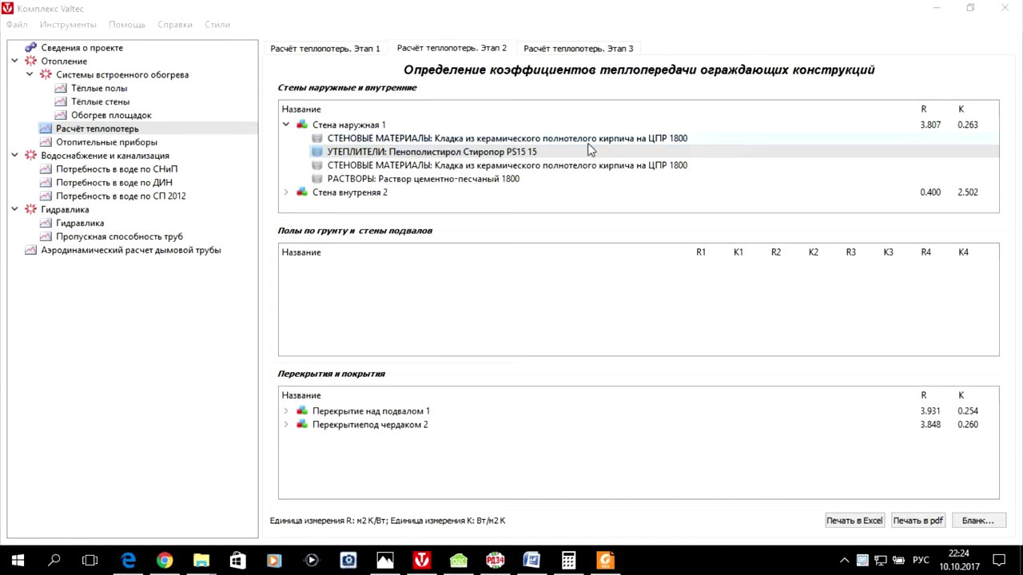
Compare the polystyrene insulation layer of Стена наружная 1 in Valtec with the layers of outer wall СН1 in Oventrop OZC.
{"action": "left_click", "coordinate": [549, 156]}
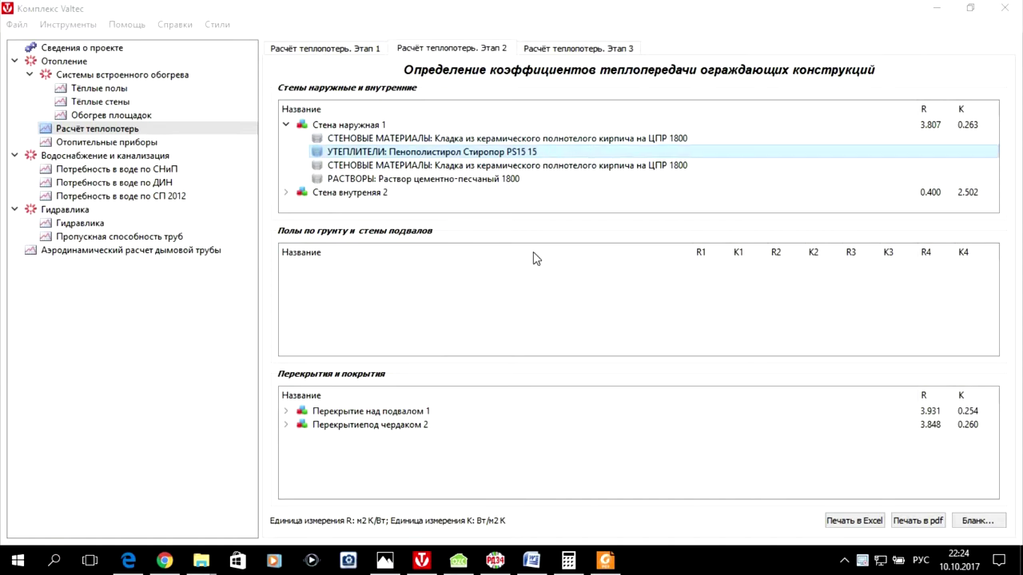
{"action": "left_click", "coordinate": [459, 561]}
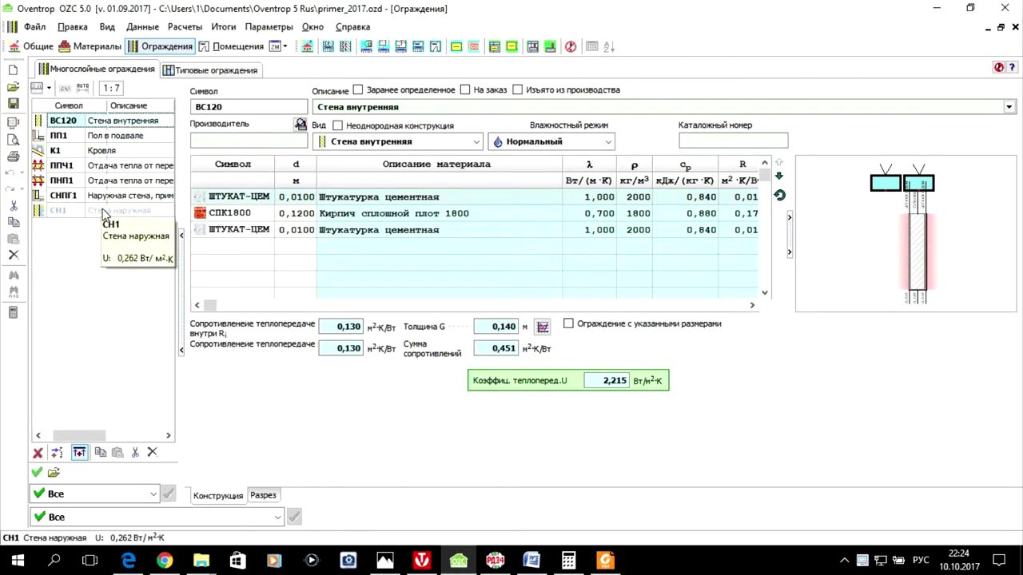
{"action": "left_click", "coordinate": [102, 213]}
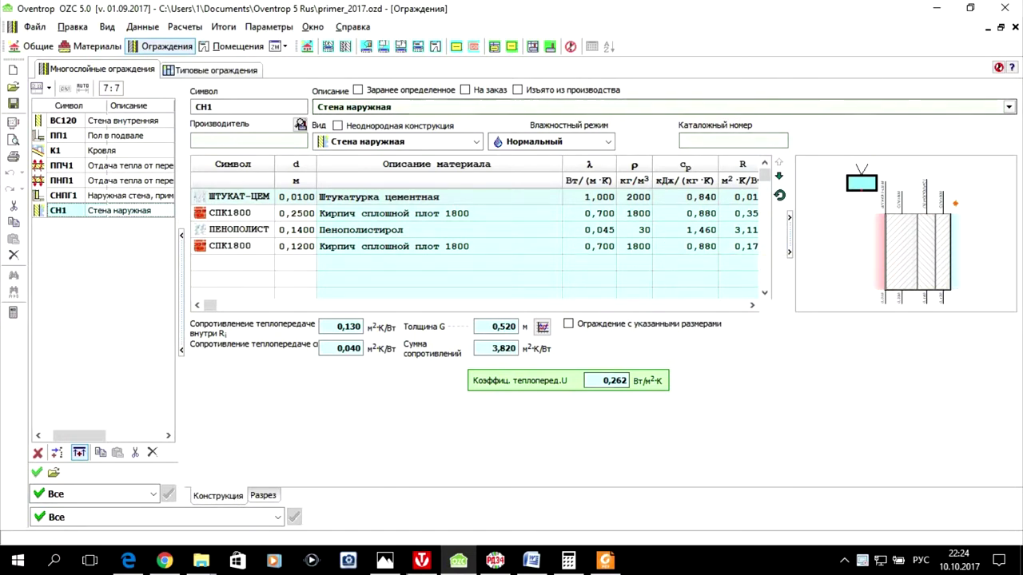
{"action": "left_click", "coordinate": [421, 562]}
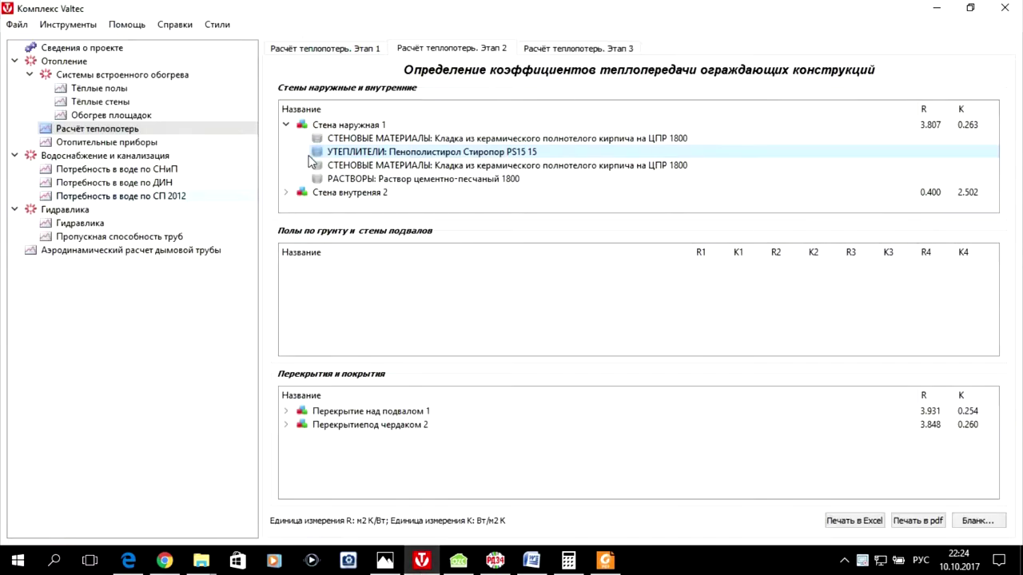
{"action": "right_click", "coordinate": [394, 157]}
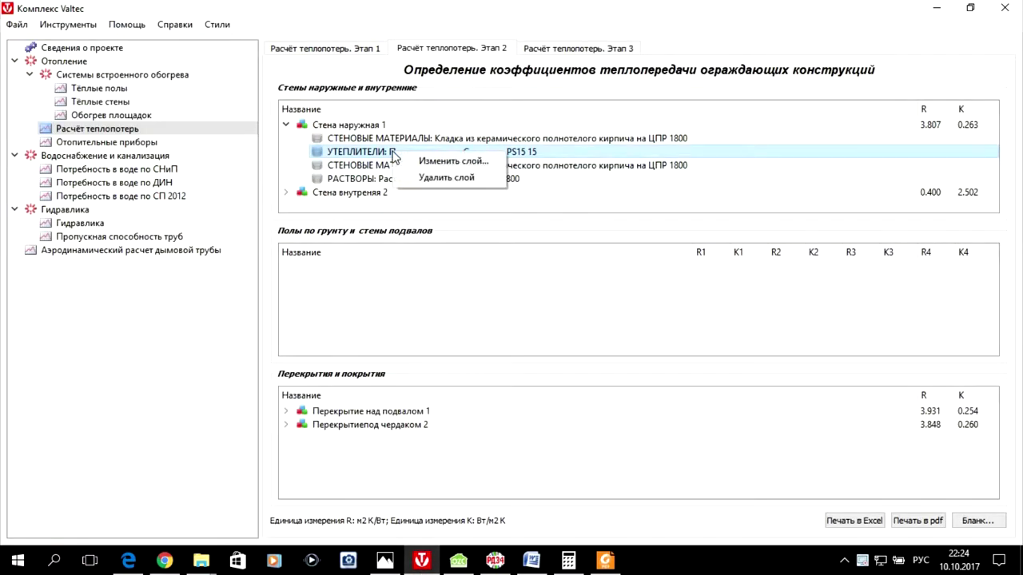
{"action": "left_click", "coordinate": [413, 159]}
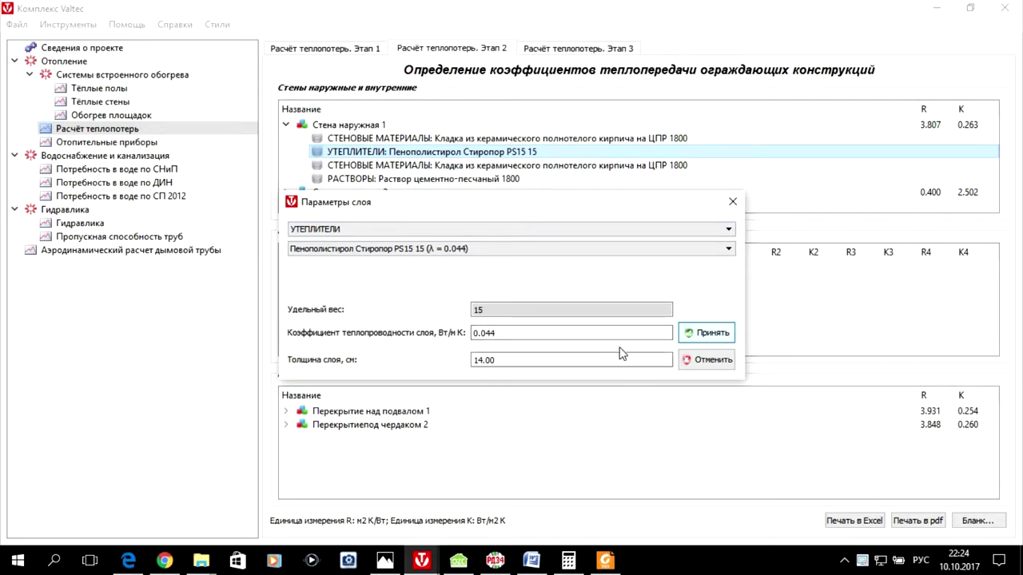
{"action": "left_click", "coordinate": [686, 361]}
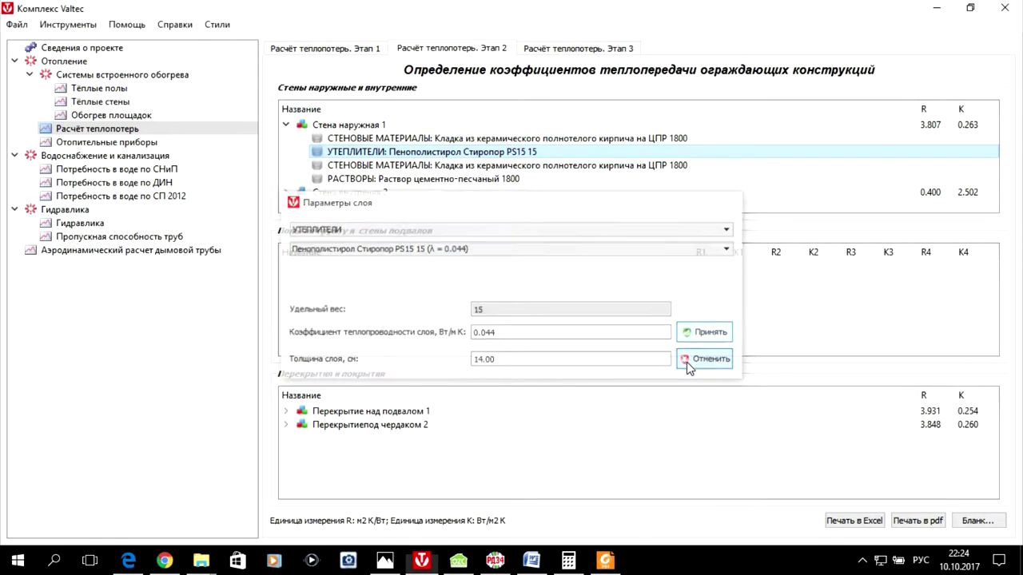
Inspect the layers of the floor slabs above the basement and under the attic, leaving both collapsed.
{"action": "left_click", "coordinate": [286, 411]}
{"action": "left_click", "coordinate": [286, 412]}
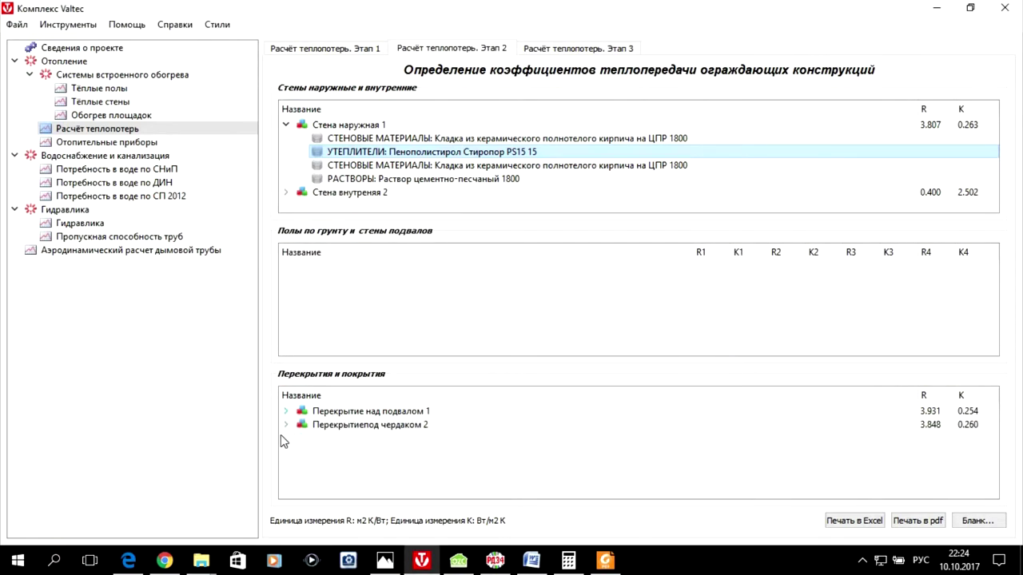
{"action": "left_click", "coordinate": [286, 425]}
{"action": "left_click", "coordinate": [287, 425]}
Compare the outer wall's heat transfer coefficient in Oventrop OZC with the one in Valtec.
{"action": "left_click", "coordinate": [467, 563]}
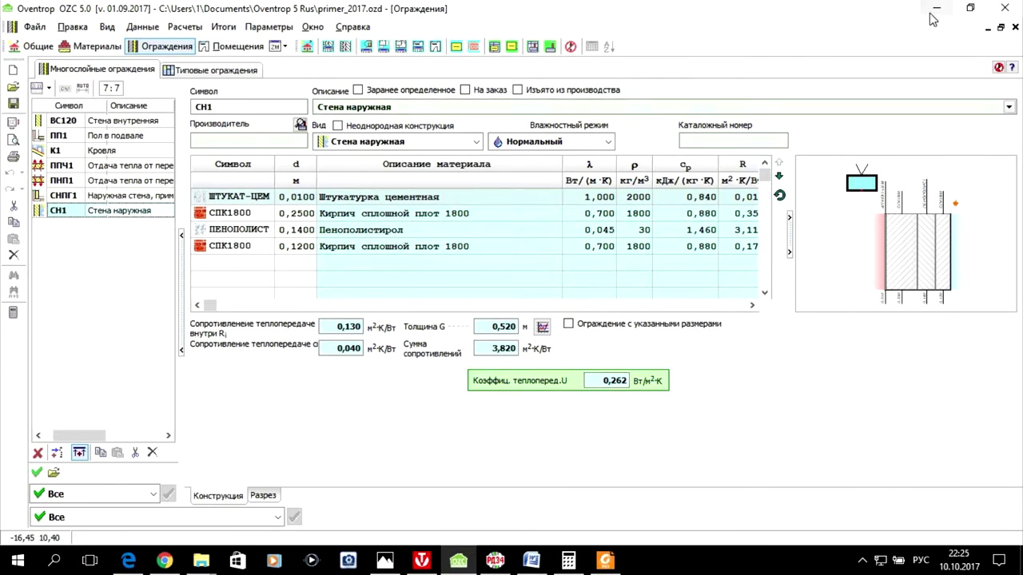
{"action": "left_click", "coordinate": [421, 560]}
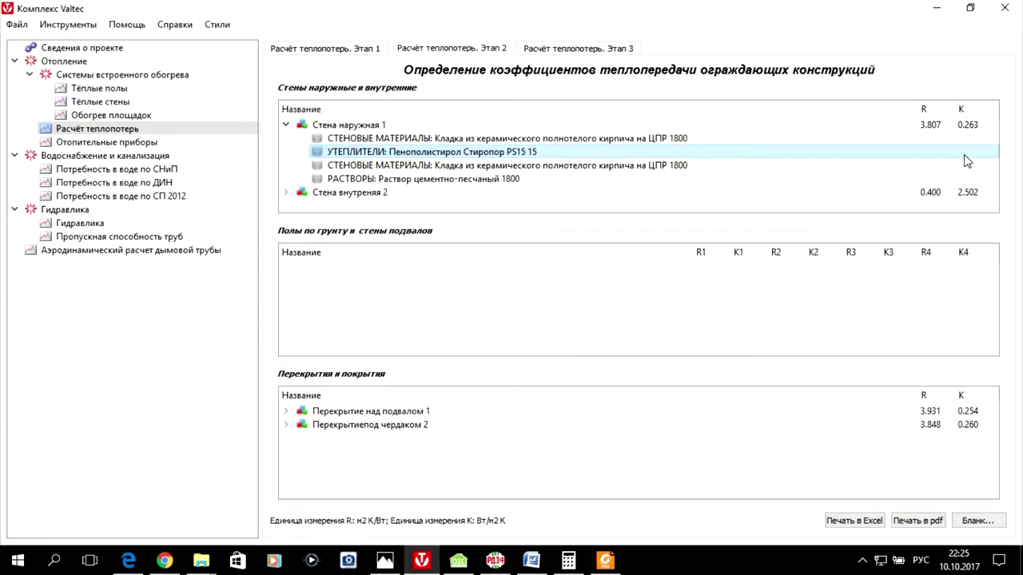
{"action": "left_click", "coordinate": [458, 560]}
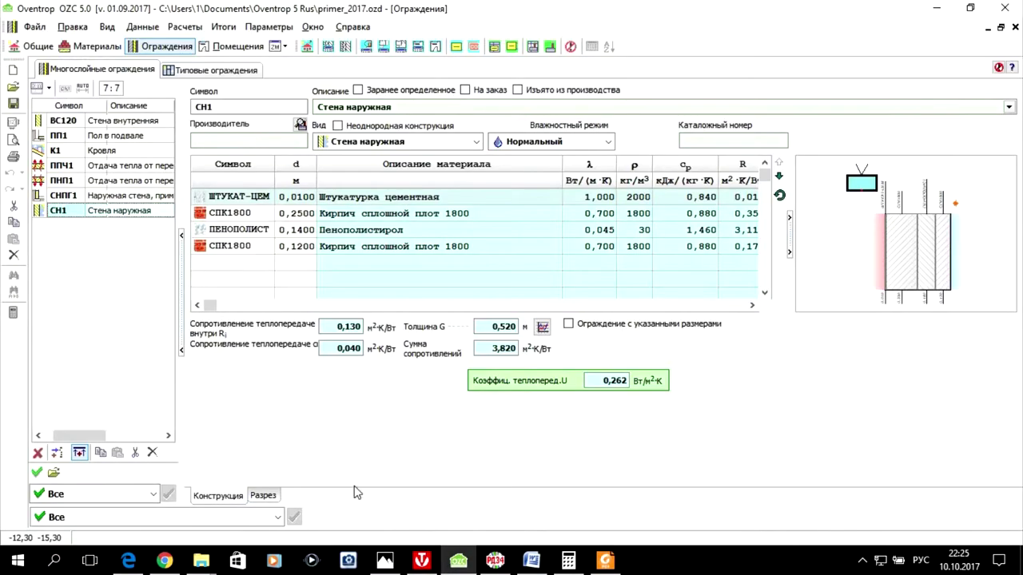
Compare the heat transfer coefficients of floor slabs ППЧ1 and ПНП1 in Oventrop OZC with the slab values in Valtec.
{"action": "left_click", "coordinate": [124, 166]}
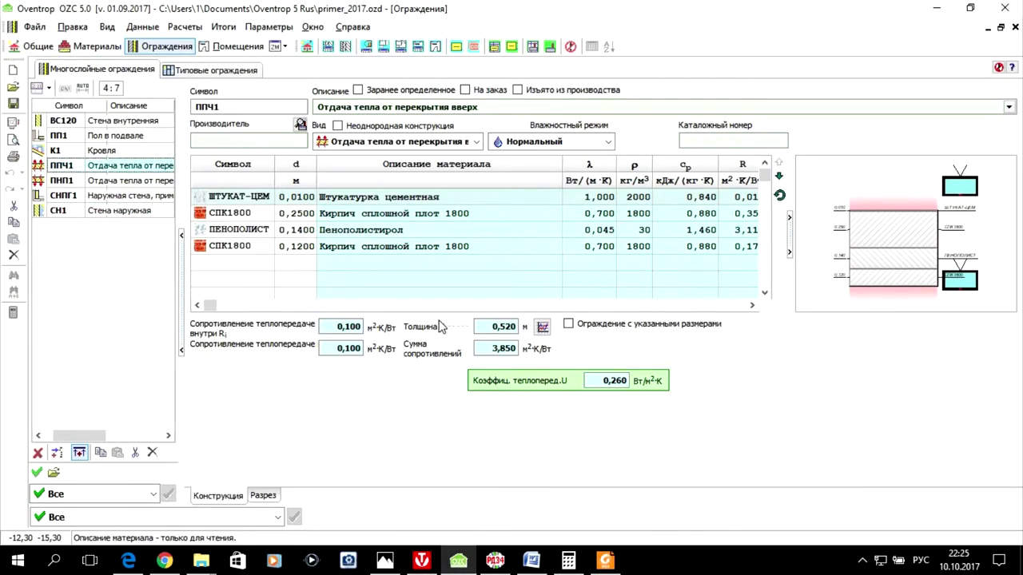
{"action": "left_click", "coordinate": [421, 560]}
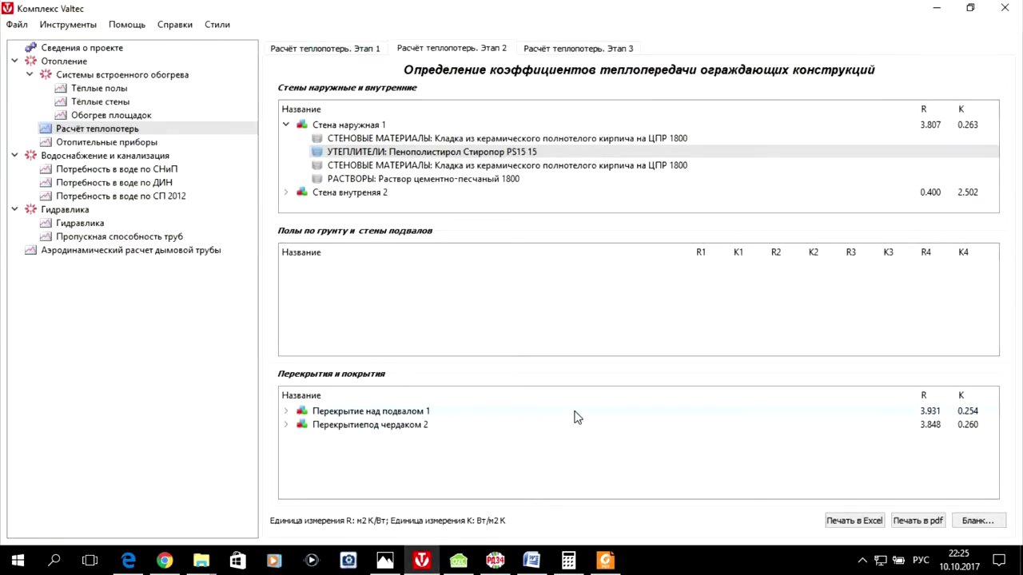
{"action": "left_click", "coordinate": [458, 561]}
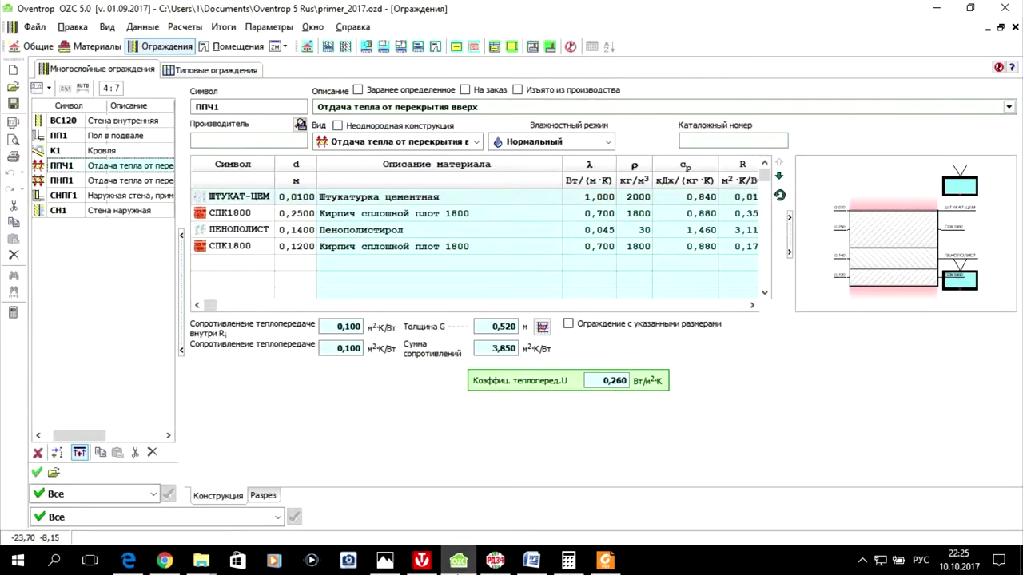
{"action": "left_click", "coordinate": [100, 181]}
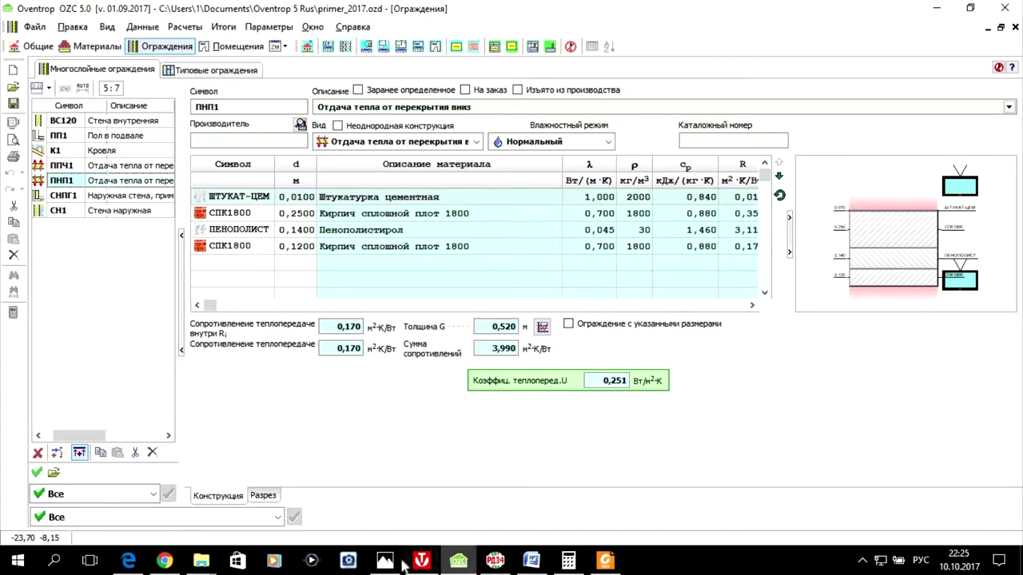
{"action": "mouse_move", "coordinate": [424, 562]}
{"action": "left_click", "coordinate": [366, 481]}
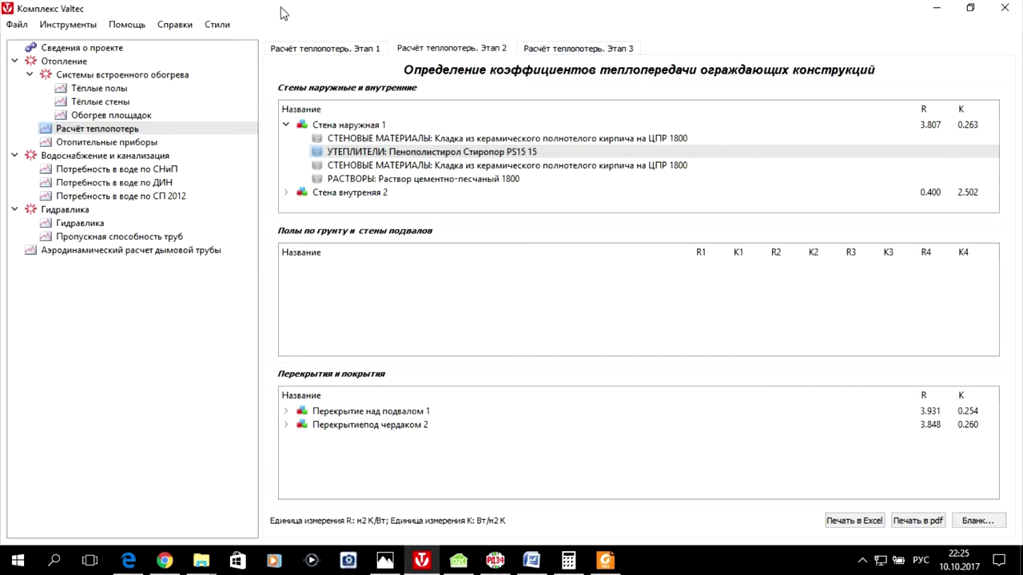
In heat loss stage 3, account for infiltration and set the building height to the eaves to 9.100 m using the house plan.
{"action": "left_click", "coordinate": [545, 50]}
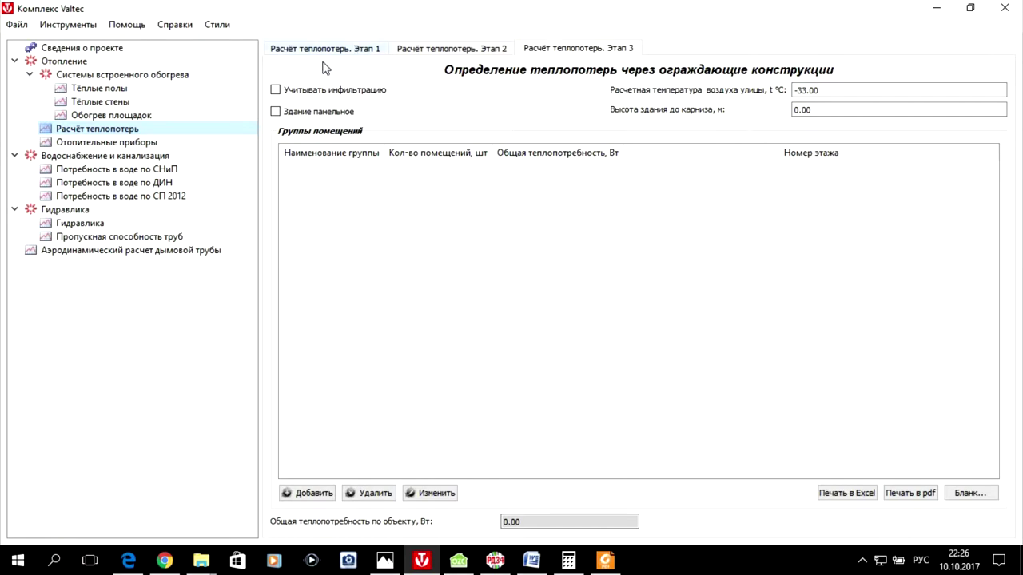
{"action": "left_click", "coordinate": [276, 90]}
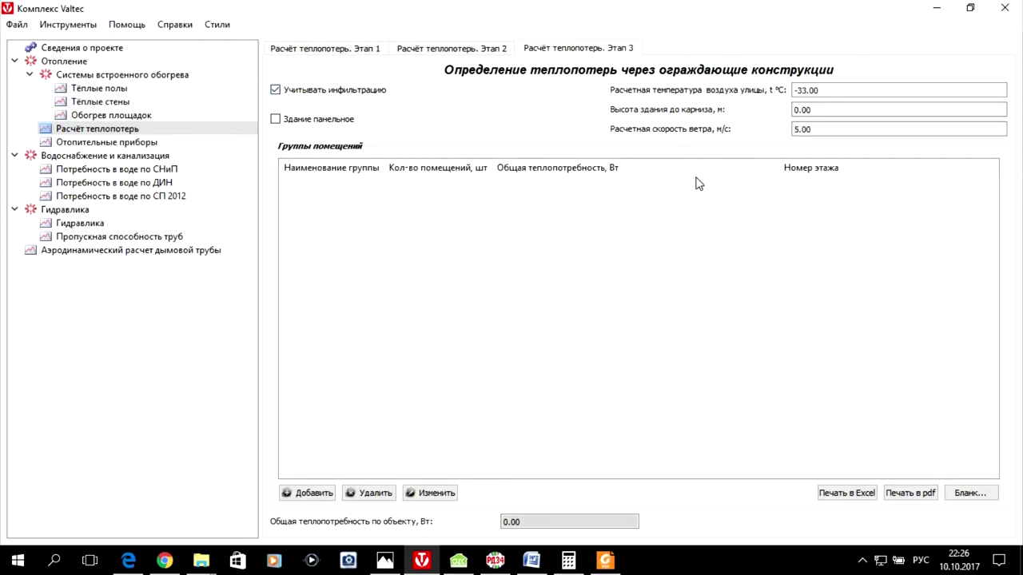
{"action": "left_click", "coordinate": [384, 562]}
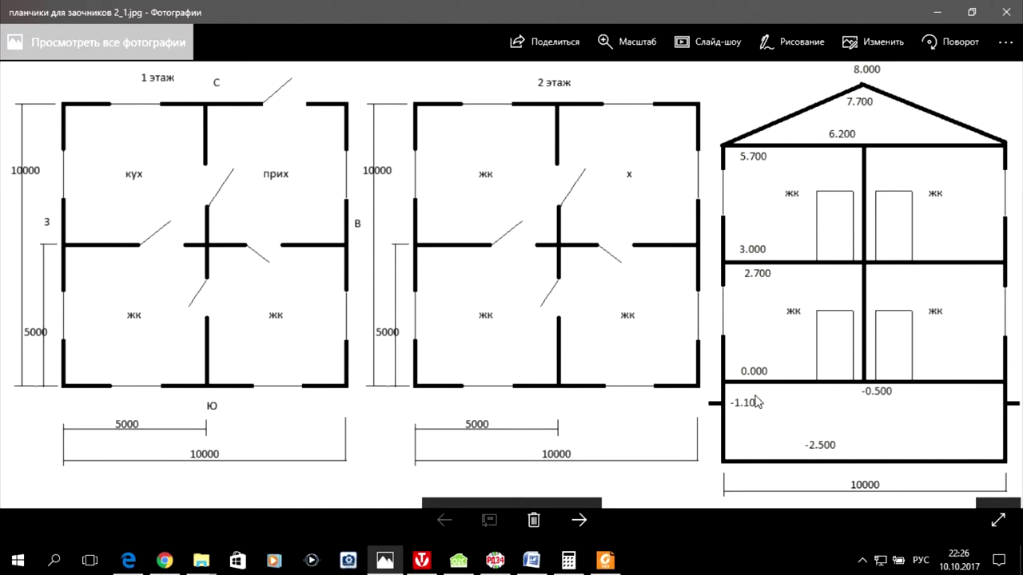
{"action": "left_click", "coordinate": [938, 12]}
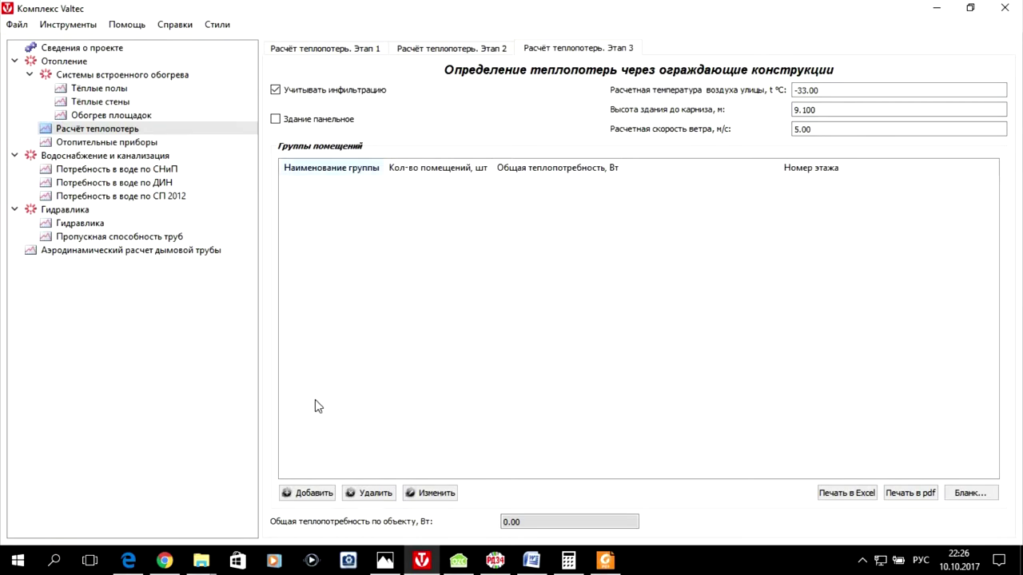
Consult the house plans in Photos and add a room group for floor 1 in Valtec.
{"action": "left_click", "coordinate": [385, 562]}
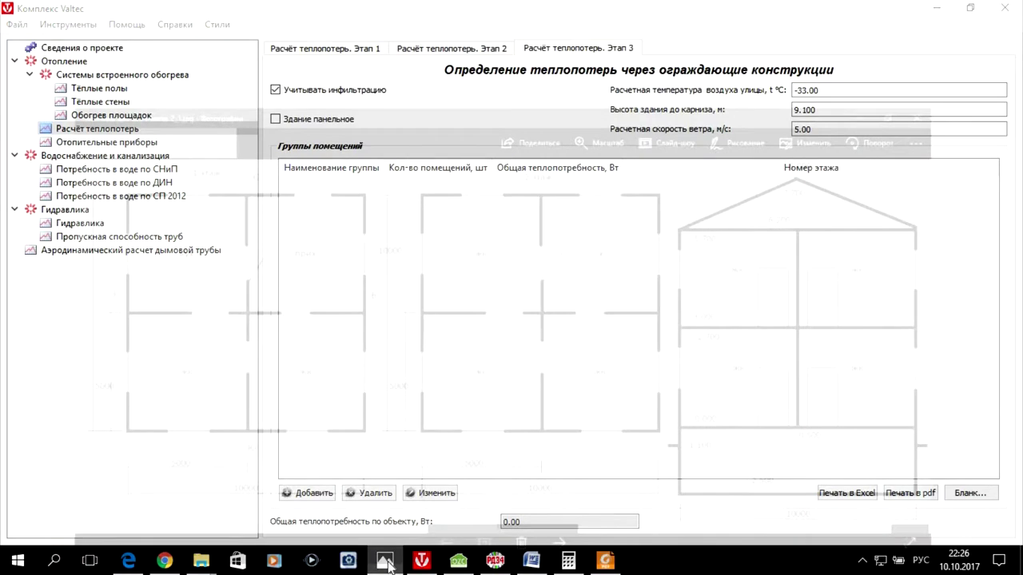
{"action": "left_click", "coordinate": [385, 562]}
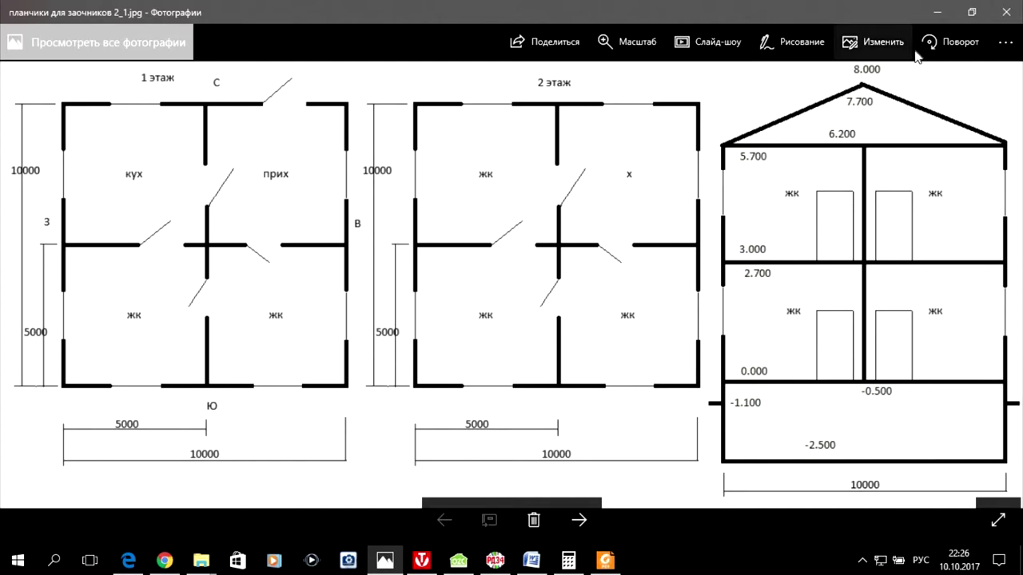
{"action": "left_click", "coordinate": [935, 12]}
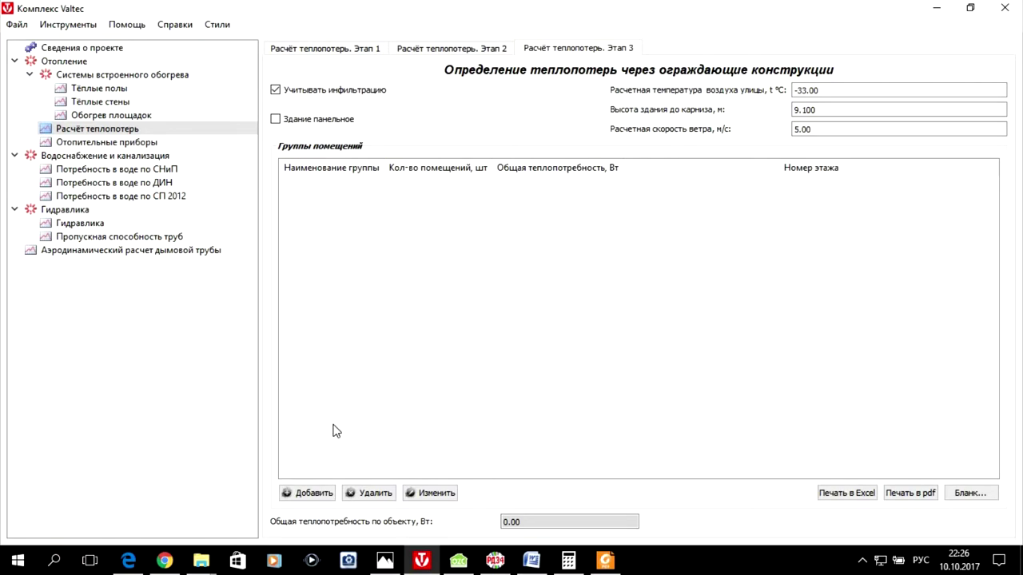
{"action": "left_click", "coordinate": [320, 494]}
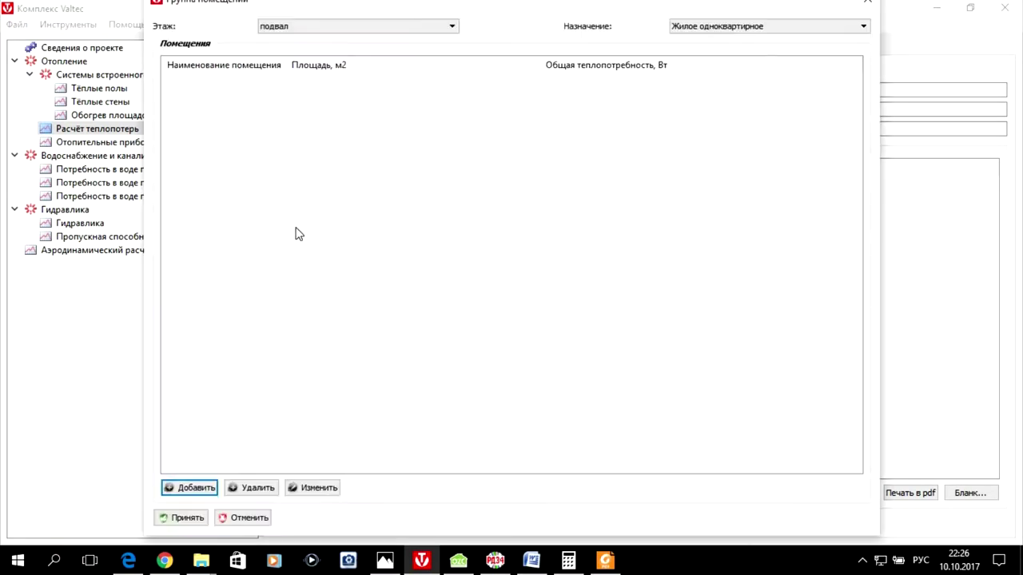
{"action": "left_click", "coordinate": [430, 29]}
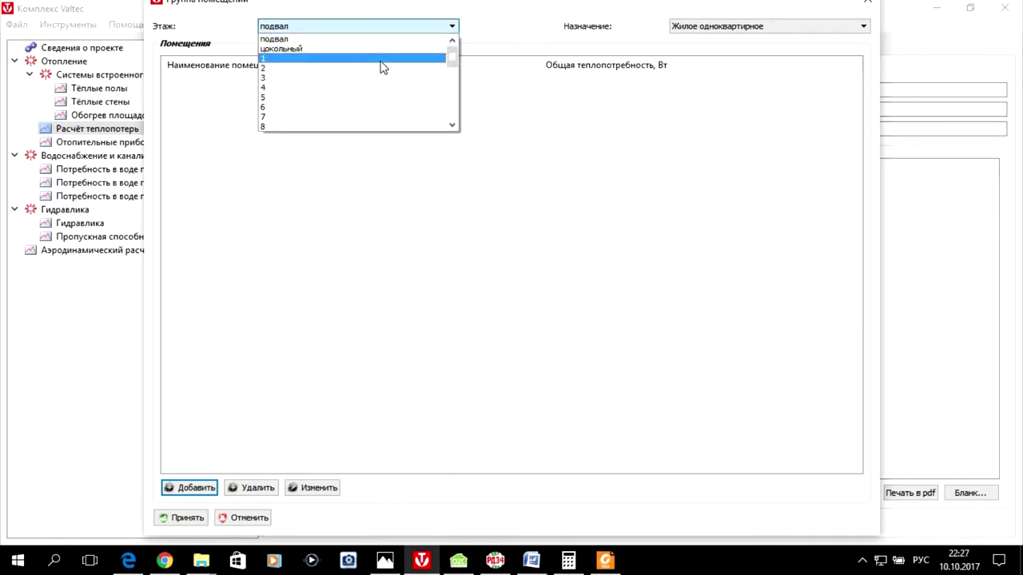
{"action": "left_click", "coordinate": [382, 64]}
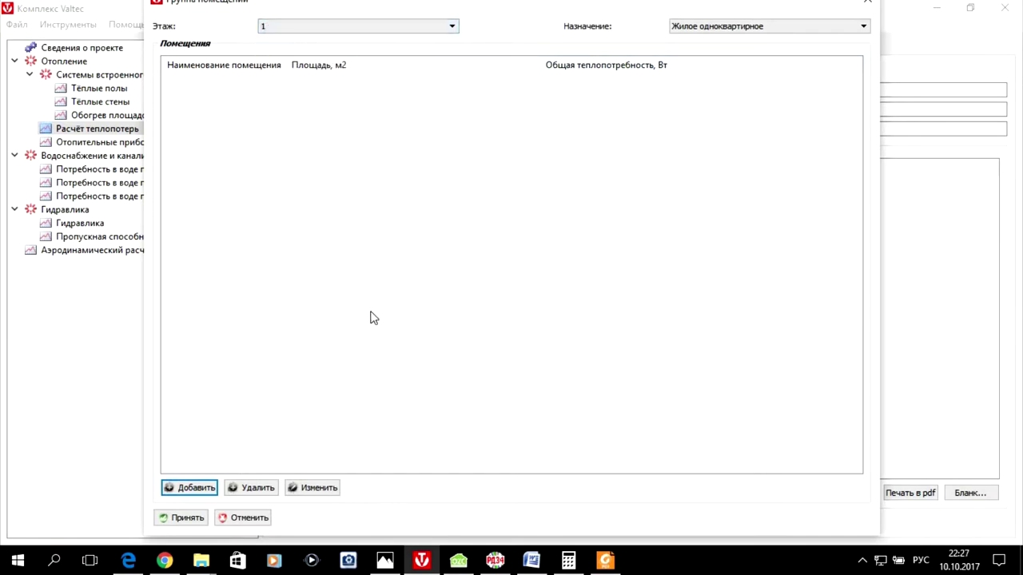
Add a room named Помещение 101 to the group, marking it as residential or kitchen and as a corner room.
{"action": "left_click", "coordinate": [195, 488]}
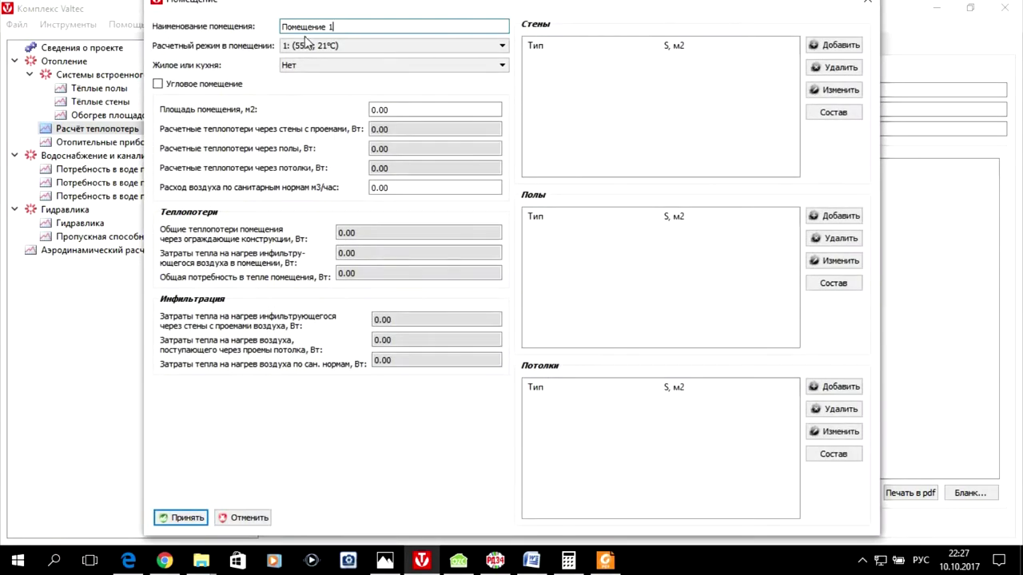
{"action": "left_click", "coordinate": [326, 28]}
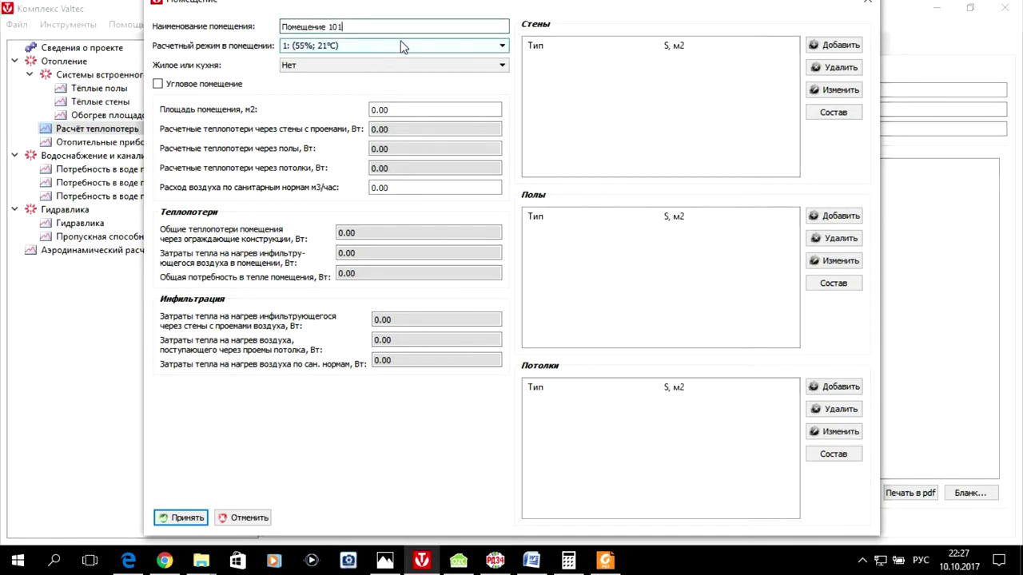
{"action": "left_click", "coordinate": [497, 67]}
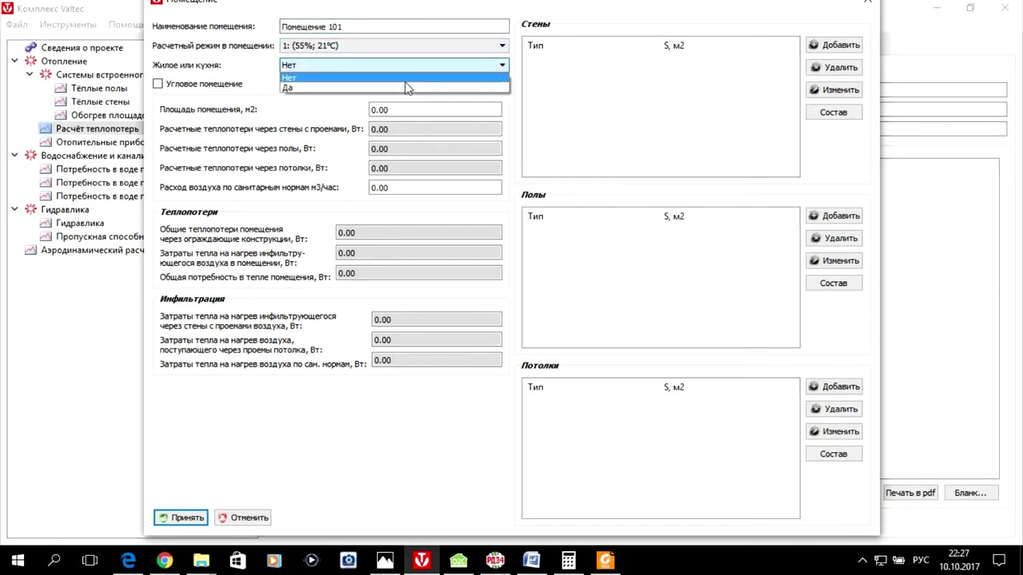
{"action": "left_click", "coordinate": [291, 88]}
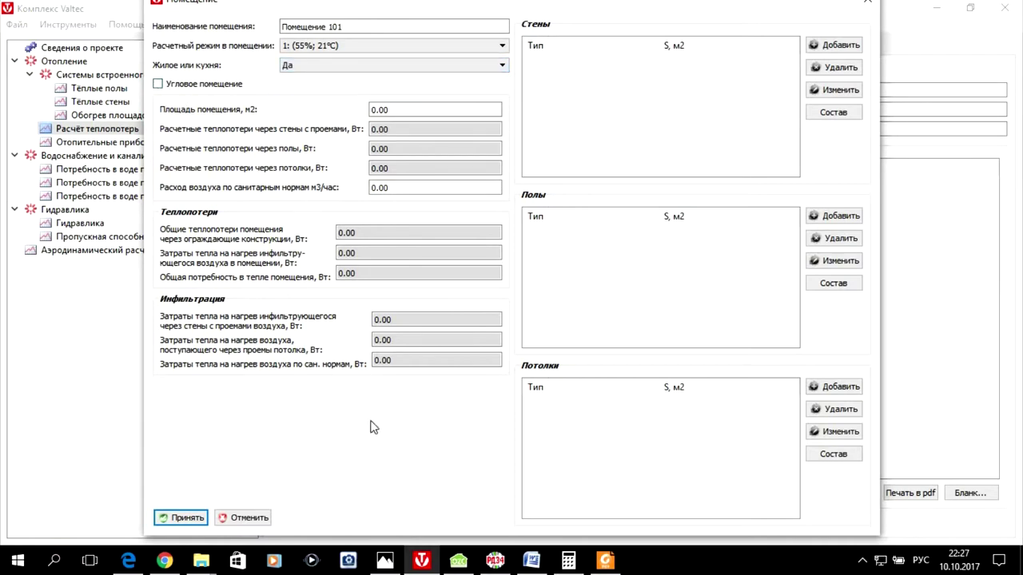
{"action": "left_click", "coordinate": [159, 84]}
Check the floor plan in Photos and set the area of Помещение 101 to 25 m².
{"action": "left_click", "coordinate": [391, 561]}
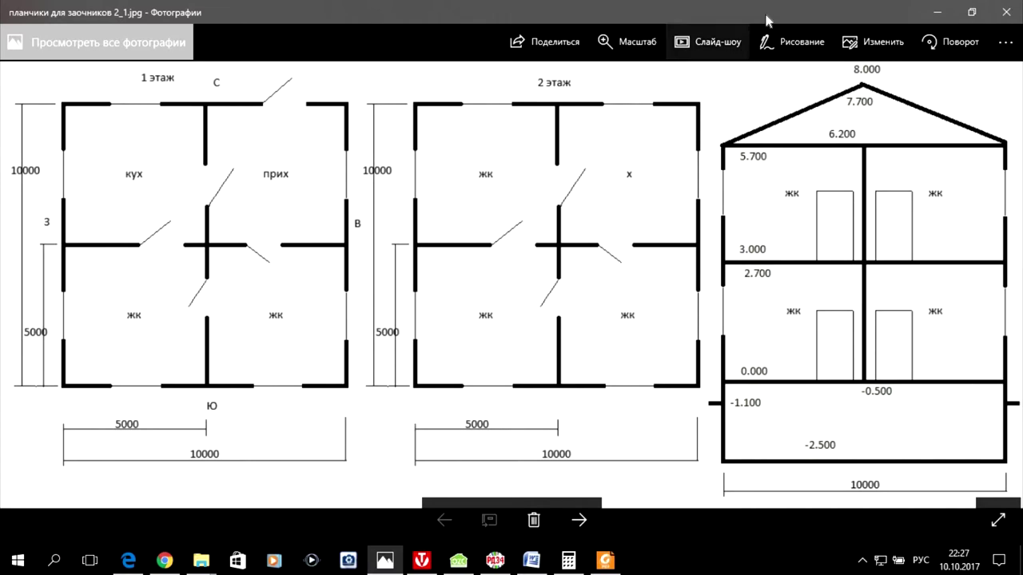
{"action": "left_click", "coordinate": [936, 12]}
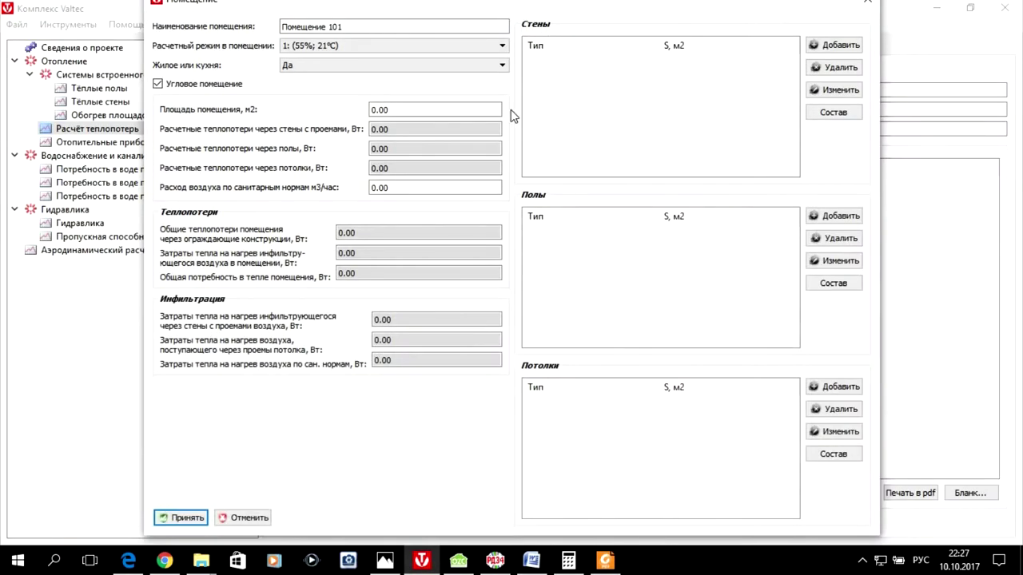
{"action": "left_click", "coordinate": [374, 109]}
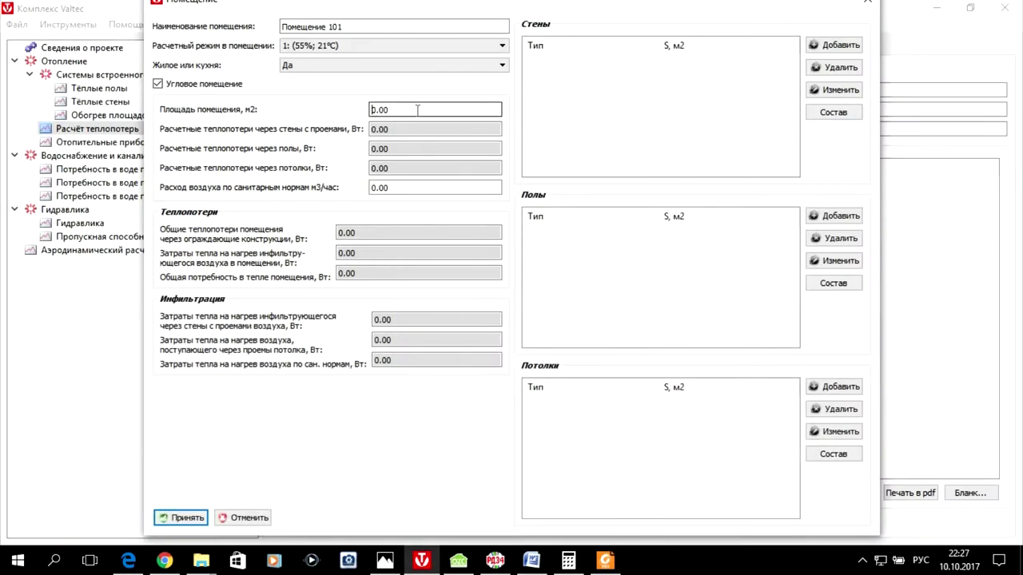
{"action": "type", "text": "25"}
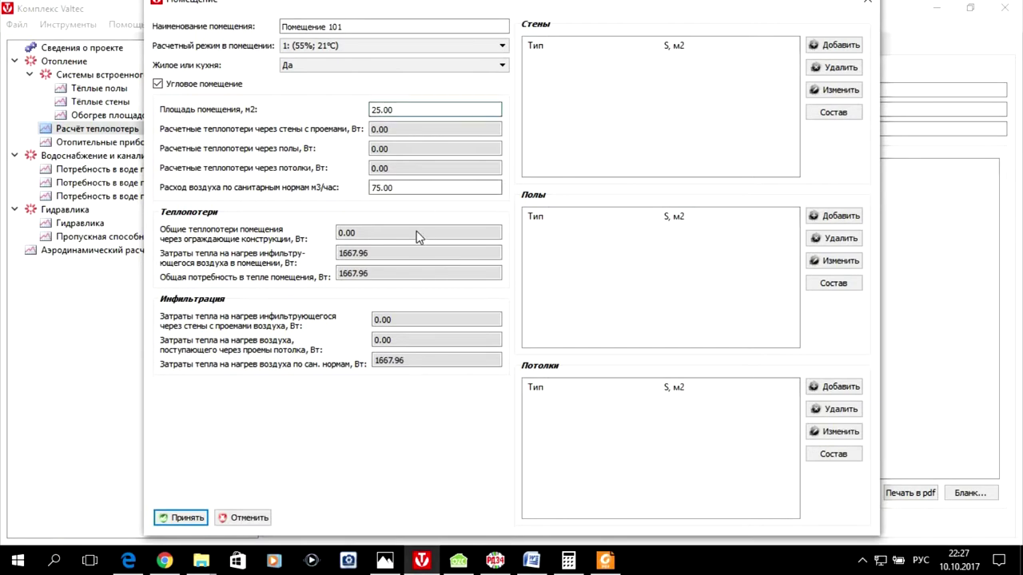
{"action": "left_click", "coordinate": [413, 188]}
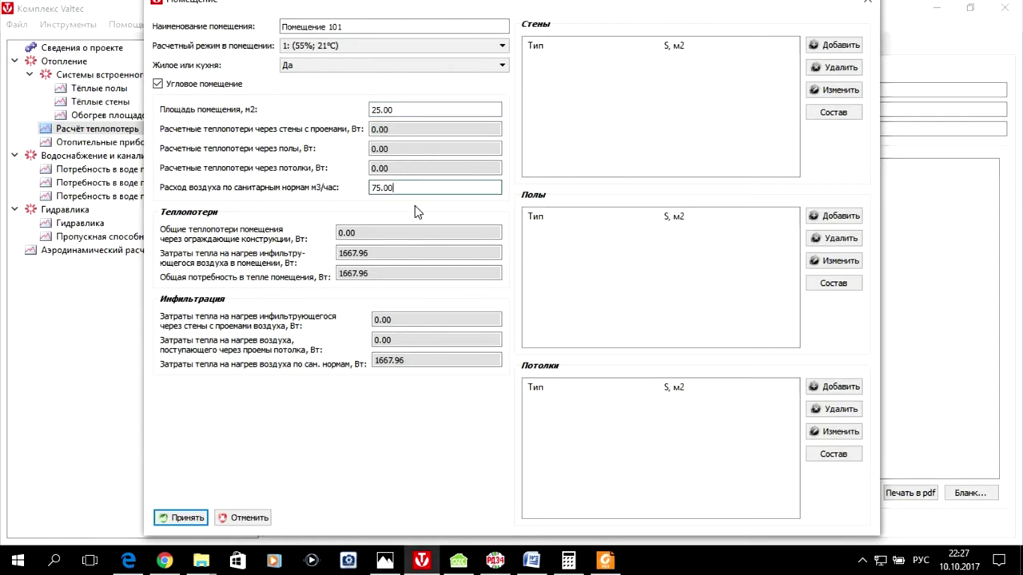
Switch to Calculator and divide the 1667.96 W air-heating demand of Помещение 101 by its 25 m² area.
{"action": "left_click", "coordinate": [580, 563]}
{"action": "left_click", "coordinate": [580, 563]}
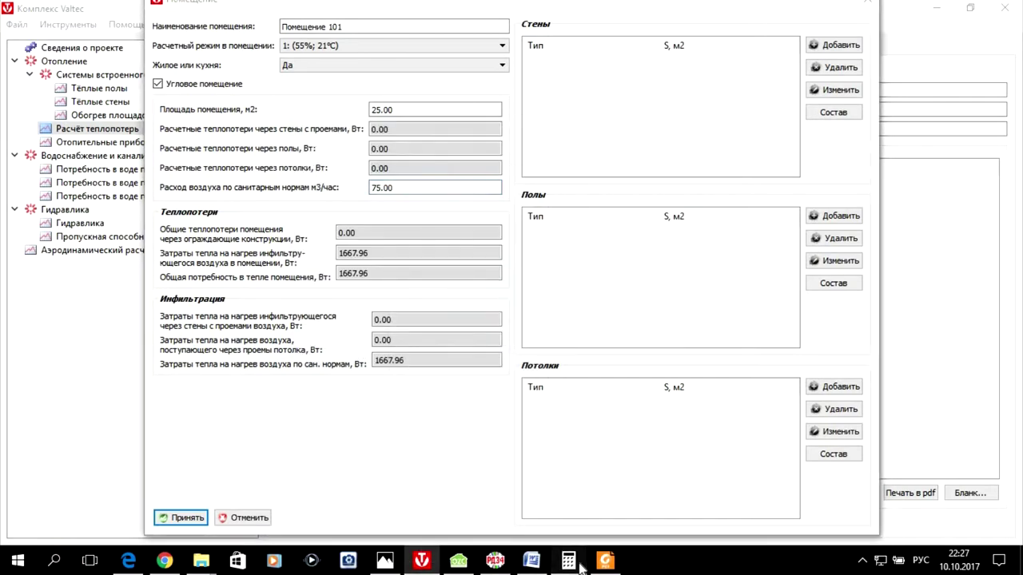
{"action": "left_click", "coordinate": [569, 562]}
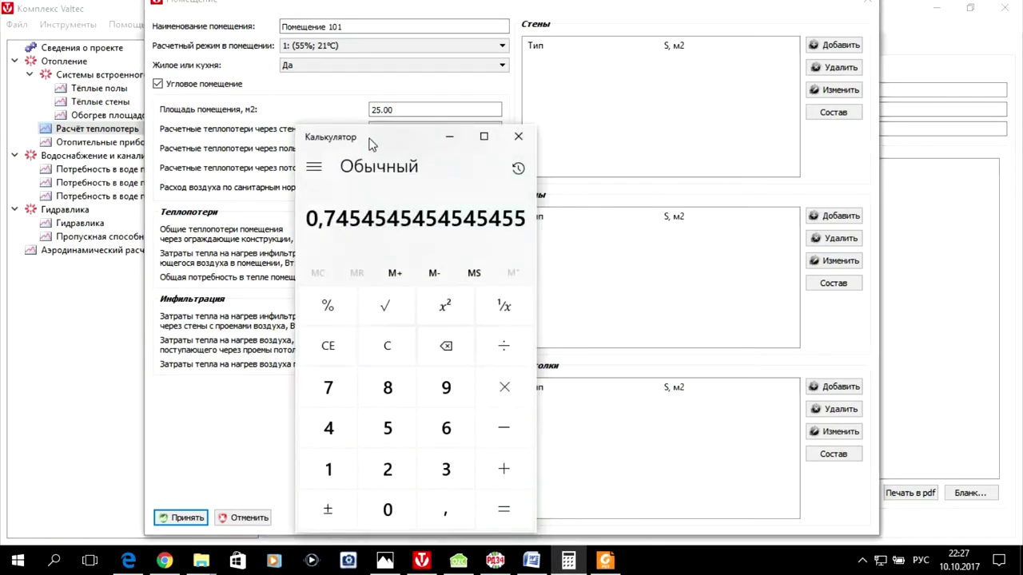
{"action": "left_click_drag", "start_coordinate": [351, 144], "coordinate": [739, 40]}
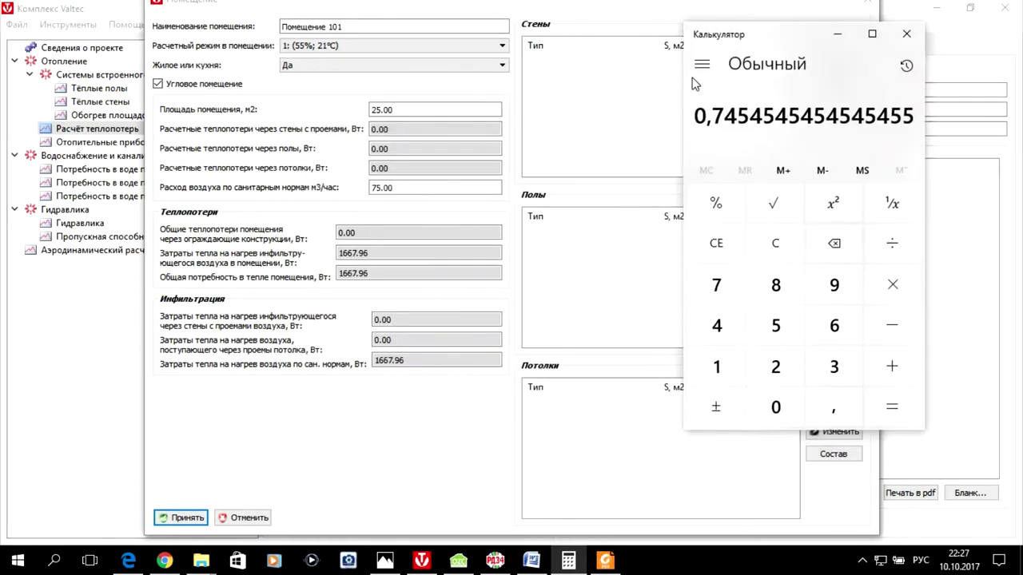
{"action": "left_click_drag", "start_coordinate": [694, 84], "coordinate": [632, 107]}
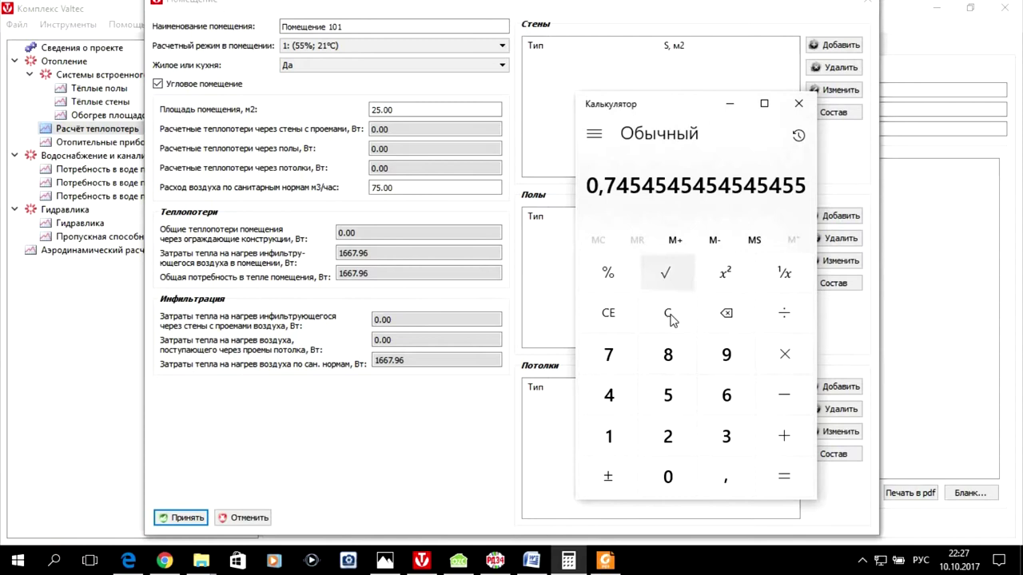
{"action": "type", "text": "1 6"}
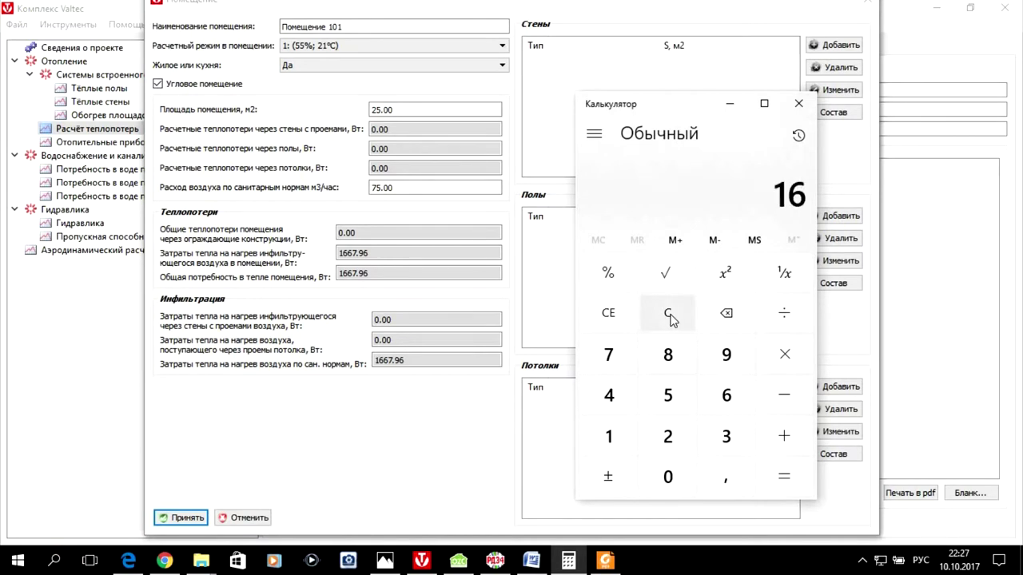
{"action": "type", "text": "6"}
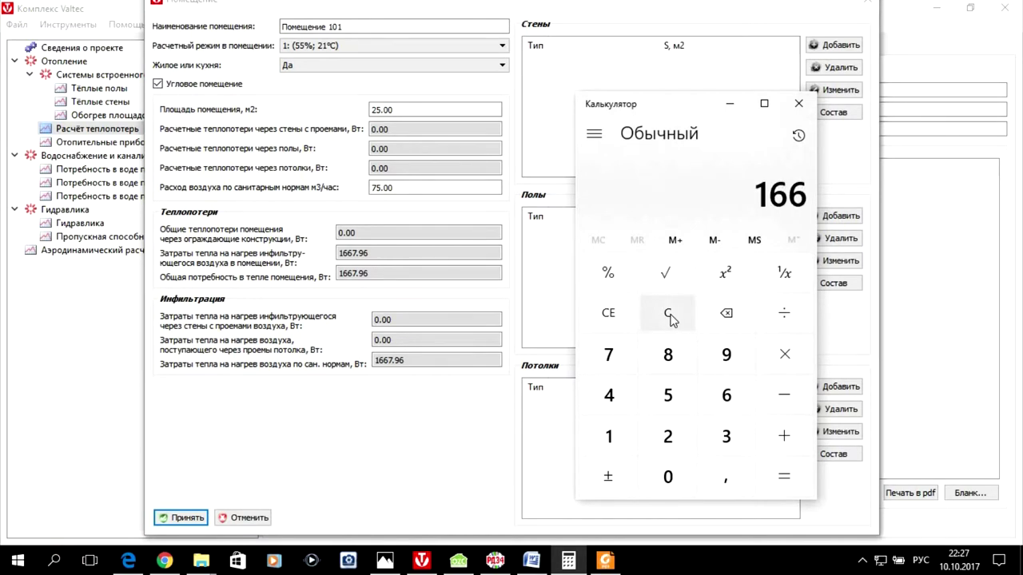
{"action": "type", "text": "7,96"}
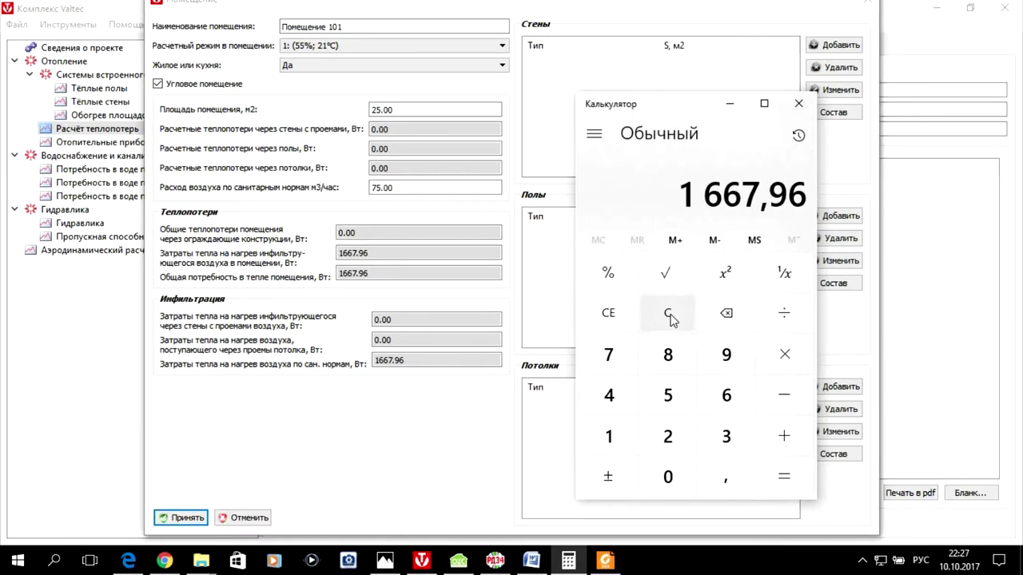
{"action": "key", "text": "slash"}
{"action": "type", "text": "25"}
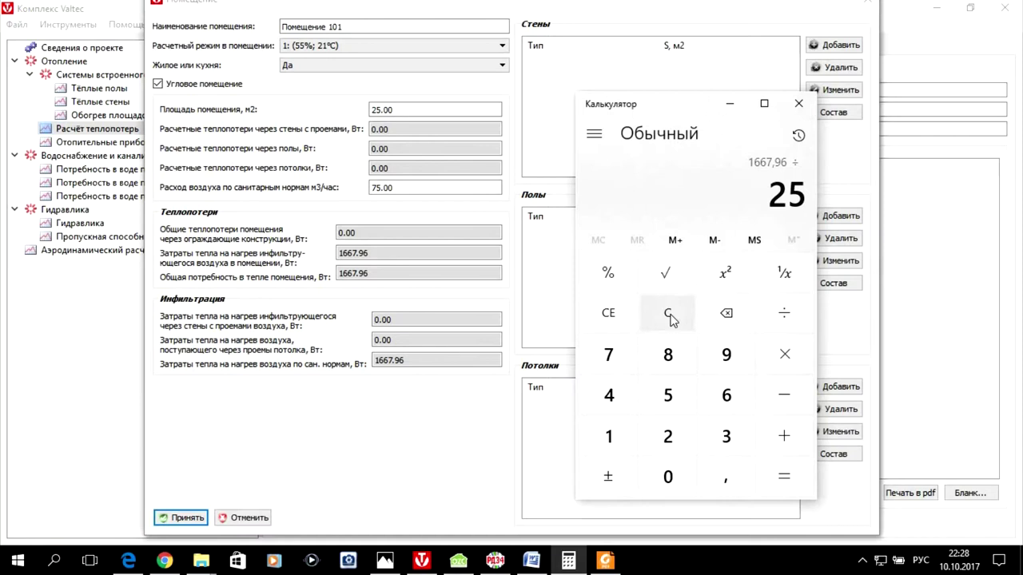
{"action": "key", "text": "Return"}
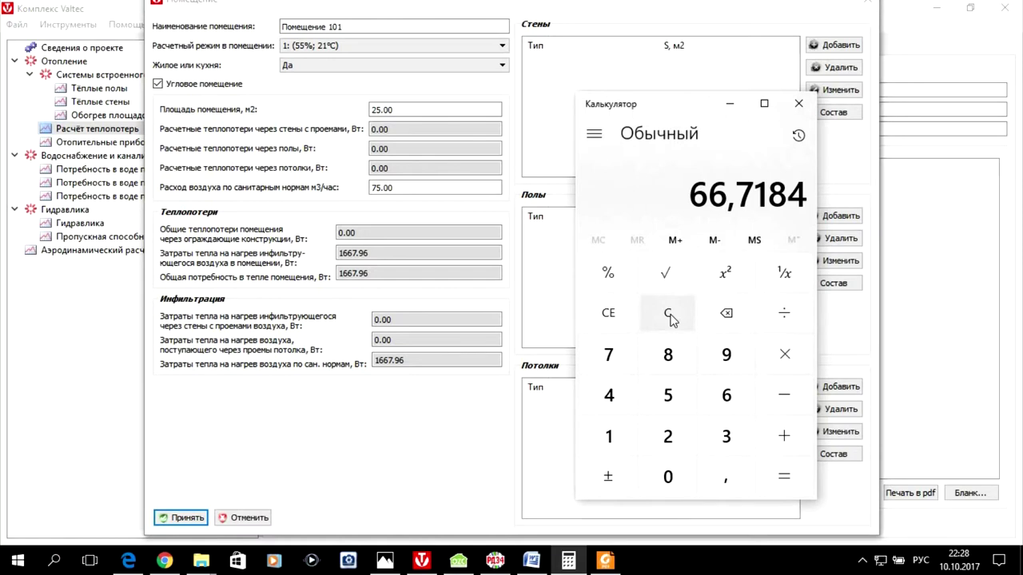
Review formula 2.9 for infiltration air heating in УП_Отопление_2016d.pdf in Foxit Reader, then return to the Valtec room form without Calculator.
{"action": "left_click", "coordinate": [615, 562]}
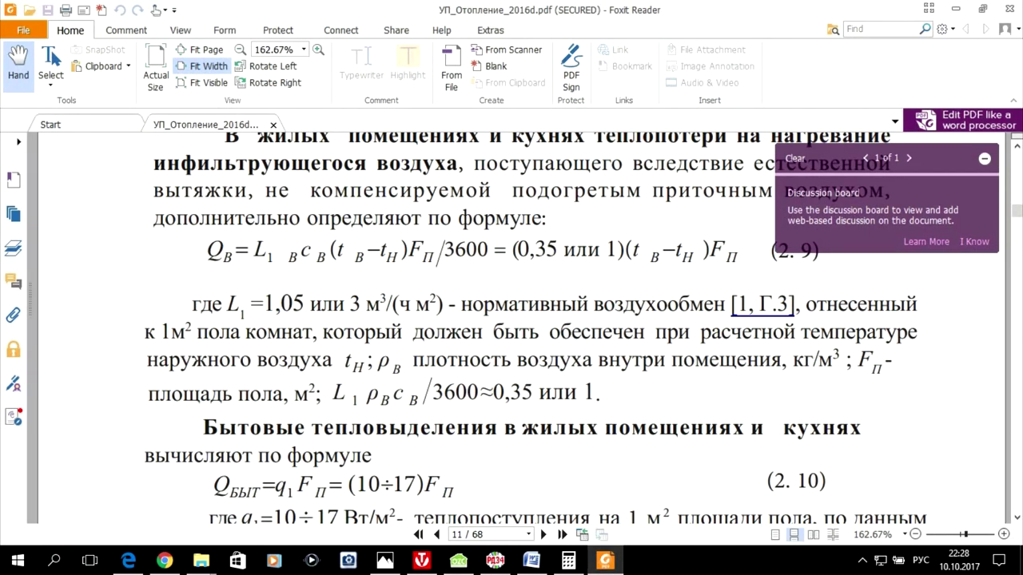
{"action": "left_click", "coordinate": [985, 158]}
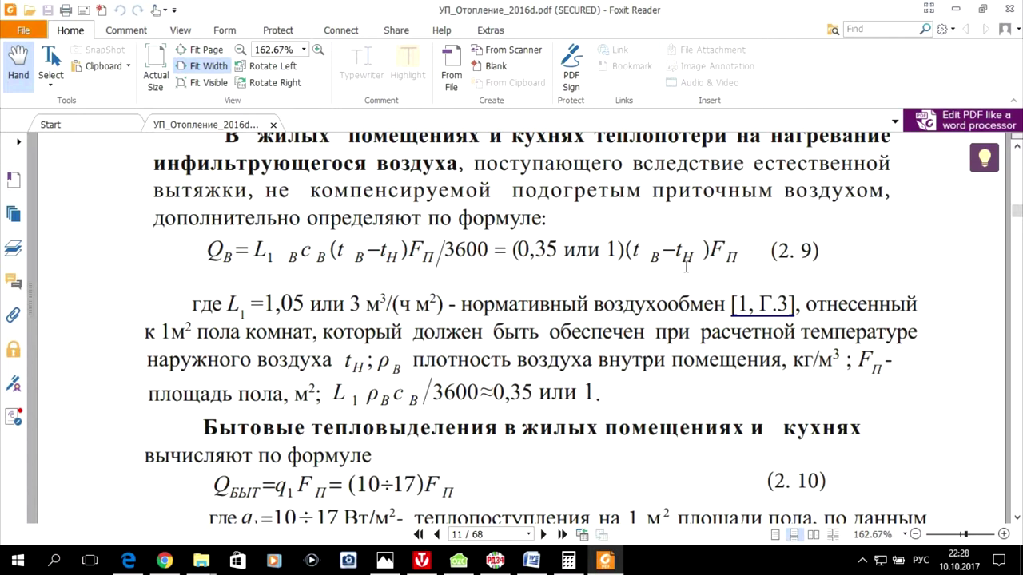
{"action": "left_click", "coordinate": [955, 8]}
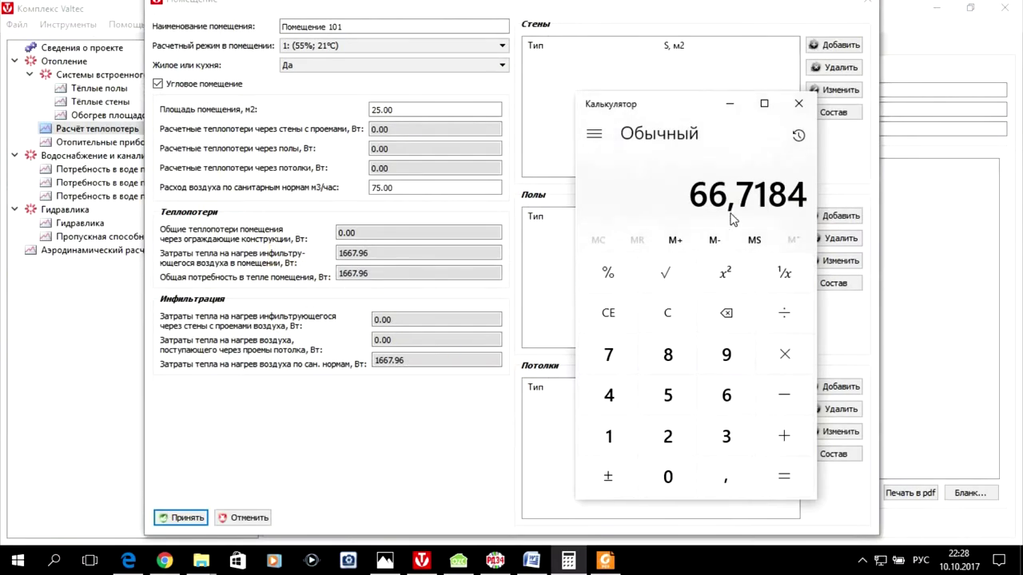
{"action": "left_click", "coordinate": [728, 104]}
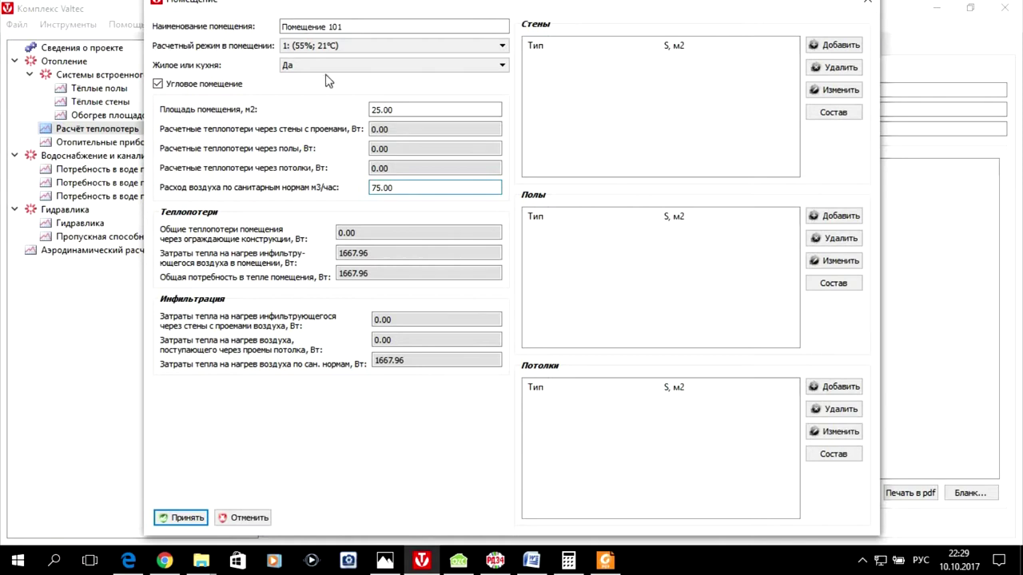
Add a wall of type Стена наружная 1 with orientation З to Помещение 101, checking the floor plan in Photos.
{"action": "left_click", "coordinate": [835, 46]}
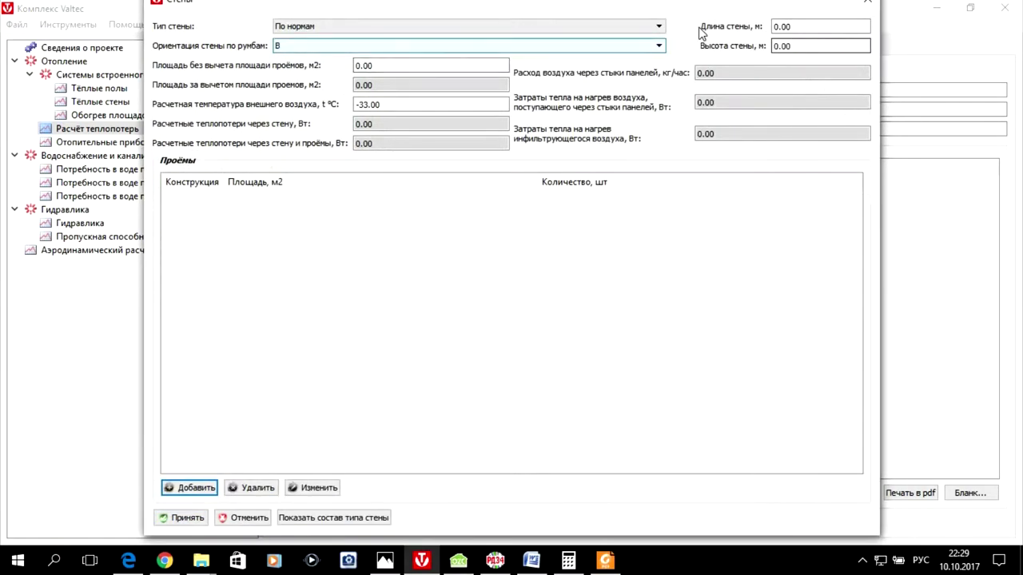
{"action": "left_click", "coordinate": [660, 27]}
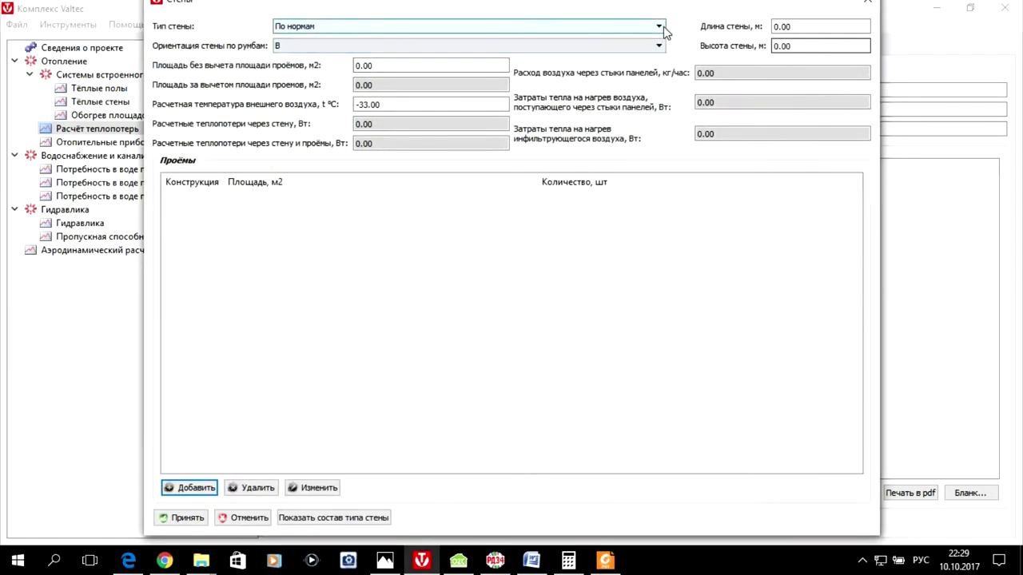
{"action": "left_click", "coordinate": [509, 59]}
{"action": "left_click", "coordinate": [415, 48]}
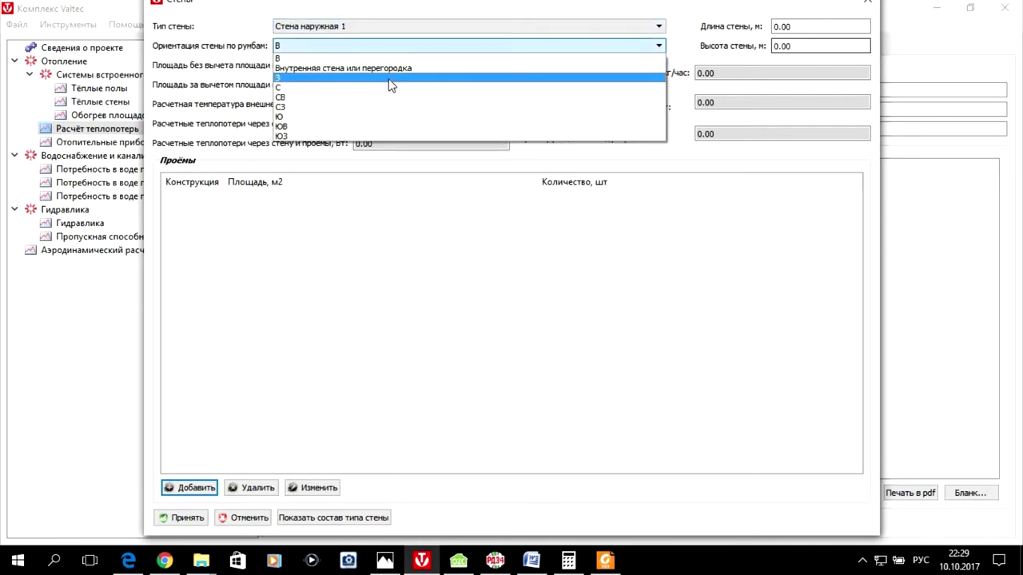
{"action": "left_click", "coordinate": [392, 79]}
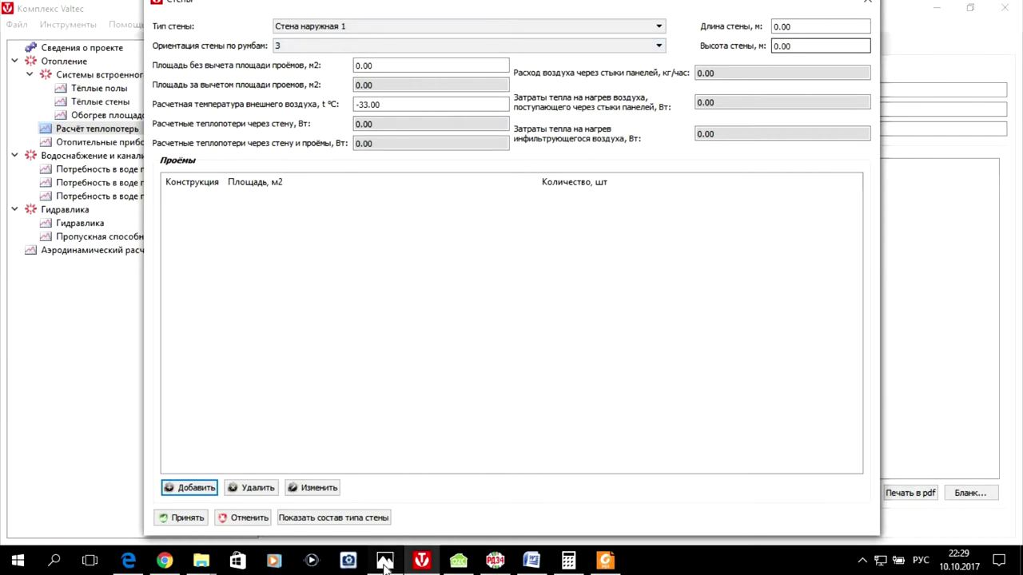
{"action": "left_click", "coordinate": [382, 497]}
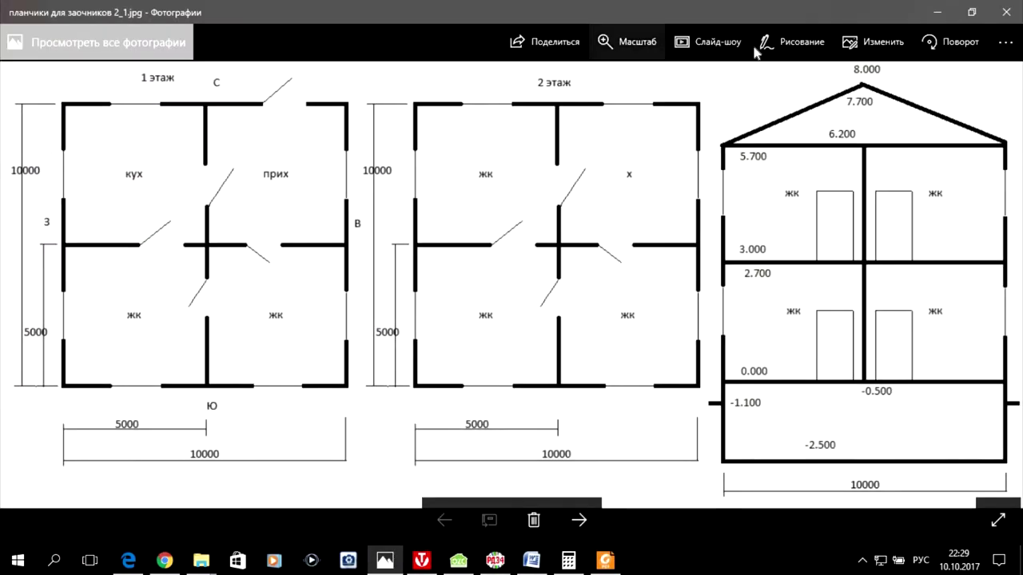
{"action": "left_click", "coordinate": [937, 12]}
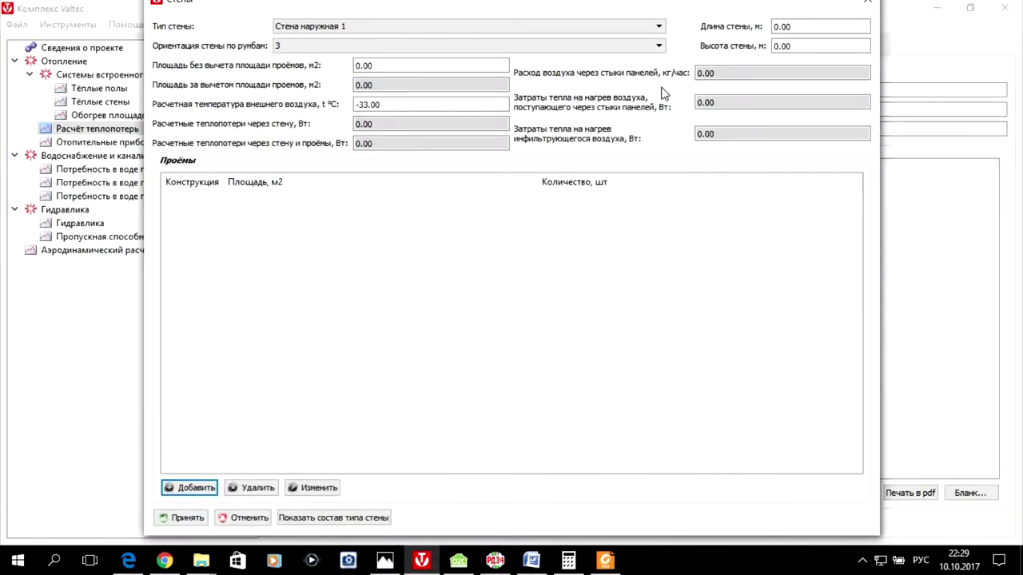
Set the west wall's length to 5 m and height to 3 m, consulting the house plan in Photos.
{"action": "left_click", "coordinate": [363, 66]}
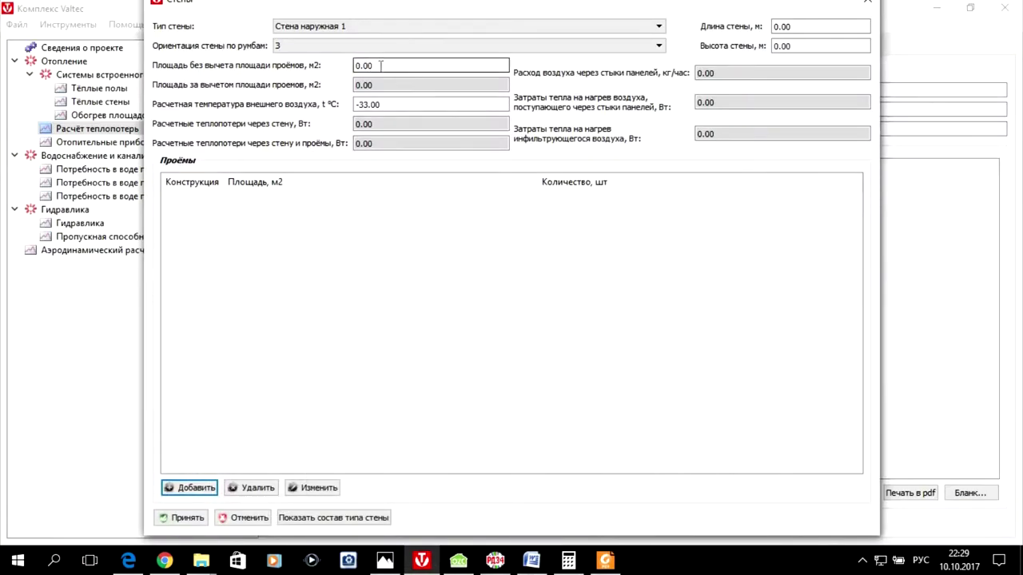
{"action": "left_click", "coordinate": [775, 45]}
{"action": "left_click", "coordinate": [775, 27]}
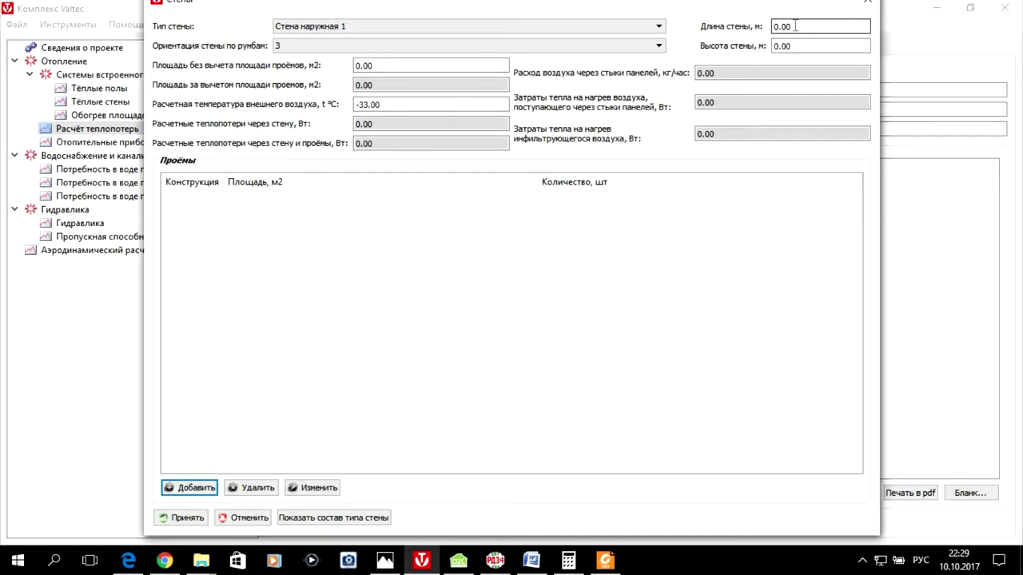
{"action": "type", "text": "5"}
{"action": "key", "text": "Delete"}
{"action": "left_click", "coordinate": [394, 565]}
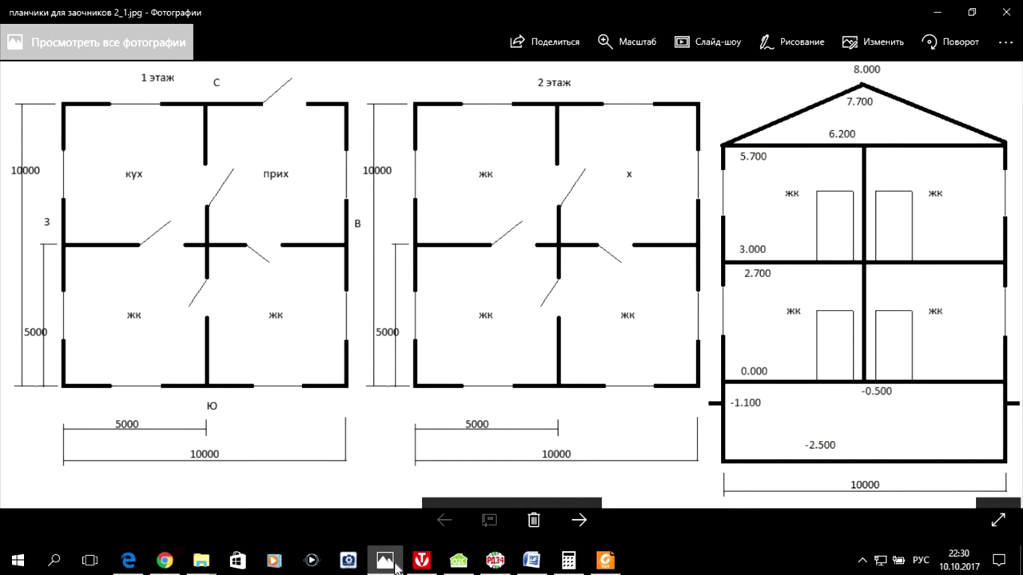
{"action": "left_click", "coordinate": [395, 567]}
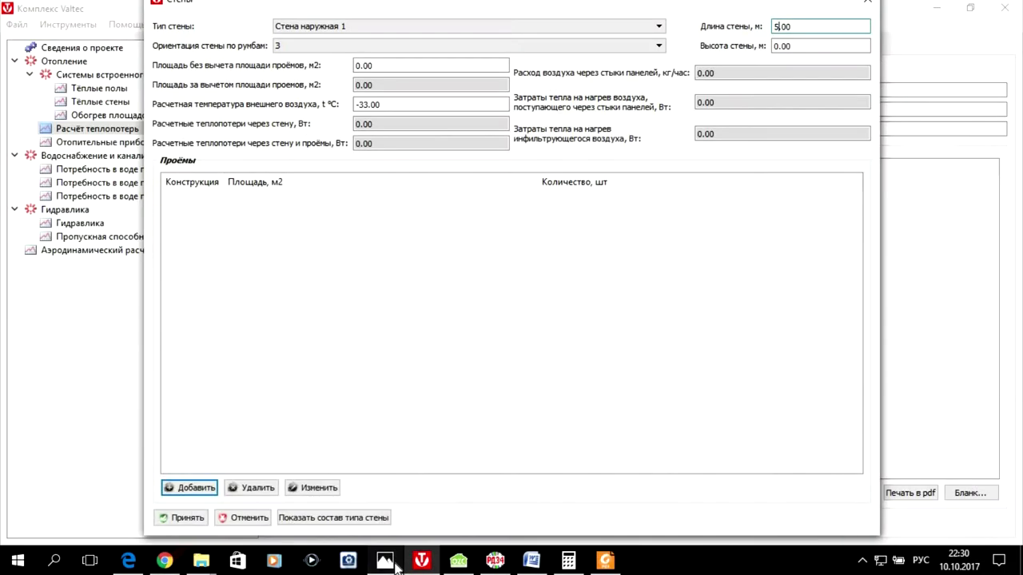
{"action": "left_click", "coordinate": [786, 48]}
{"action": "type", "text": "3"}
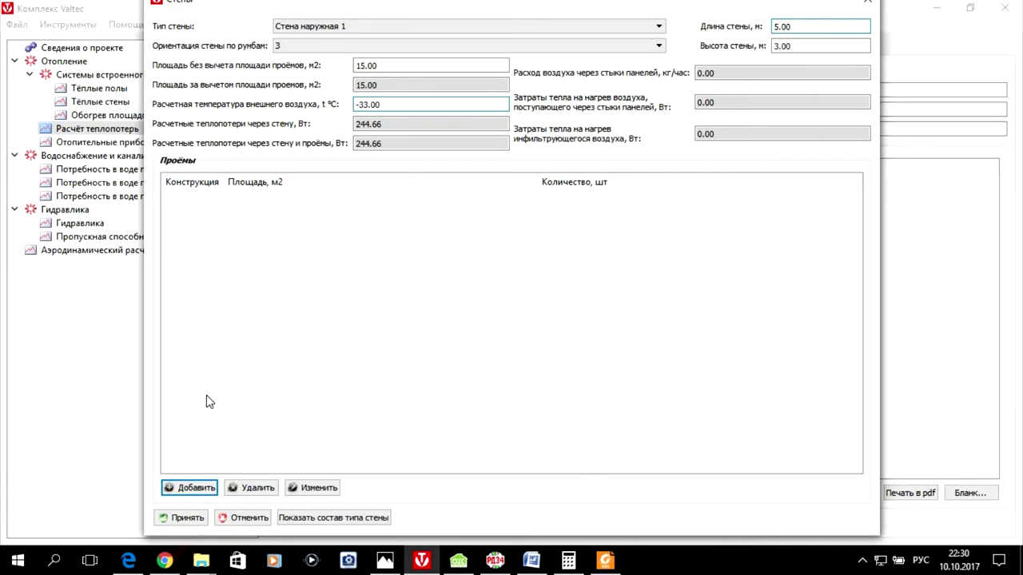
Start a new opening in the west wall and consult the glazing table of СП 23-101-2004 in Word.
{"action": "left_click", "coordinate": [191, 489]}
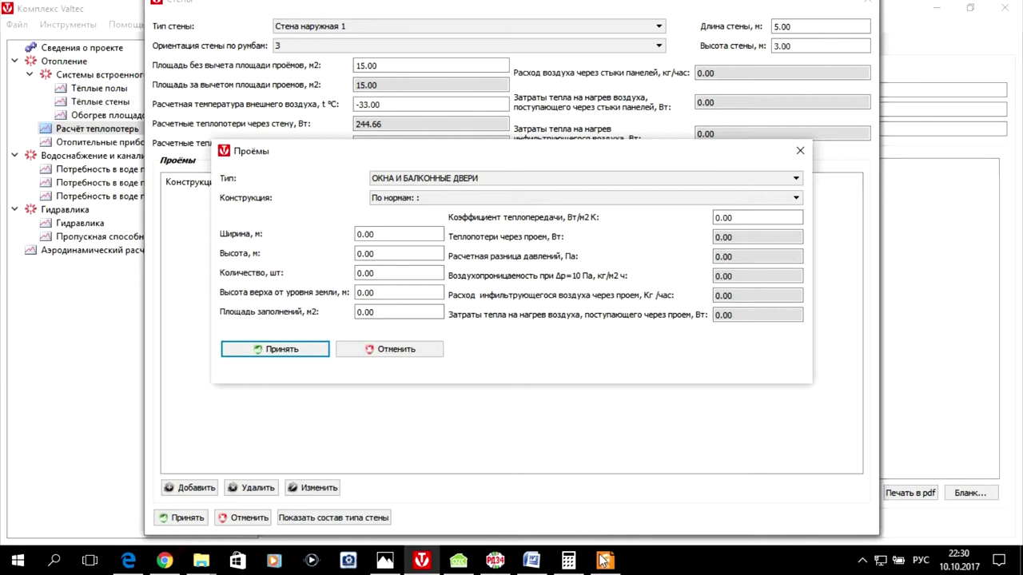
{"action": "left_click", "coordinate": [534, 564]}
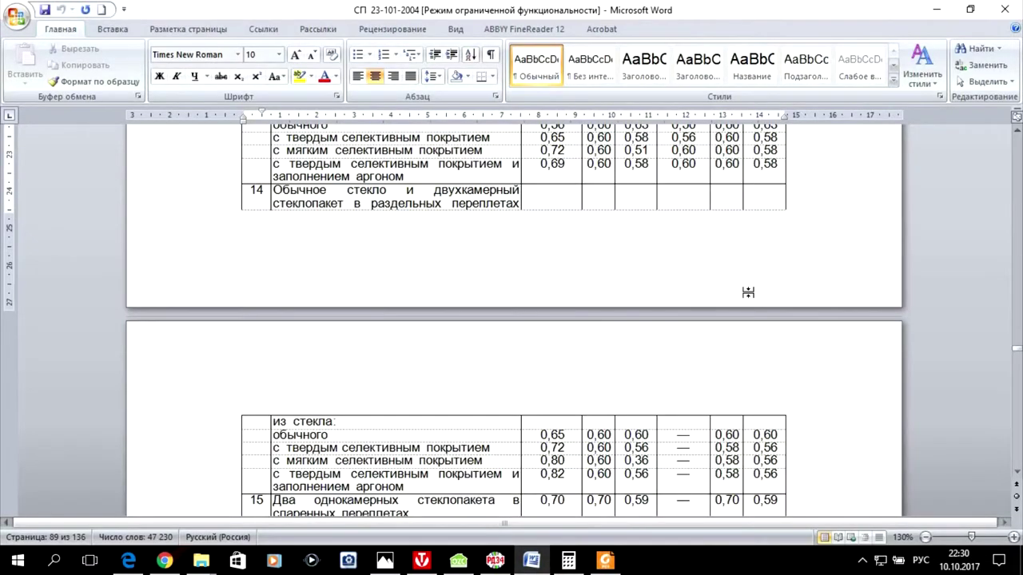
{"action": "scroll", "coordinate": [728, 286], "scroll_direction": "up", "scroll_amount": 1}
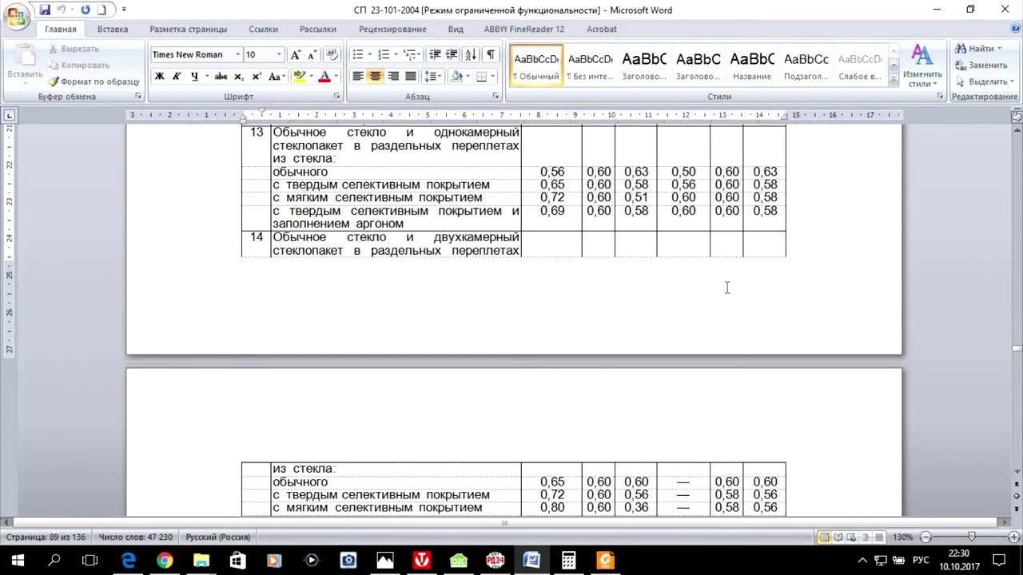
{"action": "scroll", "coordinate": [727, 285], "scroll_direction": "up", "scroll_amount": 1}
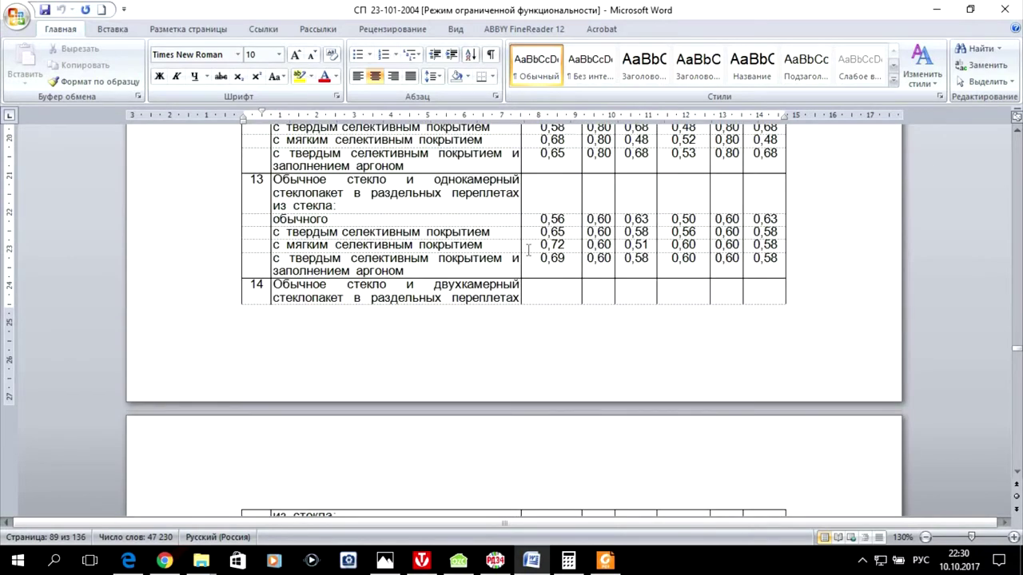
{"action": "scroll", "coordinate": [528, 251], "scroll_direction": "down", "scroll_amount": 3}
{"action": "scroll", "coordinate": [529, 249], "scroll_direction": "down", "scroll_amount": 1}
{"action": "scroll", "coordinate": [528, 247], "scroll_direction": "up", "scroll_amount": 1}
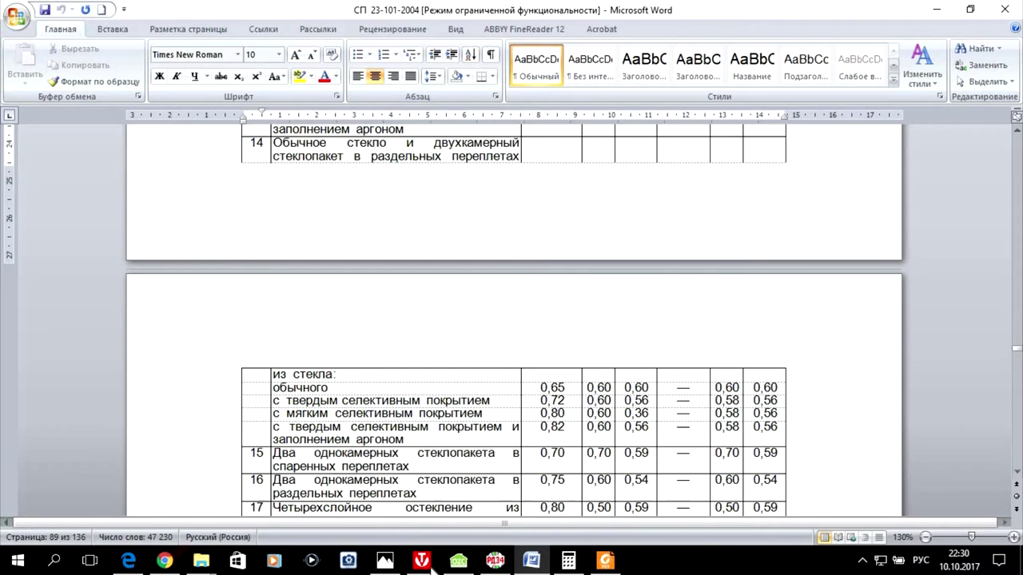
Back in Valtec, set the opening's construction to Стекло с двухкамерным стеклопакетом в раздельном переплете: обычное.
{"action": "left_click", "coordinate": [425, 562]}
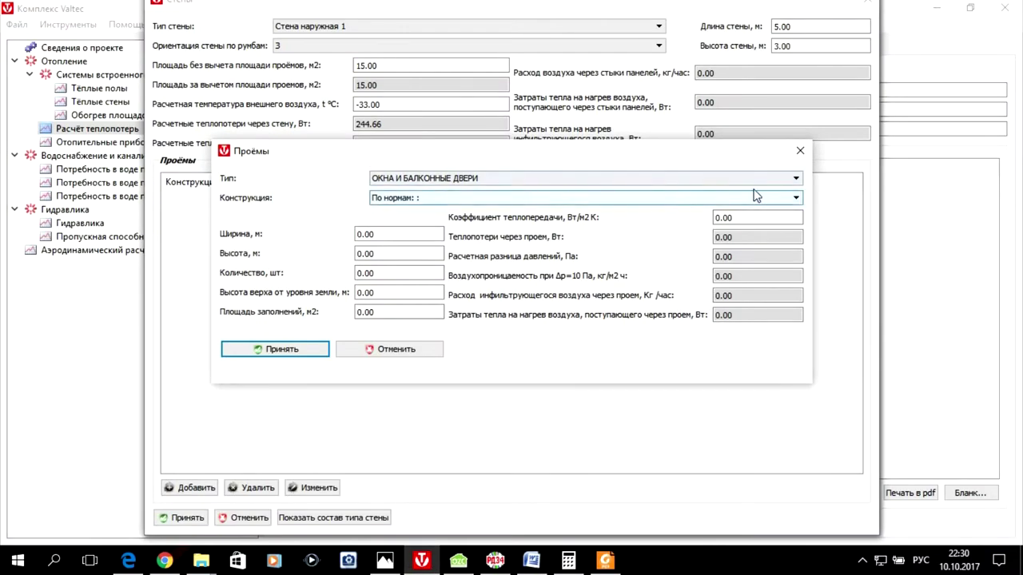
{"action": "left_click", "coordinate": [756, 197]}
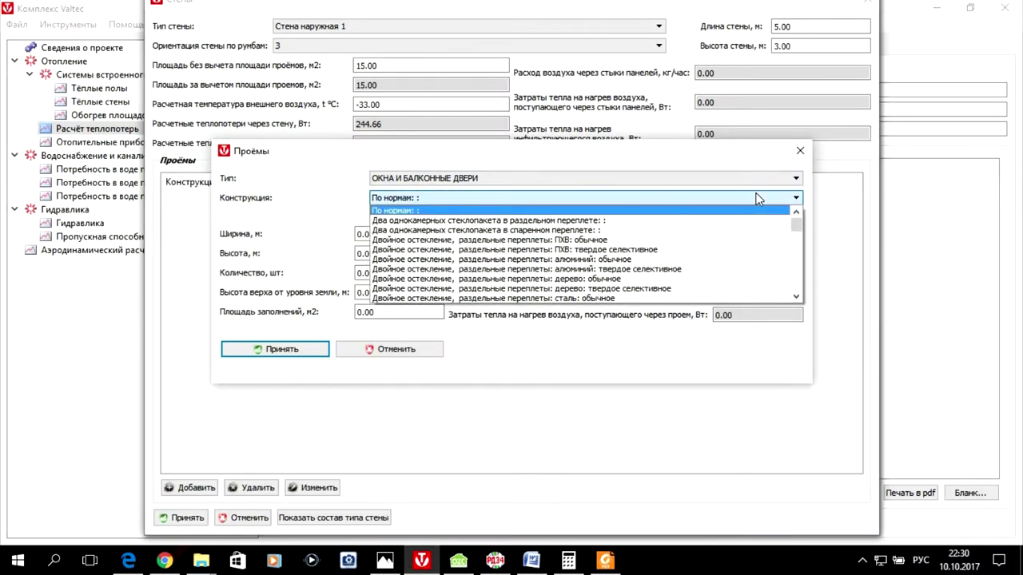
{"action": "scroll", "coordinate": [716, 234], "scroll_direction": "down", "scroll_amount": 3}
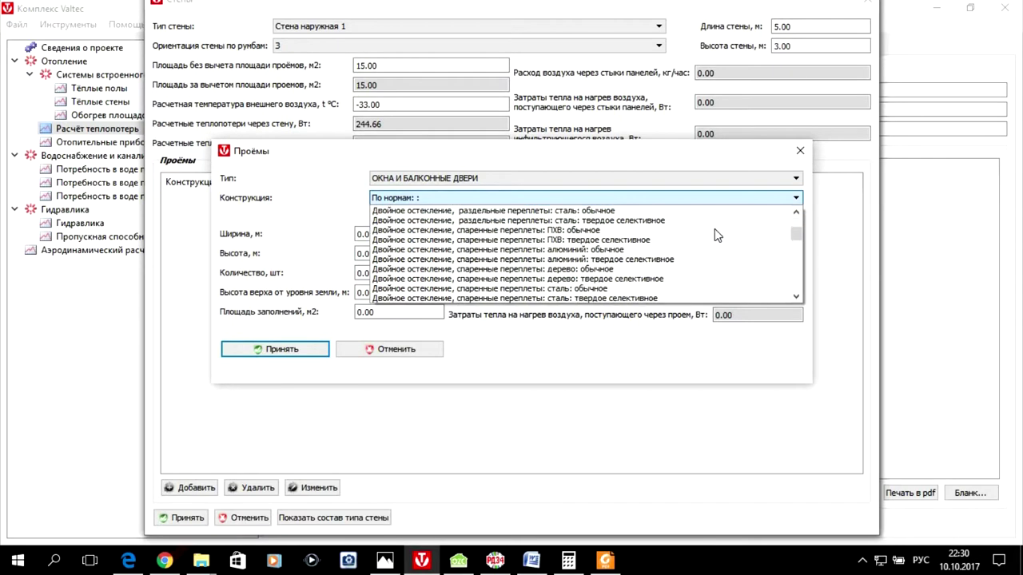
{"action": "scroll", "coordinate": [715, 233], "scroll_direction": "up", "scroll_amount": 1}
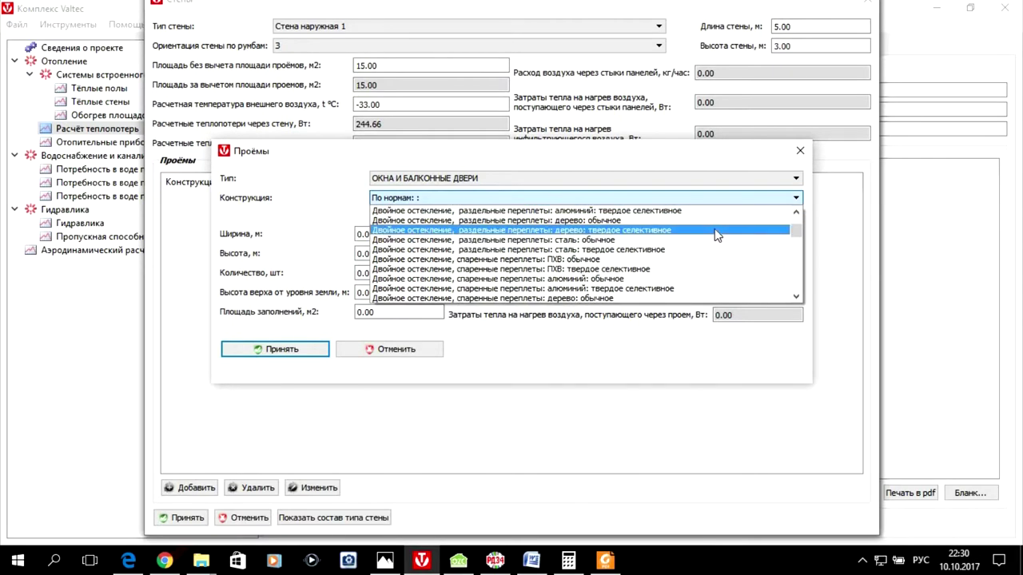
{"action": "scroll", "coordinate": [715, 233], "scroll_direction": "down", "scroll_amount": 6}
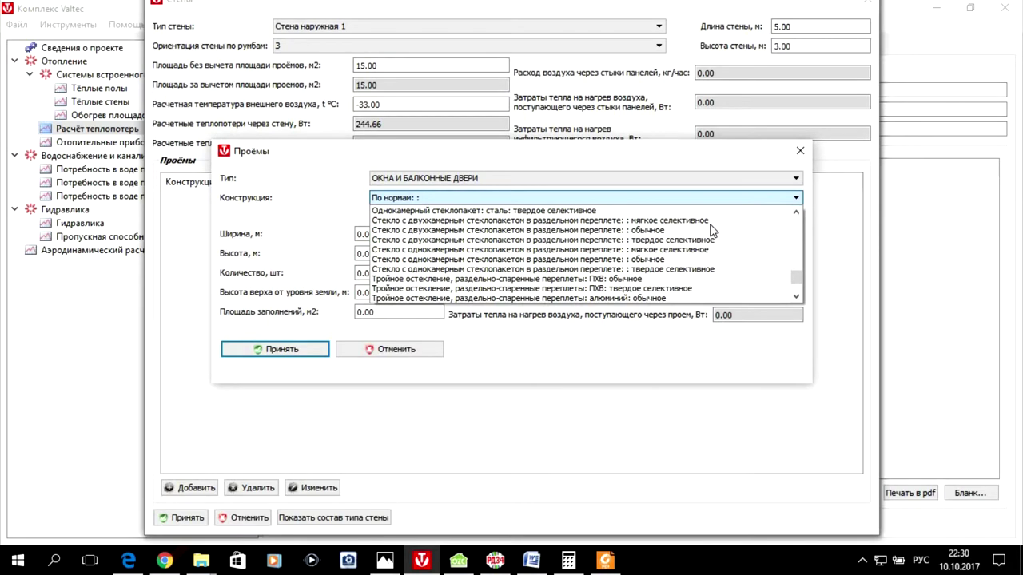
{"action": "left_click", "coordinate": [681, 232]}
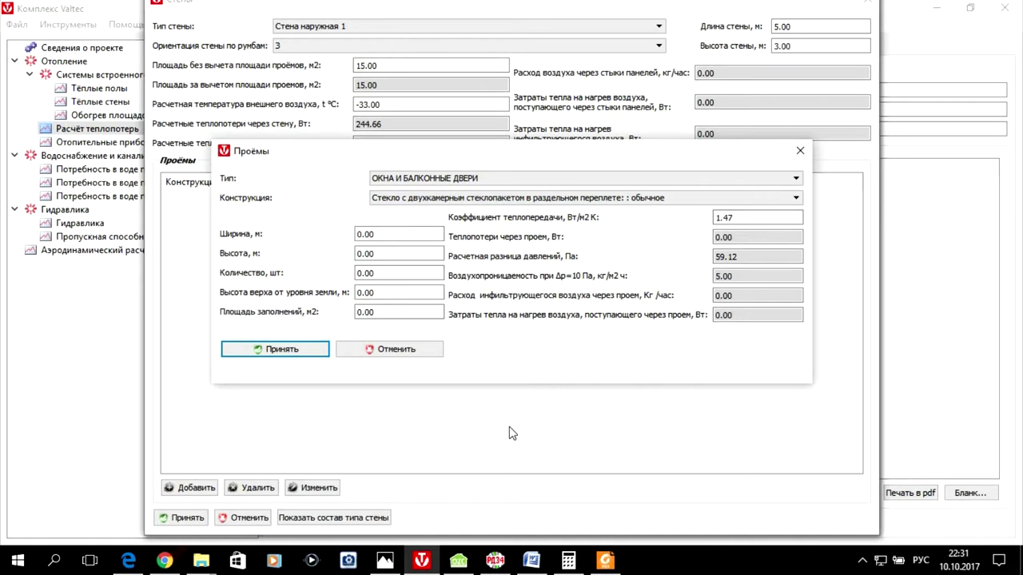
Switch to Oventrop OZC and check the heat transfer coefficient of the outer window СП2Х1.5 among the standard enclosures.
{"action": "left_click", "coordinate": [461, 561]}
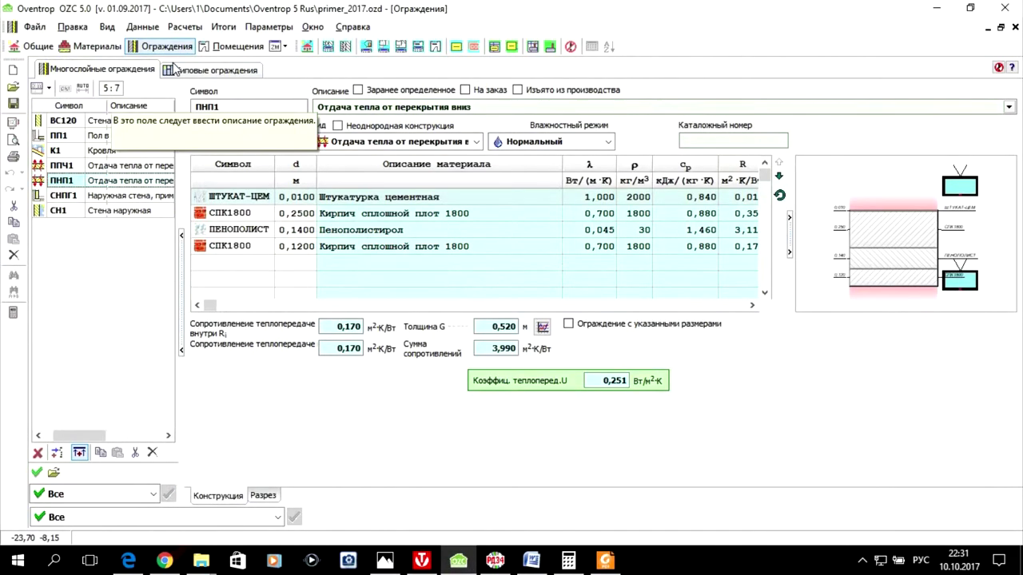
{"action": "left_click", "coordinate": [196, 71]}
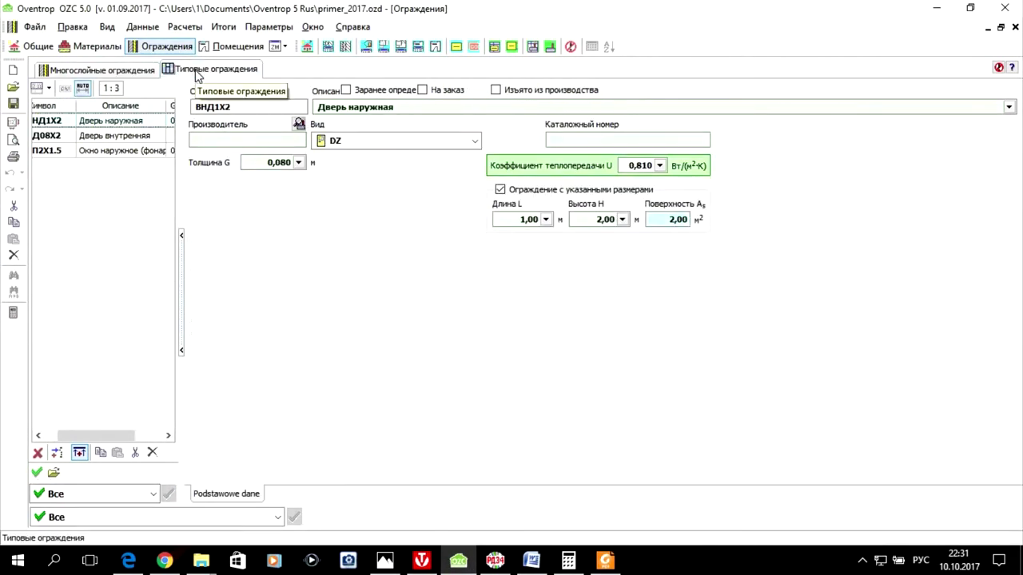
{"action": "left_click_drag", "start_coordinate": [103, 436], "coordinate": [85, 435]}
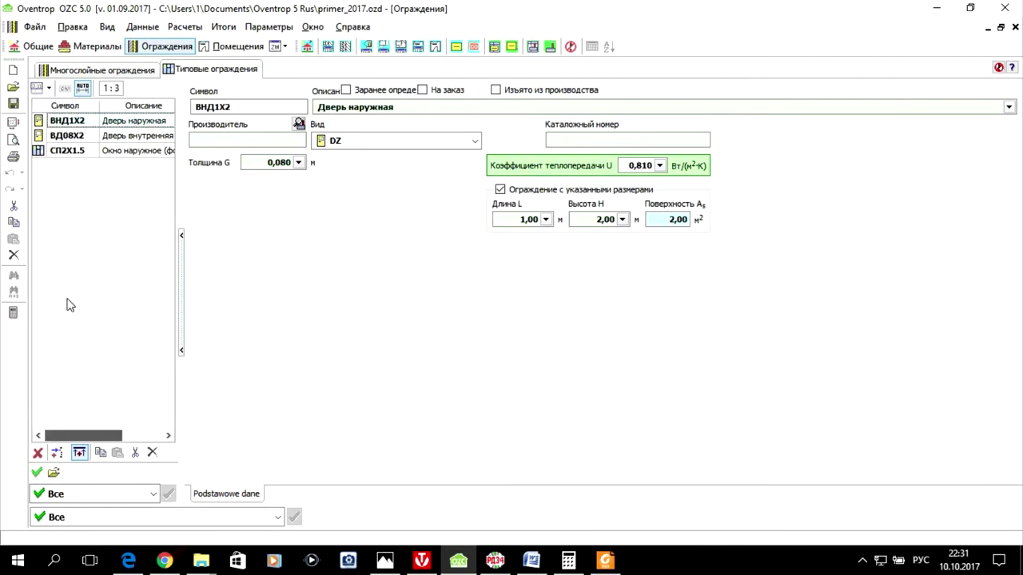
{"action": "left_click", "coordinate": [121, 151]}
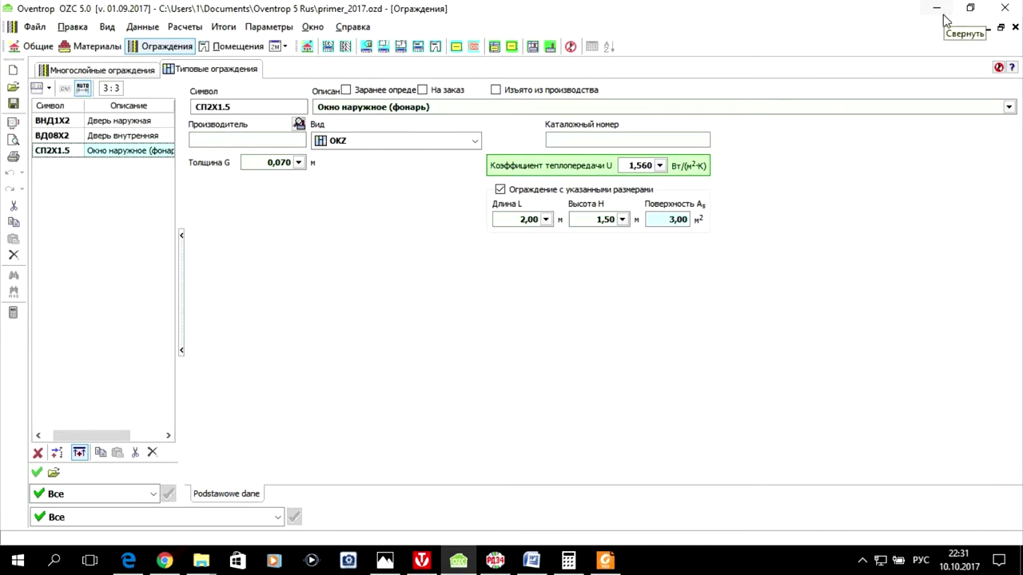
Back in Valtec, try the construction Стекло с двухкамерным стеклопакетом в раздельном переплете: твердое селективное for the opening.
{"action": "left_click", "coordinate": [421, 560]}
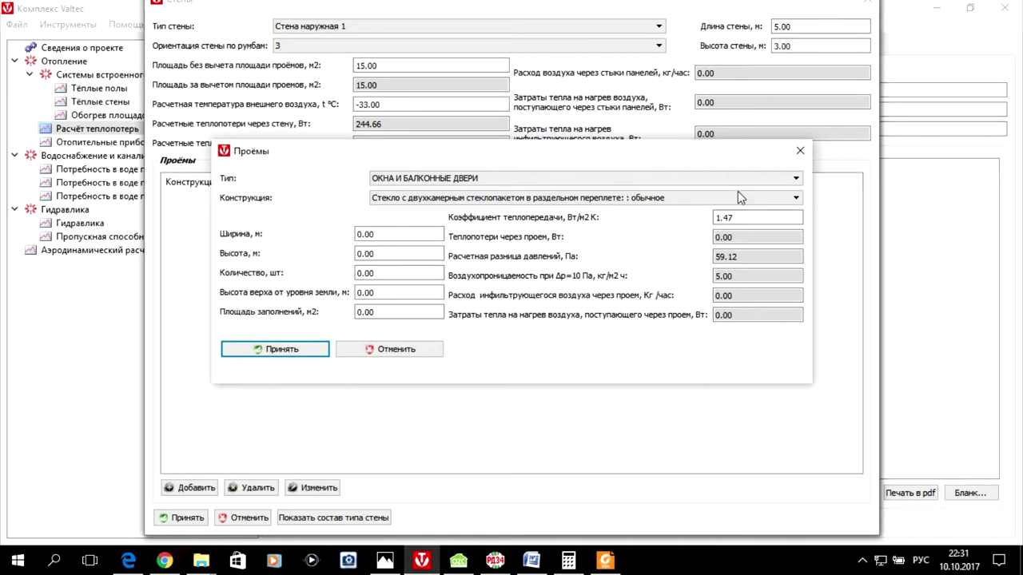
{"action": "left_click", "coordinate": [783, 196]}
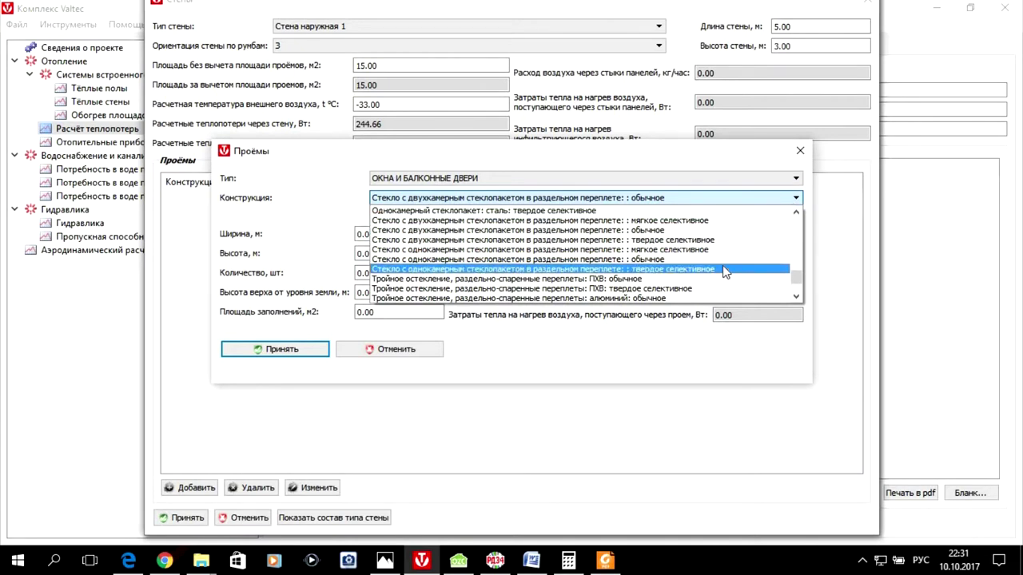
{"action": "scroll", "coordinate": [722, 271], "scroll_direction": "down", "scroll_amount": 2}
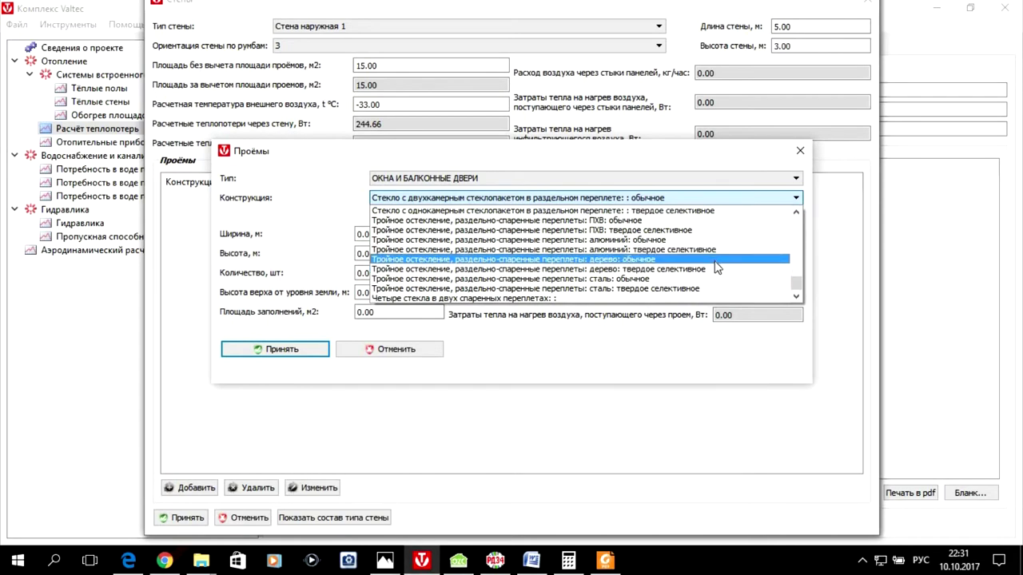
{"action": "scroll", "coordinate": [717, 268], "scroll_direction": "up", "scroll_amount": 1}
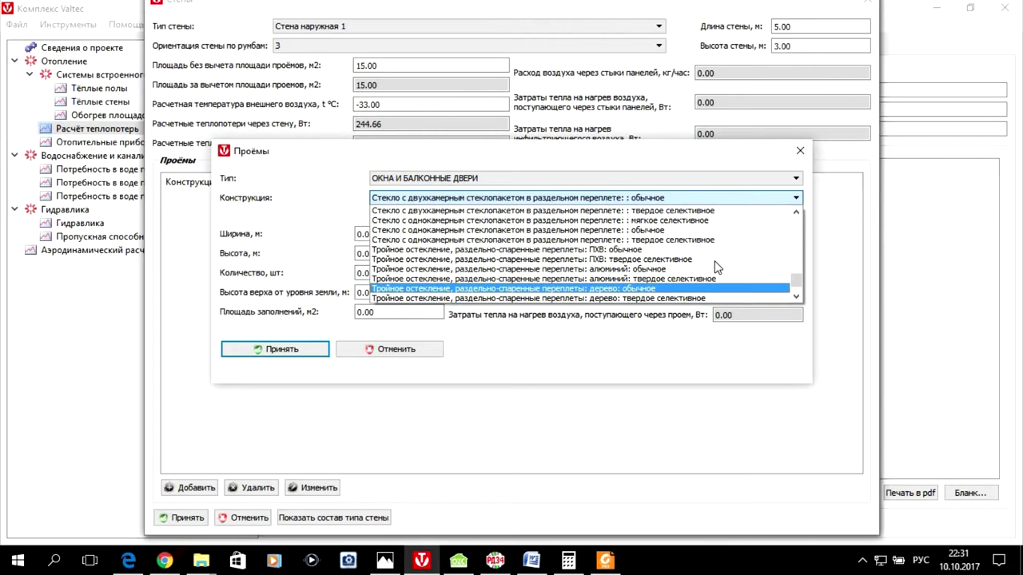
{"action": "scroll", "coordinate": [716, 267], "scroll_direction": "up", "scroll_amount": 1}
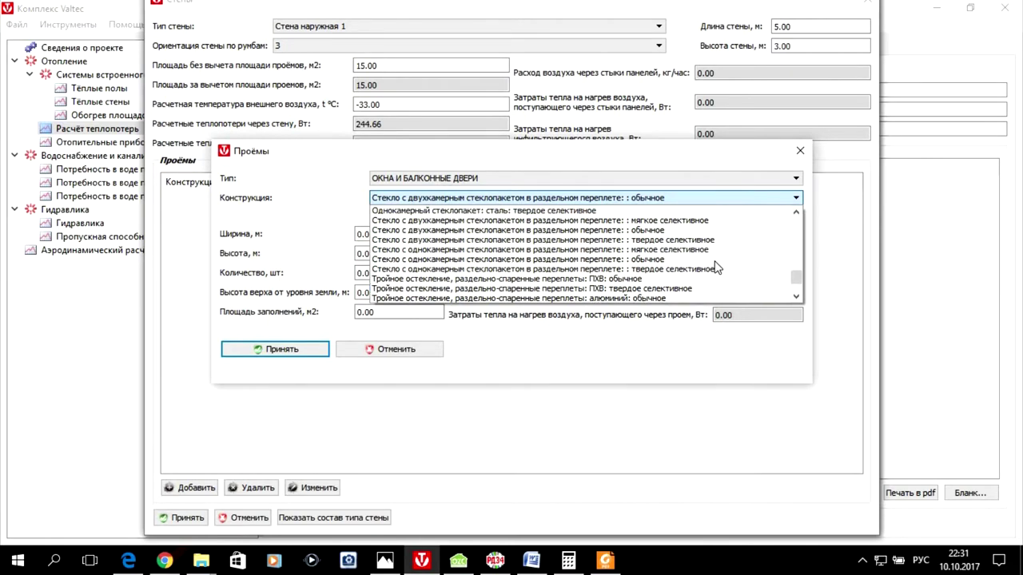
{"action": "left_click", "coordinate": [699, 239]}
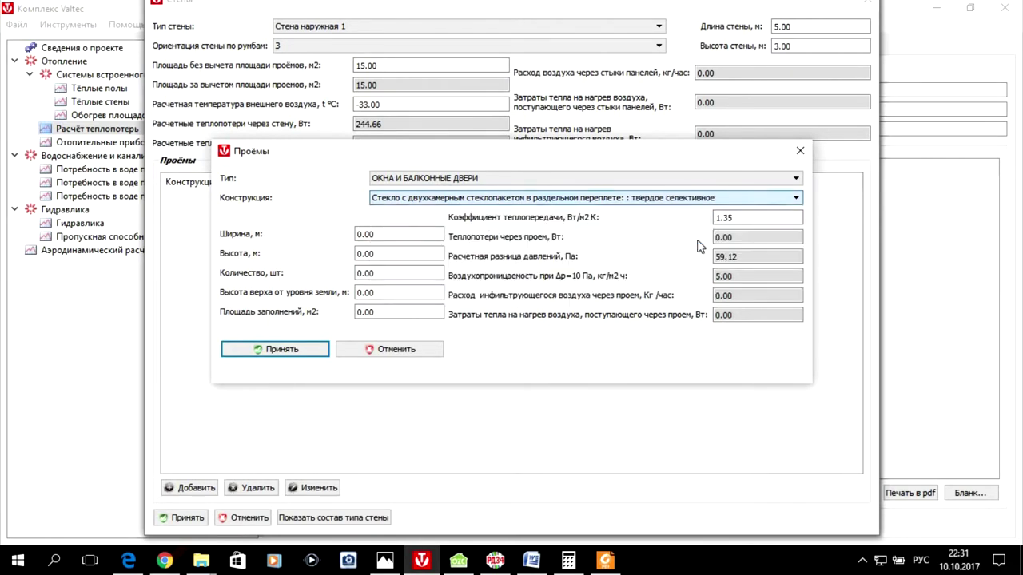
Try the soft selective glazing variants in separate sashes, ending with Стекло с однокамерным стеклопакетом в раздельном переплете: твердое селективное.
{"action": "left_click", "coordinate": [638, 203]}
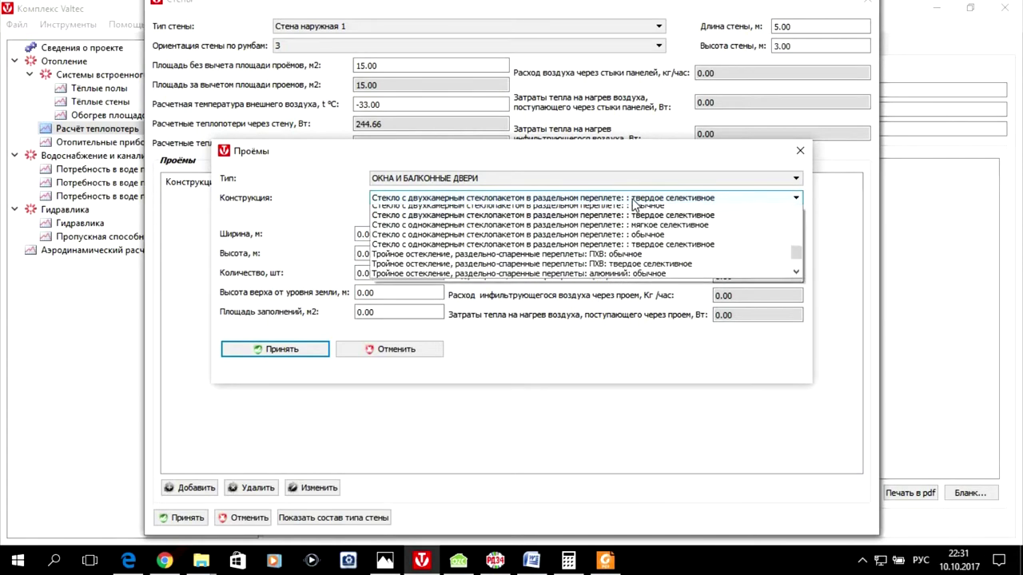
{"action": "left_click", "coordinate": [637, 249]}
{"action": "left_click", "coordinate": [631, 198]}
{"action": "left_click", "coordinate": [629, 220]}
{"action": "left_click", "coordinate": [631, 198]}
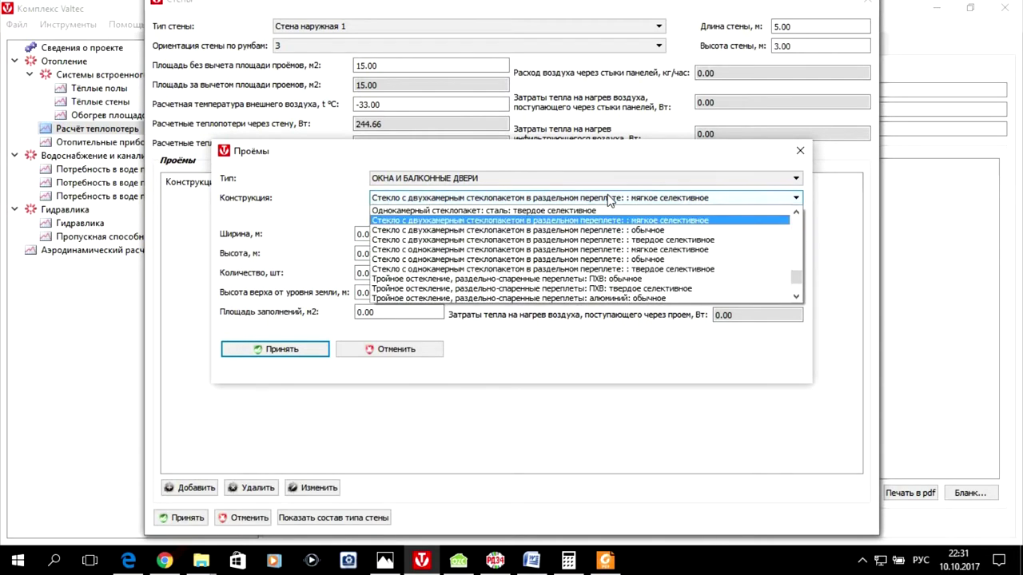
{"action": "left_click", "coordinate": [651, 269]}
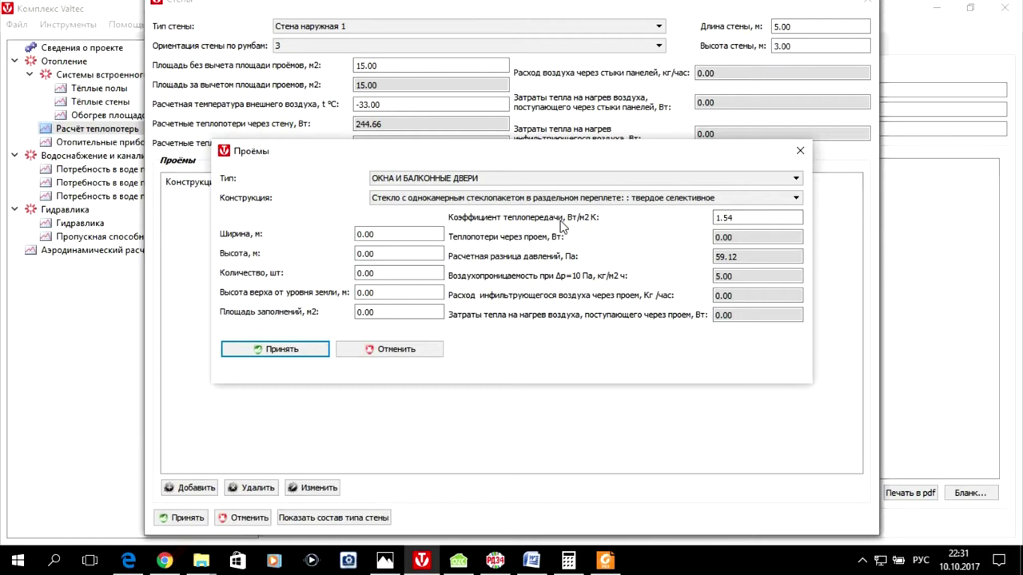
Try Однокамерный стеклопакет: сталь: обычное as the opening's construction.
{"action": "left_click", "coordinate": [529, 204]}
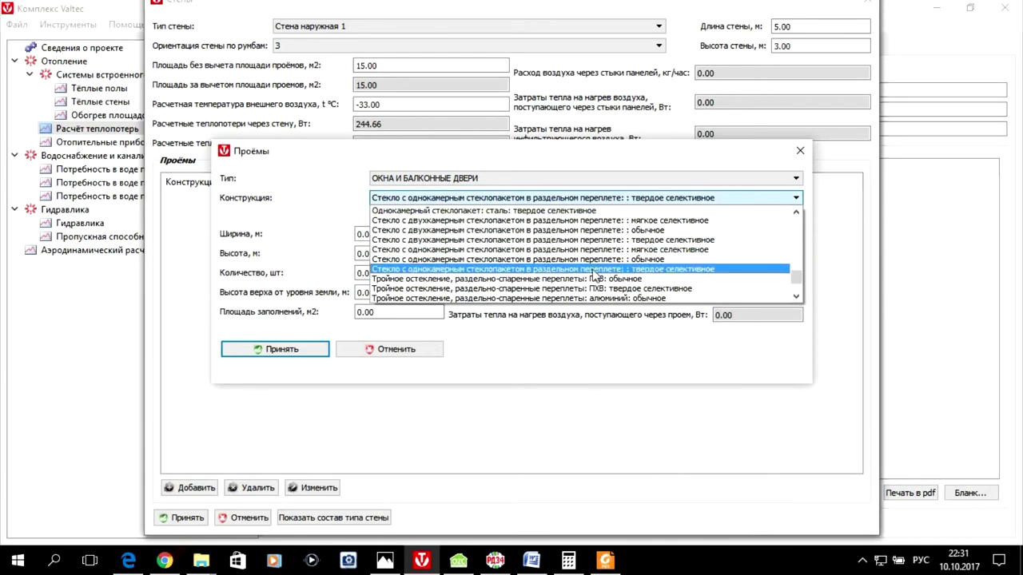
{"action": "scroll", "coordinate": [595, 275], "scroll_direction": "up", "scroll_amount": 1}
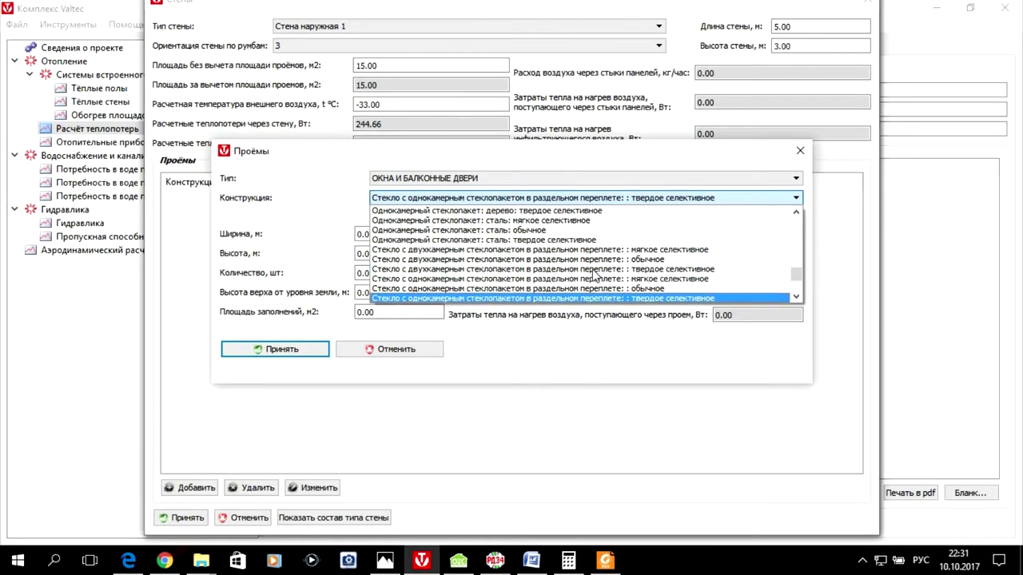
{"action": "scroll", "coordinate": [595, 276], "scroll_direction": "up", "scroll_amount": 1}
{"action": "left_click", "coordinate": [553, 263]}
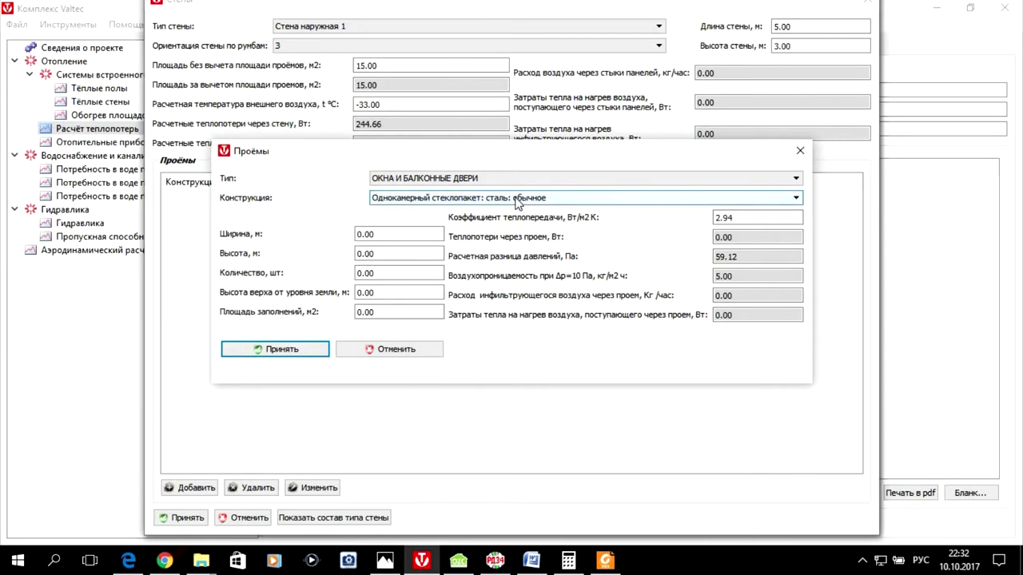
Look through the other glazing constructions and return the opening to Стекло с однокамерным стеклопакетом в раздельном переплете: твердое селективное.
{"action": "left_click", "coordinate": [527, 200]}
{"action": "scroll", "coordinate": [594, 264], "scroll_direction": "up", "scroll_amount": 3}
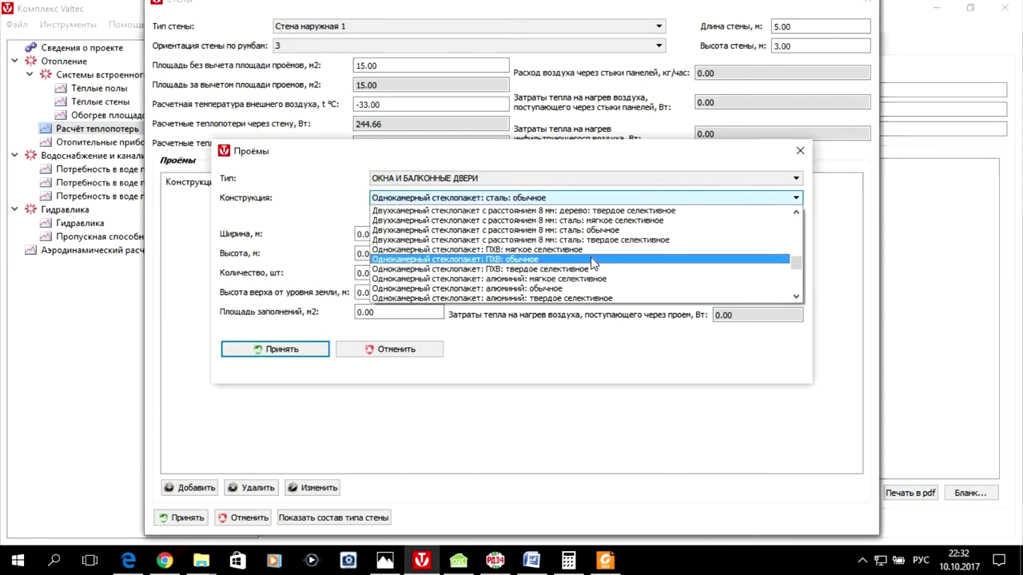
{"action": "scroll", "coordinate": [650, 268], "scroll_direction": "up", "scroll_amount": 2}
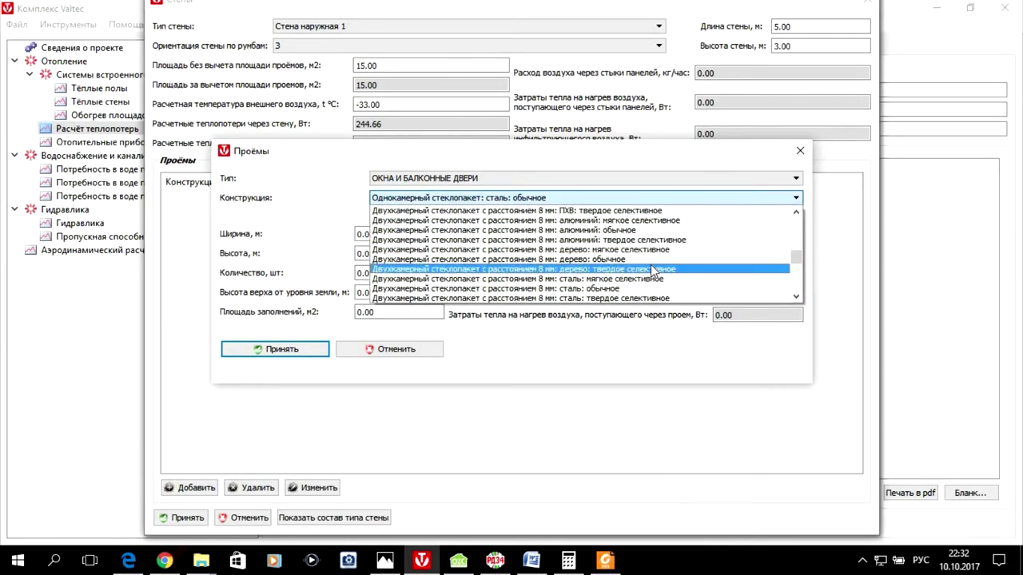
{"action": "scroll", "coordinate": [650, 264], "scroll_direction": "up", "scroll_amount": 1}
{"action": "scroll", "coordinate": [650, 264], "scroll_direction": "up", "scroll_amount": 1}
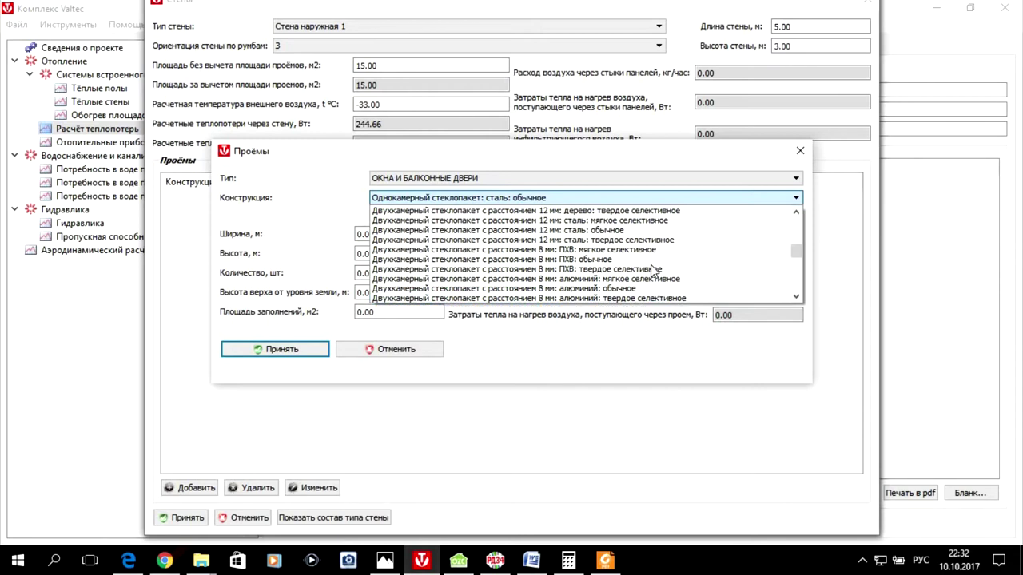
{"action": "scroll", "coordinate": [652, 270], "scroll_direction": "up", "scroll_amount": 5}
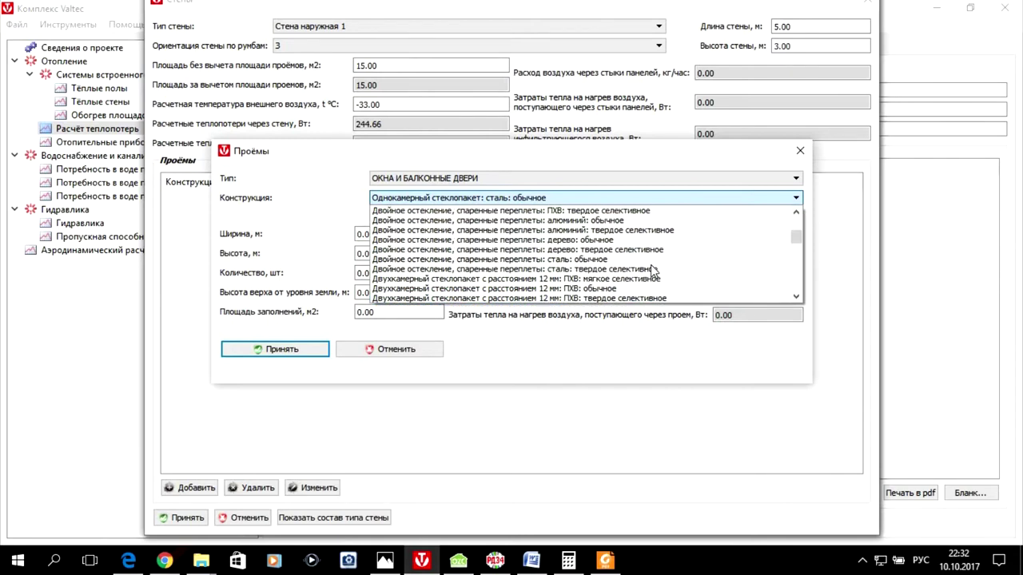
{"action": "scroll", "coordinate": [653, 272], "scroll_direction": "up", "scroll_amount": 1}
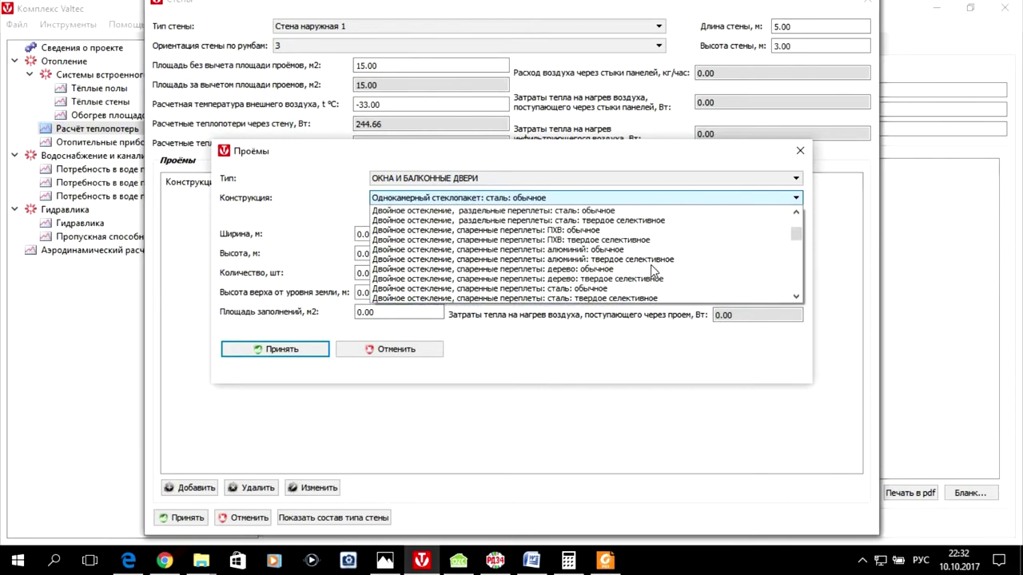
{"action": "scroll", "coordinate": [651, 265], "scroll_direction": "down", "scroll_amount": 10}
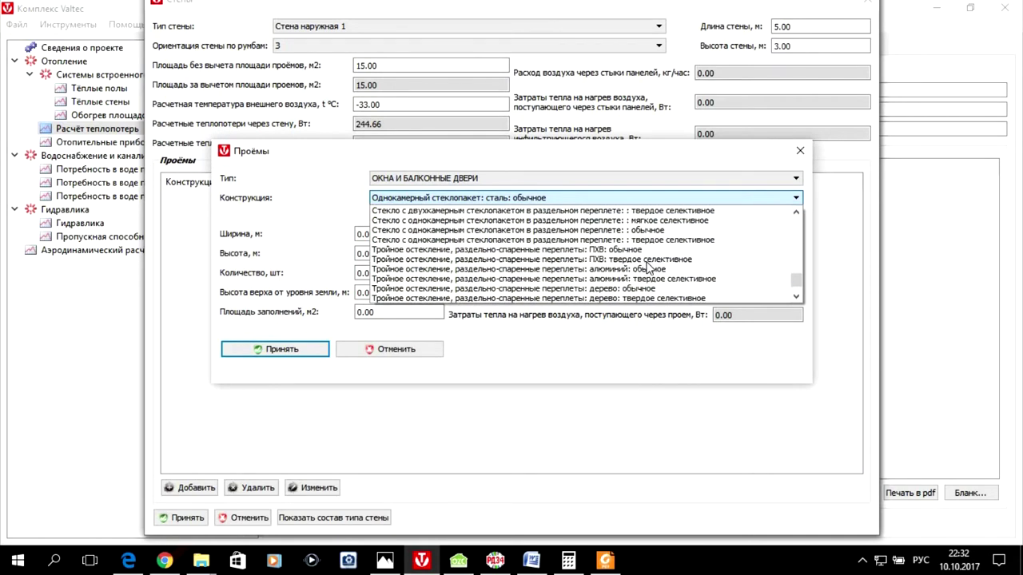
{"action": "scroll", "coordinate": [650, 267], "scroll_direction": "down", "scroll_amount": 1}
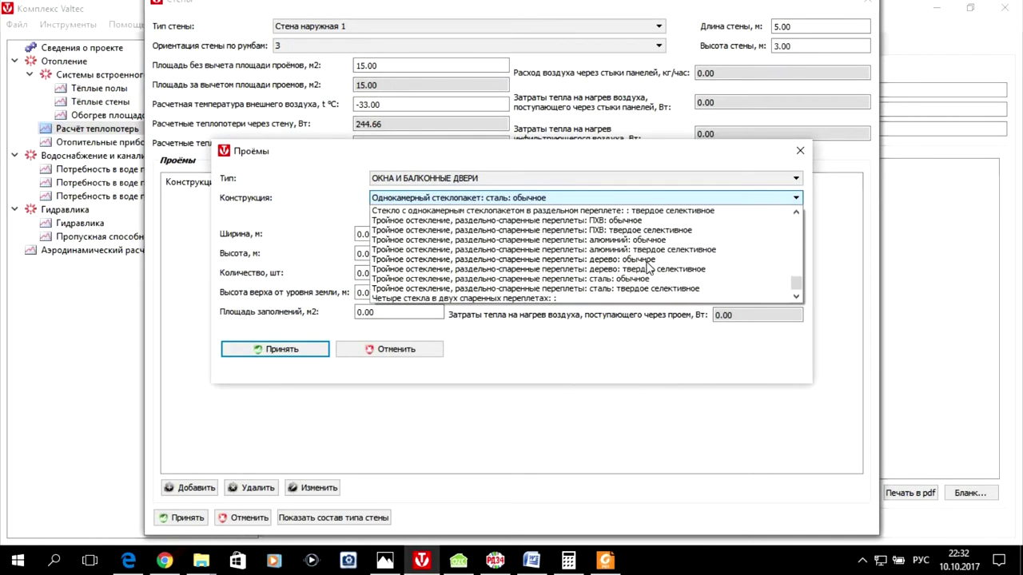
{"action": "left_click", "coordinate": [640, 211]}
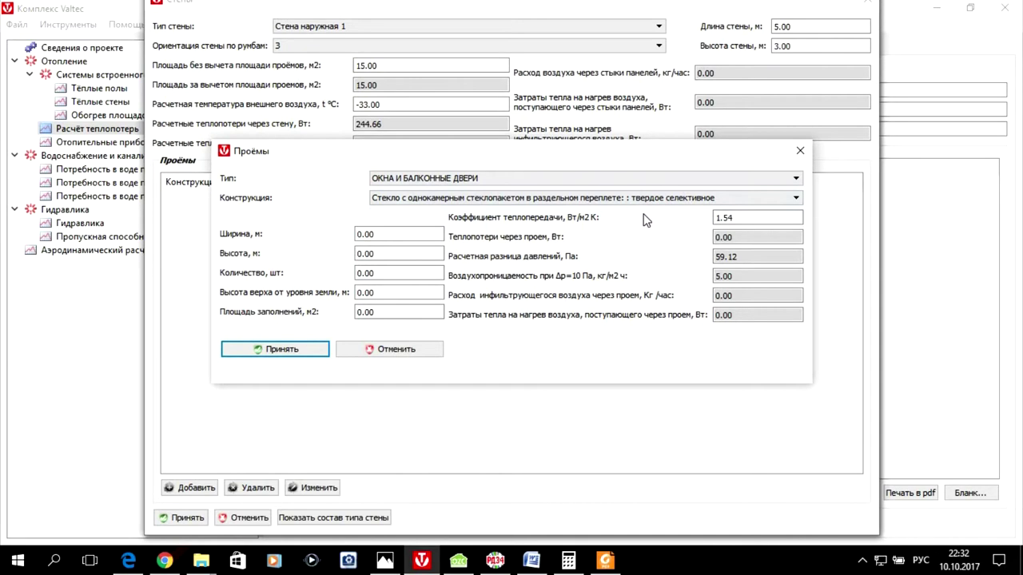
Try Двухкамерный стеклопакет с расстоянием 8 мм: дерево: твердое селективное as the opening's construction.
{"action": "left_click", "coordinate": [612, 202]}
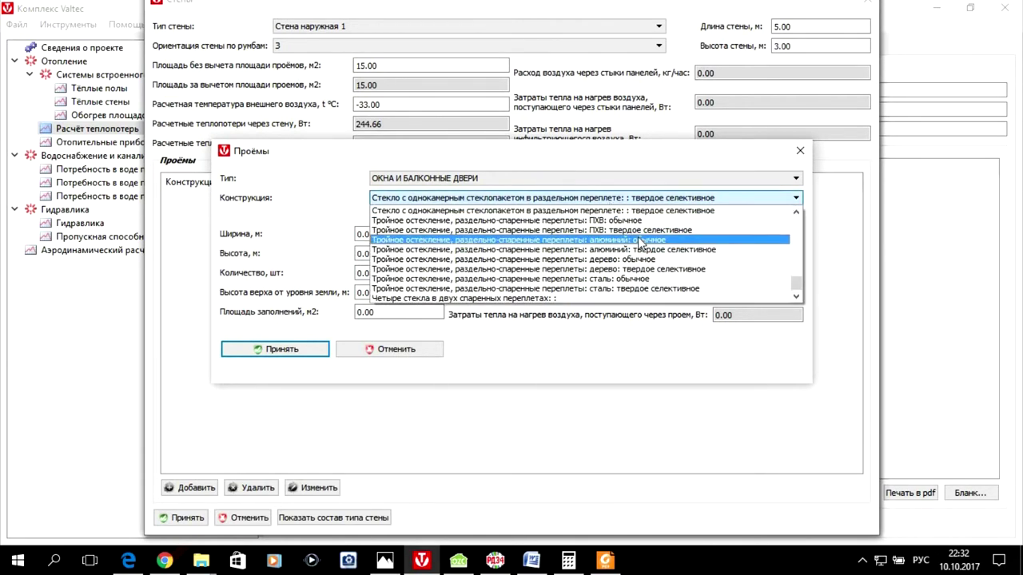
{"action": "scroll", "coordinate": [641, 242], "scroll_direction": "up", "scroll_amount": 2}
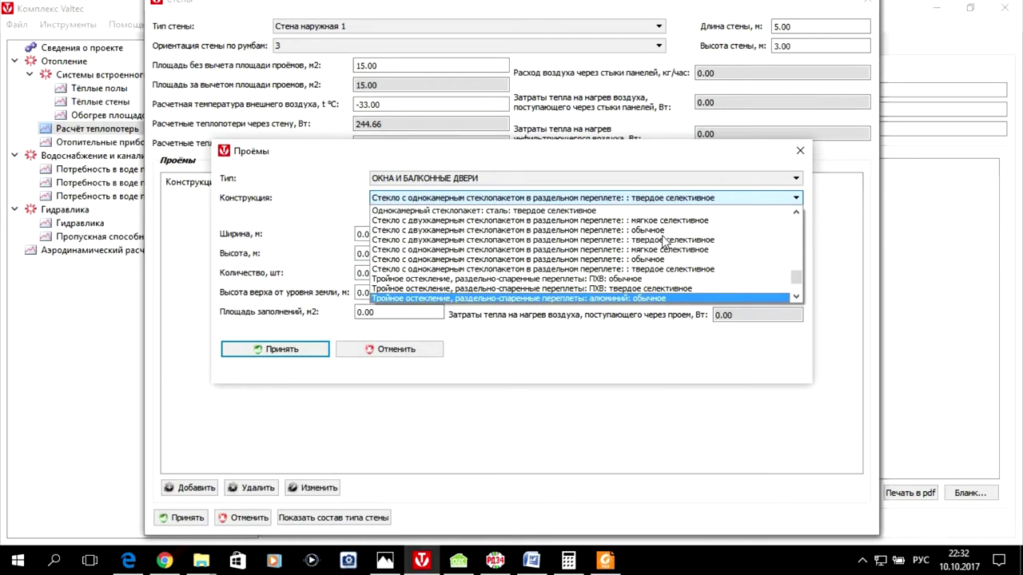
{"action": "scroll", "coordinate": [670, 241], "scroll_direction": "up", "scroll_amount": 2}
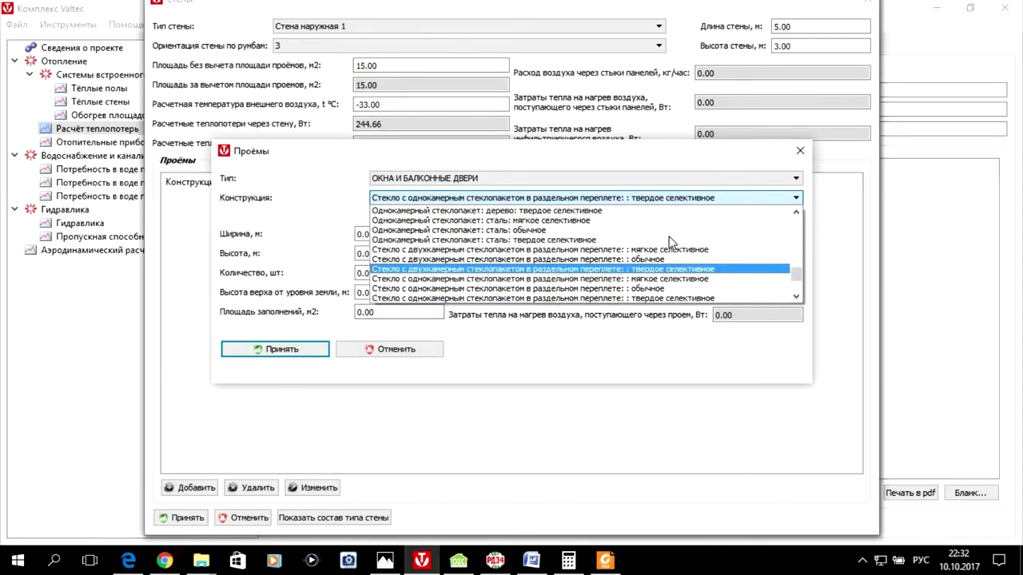
{"action": "scroll", "coordinate": [671, 243], "scroll_direction": "up", "scroll_amount": 3}
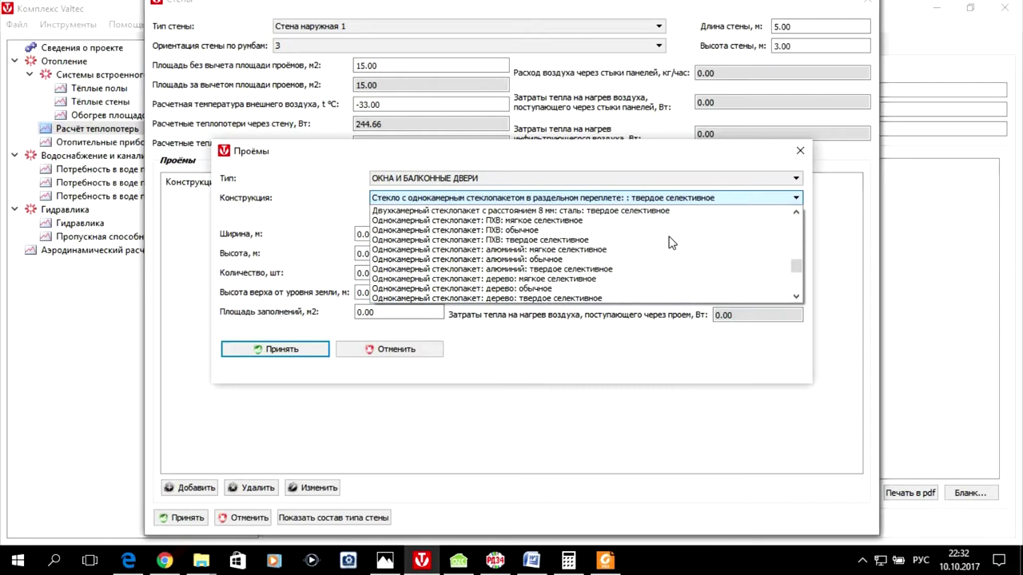
{"action": "scroll", "coordinate": [671, 242], "scroll_direction": "up", "scroll_amount": 1}
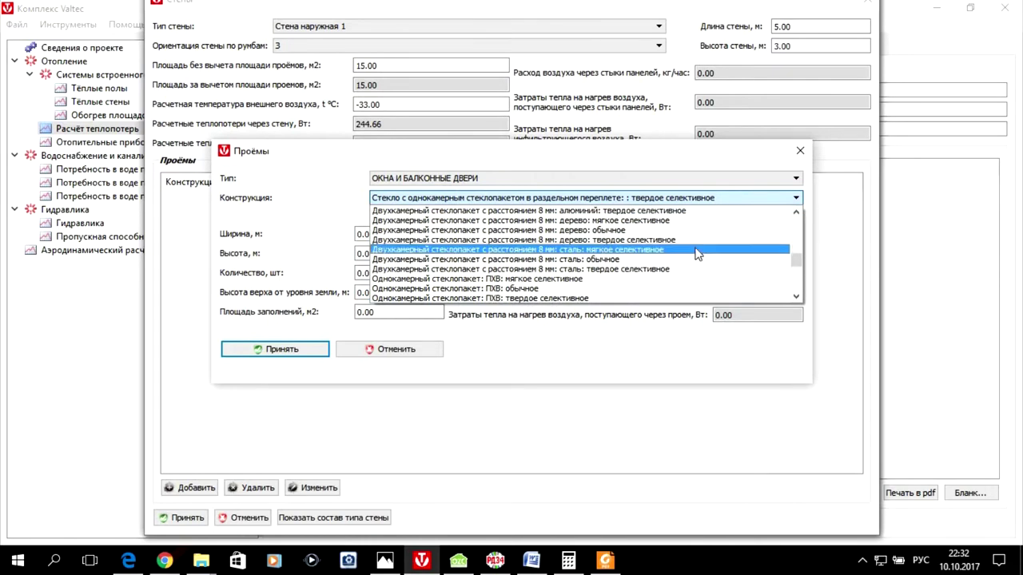
{"action": "scroll", "coordinate": [696, 254], "scroll_direction": "up", "scroll_amount": 1}
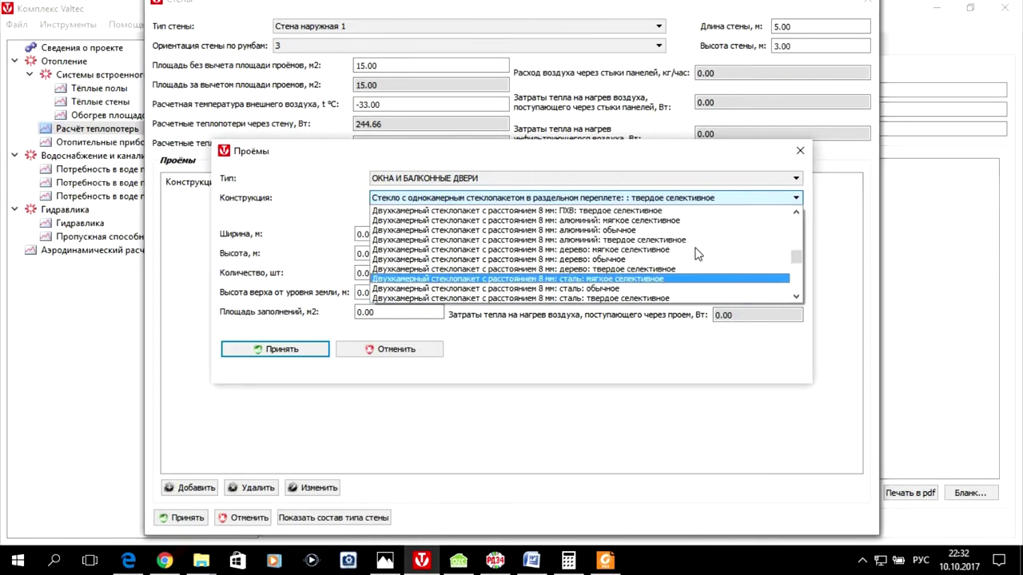
{"action": "left_click", "coordinate": [636, 269]}
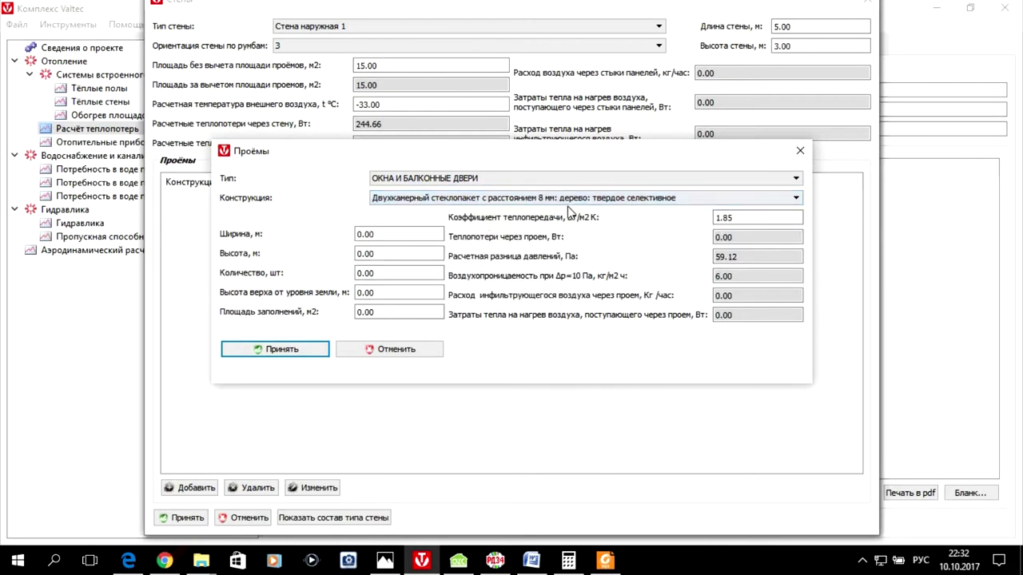
Try the обычное variants of Двухкамерный стеклопакет с расстоянием 8 мм in дерево and ПХВ as the opening's construction.
{"action": "left_click", "coordinate": [572, 198]}
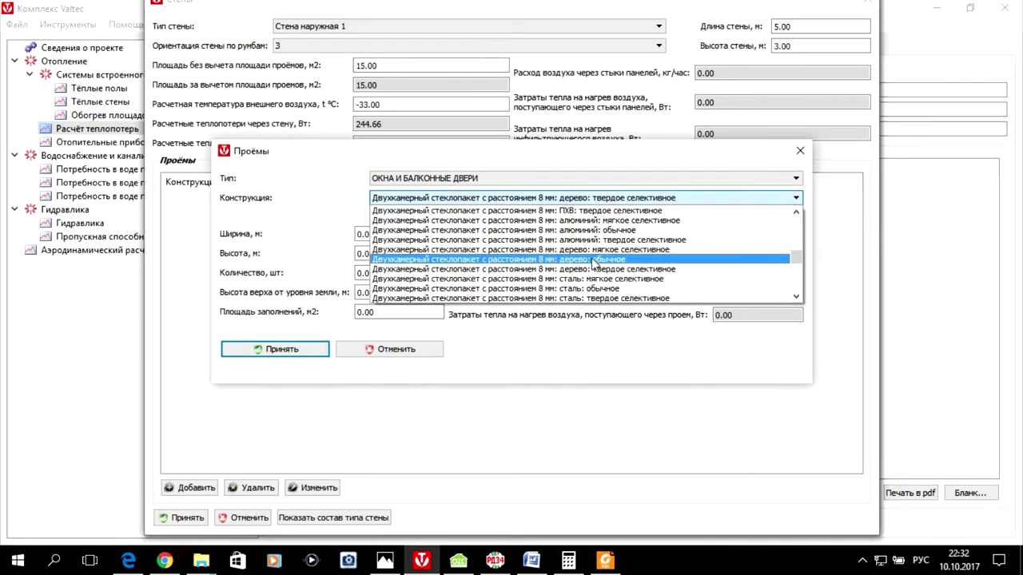
{"action": "left_click", "coordinate": [593, 259]}
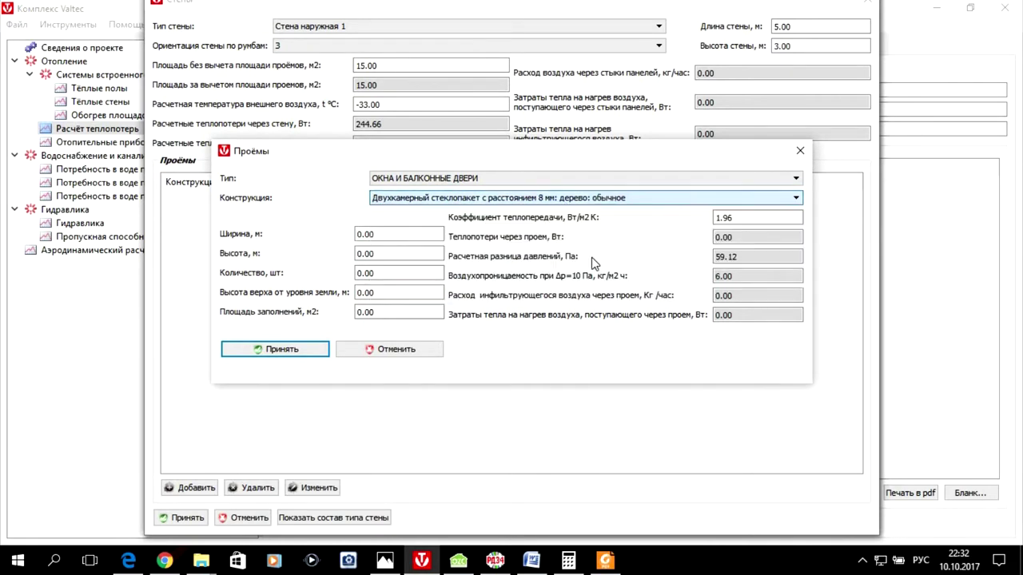
{"action": "left_click", "coordinate": [548, 200]}
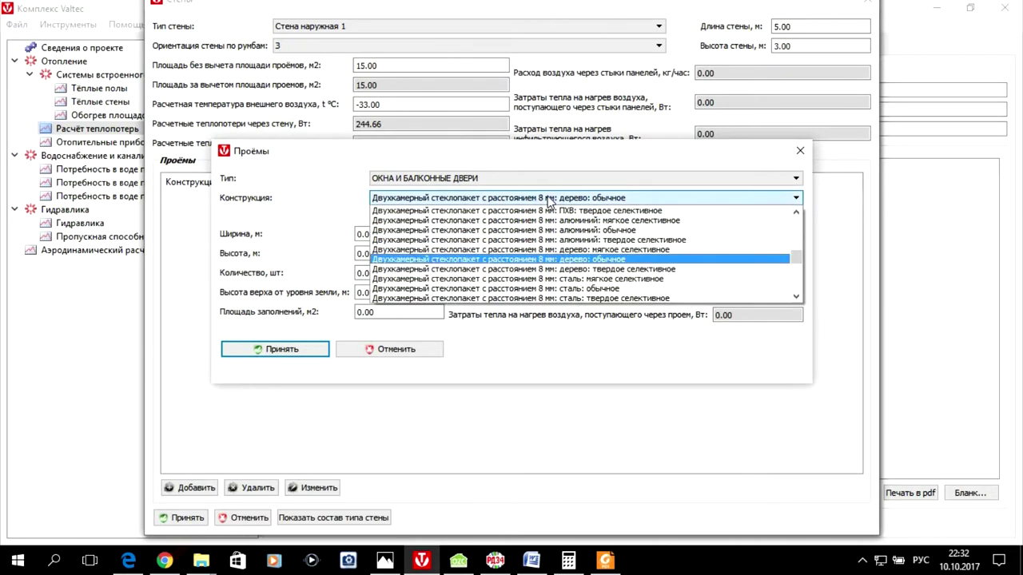
{"action": "scroll", "coordinate": [619, 264], "scroll_direction": "up", "scroll_amount": 1}
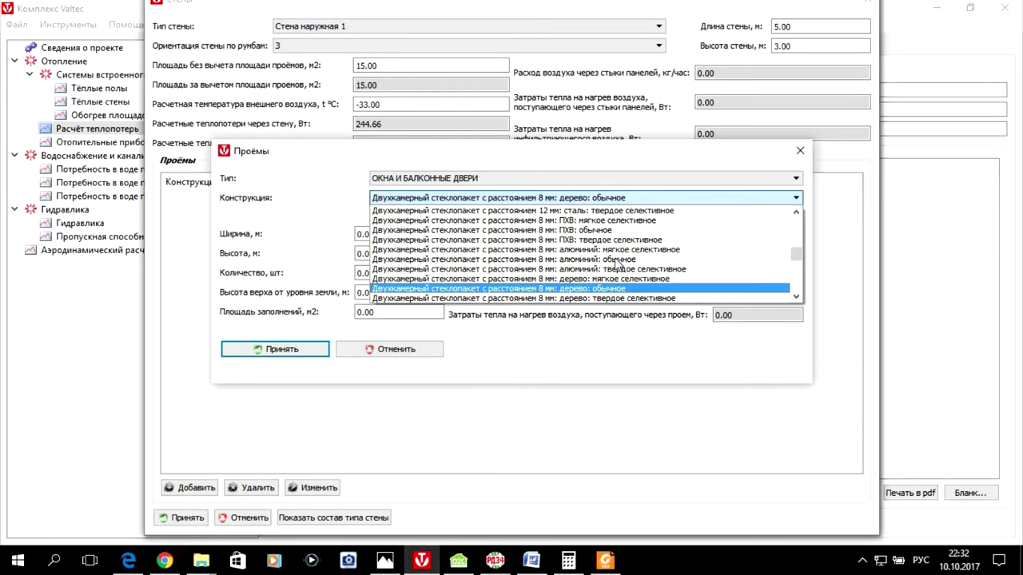
{"action": "scroll", "coordinate": [616, 263], "scroll_direction": "up", "scroll_amount": 1}
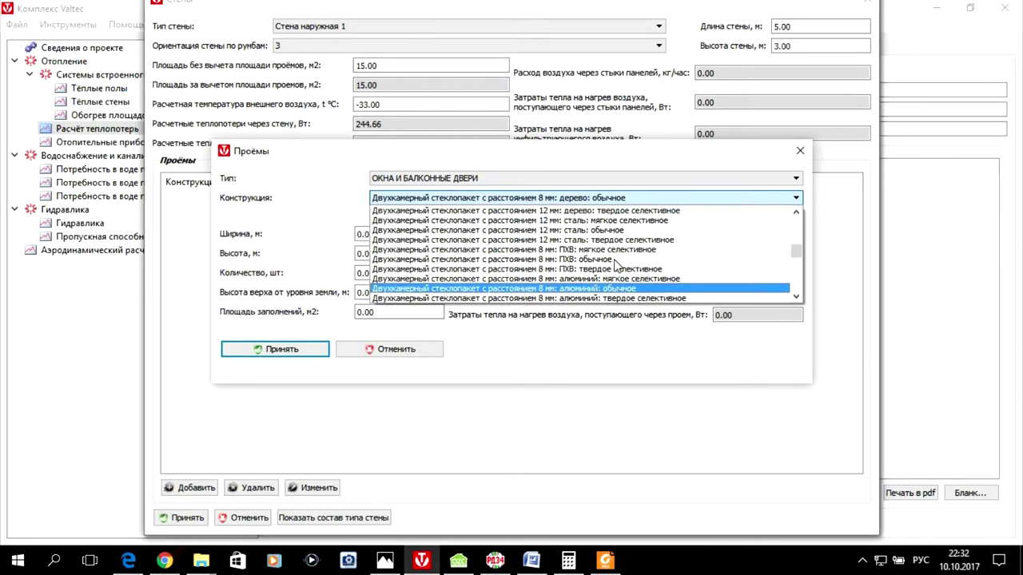
{"action": "left_click", "coordinate": [602, 259]}
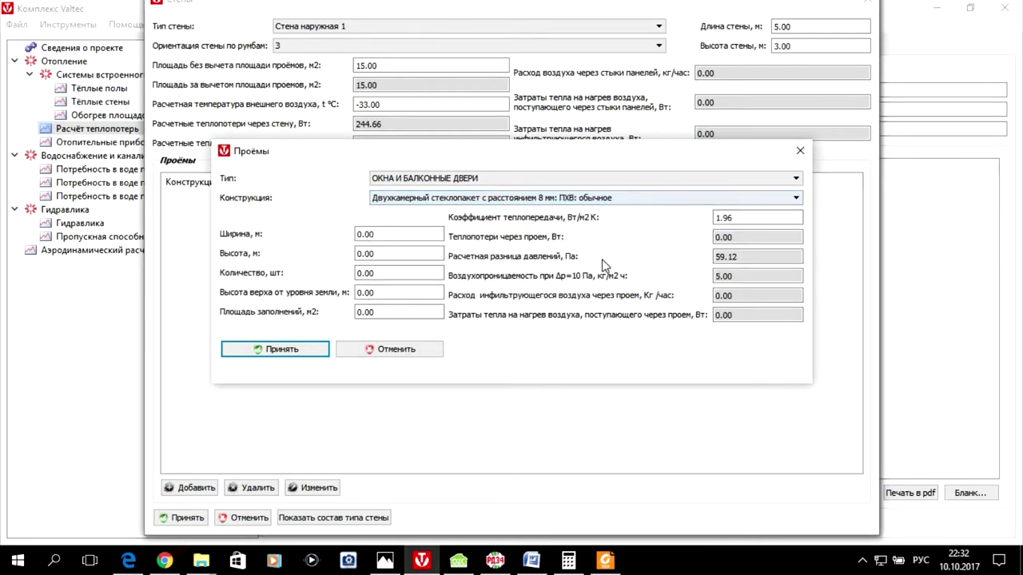
Set the opening's construction to Стекло с однокамерным стеклопакетом в раздельном переплете: твердое селективное.
{"action": "left_click", "coordinate": [543, 197]}
{"action": "scroll", "coordinate": [582, 239], "scroll_direction": "down", "scroll_amount": 1}
{"action": "scroll", "coordinate": [582, 230], "scroll_direction": "down", "scroll_amount": 3}
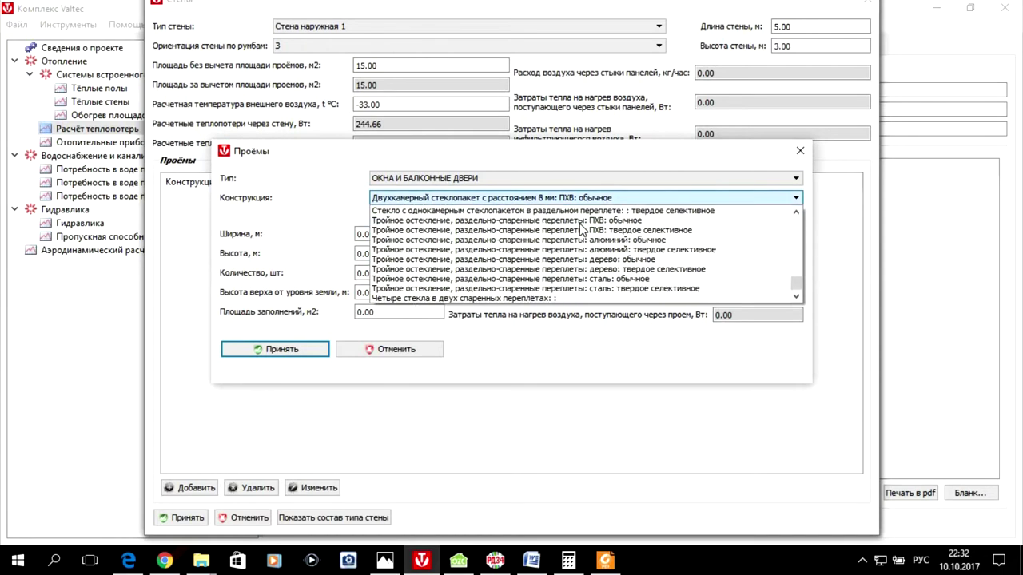
{"action": "left_click", "coordinate": [623, 213]}
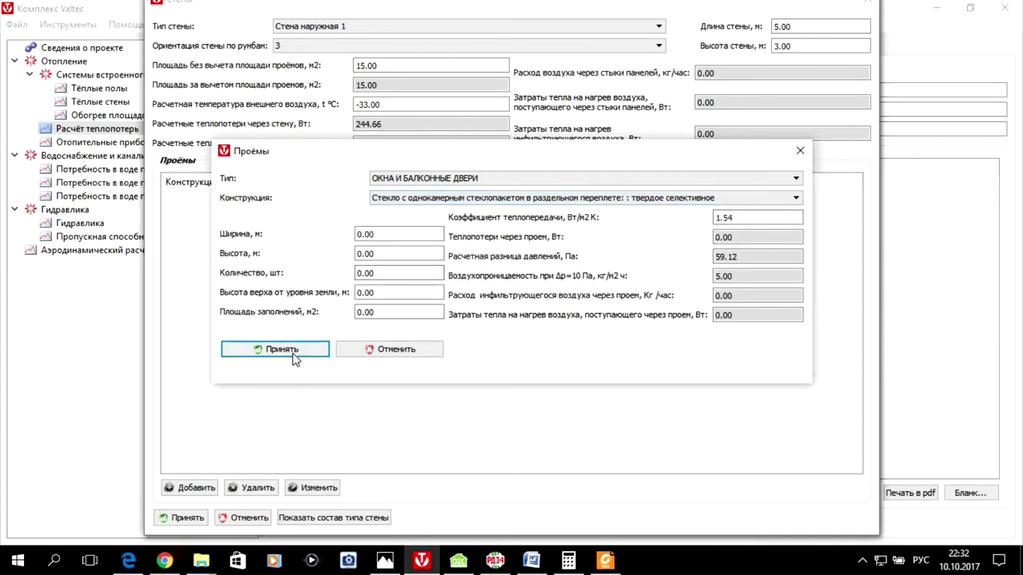
Set the window opening's width to 2 m, height to 1.5 m and quantity to 1.
{"action": "left_click", "coordinate": [361, 233]}
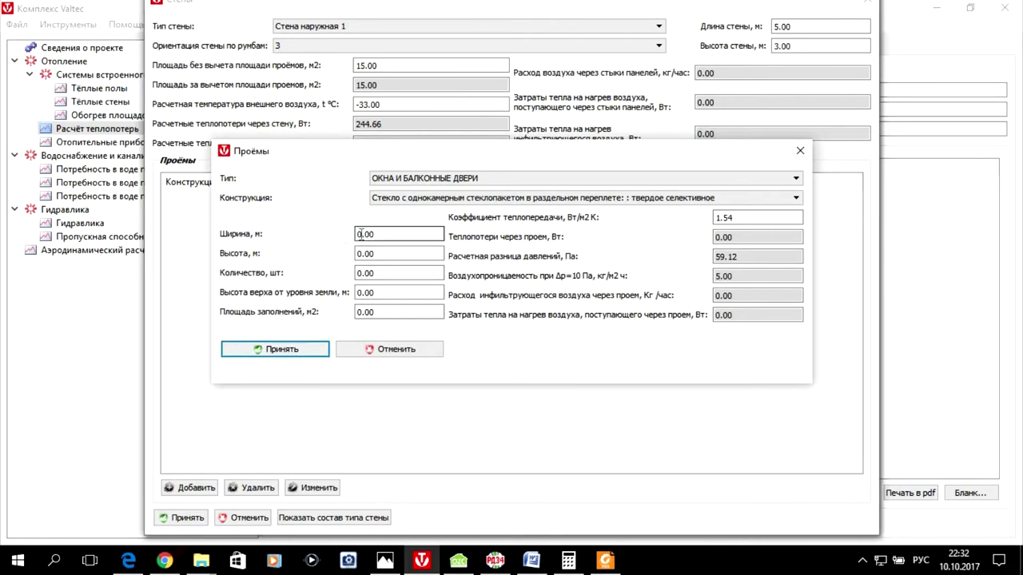
{"action": "key", "text": "BackSpace"}
{"action": "type", "text": "2"}
{"action": "left_click", "coordinate": [362, 252]}
{"action": "key", "text": "BackSpace"}
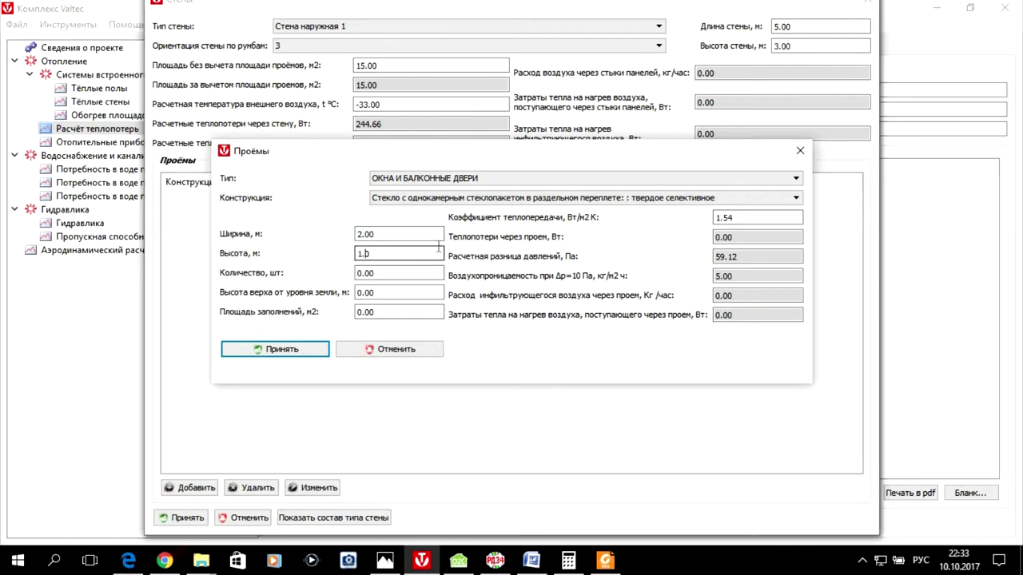
{"action": "left_click", "coordinate": [405, 272]}
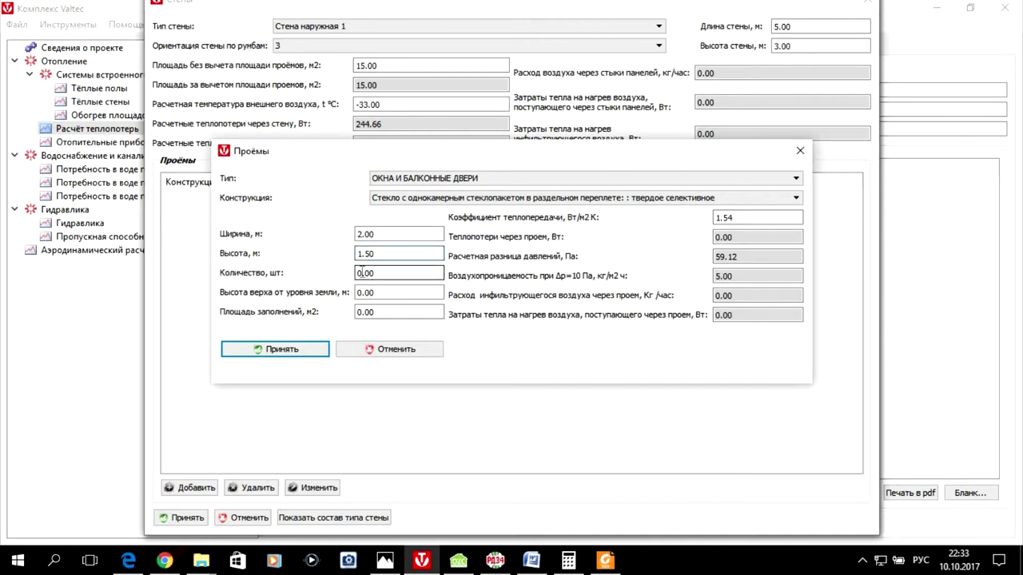
{"action": "type", "text": "1"}
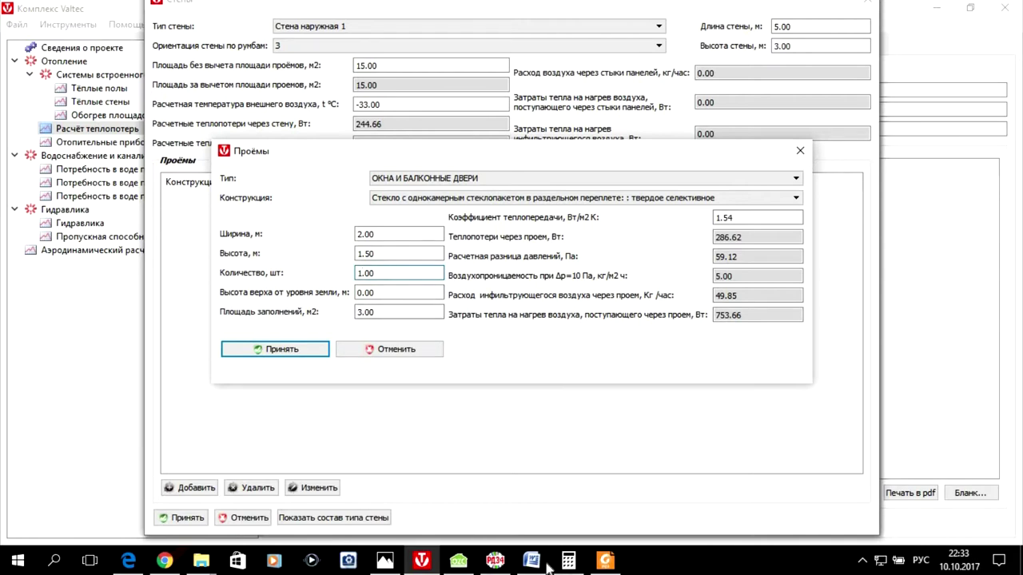
Check the levels on the house section, set the window's top height above ground to 3.6 m, and save the opening and west wall.
{"action": "left_click", "coordinate": [386, 562]}
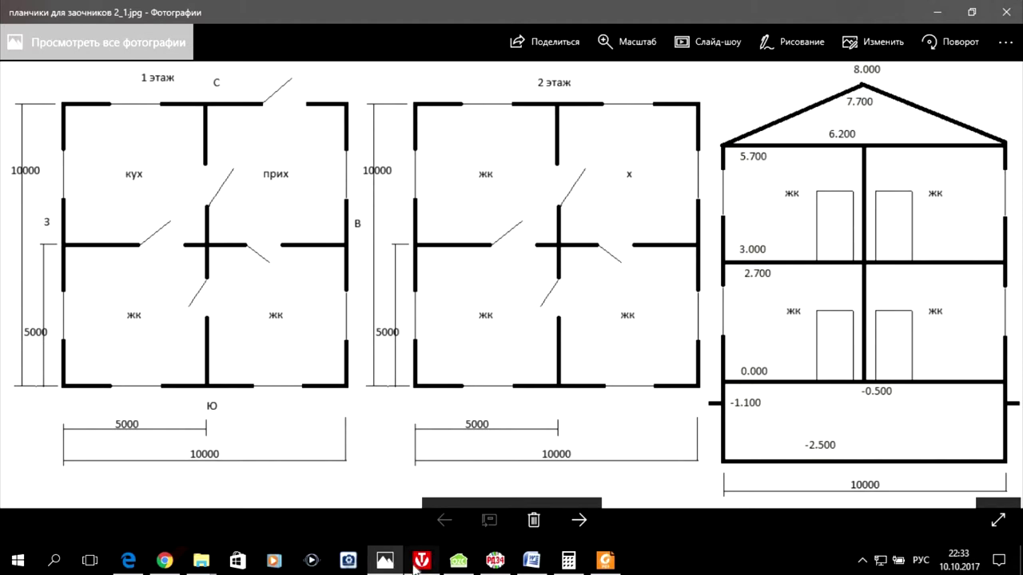
{"action": "left_click", "coordinate": [421, 562]}
{"action": "left_click", "coordinate": [363, 293]}
{"action": "type", "text": "3."}
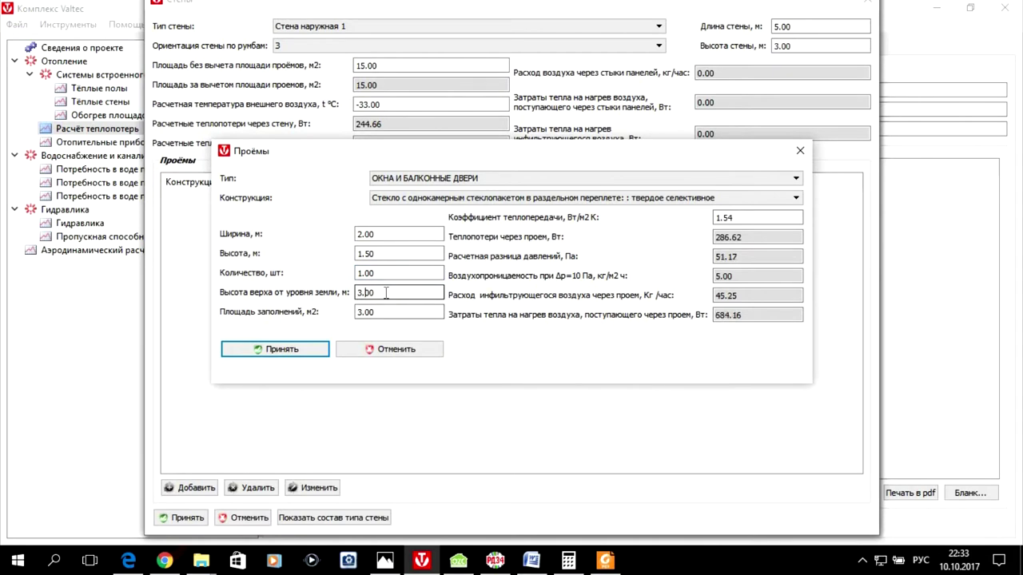
{"action": "type", "text": "6"}
{"action": "left_click", "coordinate": [312, 352]}
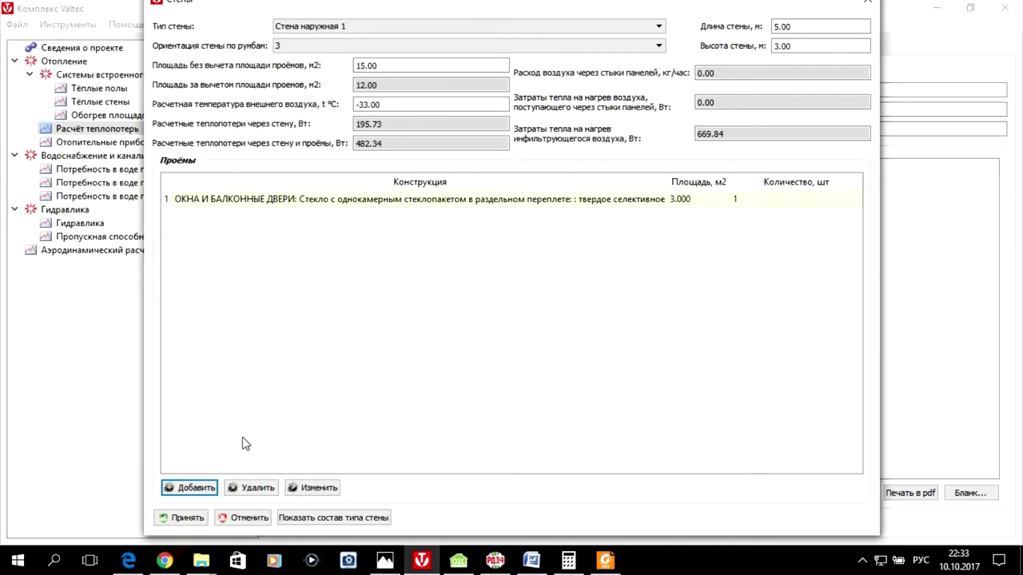
{"action": "left_click", "coordinate": [181, 519]}
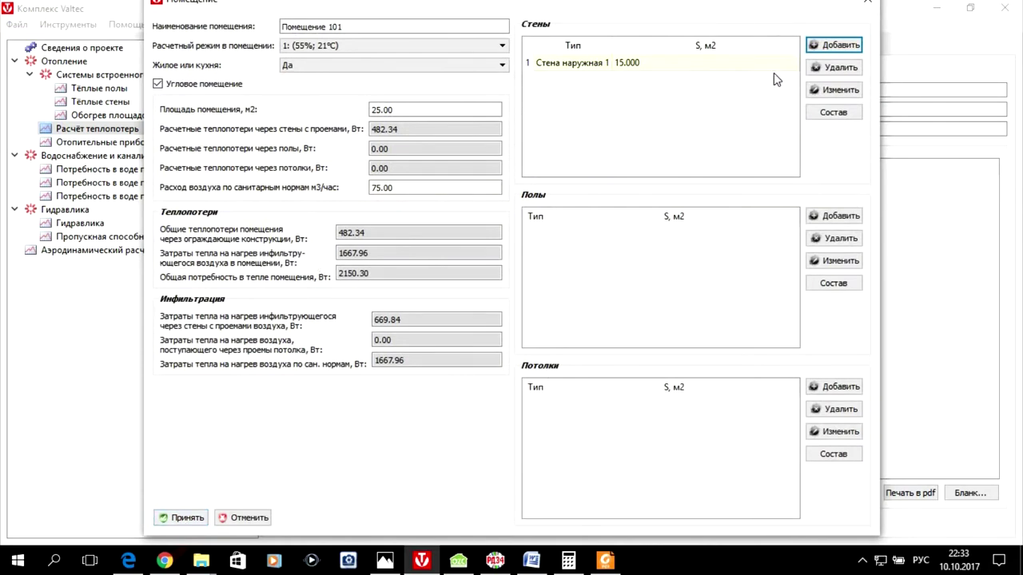
Add a north-facing wall of type Стена наружная 1 to Помещение 101 with a length of 5 m.
{"action": "left_click", "coordinate": [836, 42]}
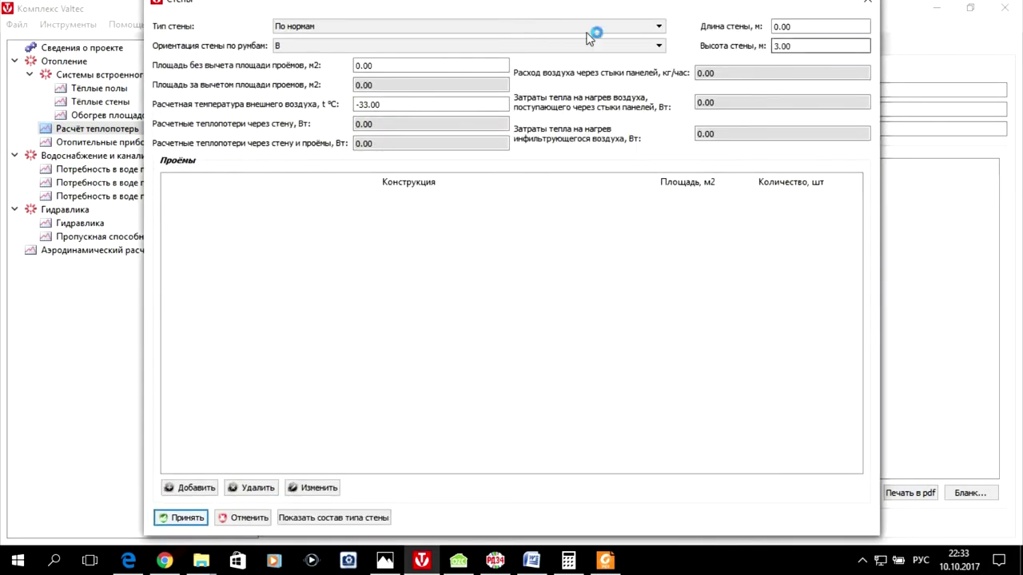
{"action": "left_click", "coordinate": [604, 26]}
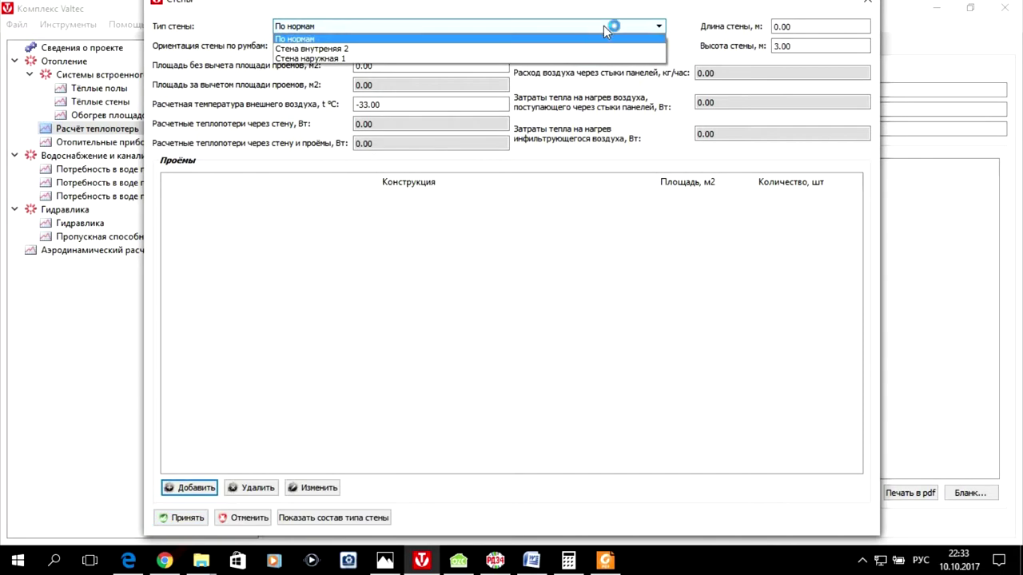
{"action": "left_click", "coordinate": [565, 59]}
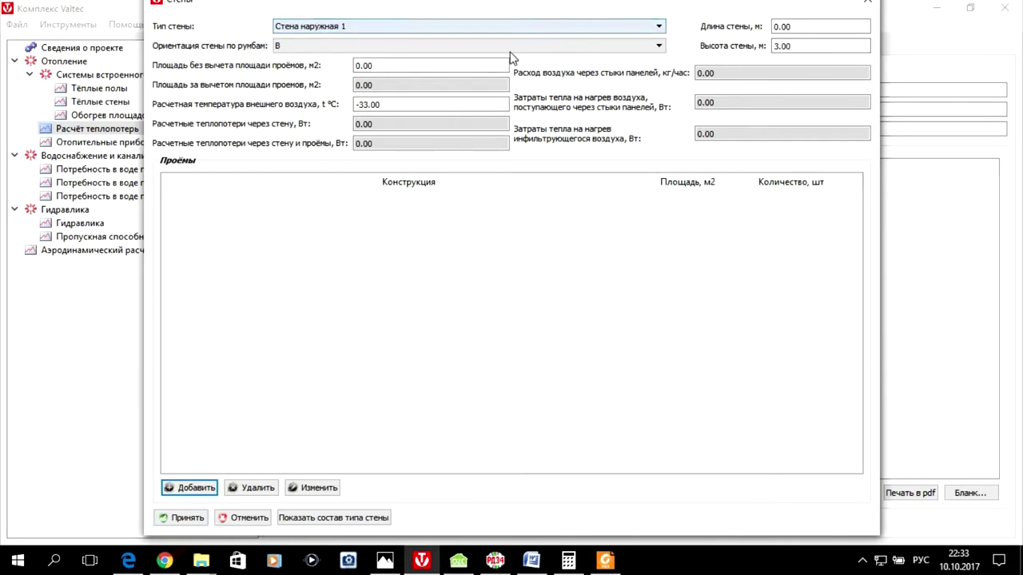
{"action": "left_click", "coordinate": [502, 45]}
{"action": "left_click", "coordinate": [483, 88]}
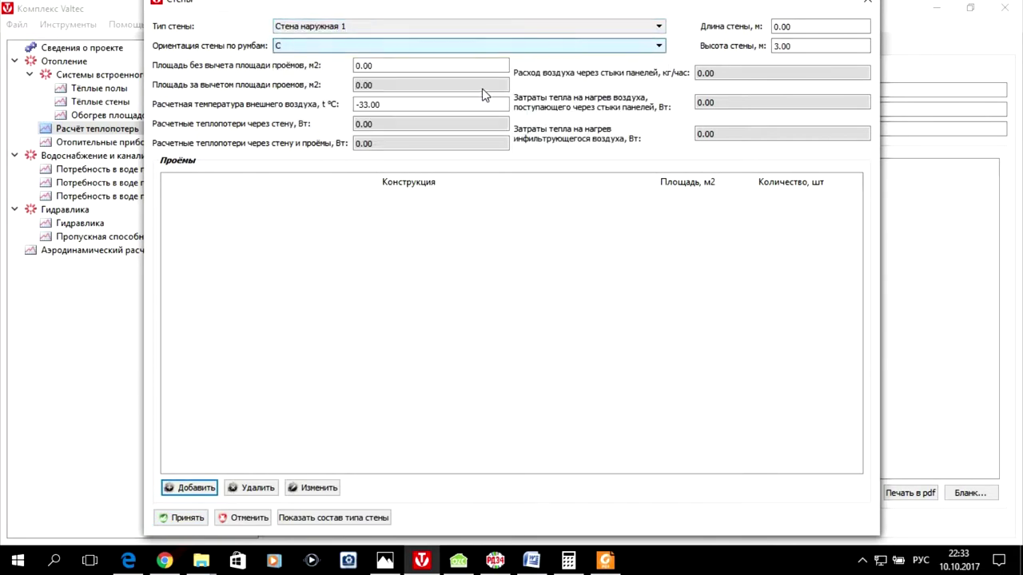
{"action": "left_click", "coordinate": [360, 64]}
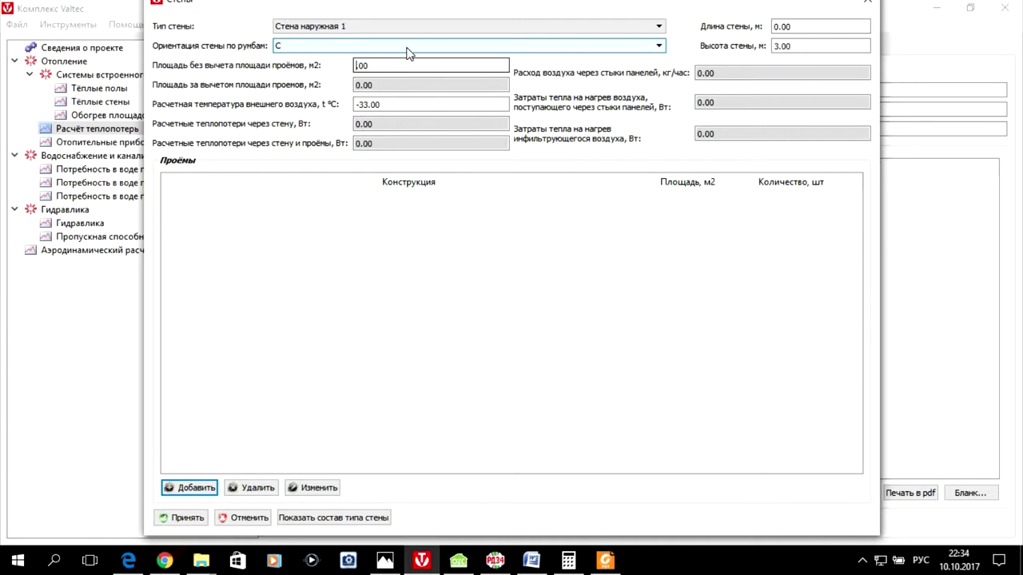
{"action": "type", "text": "0."}
{"action": "left_click", "coordinate": [774, 26]}
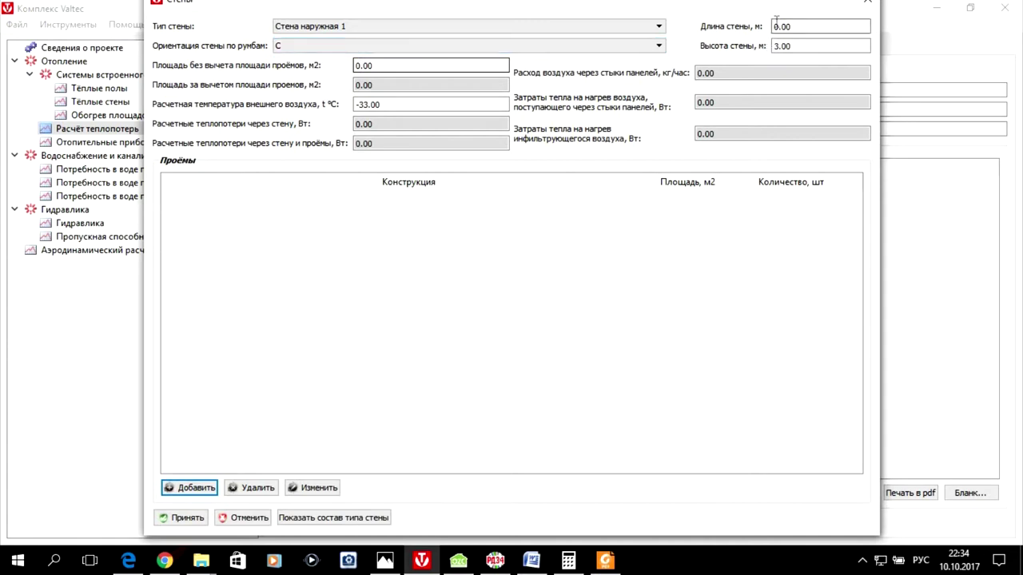
{"action": "key", "text": "shift+Right"}
{"action": "type", "text": "5"}
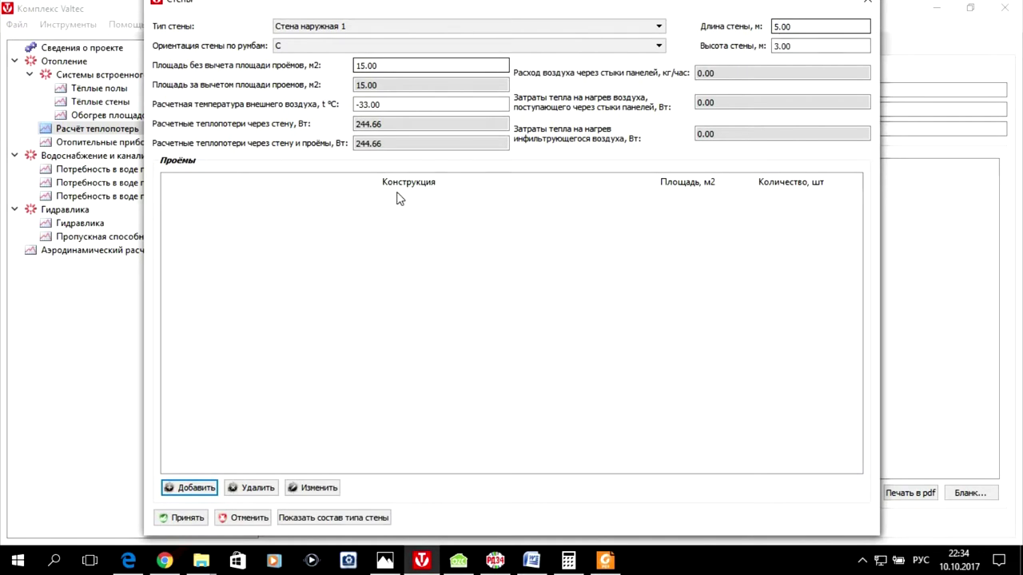
Add one 2 × 1.5 m window with the same selective glazing to the north wall and save the wall.
{"action": "left_click", "coordinate": [197, 487]}
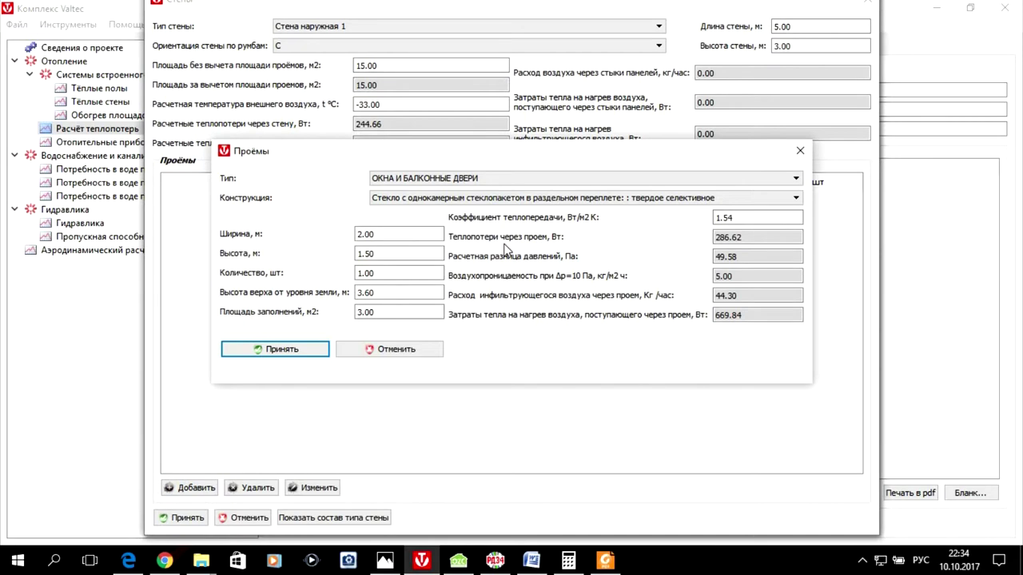
{"action": "left_click", "coordinate": [301, 354]}
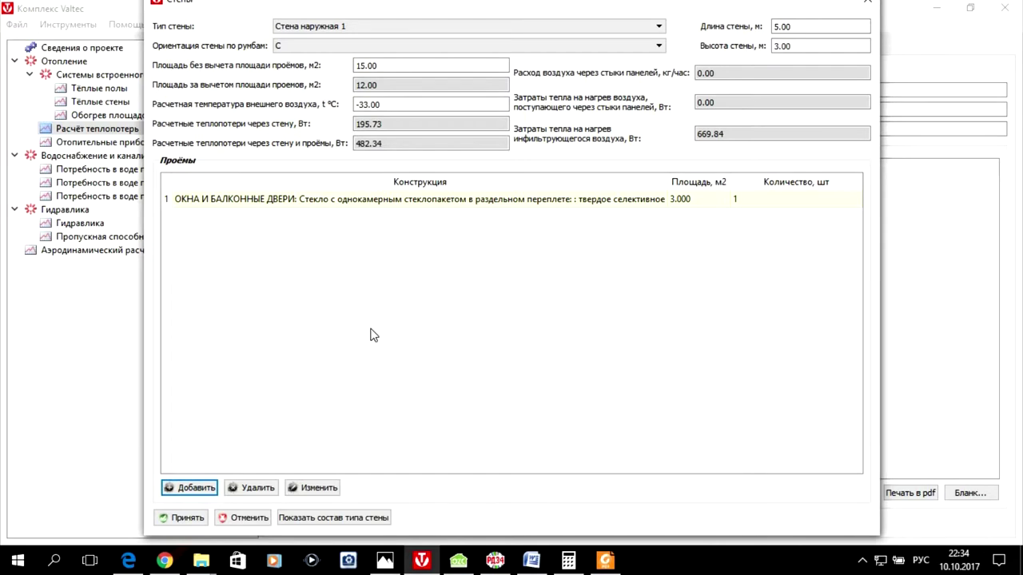
{"action": "left_click", "coordinate": [183, 517]}
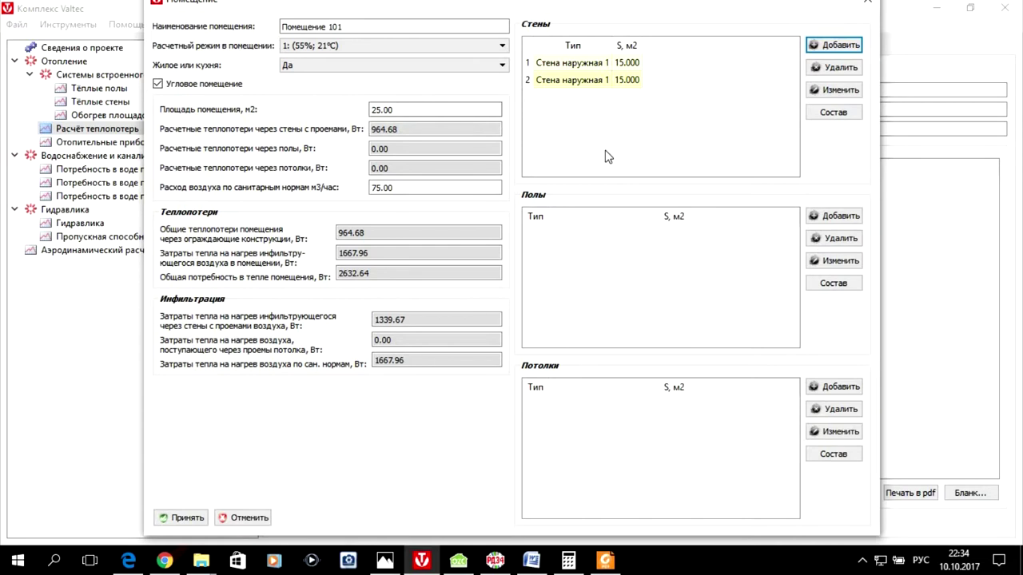
Add the 25 m² floor Перекрытие над подвалом 1 to Помещение 101 and save the room.
{"action": "left_click", "coordinate": [830, 222]}
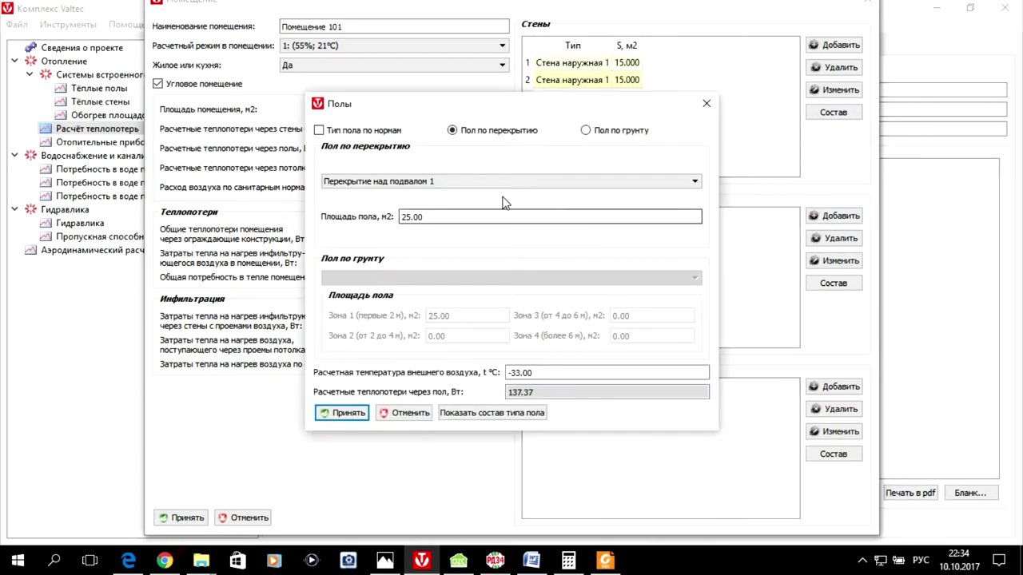
{"action": "left_click", "coordinate": [335, 415]}
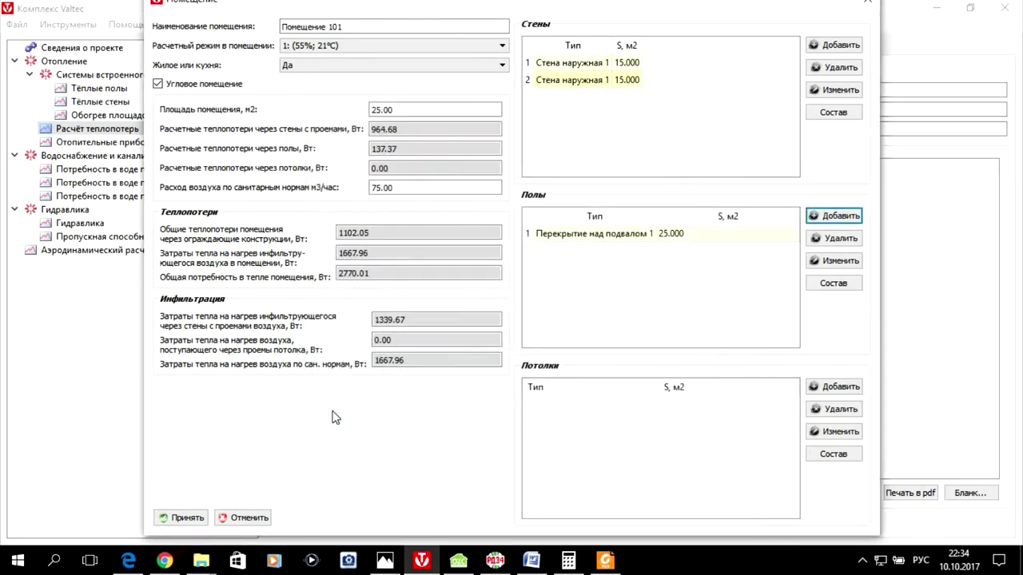
{"action": "left_click", "coordinate": [181, 522]}
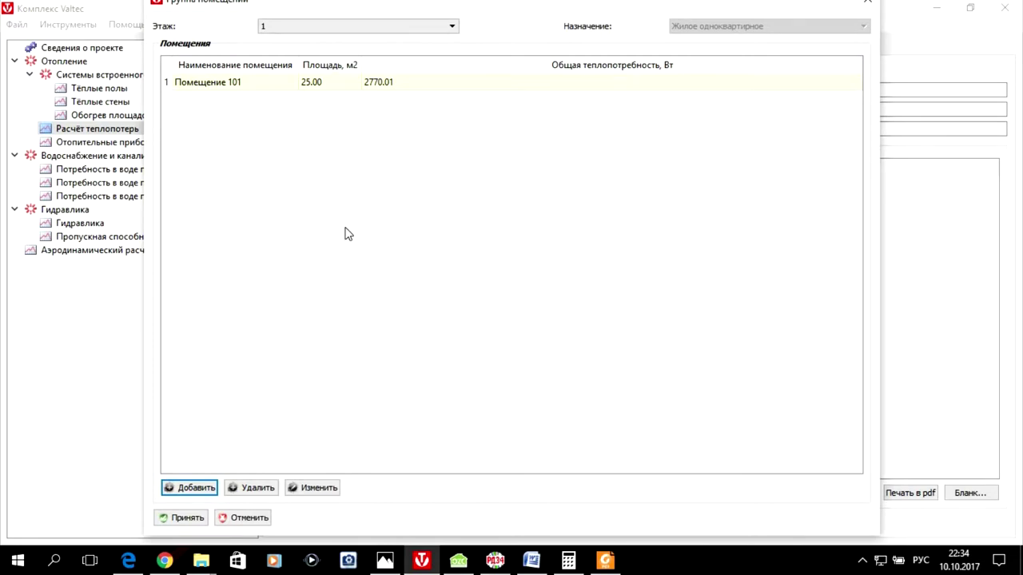
Compare kitchen 101's enclosures and heat-loss results in the Oventrop OZC project with the room's heat demand in Valtec.
{"action": "left_click", "coordinate": [457, 562]}
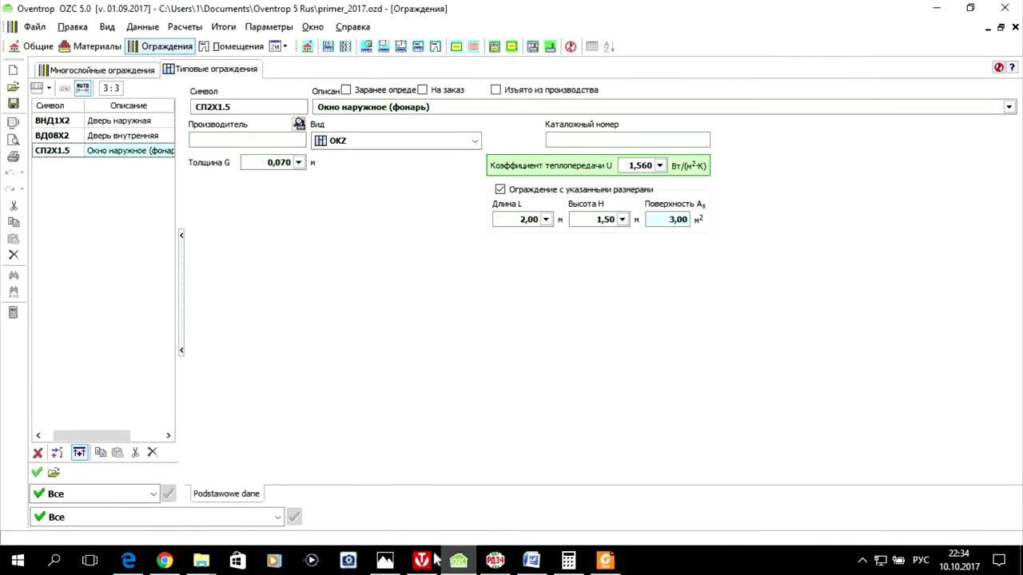
{"action": "left_click", "coordinate": [212, 47]}
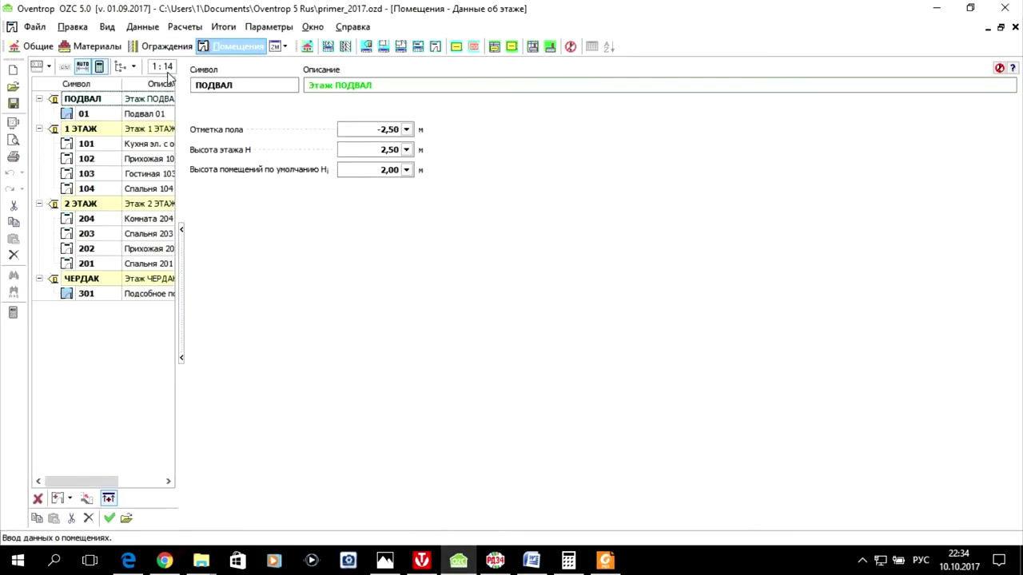
{"action": "left_click", "coordinate": [160, 145]}
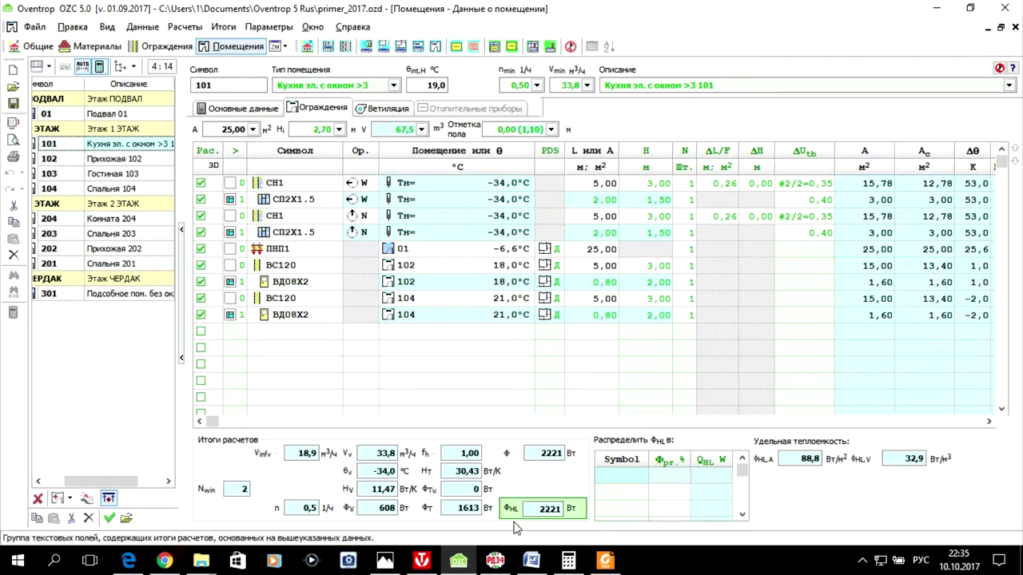
{"action": "left_click", "coordinate": [412, 564]}
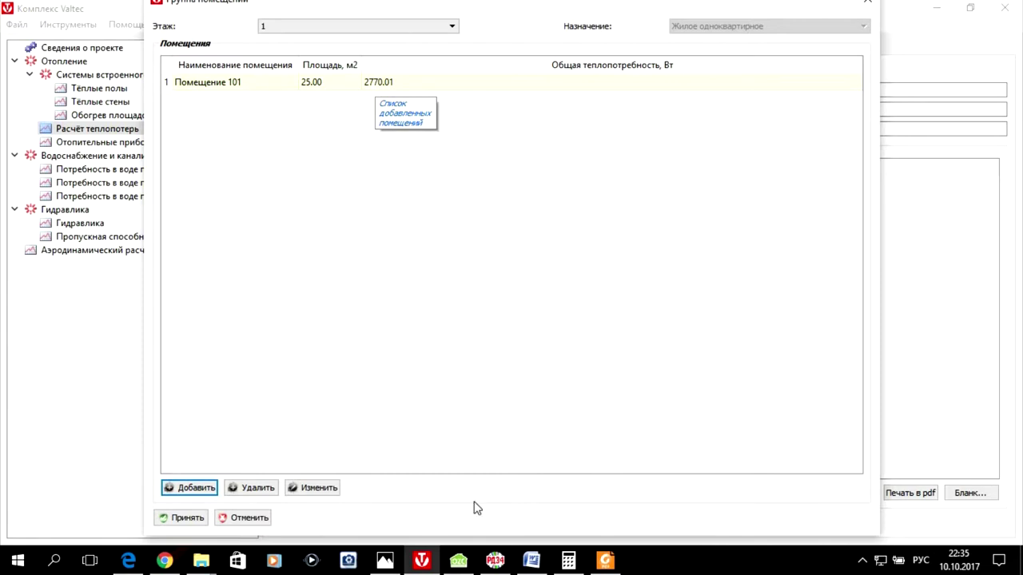
{"action": "left_click", "coordinate": [460, 563]}
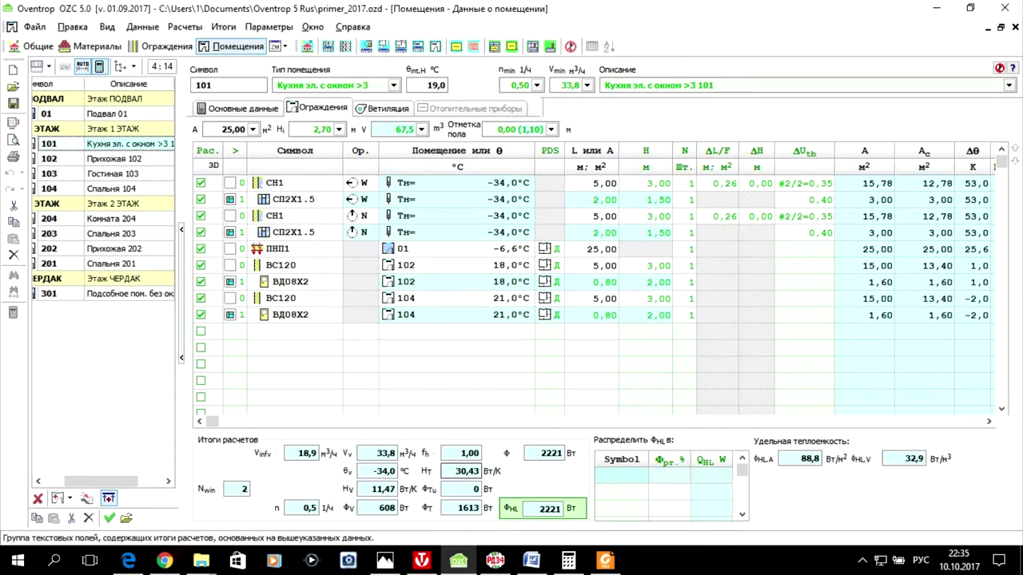
{"action": "left_click", "coordinate": [422, 562]}
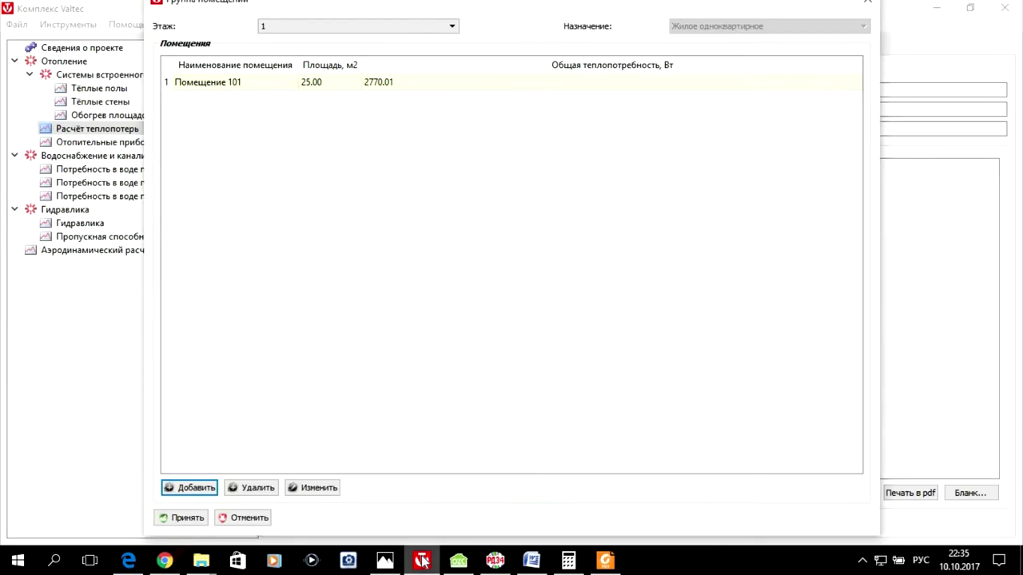
Add the corner room Помещение 102 with design mode 3 (0%; 18°C) and an area of 25 m².
{"action": "left_click", "coordinate": [192, 489]}
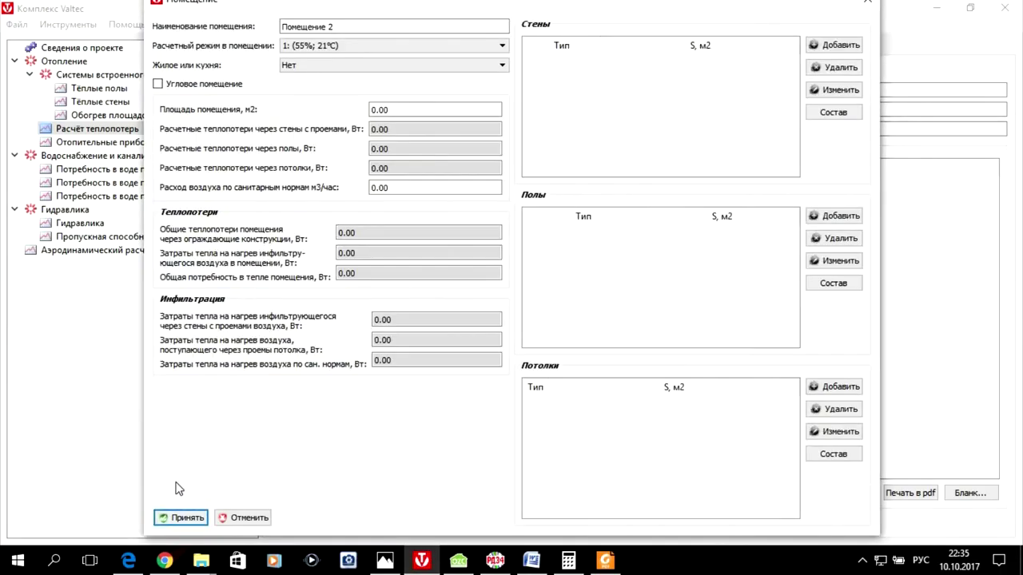
{"action": "left_click", "coordinate": [327, 26]}
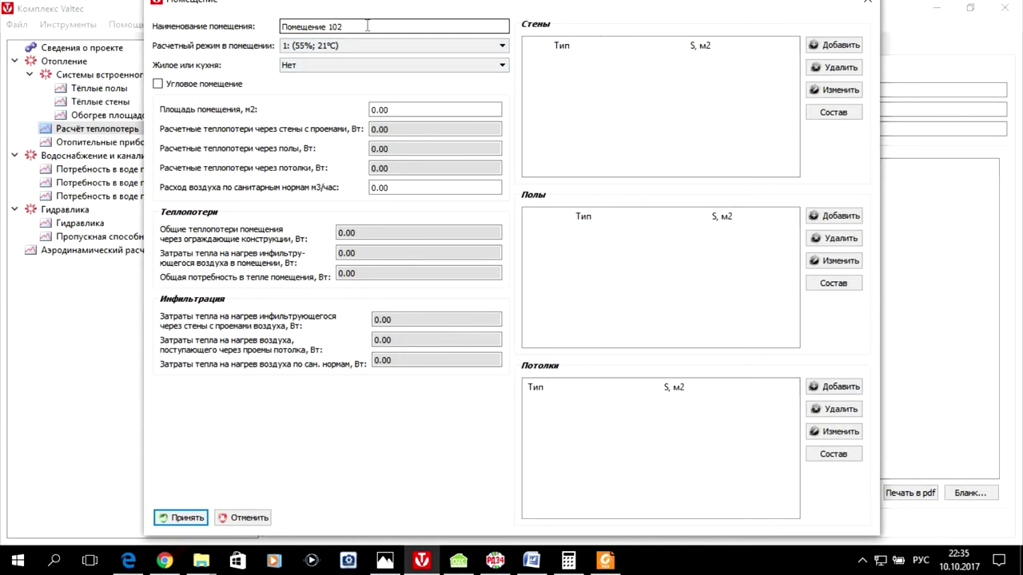
{"action": "left_click", "coordinate": [416, 44]}
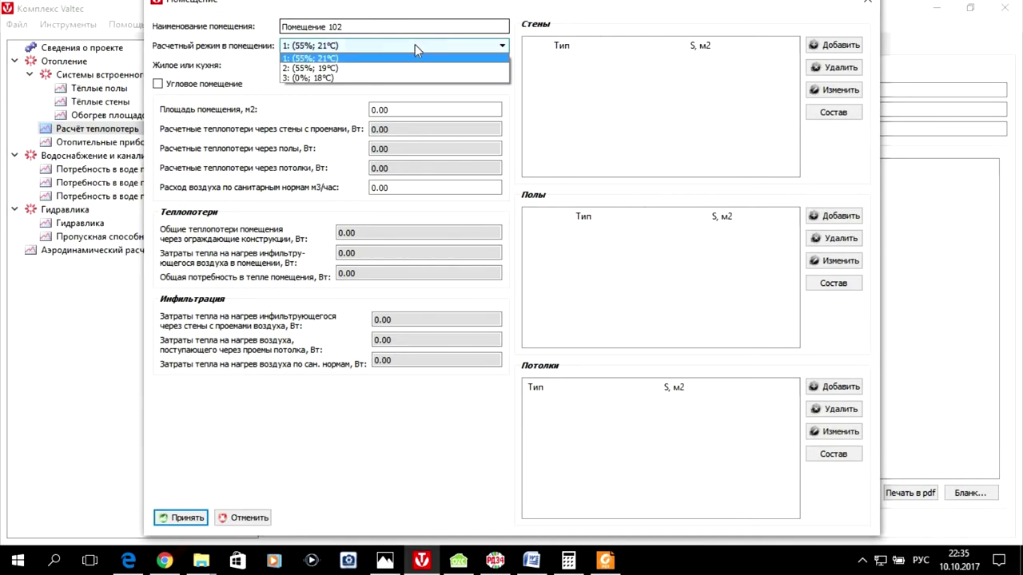
{"action": "left_click", "coordinate": [389, 77]}
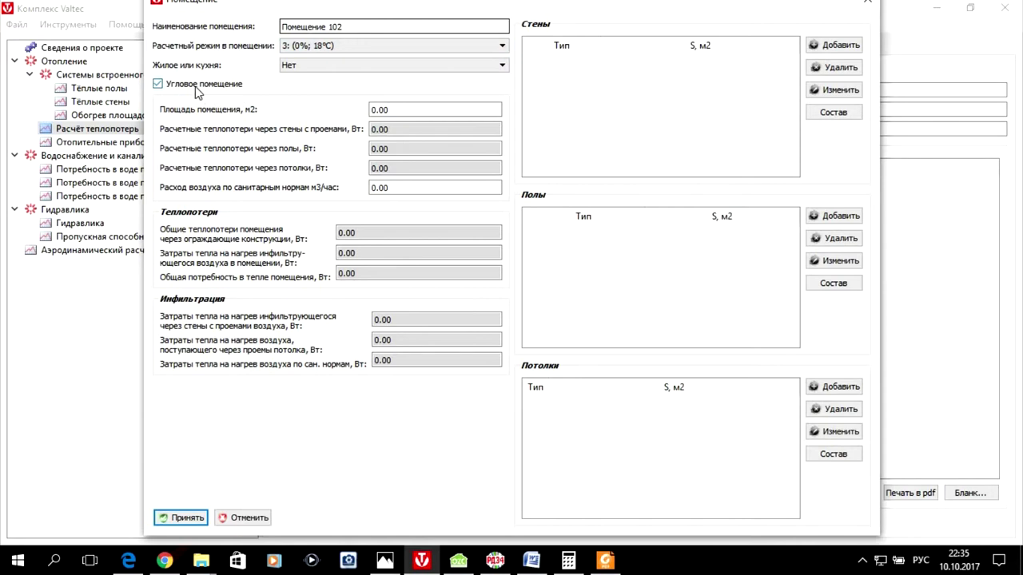
{"action": "left_click", "coordinate": [373, 110]}
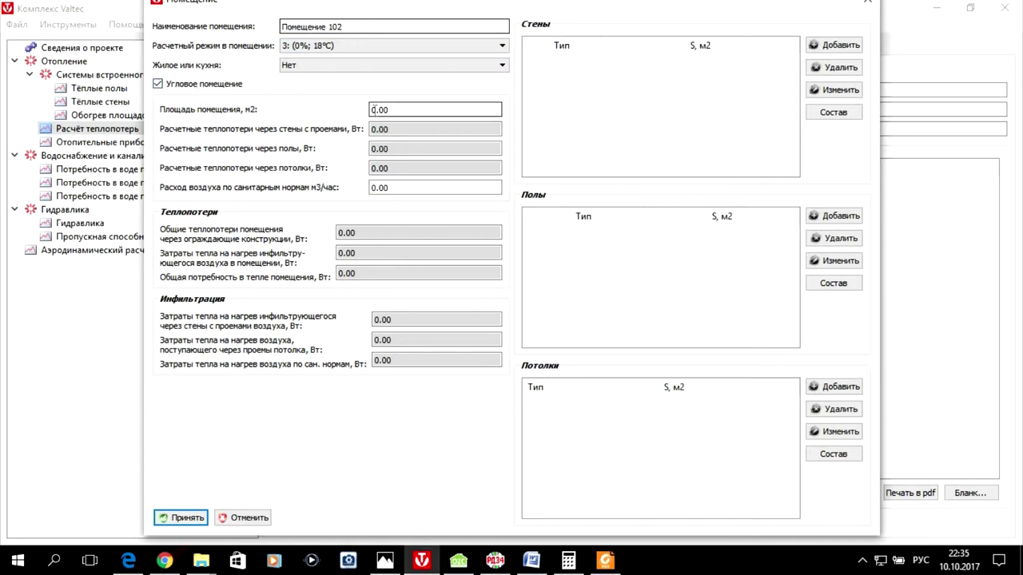
{"action": "type", "text": "25"}
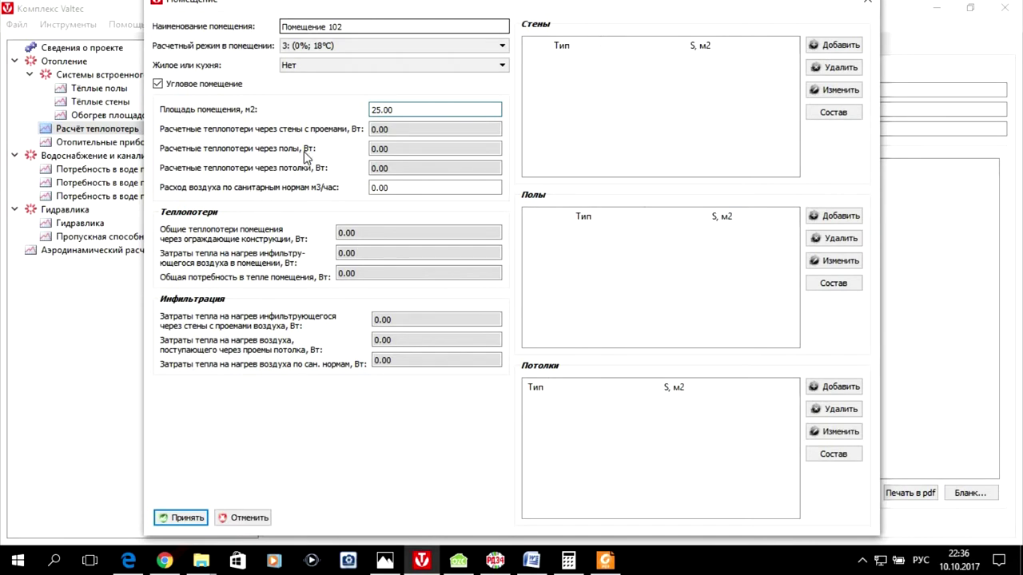
Add a north-facing wall of type Стена наружная 1 to Помещение 102 with a length of 5 m.
{"action": "left_click", "coordinate": [815, 45]}
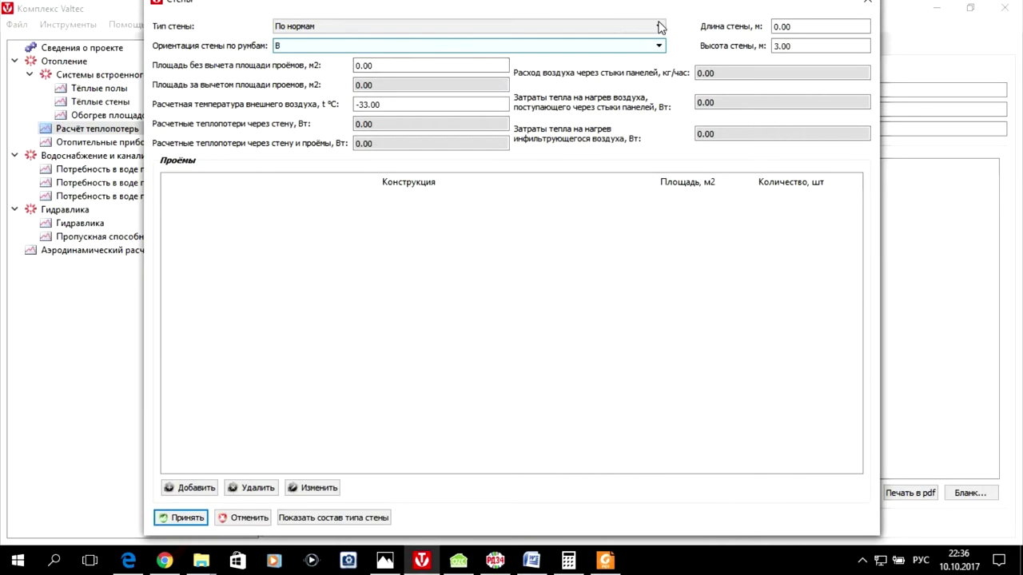
{"action": "left_click", "coordinate": [660, 29]}
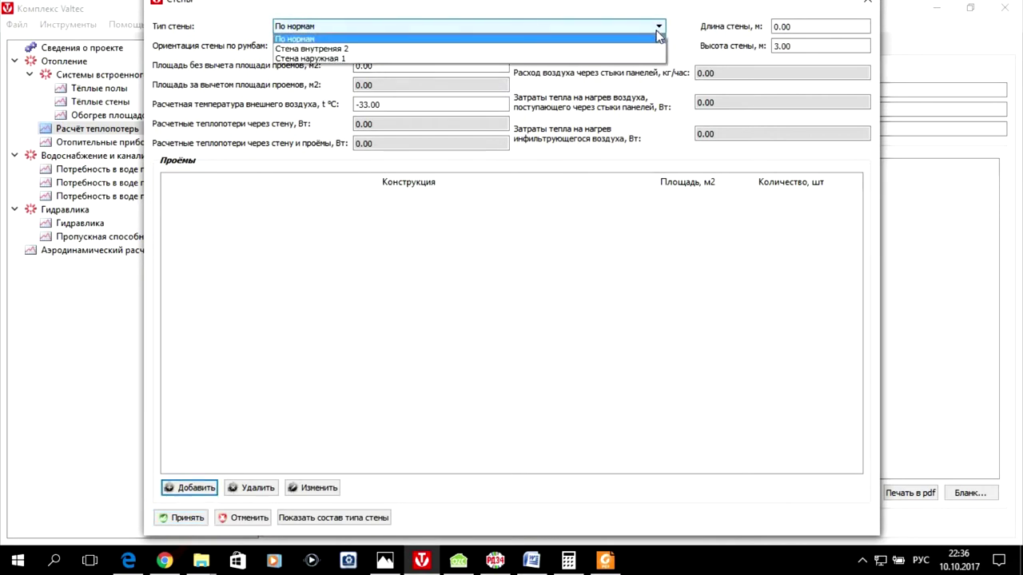
{"action": "left_click", "coordinate": [494, 57]}
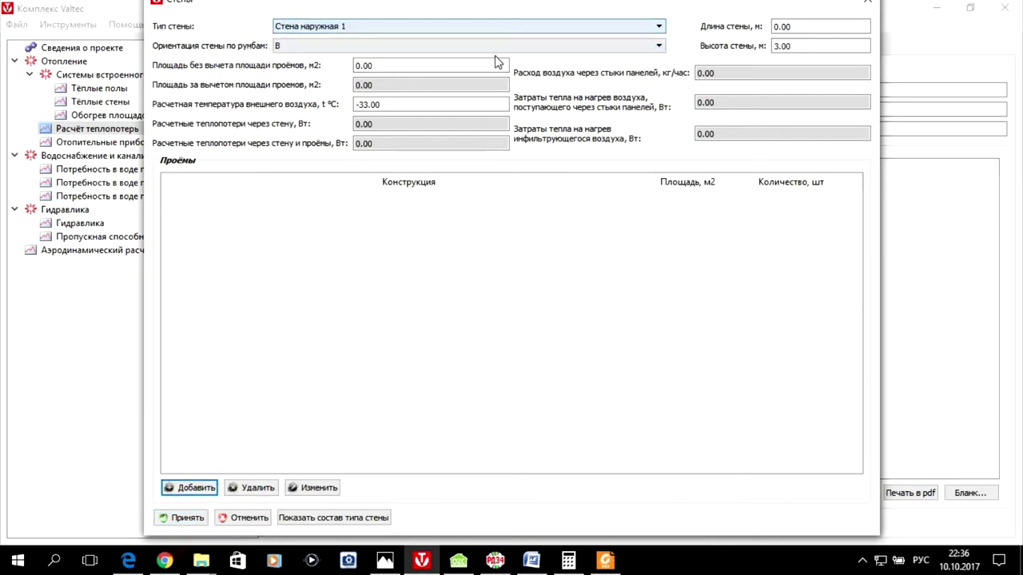
{"action": "left_click", "coordinate": [334, 48]}
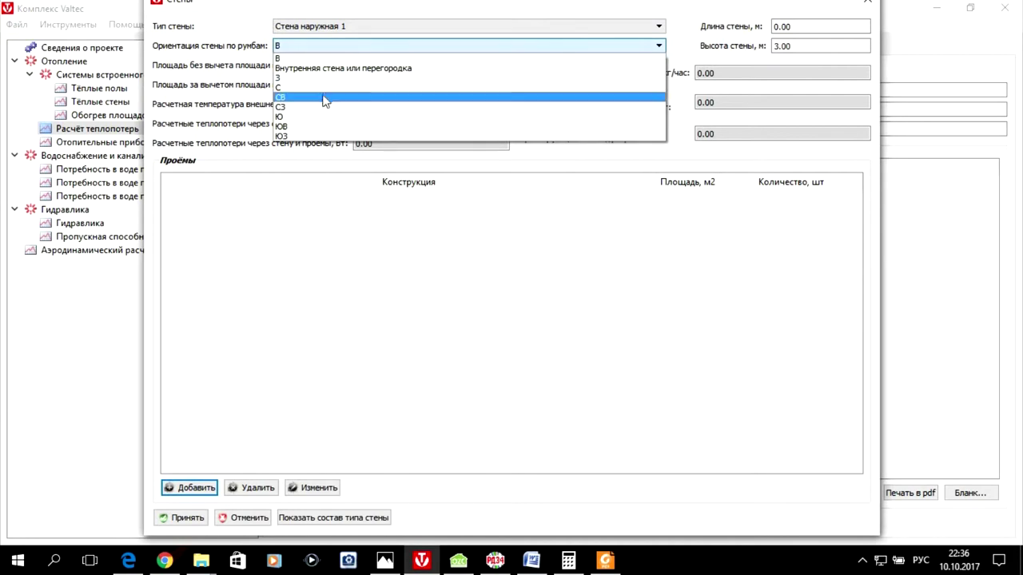
{"action": "left_click", "coordinate": [311, 86]}
{"action": "left_click", "coordinate": [357, 67]}
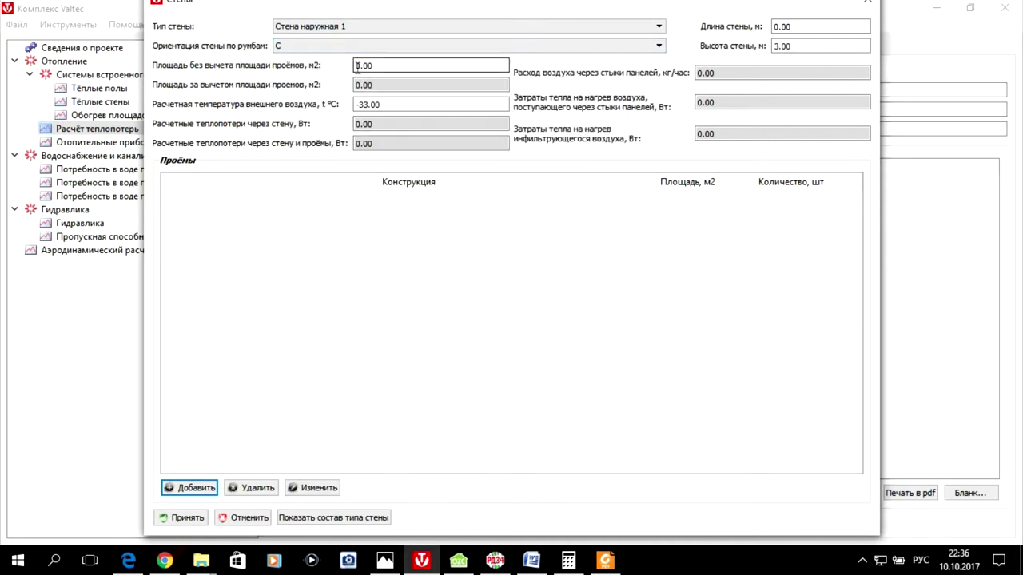
{"action": "left_click", "coordinate": [804, 27]}
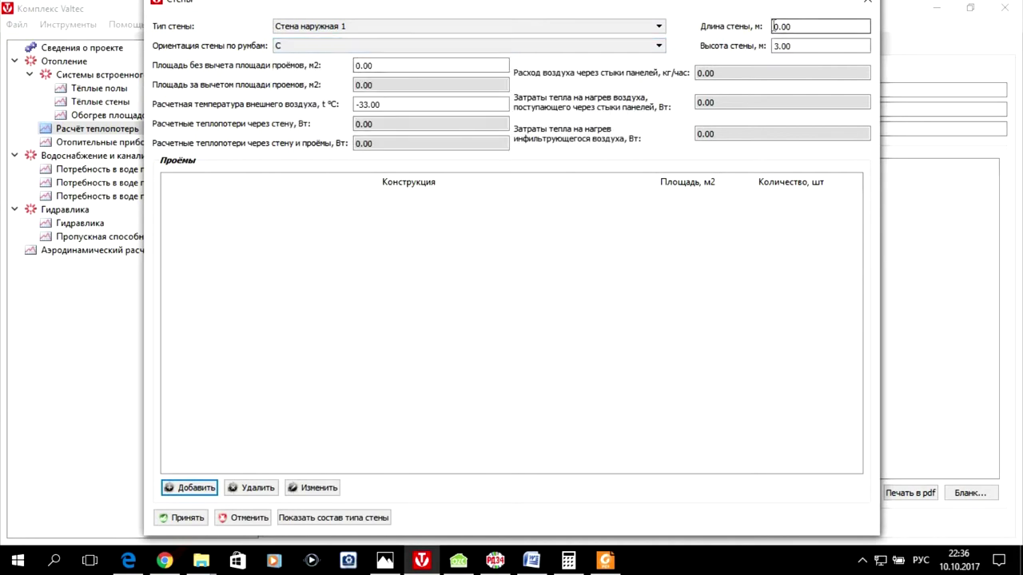
{"action": "type", "text": "5"}
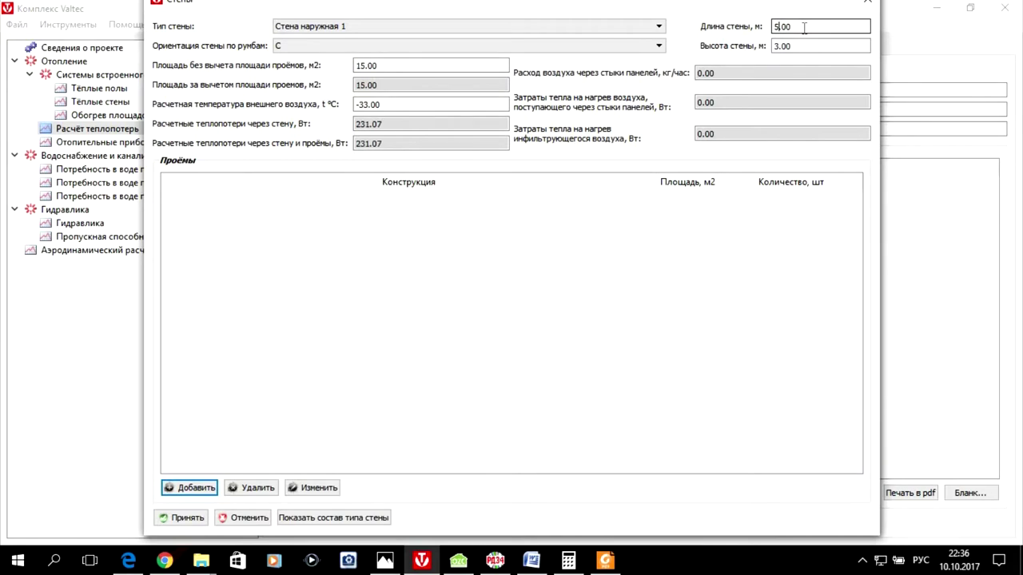
Start a new opening in the north wall of Помещение 102 and set its type to ДВЕРЬ.
{"action": "left_click", "coordinate": [199, 488]}
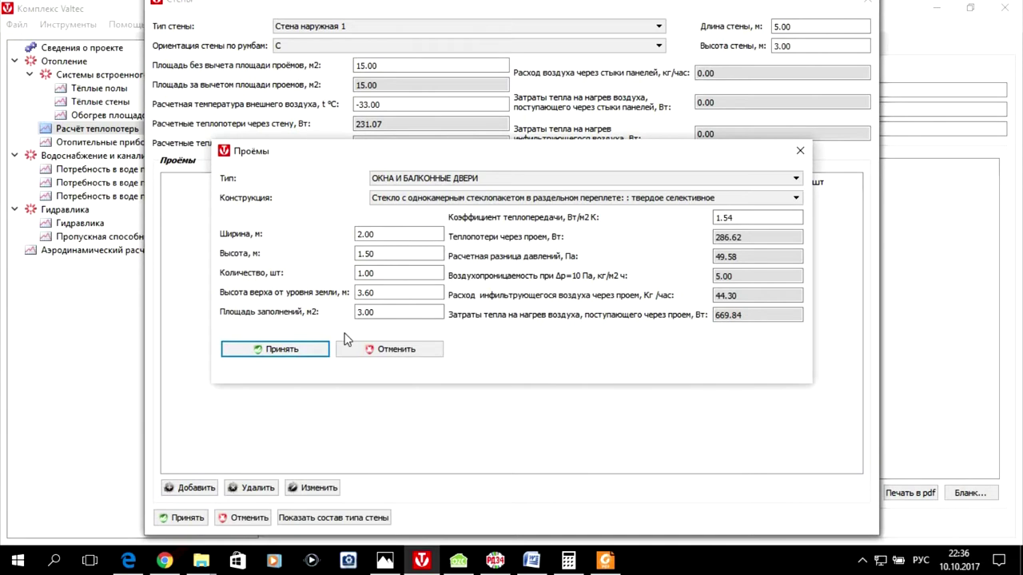
{"action": "left_click", "coordinate": [795, 182]}
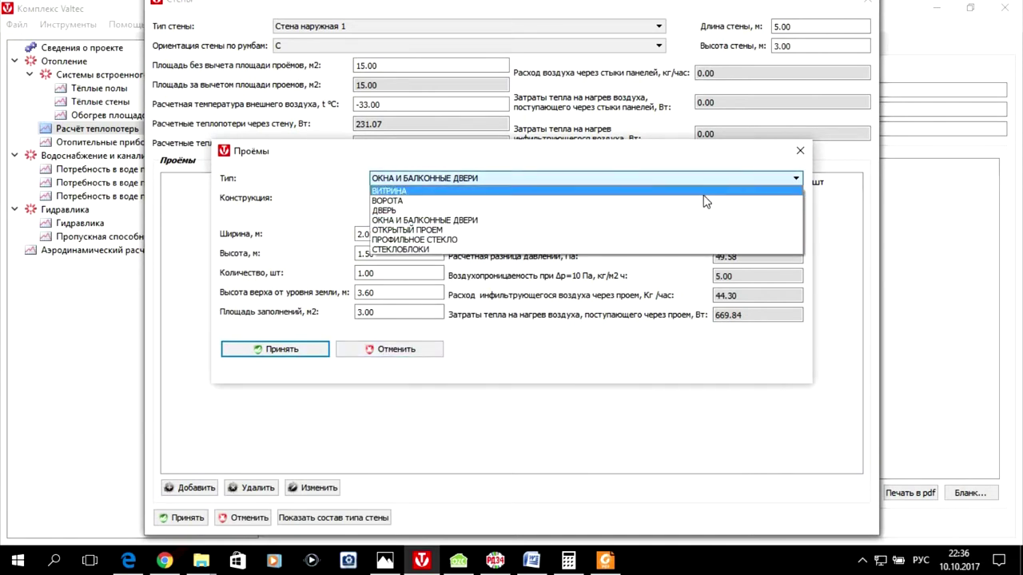
{"action": "left_click", "coordinate": [687, 211]}
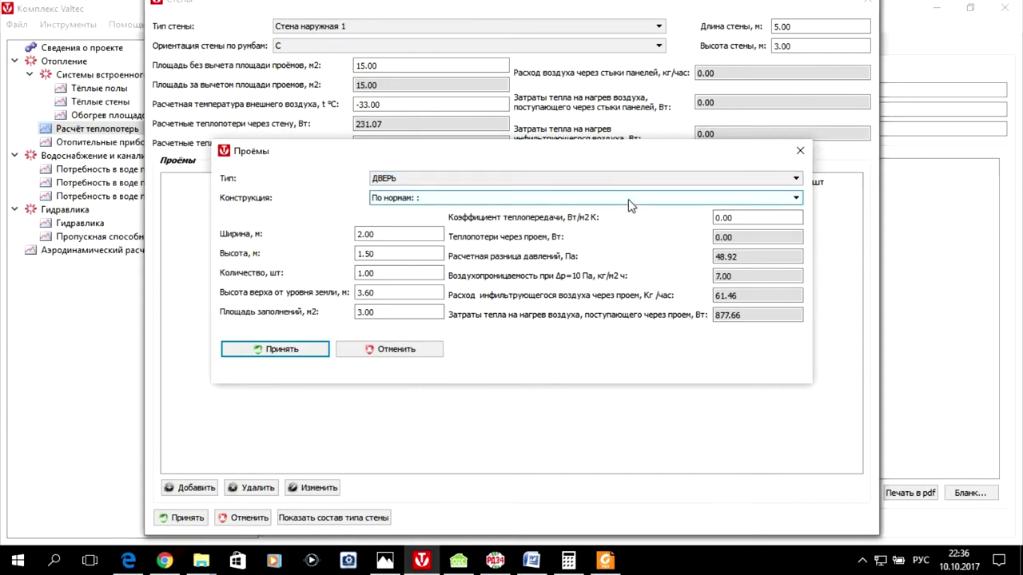
{"action": "left_click", "coordinate": [628, 201]}
{"action": "left_click", "coordinate": [628, 201]}
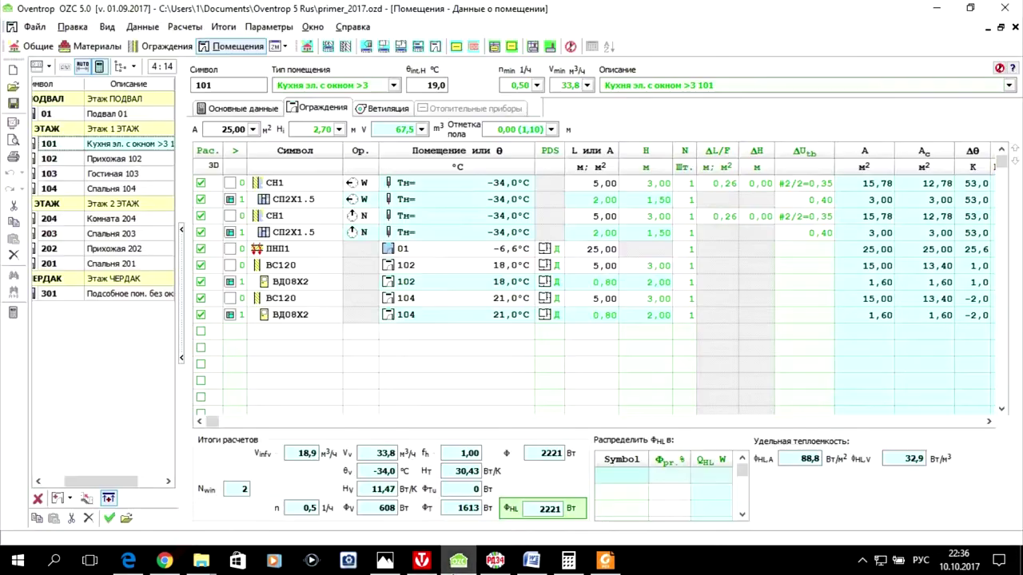
Switch to the Oventrop OZC project, check the external door's dimensions among the typical enclosures, and return to Valtec.
{"action": "left_click", "coordinate": [458, 561]}
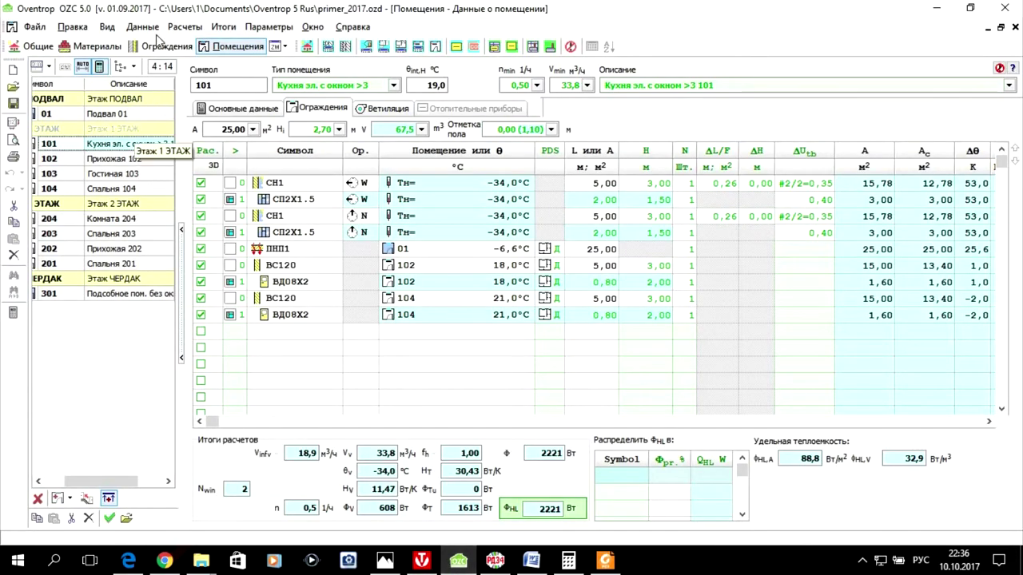
{"action": "left_click", "coordinate": [156, 45]}
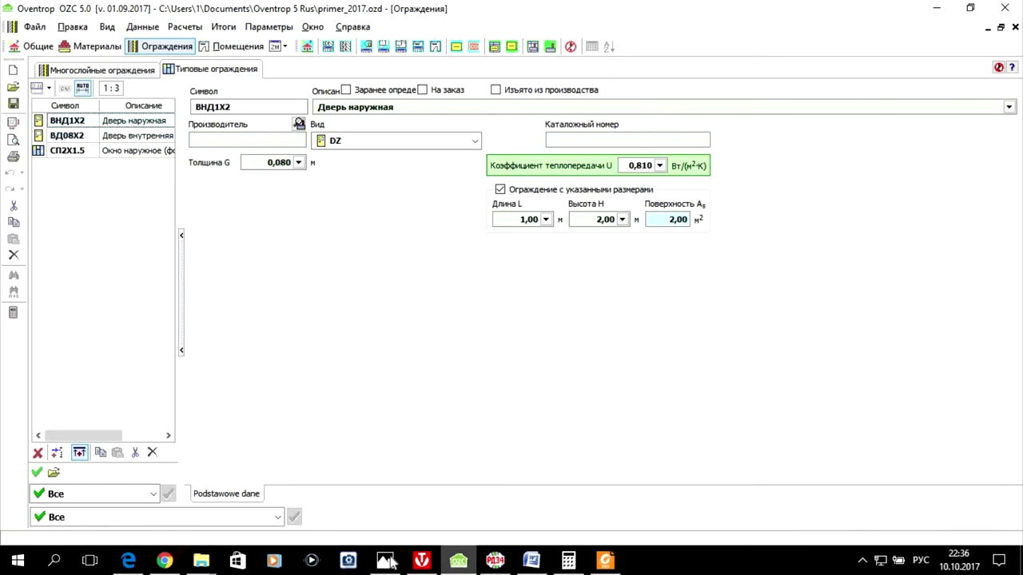
{"action": "left_click", "coordinate": [421, 561]}
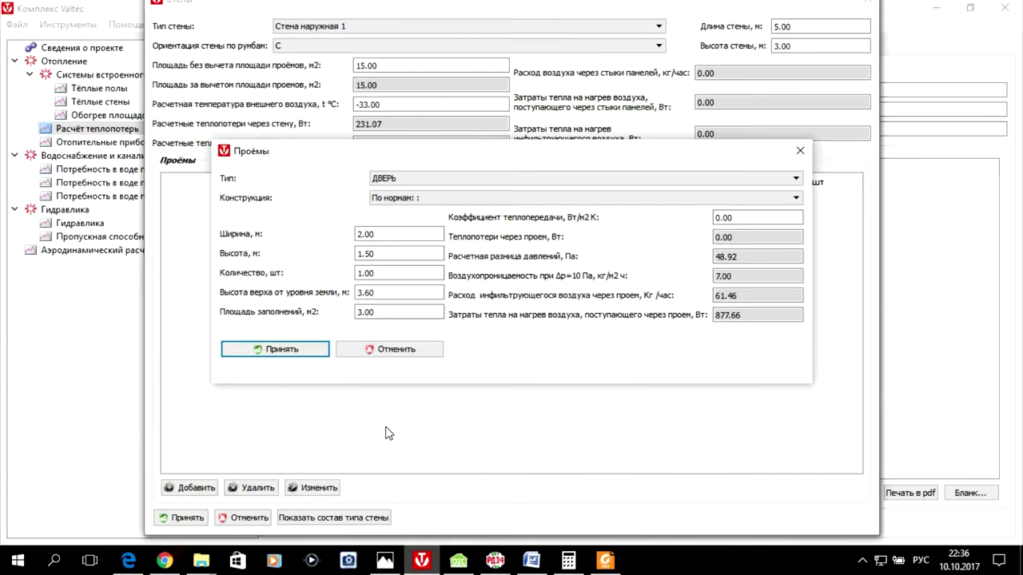
Set the door's width to 1 m, its height to 2 m and its top height above ground to 3.10 m.
{"action": "left_click", "coordinate": [366, 236]}
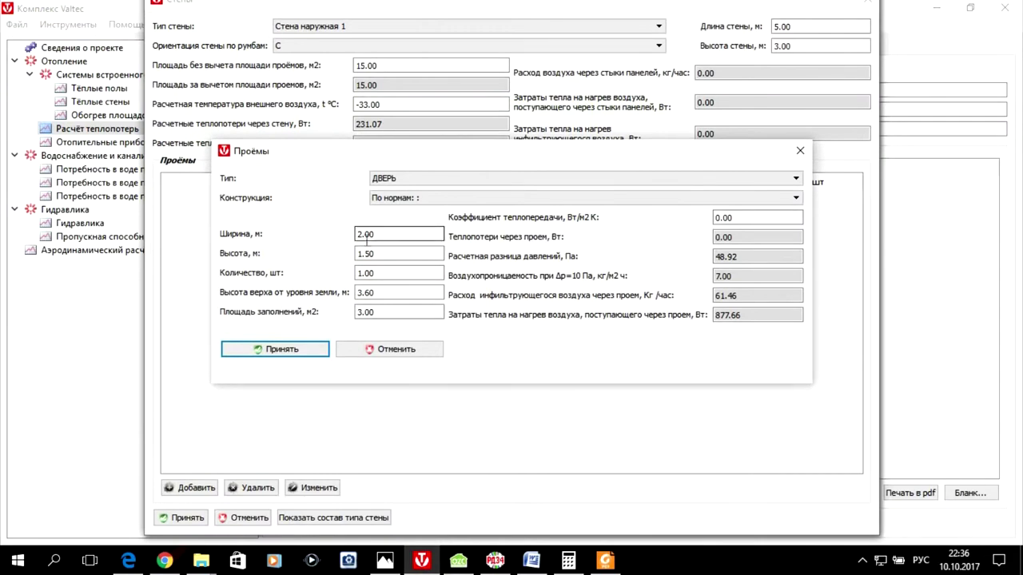
{"action": "left_click_drag", "start_coordinate": [389, 234], "coordinate": [339, 230]}
{"action": "type", "text": "1"}
{"action": "left_click_drag", "start_coordinate": [400, 254], "coordinate": [339, 253]}
{"action": "type", "text": "2"}
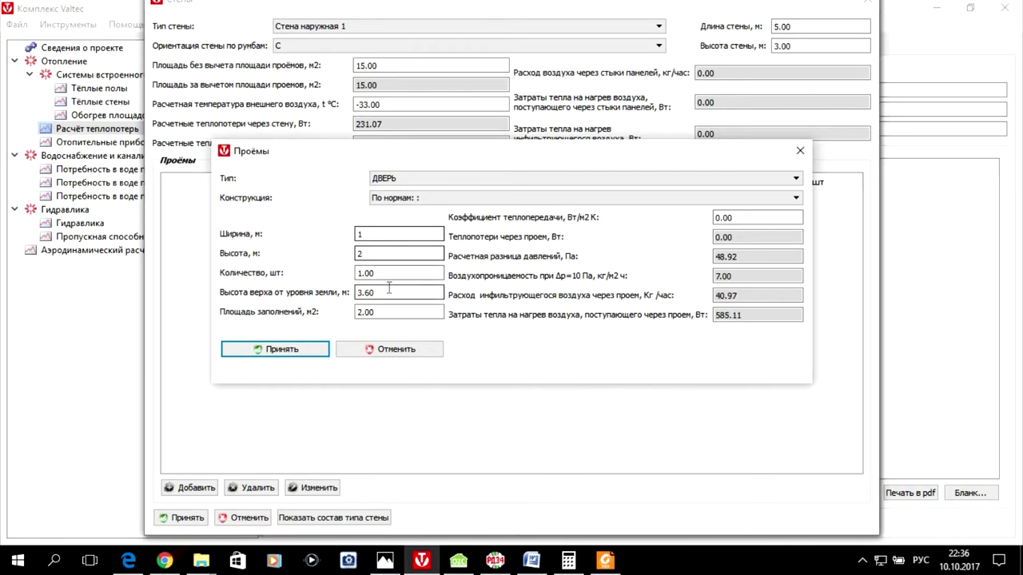
{"action": "left_click", "coordinate": [361, 293]}
{"action": "key", "text": "Delete"}
{"action": "type", "text": "1"}
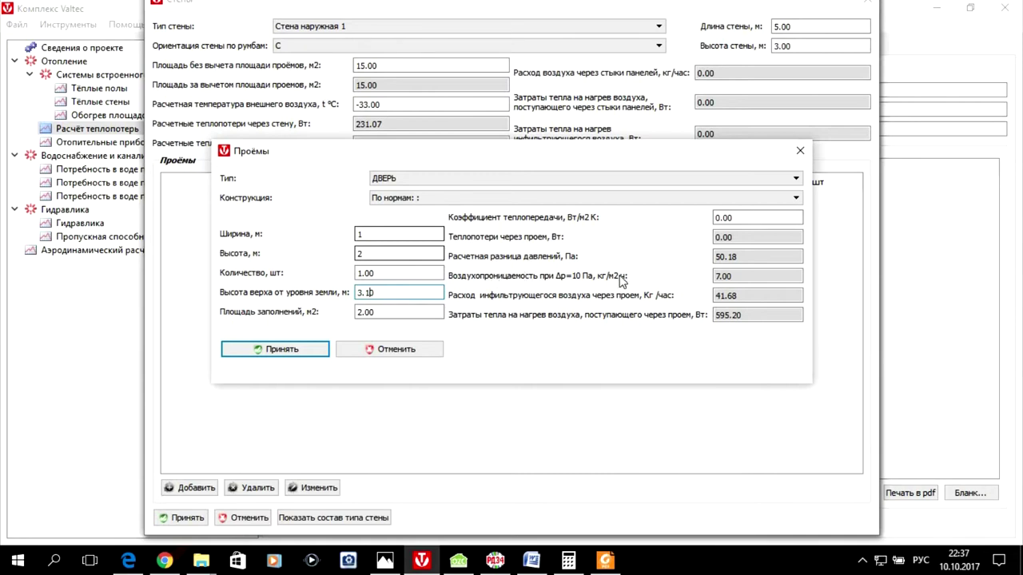
{"action": "left_click", "coordinate": [401, 293]}
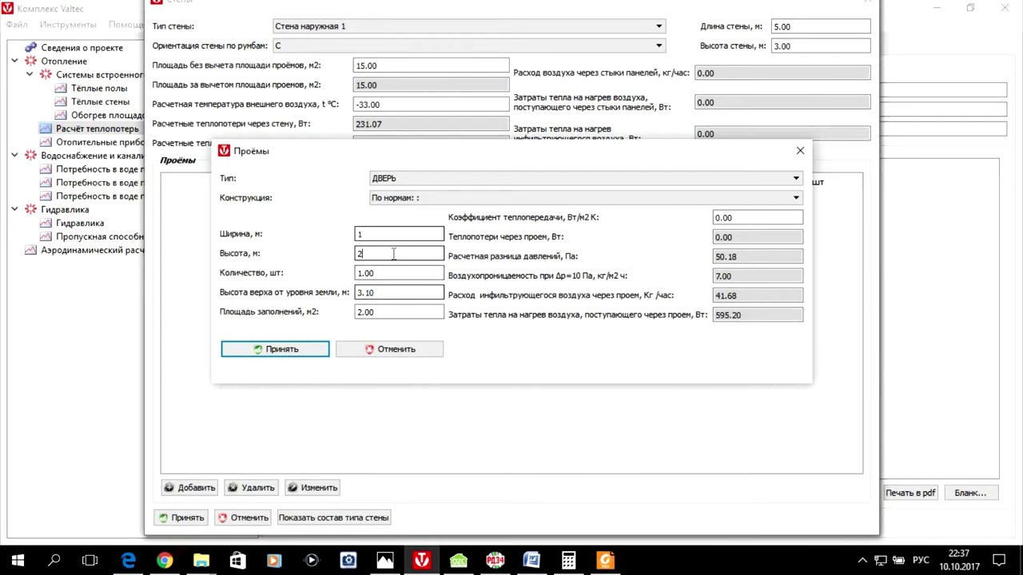
Review the door construction options, keep По нормам, and save the door and the north wall.
{"action": "left_click", "coordinate": [731, 218]}
{"action": "left_click", "coordinate": [568, 199]}
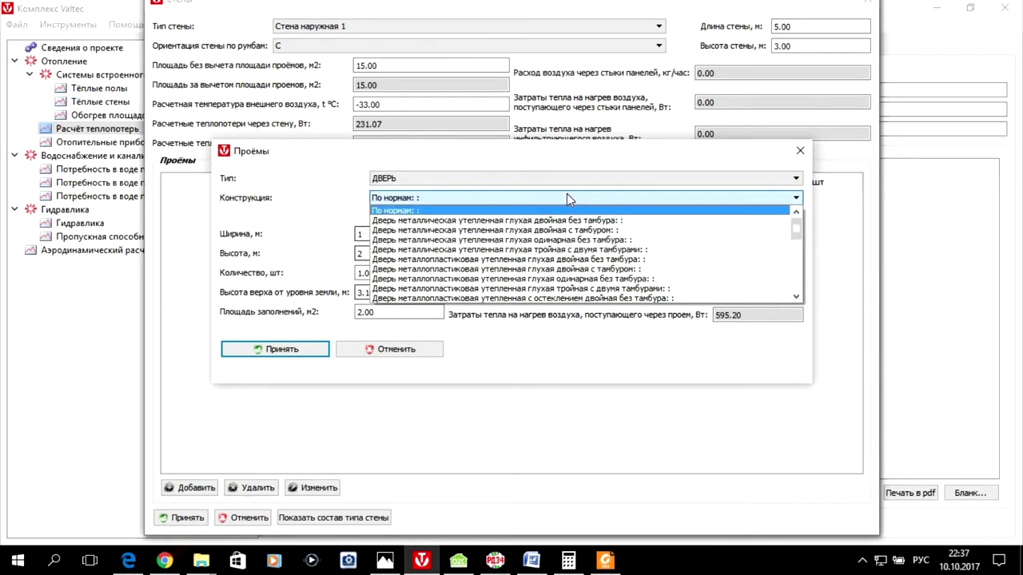
{"action": "left_click", "coordinate": [568, 198]}
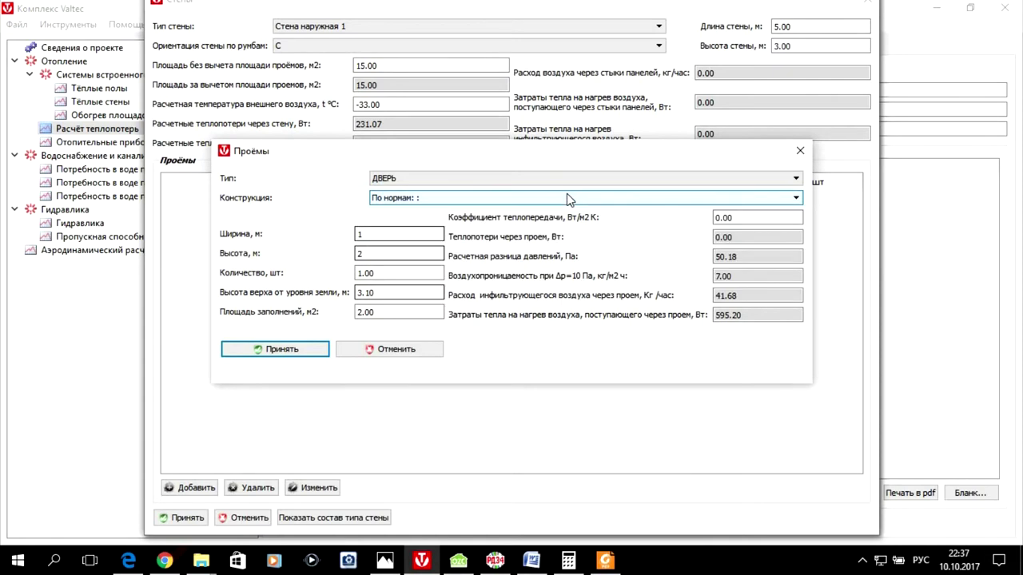
{"action": "left_click", "coordinate": [568, 199]}
{"action": "scroll", "coordinate": [588, 235], "scroll_direction": "down", "scroll_amount": 5}
{"action": "scroll", "coordinate": [586, 235], "scroll_direction": "up", "scroll_amount": 4}
{"action": "scroll", "coordinate": [587, 240], "scroll_direction": "up", "scroll_amount": 2}
{"action": "left_click", "coordinate": [438, 216]}
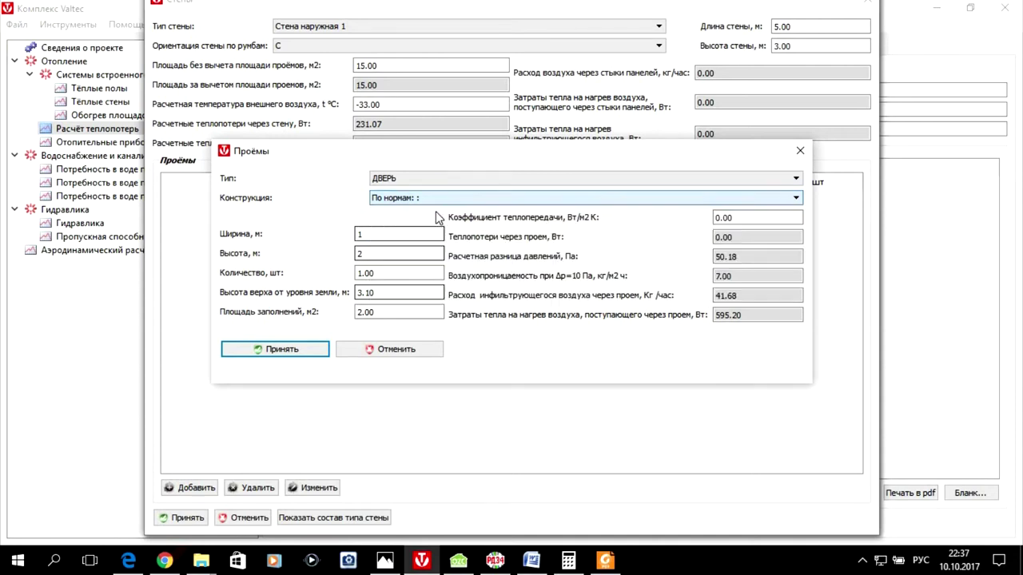
{"action": "left_click", "coordinate": [270, 352]}
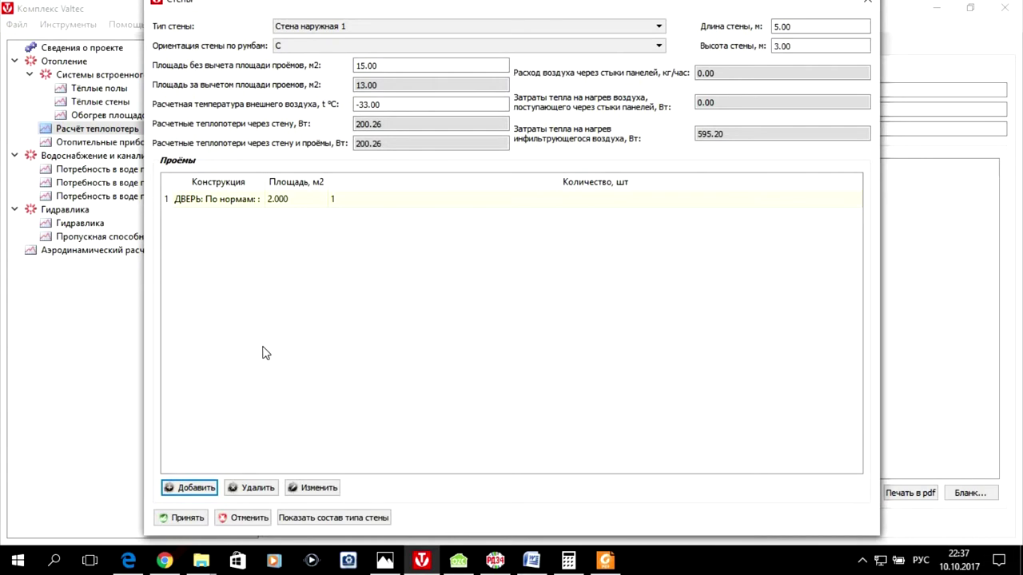
{"action": "left_click", "coordinate": [187, 519]}
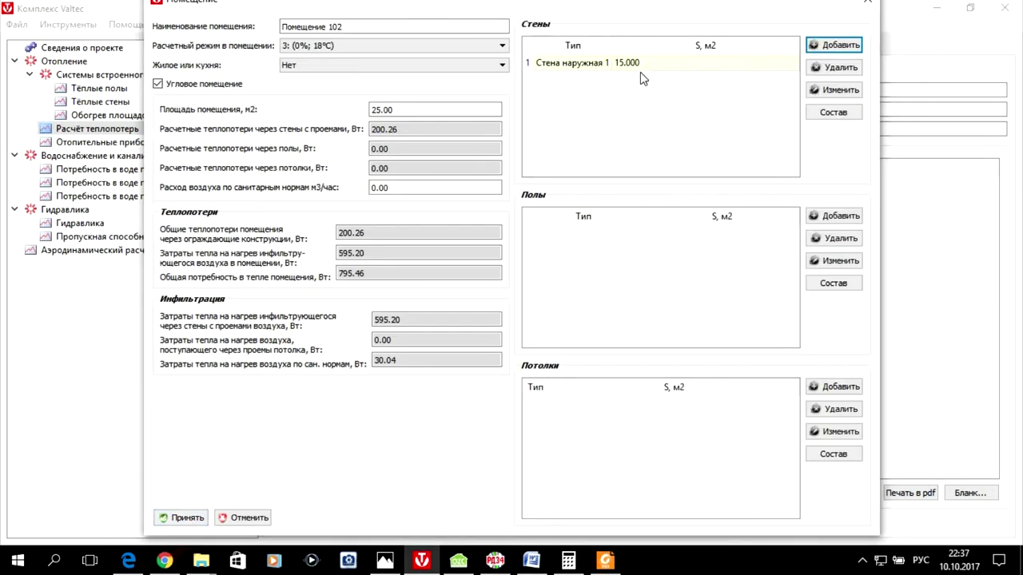
Add an east-facing wall of type Стена наружная 1 to Помещение 102 with a length of 5 m.
{"action": "left_click", "coordinate": [835, 45]}
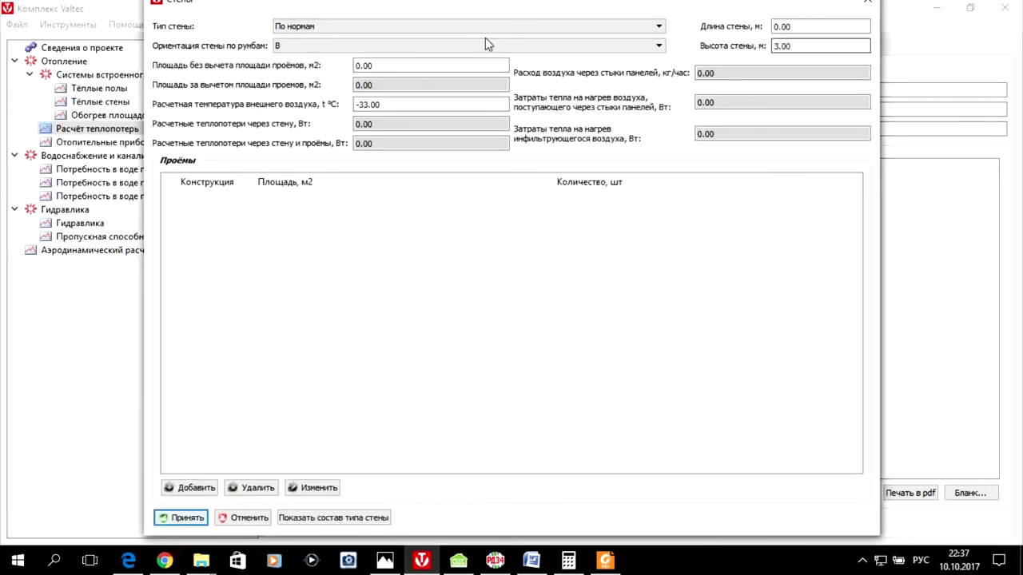
{"action": "left_click", "coordinate": [485, 33]}
{"action": "left_click", "coordinate": [431, 60]}
{"action": "left_click", "coordinate": [400, 48]}
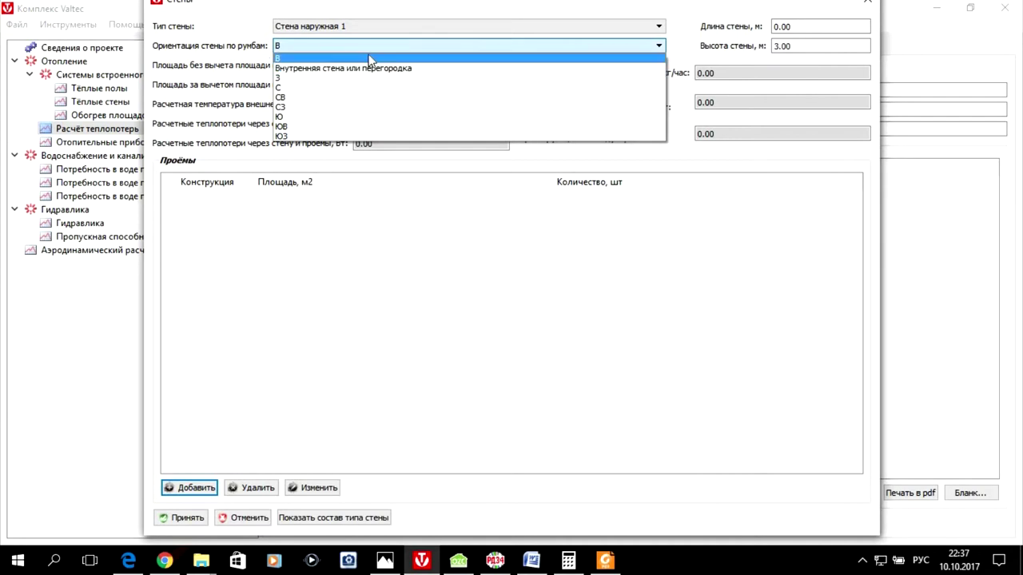
{"action": "left_click", "coordinate": [369, 59]}
{"action": "left_click", "coordinate": [377, 67]}
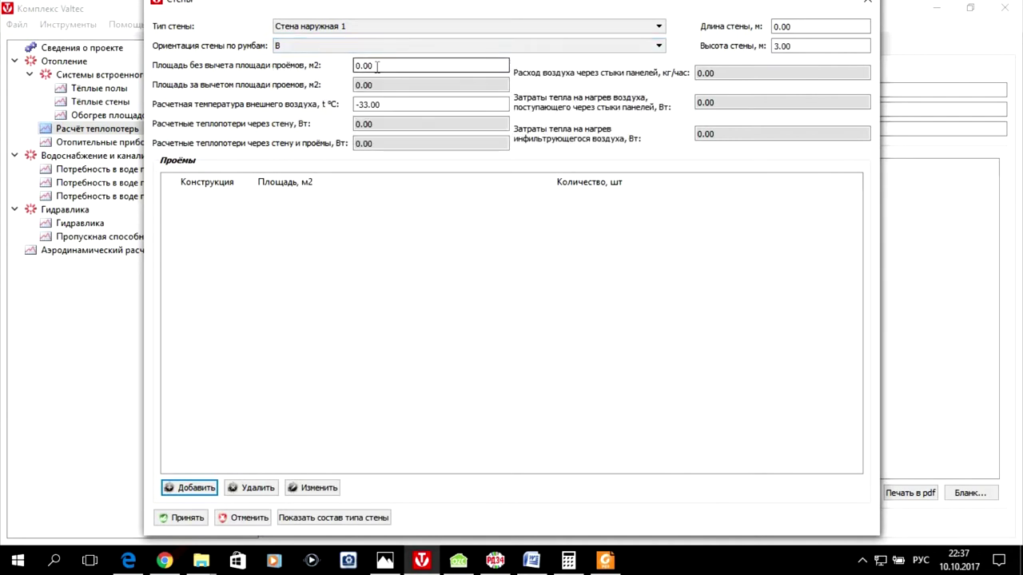
{"action": "left_click", "coordinate": [774, 26]}
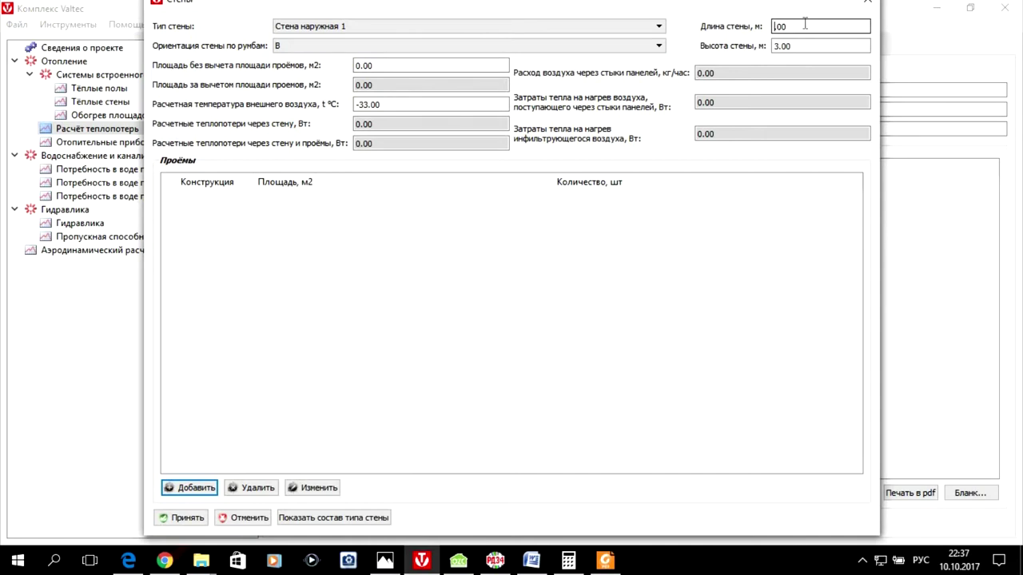
{"action": "type", "text": "5"}
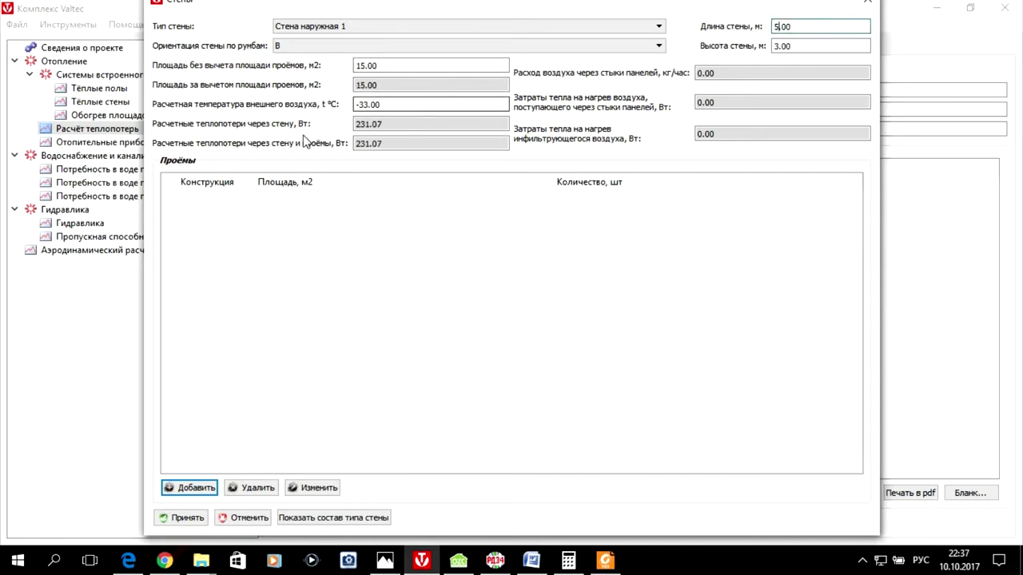
Add an ОКНА И БАЛКОННЫЕ ДВЕРИ opening to the east wall with construction Стекло с однокамерным стеклопакетом в раздельном переплете: твердое селективное.
{"action": "left_click", "coordinate": [190, 488]}
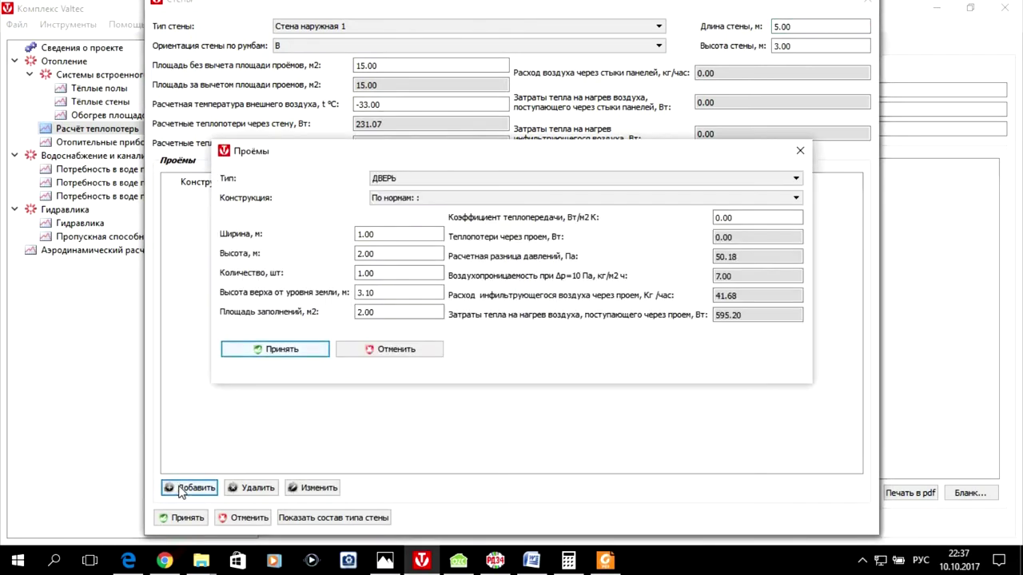
{"action": "left_click", "coordinate": [453, 183]}
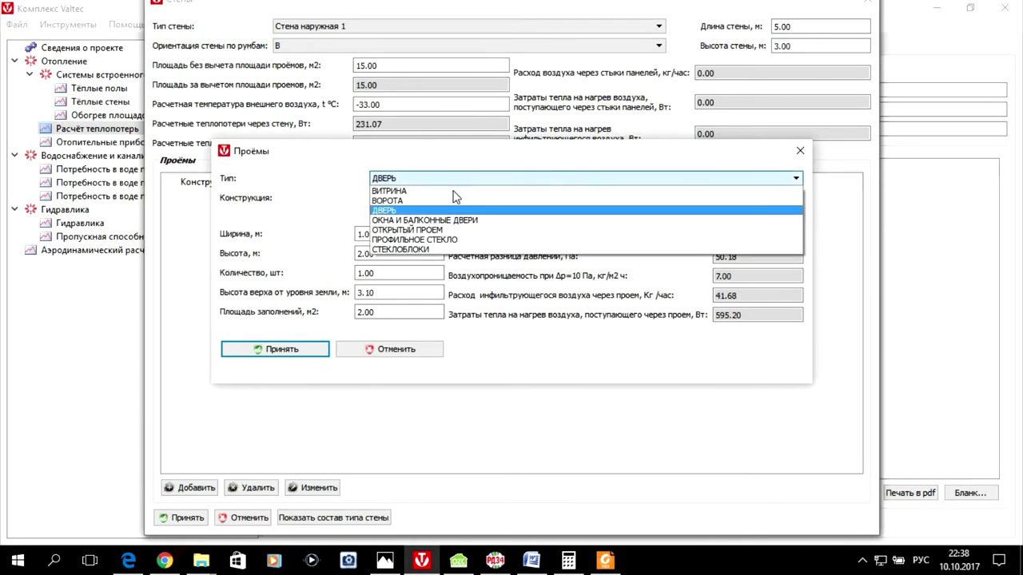
{"action": "left_click", "coordinate": [459, 217]}
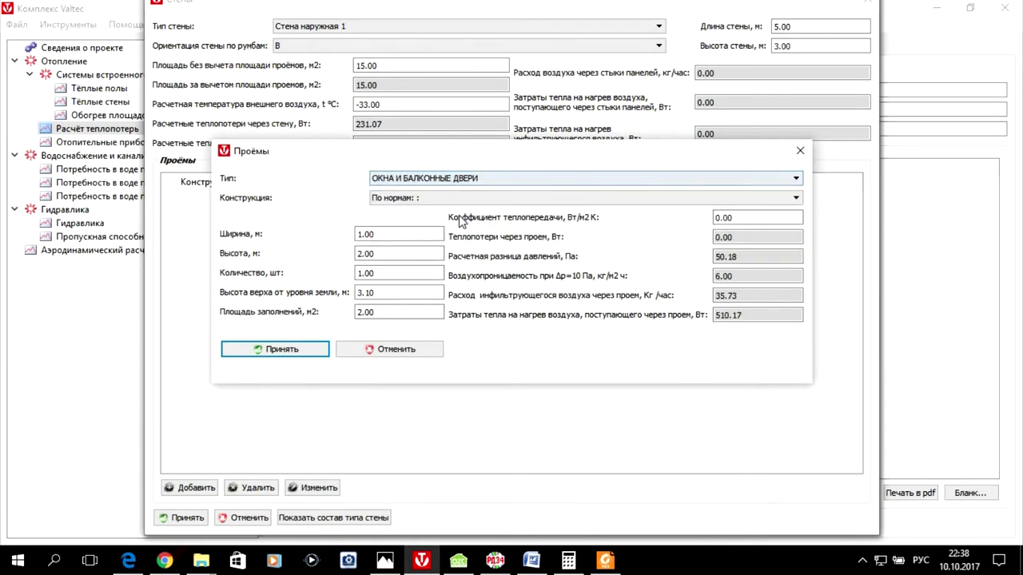
{"action": "left_click", "coordinate": [567, 201]}
{"action": "scroll", "coordinate": [587, 249], "scroll_direction": "down", "scroll_amount": 10}
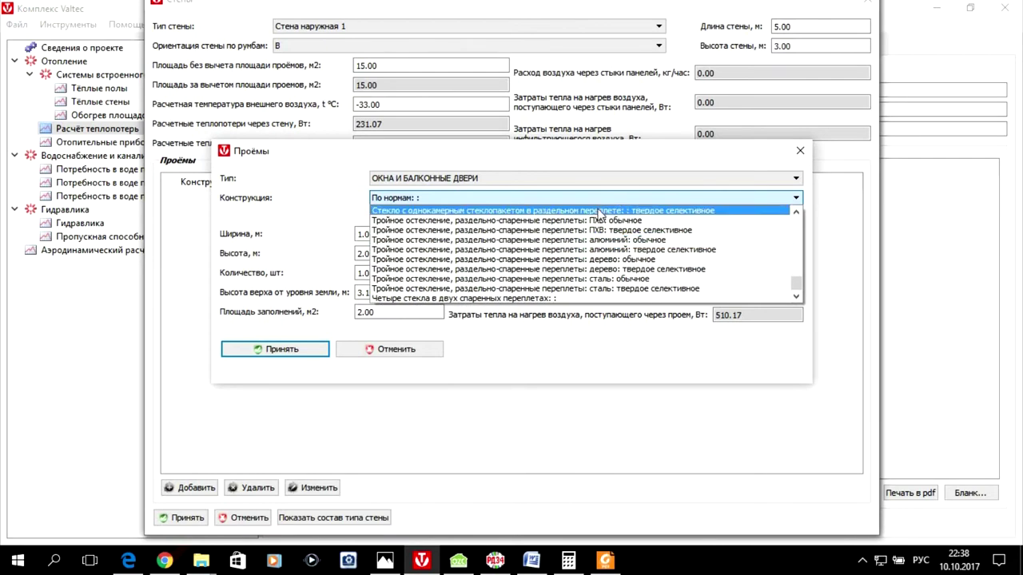
{"action": "left_click", "coordinate": [597, 210]}
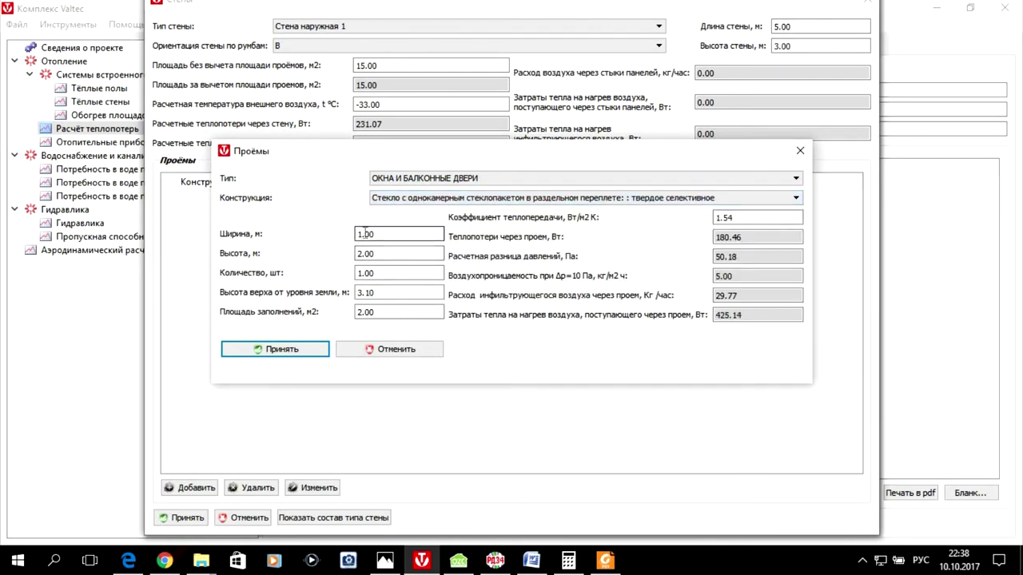
Set the window's width to 2 m and height to 1.50 m, and save the window and the east wall.
{"action": "key", "text": "BackSpace"}
{"action": "type", "text": "2"}
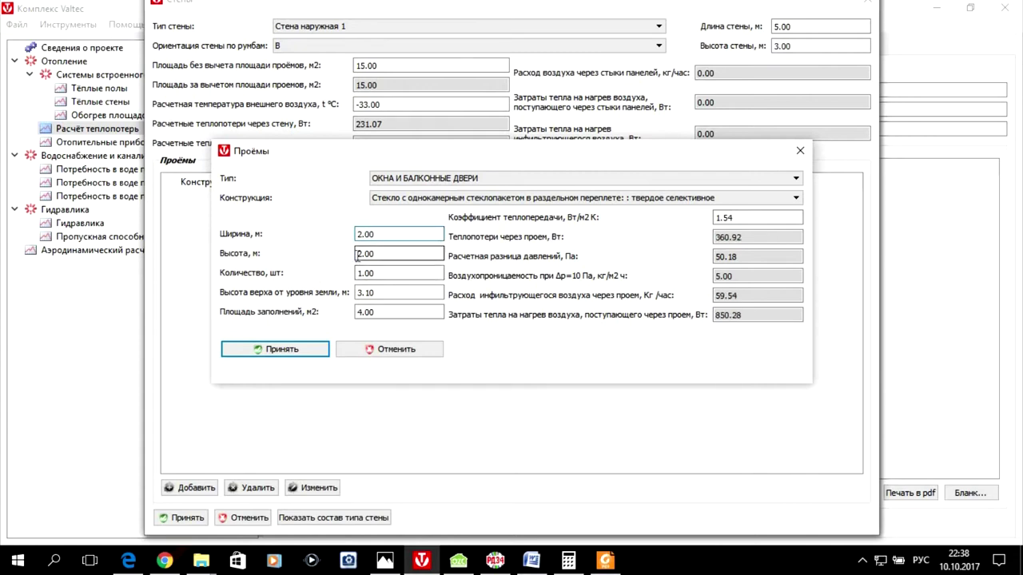
{"action": "left_click", "coordinate": [392, 259]}
{"action": "key", "text": "Delete"}
{"action": "type", "text": "1."}
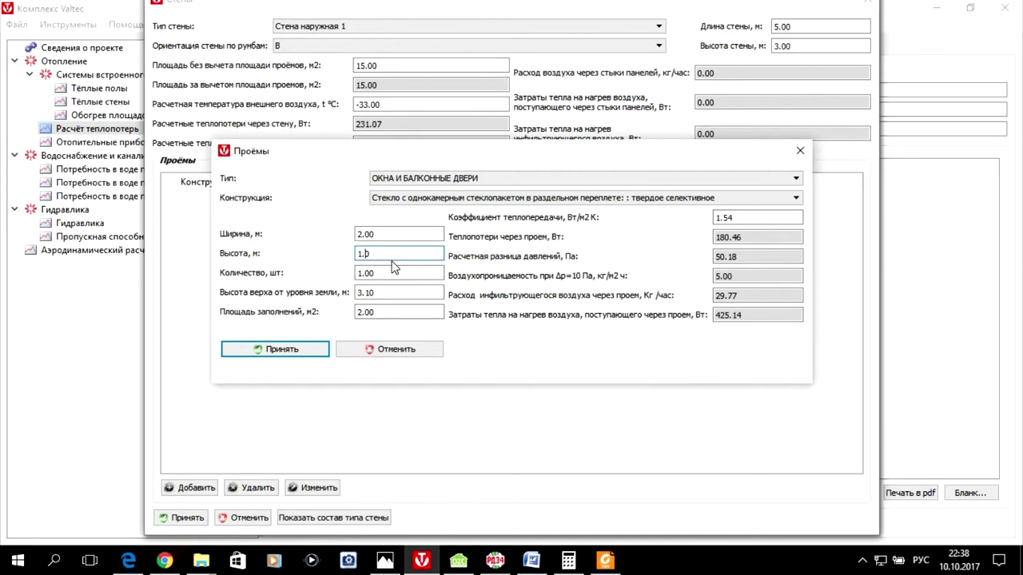
{"action": "type", "text": "50"}
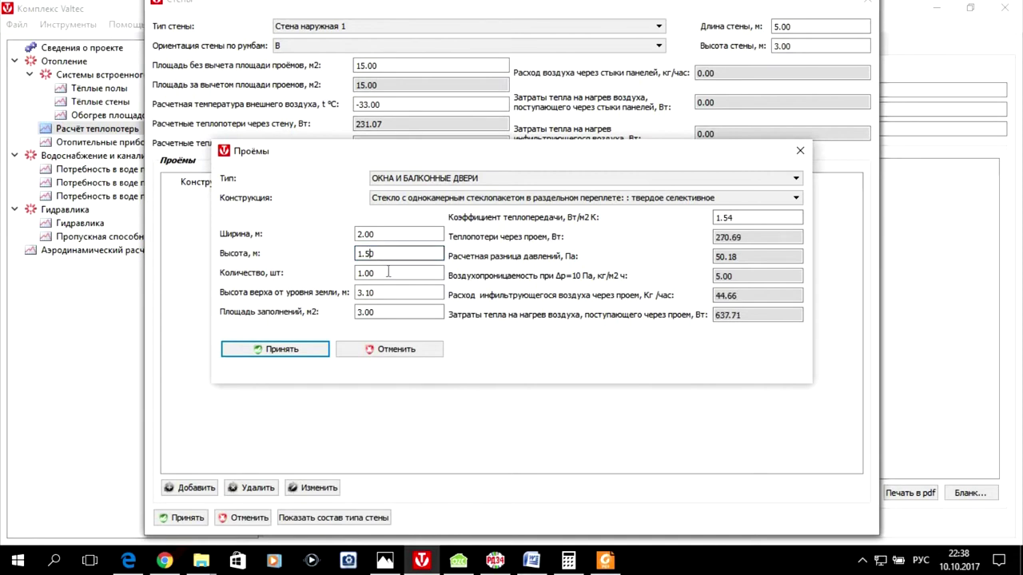
{"action": "left_click", "coordinate": [270, 352]}
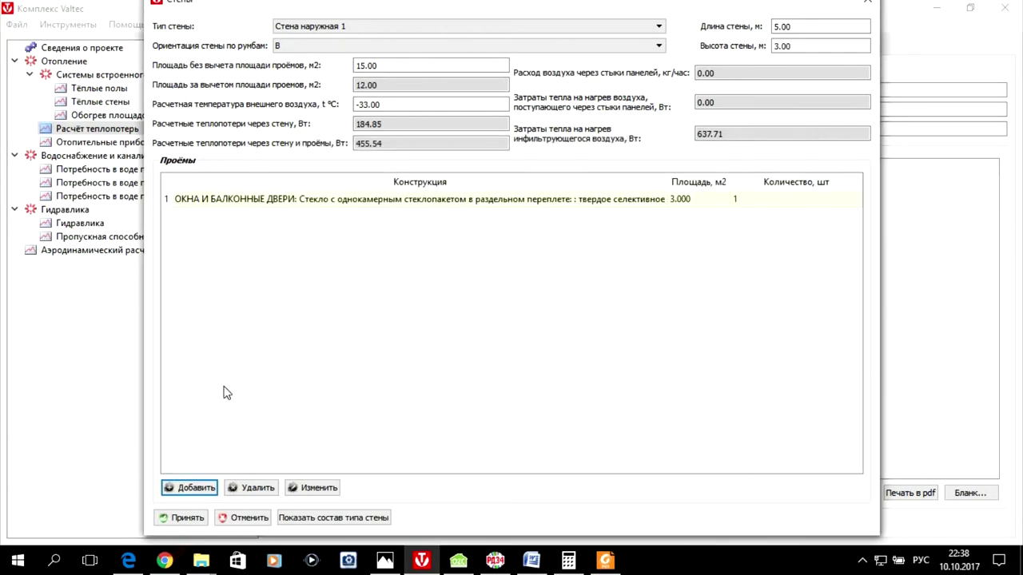
{"action": "left_click", "coordinate": [182, 519]}
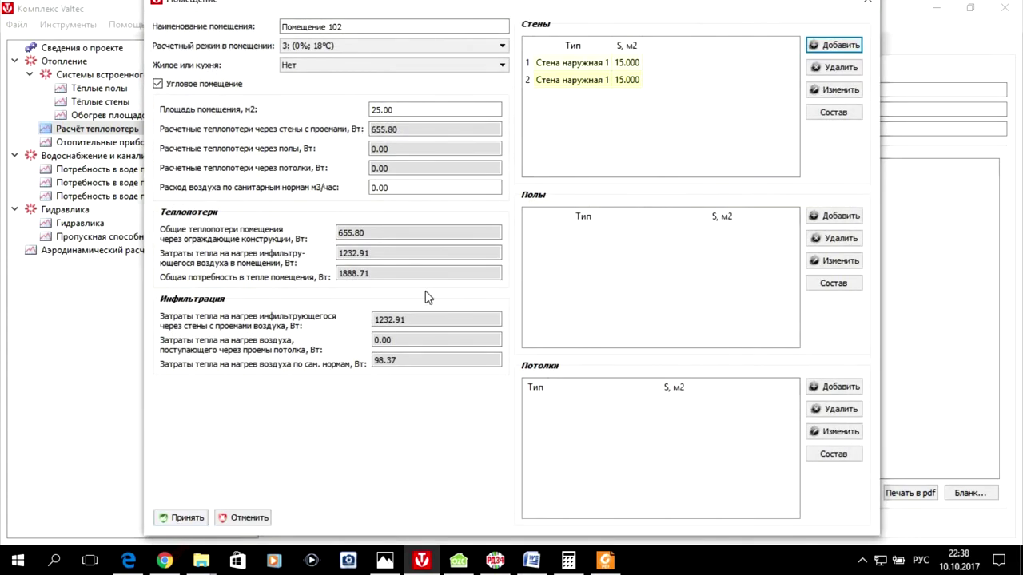
Add a 25 m² floor of type Перекрытие над подвалом 1 to Помещение 102 and save the room.
{"action": "left_click", "coordinate": [840, 216]}
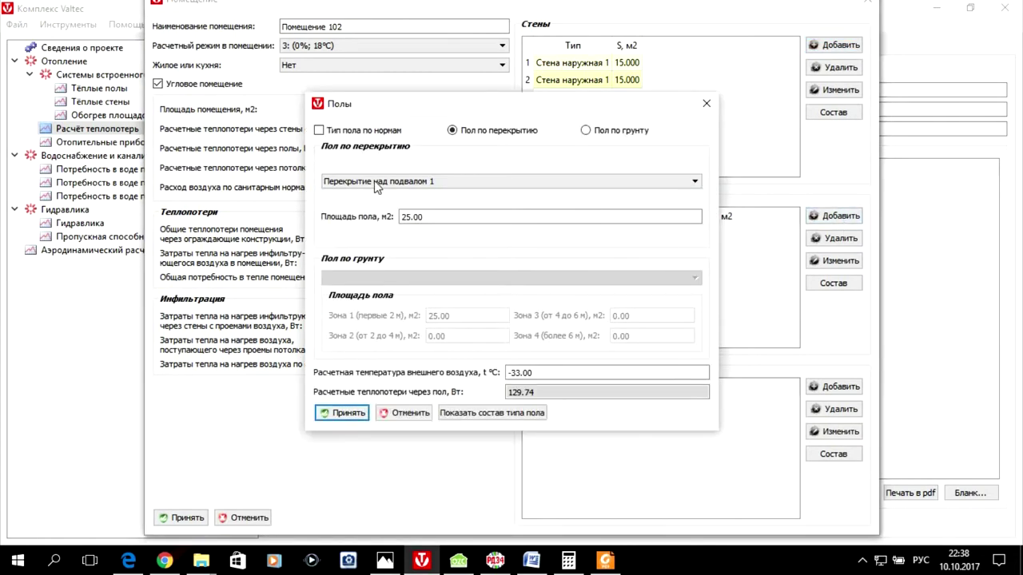
{"action": "left_click", "coordinate": [344, 413]}
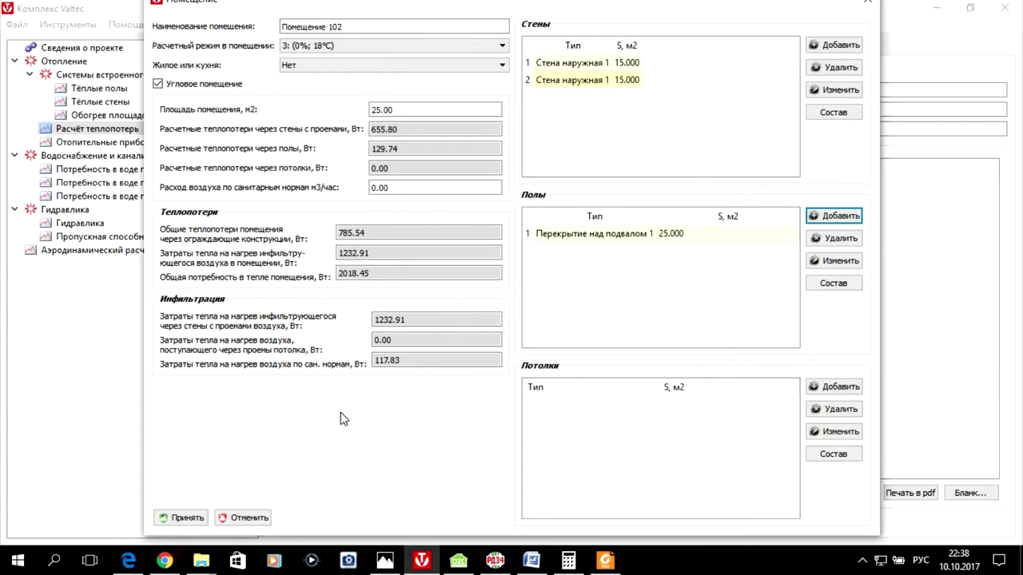
{"action": "left_click", "coordinate": [183, 520]}
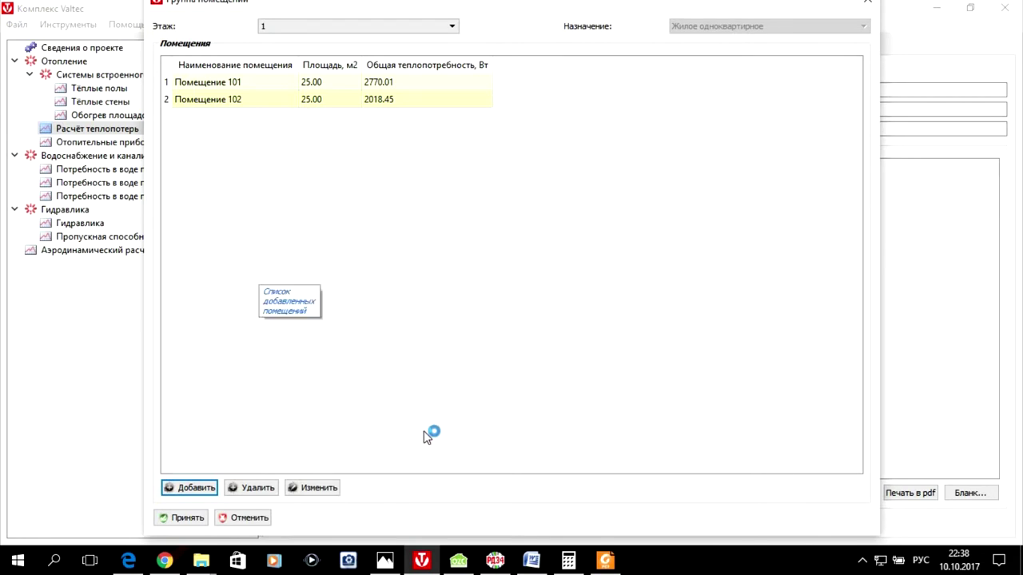
Switch to the Oventrop OZC project, check the calculated heat loss of room 102 (Прихожая), and return to Valtec.
{"action": "left_click", "coordinate": [458, 559]}
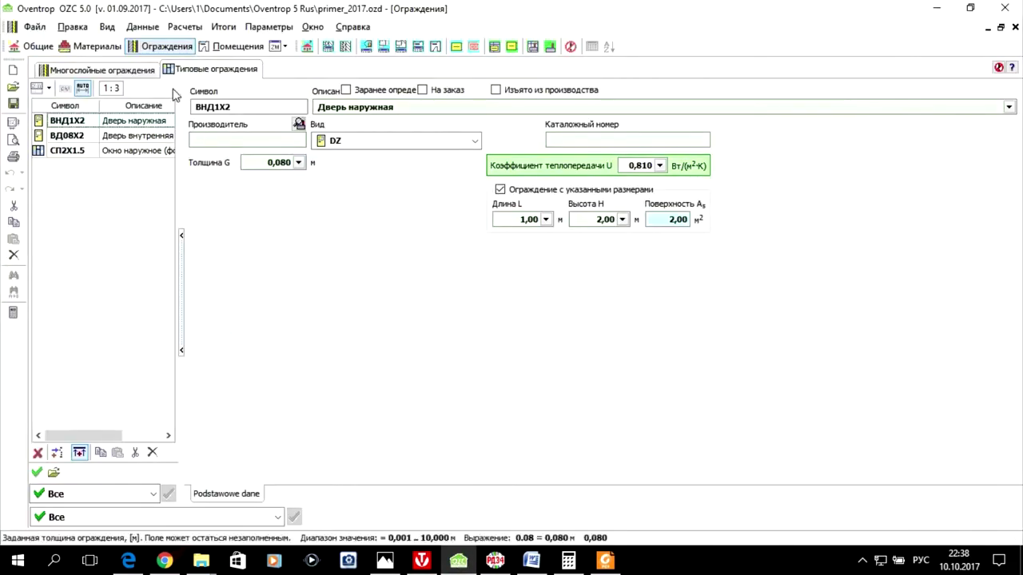
{"action": "left_click", "coordinate": [228, 47]}
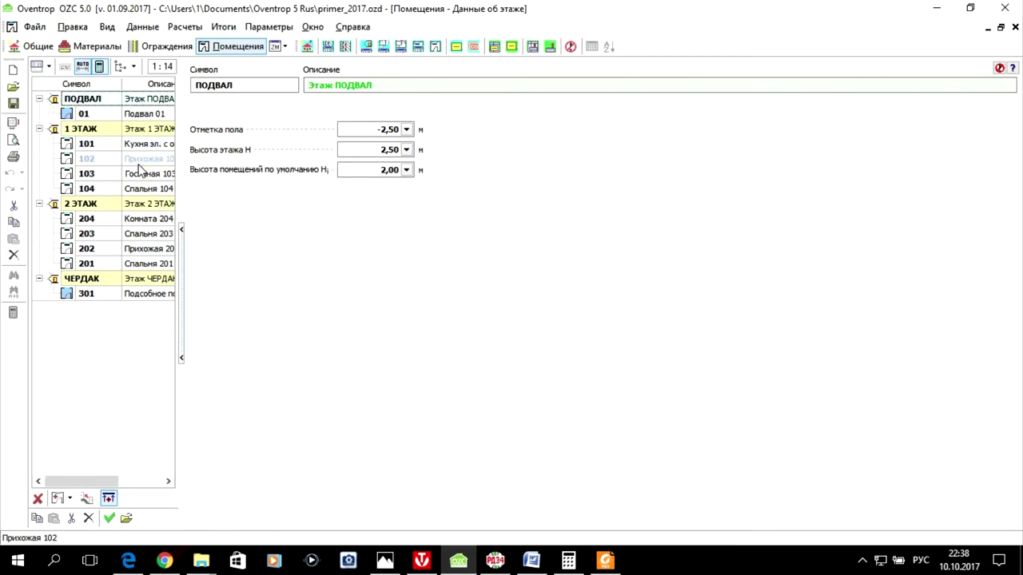
{"action": "left_click", "coordinate": [141, 161]}
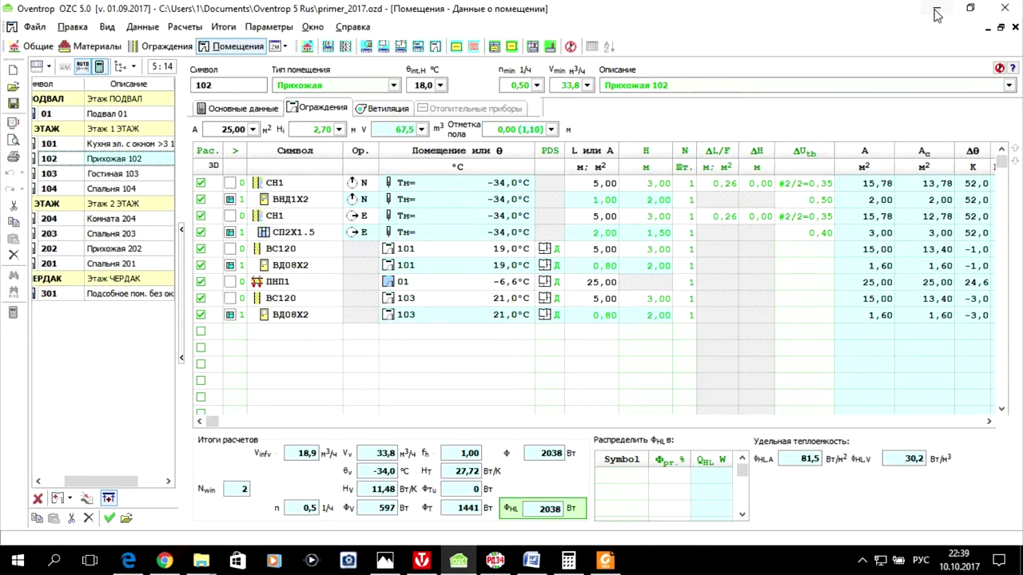
{"action": "left_click", "coordinate": [422, 560]}
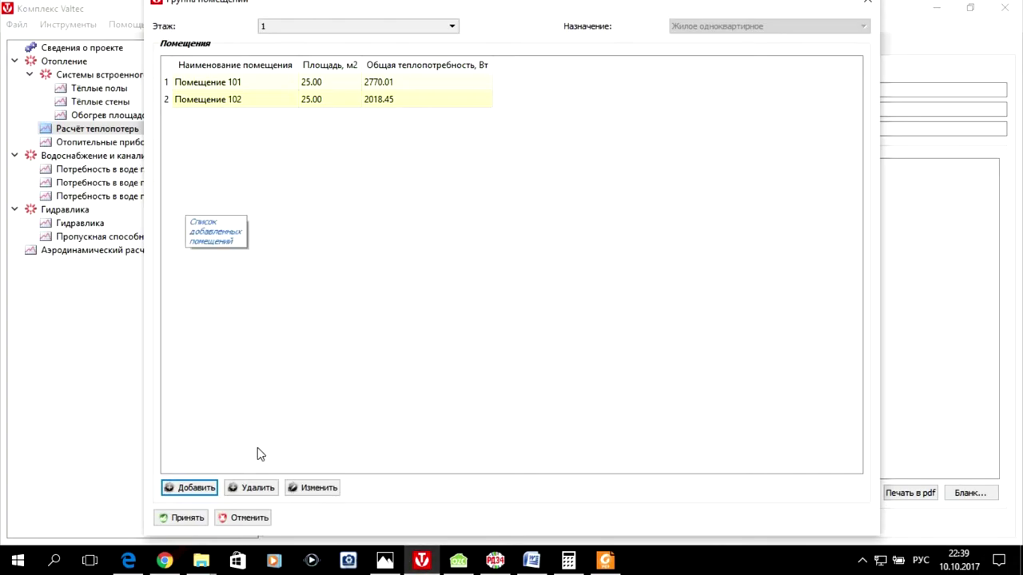
Add a room named Помещение 203 on floor 1, mark it as a corner living room and set its area to 25 m².
{"action": "left_click", "coordinate": [217, 488]}
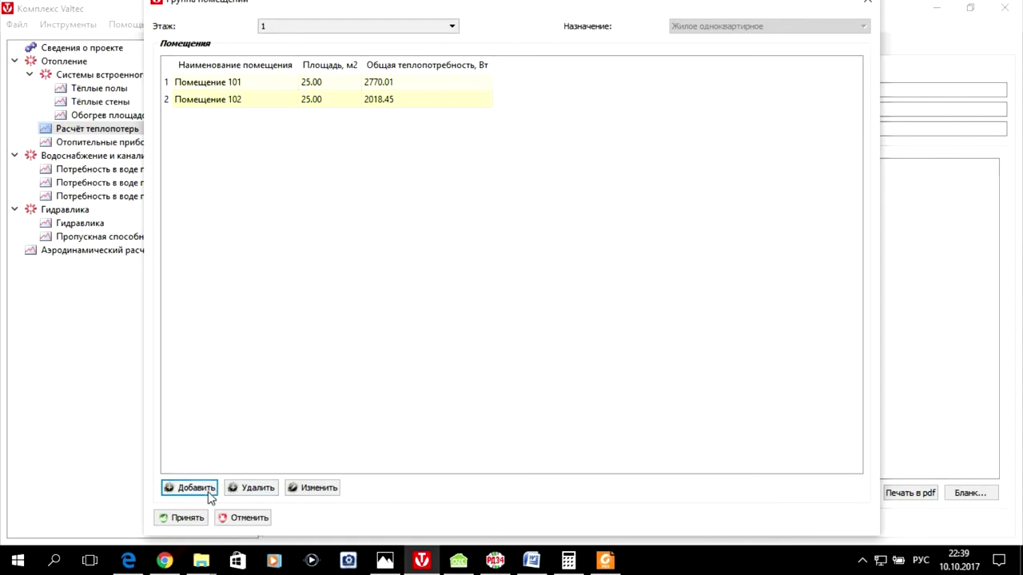
{"action": "left_click", "coordinate": [205, 493]}
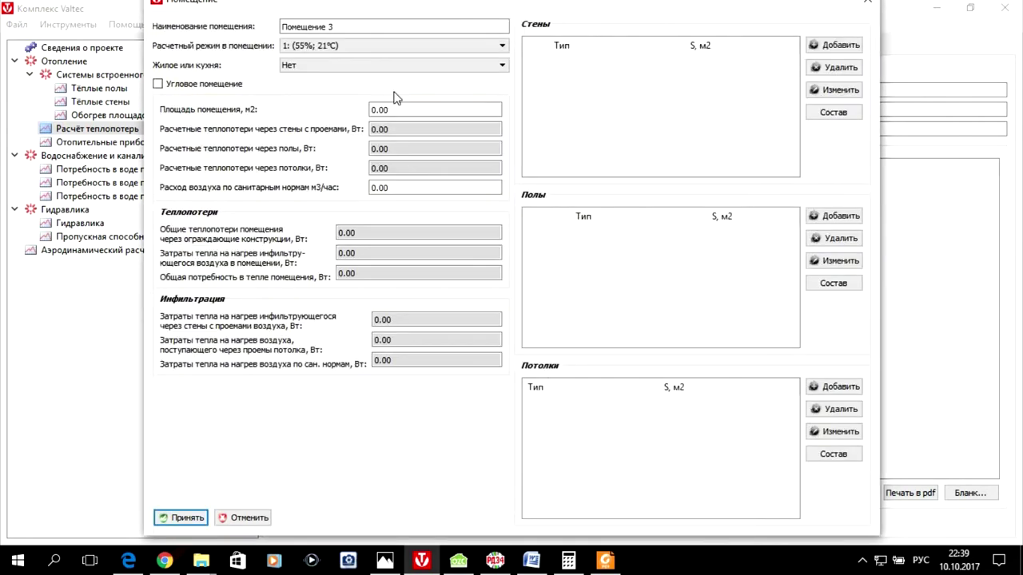
{"action": "left_click", "coordinate": [331, 26]}
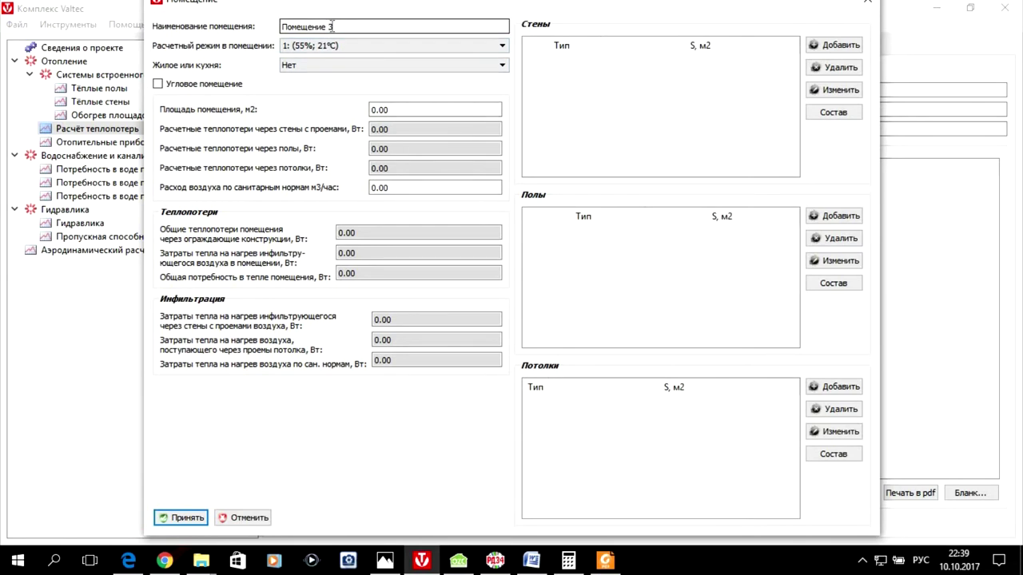
{"action": "left_click", "coordinate": [157, 83]}
{"action": "left_click", "coordinate": [294, 69]}
{"action": "left_click", "coordinate": [292, 87]}
{"action": "left_click", "coordinate": [379, 109]}
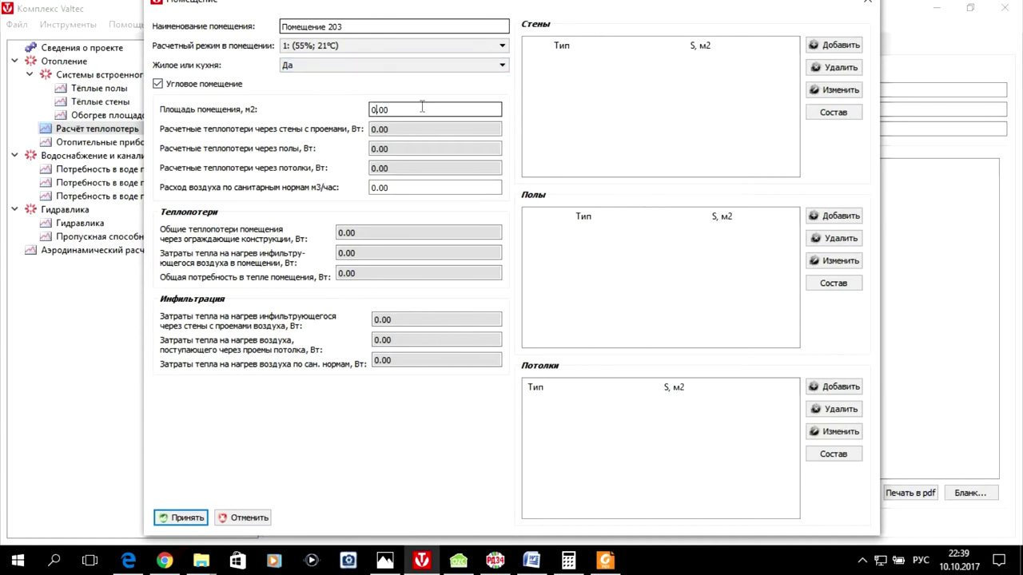
{"action": "type", "text": "25"}
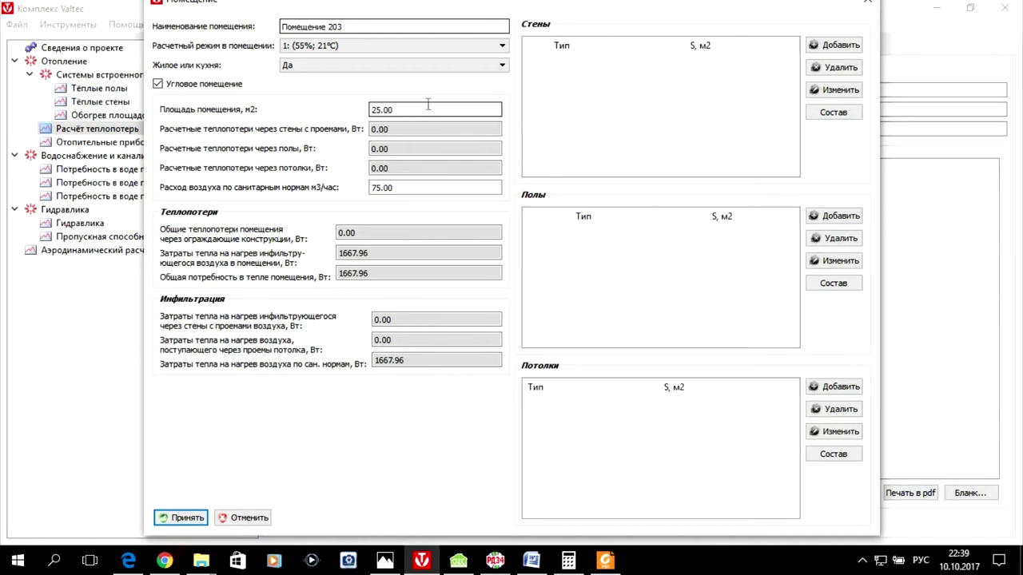
Add an east-facing wall of type Стена наружная 1 to Помещение 203 with a length of 5 m.
{"action": "left_click", "coordinate": [851, 45]}
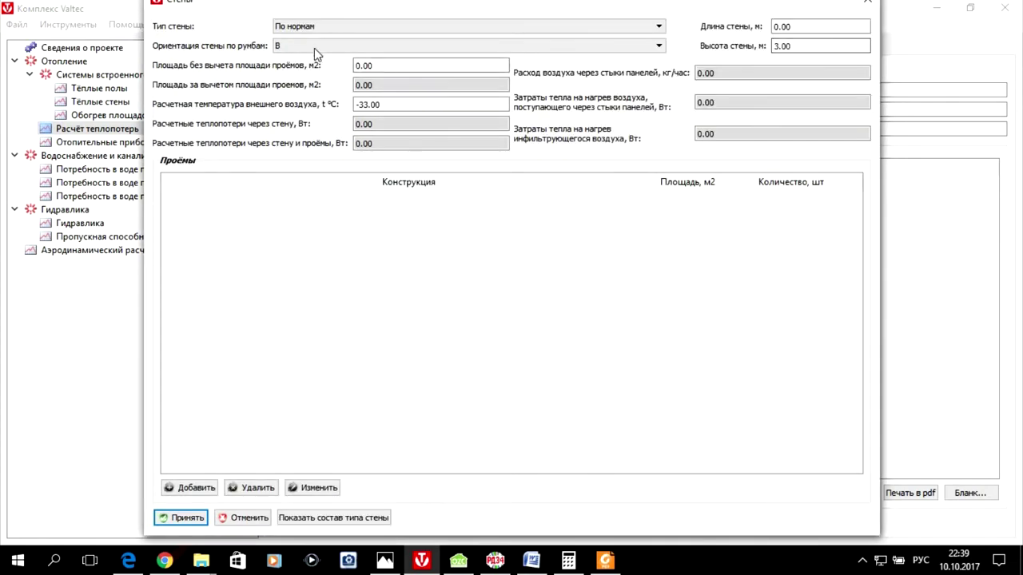
{"action": "left_click", "coordinate": [439, 28]}
{"action": "left_click", "coordinate": [419, 59]}
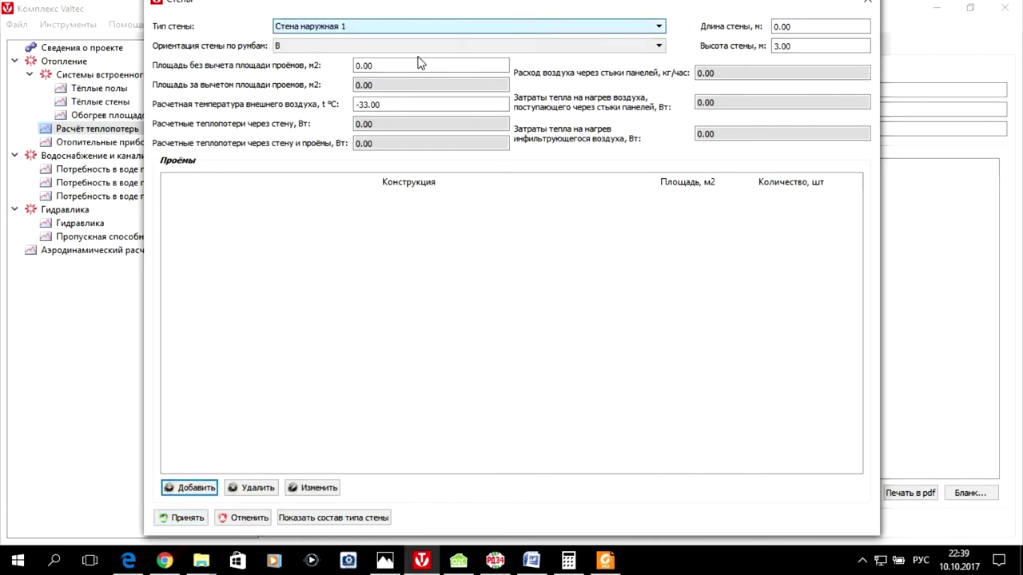
{"action": "left_click", "coordinate": [777, 27]}
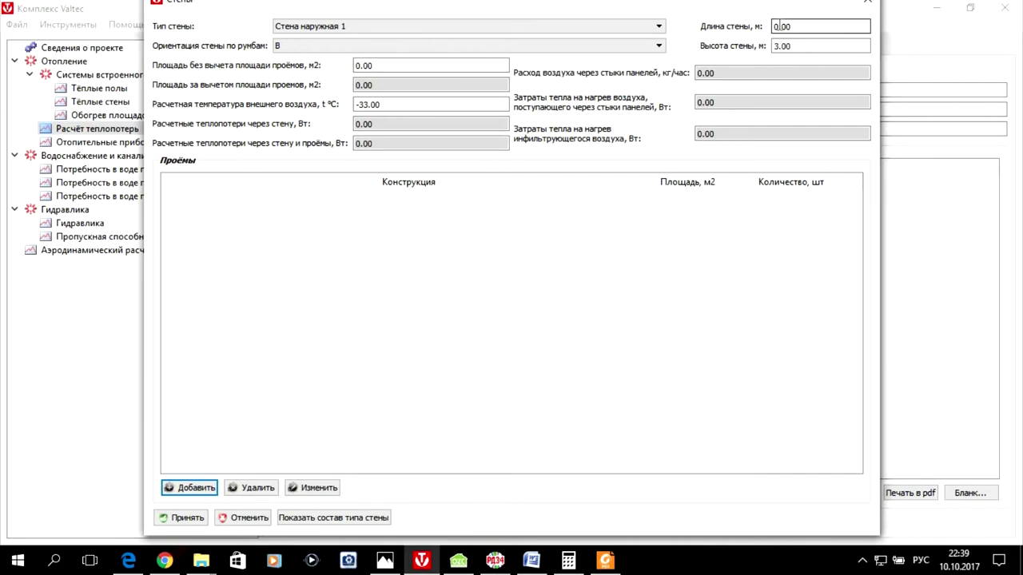
{"action": "type", "text": "5"}
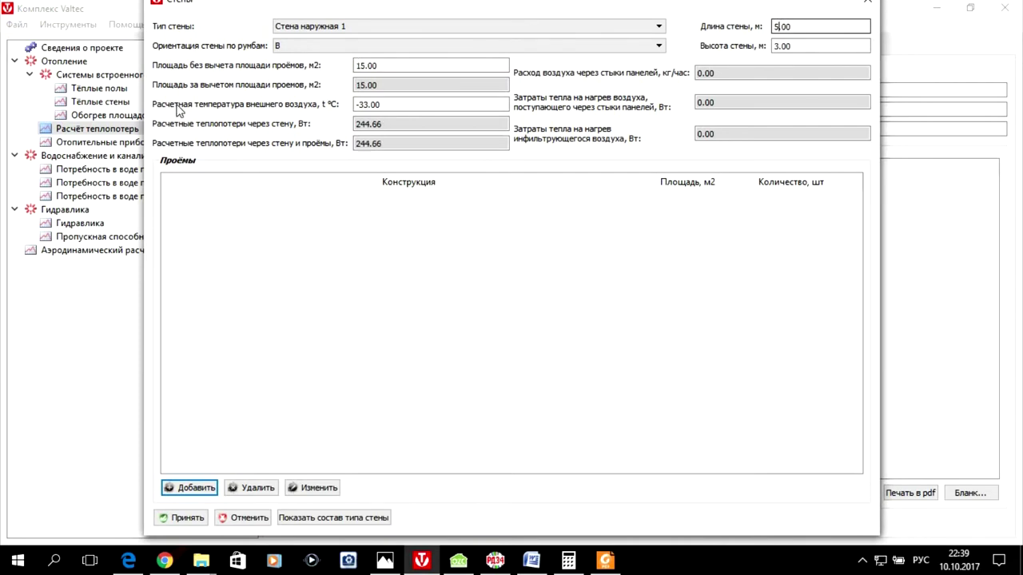
Add a 2 × 1.50 m window with its top 3.60 m above ground to the room's east wall, and save the wall.
{"action": "left_click", "coordinate": [183, 489]}
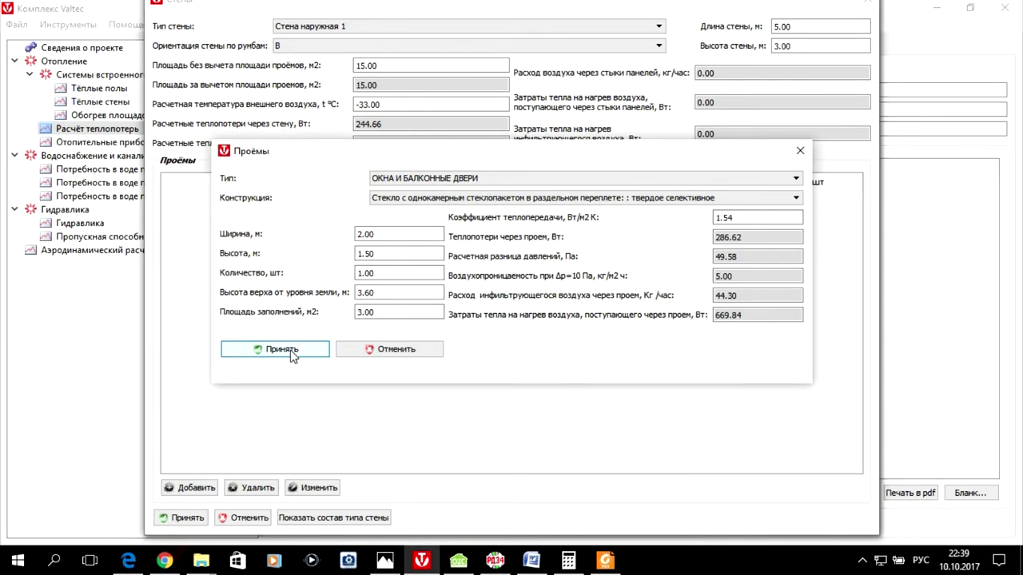
{"action": "left_click", "coordinate": [290, 350]}
{"action": "left_click", "coordinate": [184, 518]}
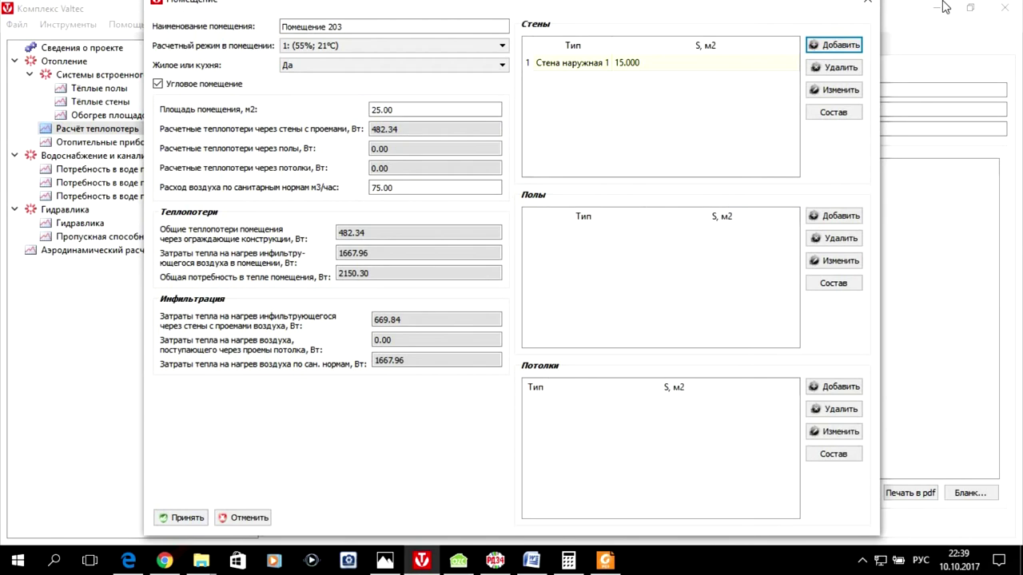
Add a second wall of type Стена наружная 1 to Помещение 203, facing south (Ю) with a length of 5 m.
{"action": "left_click", "coordinate": [858, 46]}
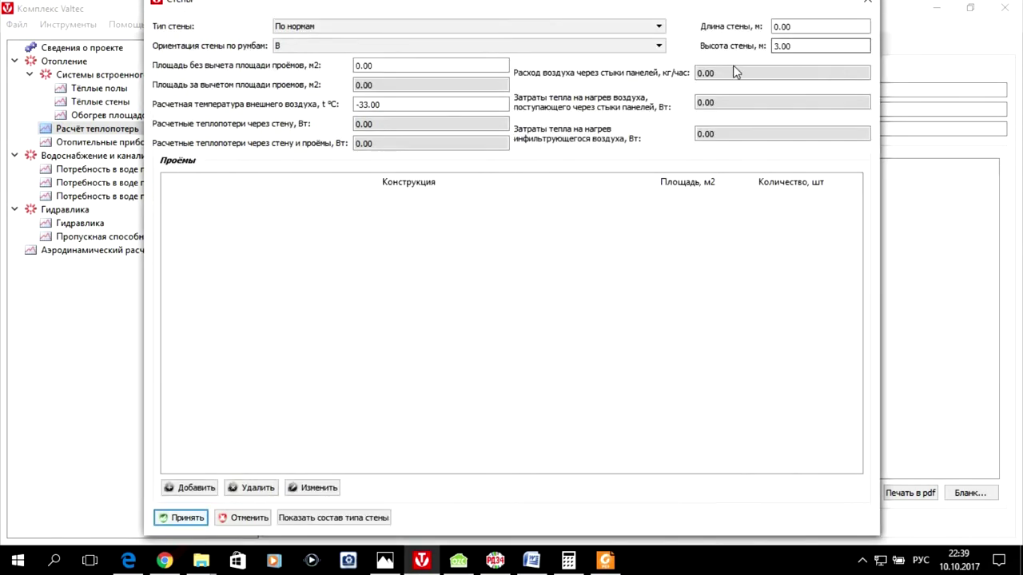
{"action": "left_click", "coordinate": [648, 29]}
{"action": "left_click", "coordinate": [624, 59]}
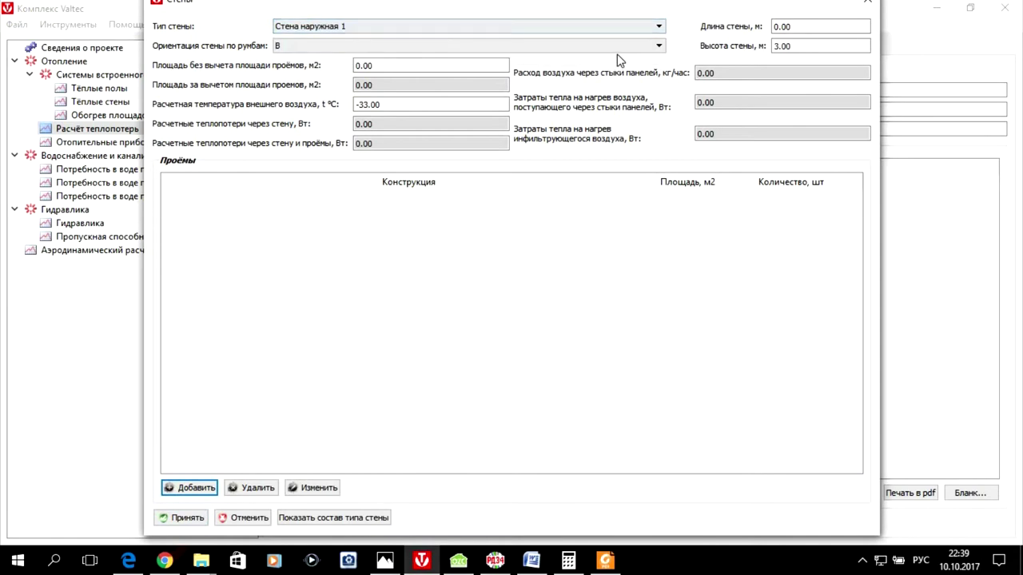
{"action": "left_click", "coordinate": [612, 48]}
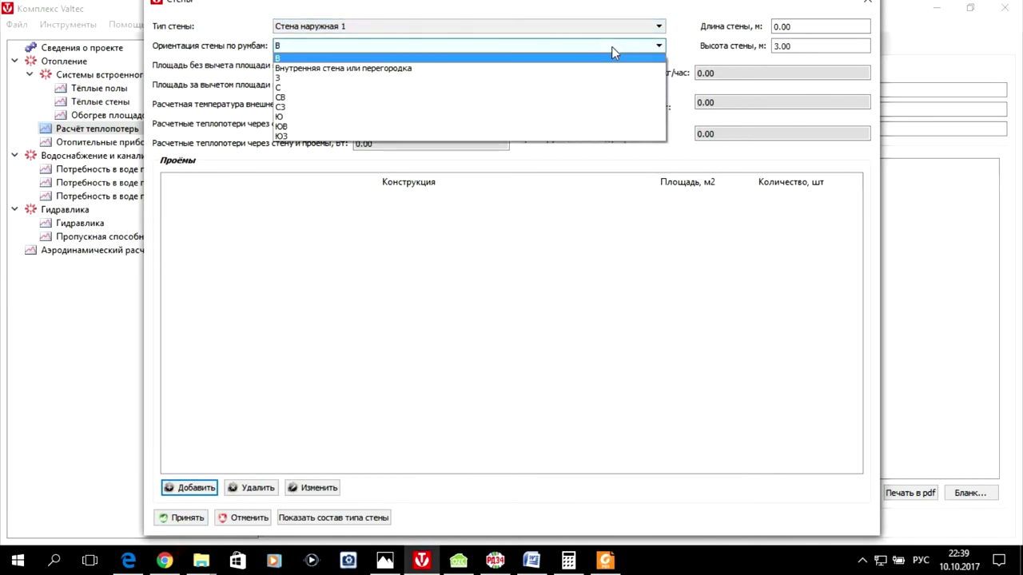
{"action": "left_click", "coordinate": [518, 118]}
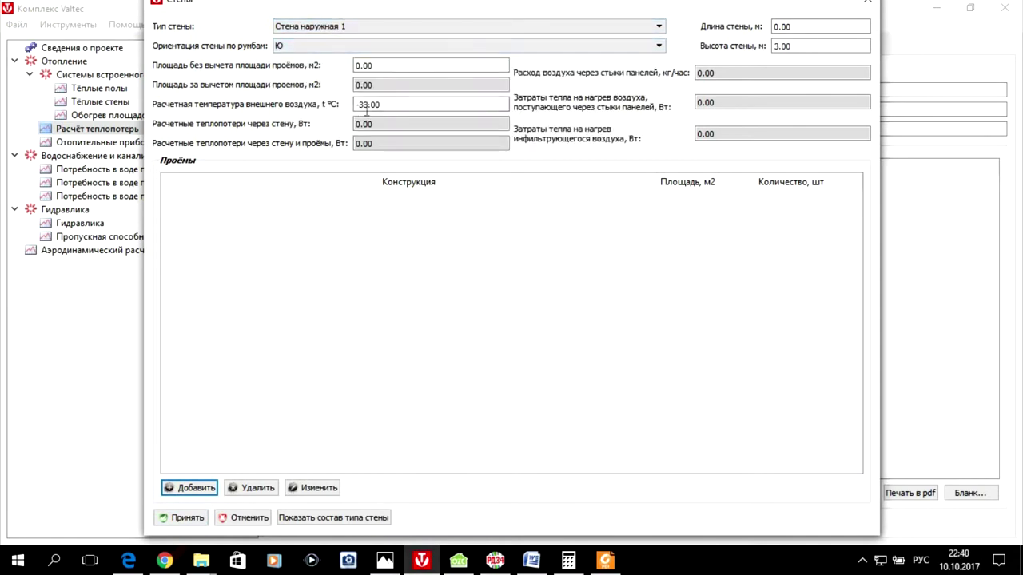
{"action": "left_click", "coordinate": [773, 26]}
{"action": "type", "text": "5"}
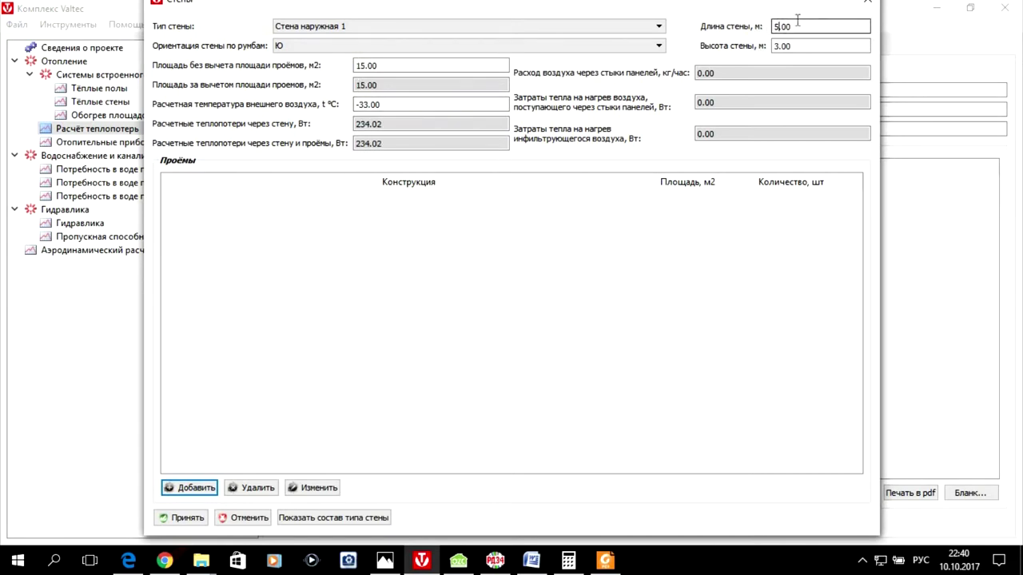
Add the same 3 m² selective-glass window to the south wall, keeping the preset values, and save the wall.
{"action": "left_click", "coordinate": [214, 492]}
{"action": "left_click", "coordinate": [243, 349]}
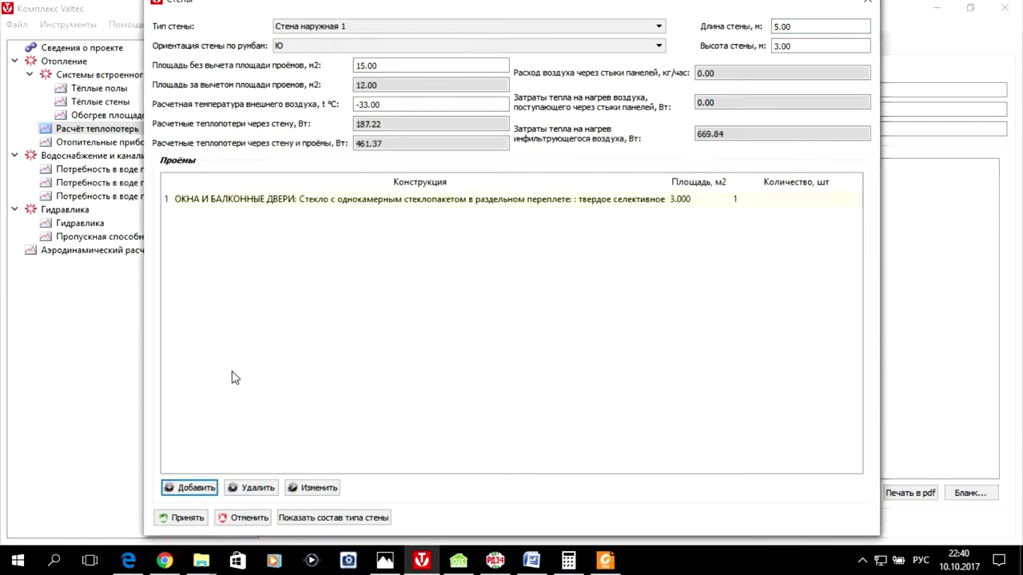
{"action": "left_click", "coordinate": [183, 518]}
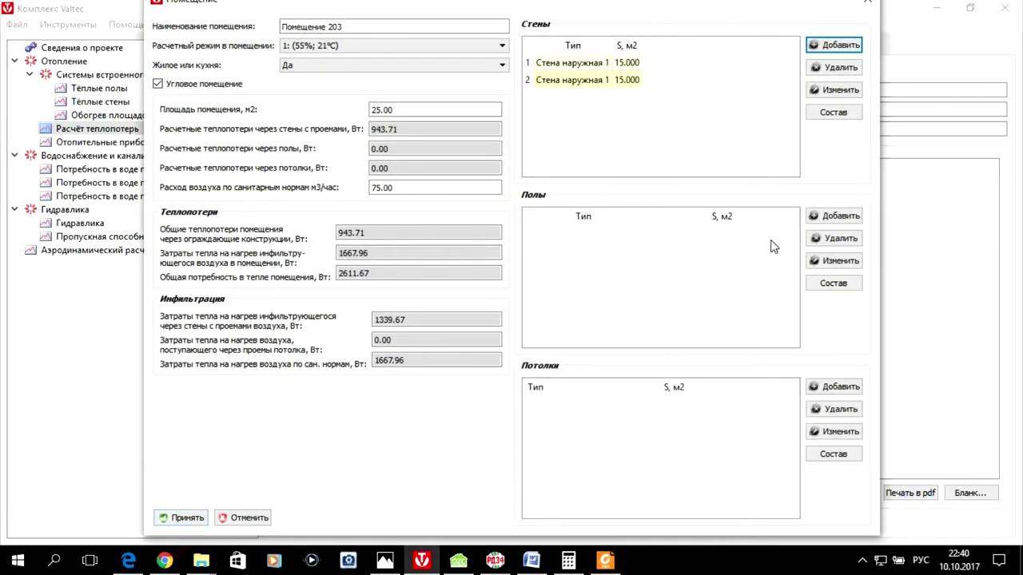
Add a 25 m² floor of type Перекрытие над подвалом 1 to Помещение 203 and save the room.
{"action": "left_click", "coordinate": [836, 216]}
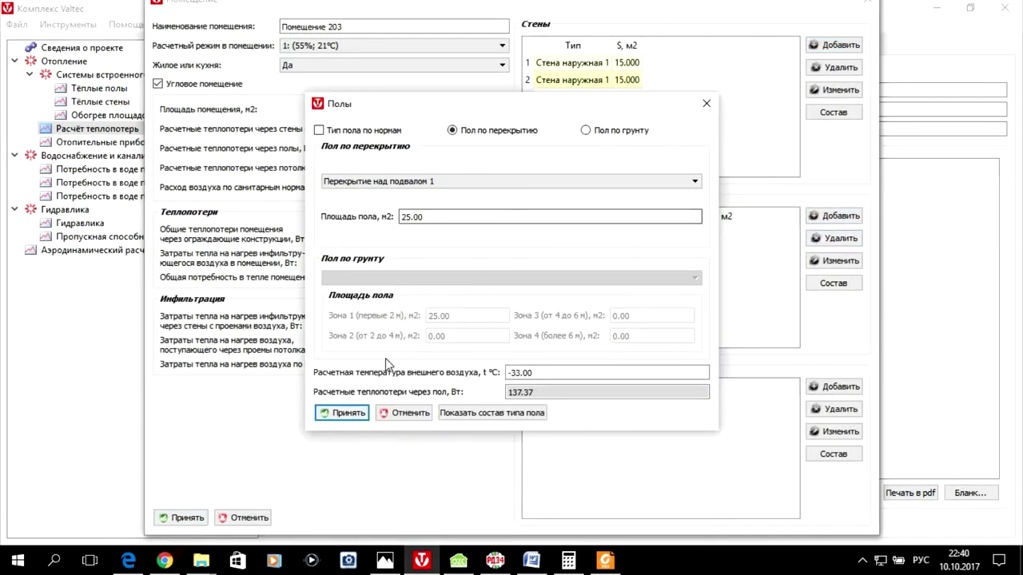
{"action": "left_click", "coordinate": [346, 419]}
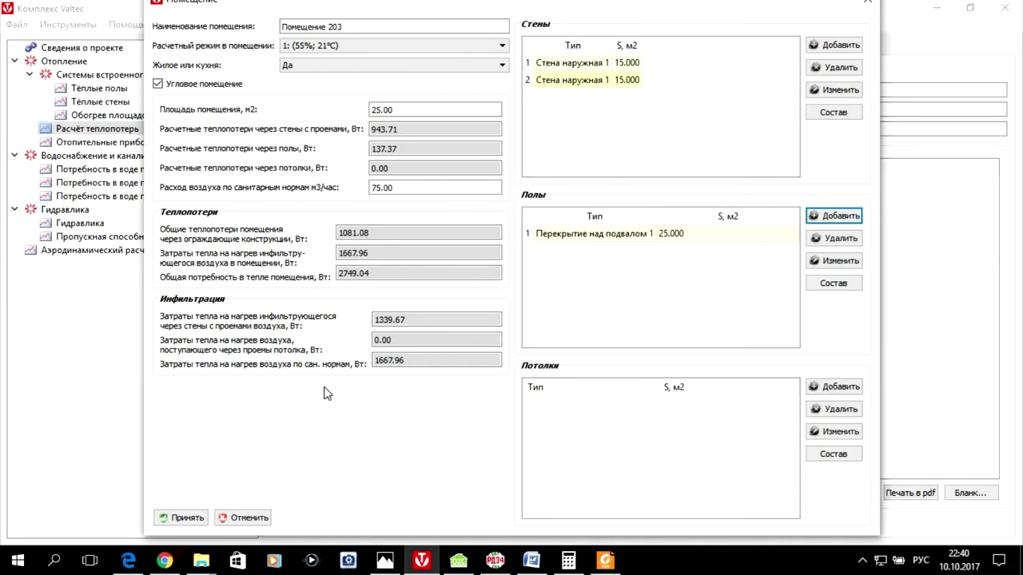
{"action": "left_click", "coordinate": [187, 517]}
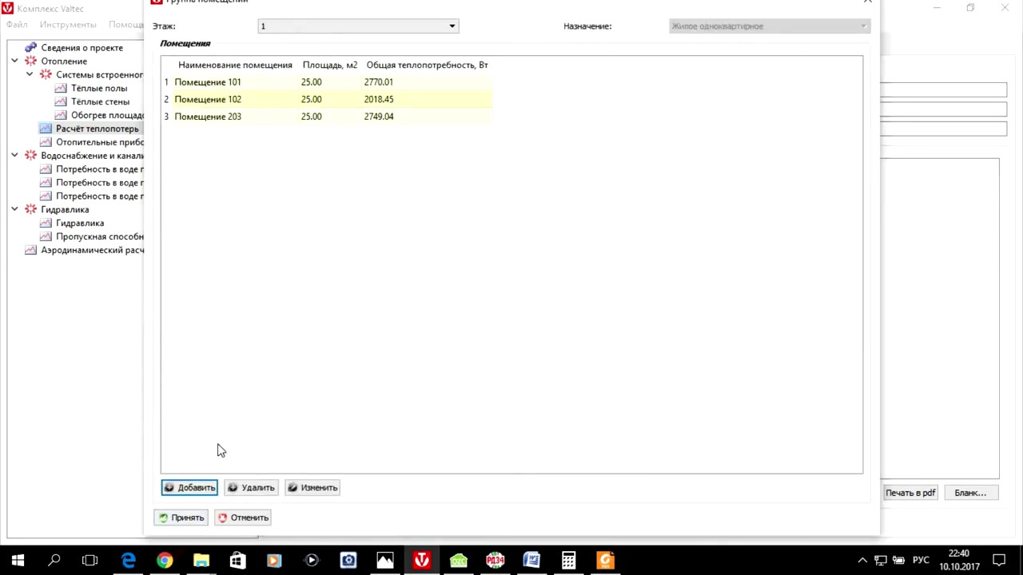
Create a room named Помещение 104 as a living, corner room with an area of 25 m².
{"action": "left_click", "coordinate": [193, 488]}
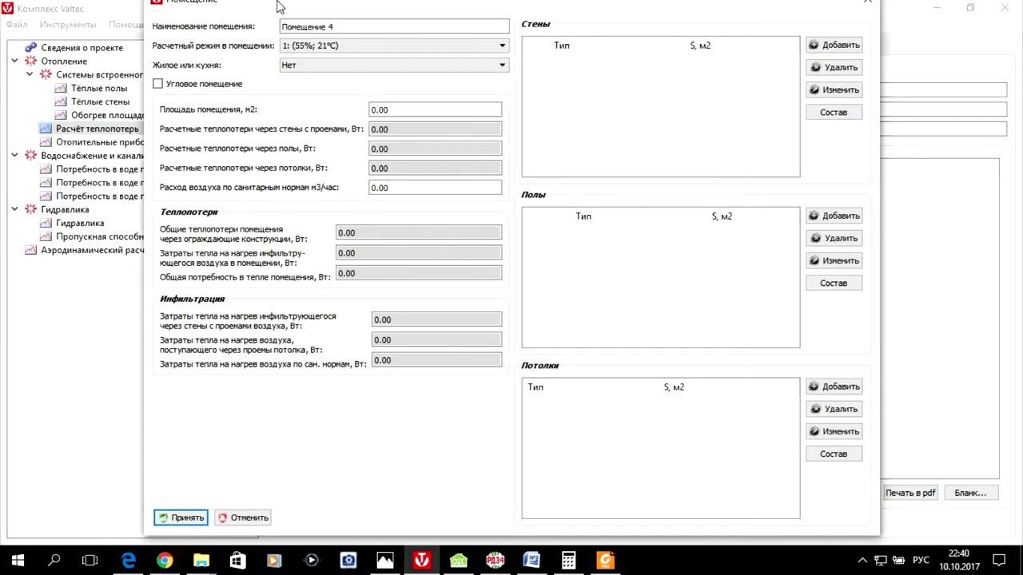
{"action": "left_click", "coordinate": [344, 25]}
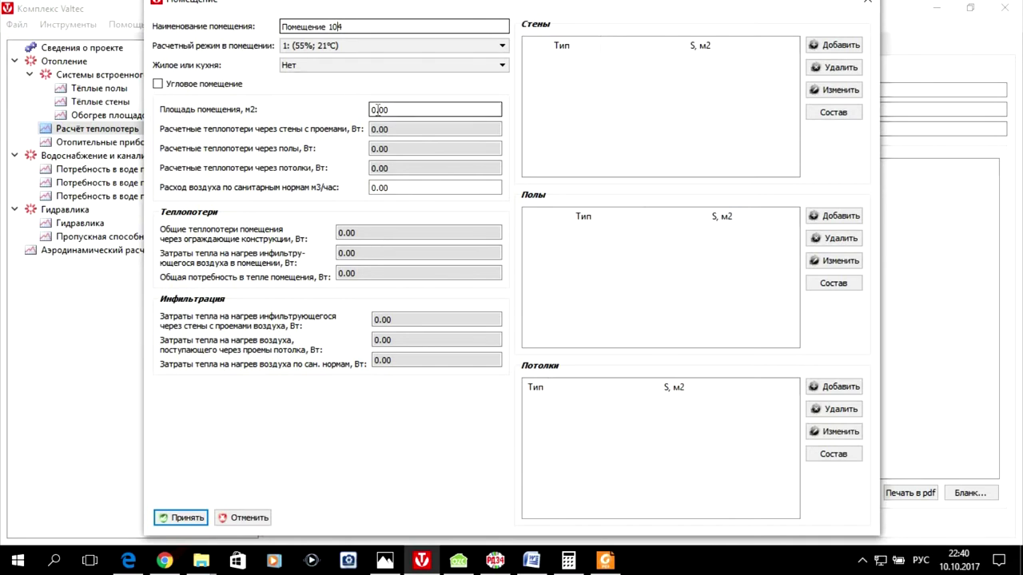
{"action": "left_click", "coordinate": [327, 66]}
{"action": "left_click", "coordinate": [326, 88]}
{"action": "left_click", "coordinate": [219, 84]}
{"action": "left_click", "coordinate": [381, 110]}
{"action": "type", "text": "25"}
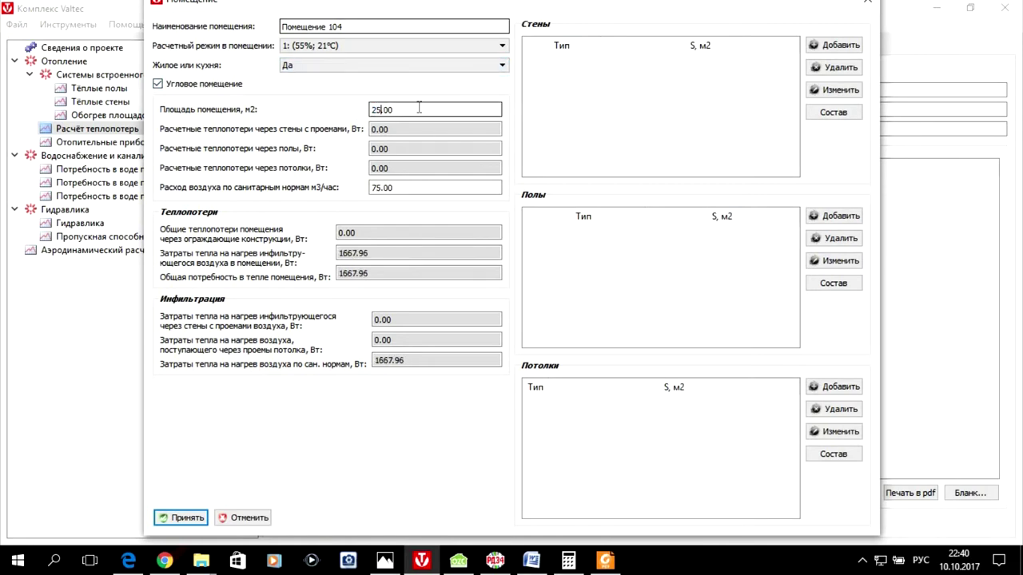
Add a south-facing (Ю) wall of type Стена наружная 1 to Помещение 104 with a length of 5 m.
{"action": "left_click", "coordinate": [853, 44]}
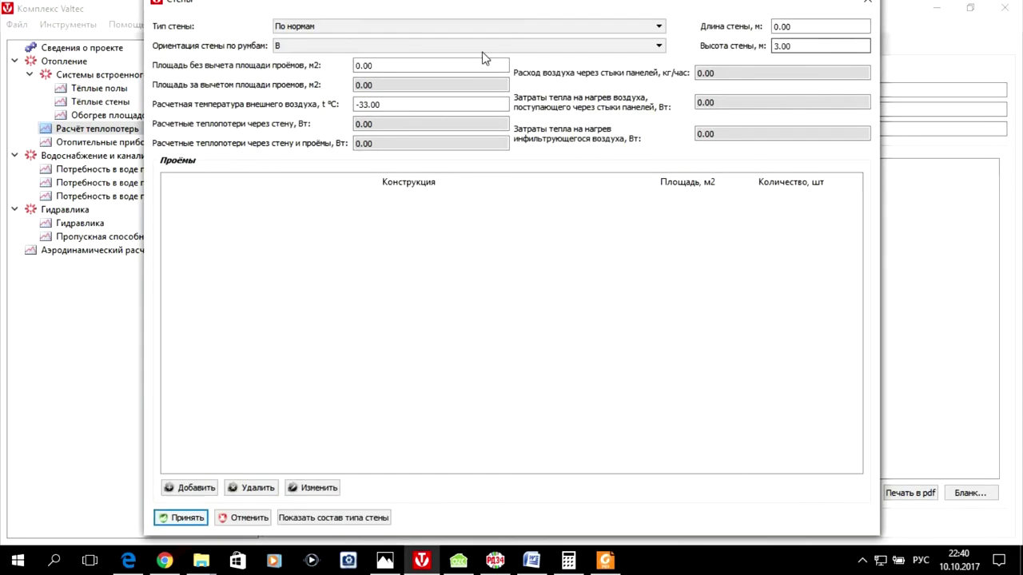
{"action": "left_click", "coordinate": [409, 31]}
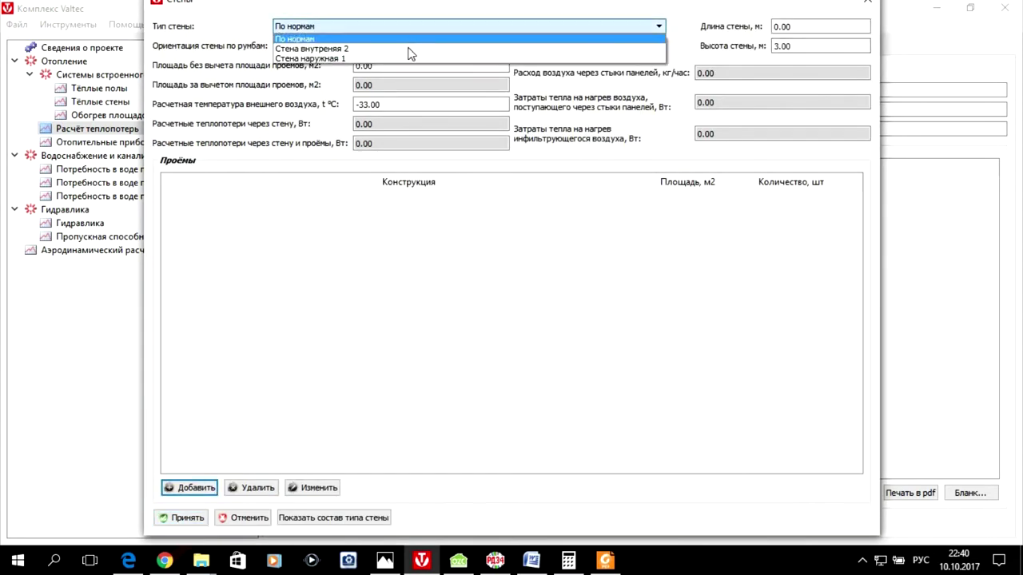
{"action": "left_click", "coordinate": [408, 59]}
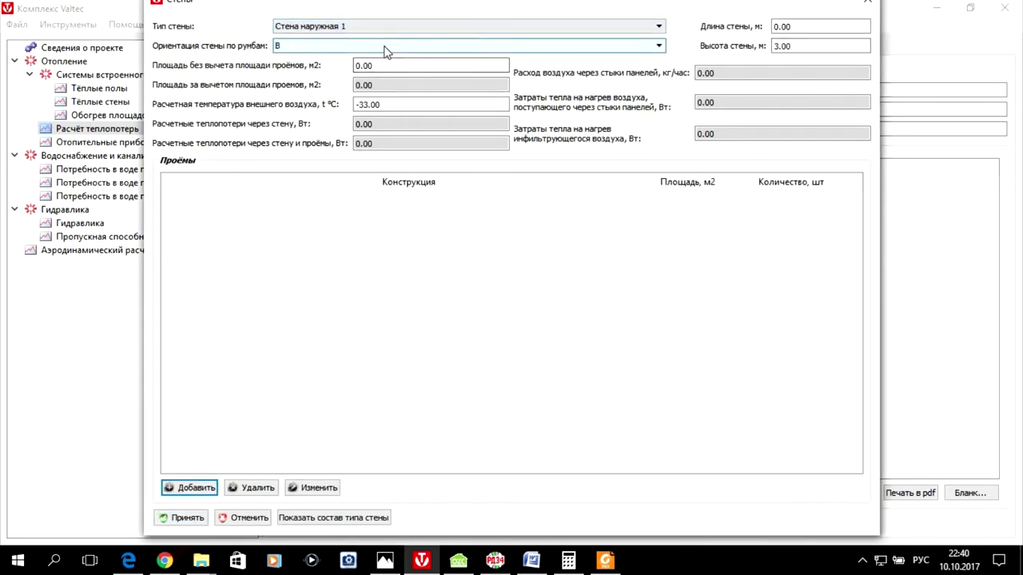
{"action": "left_click", "coordinate": [386, 46]}
{"action": "left_click", "coordinate": [372, 118]}
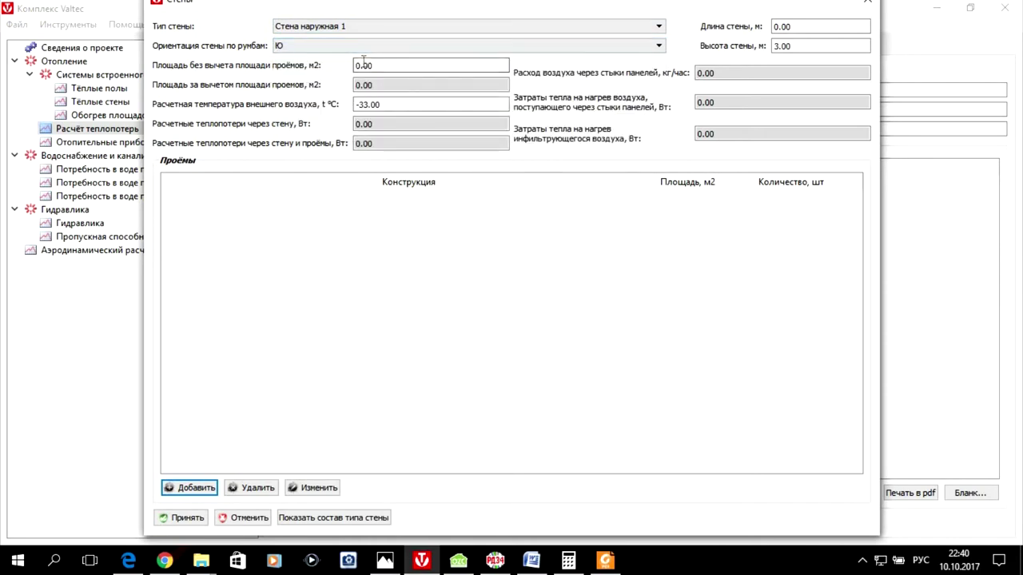
{"action": "left_click", "coordinate": [785, 27]}
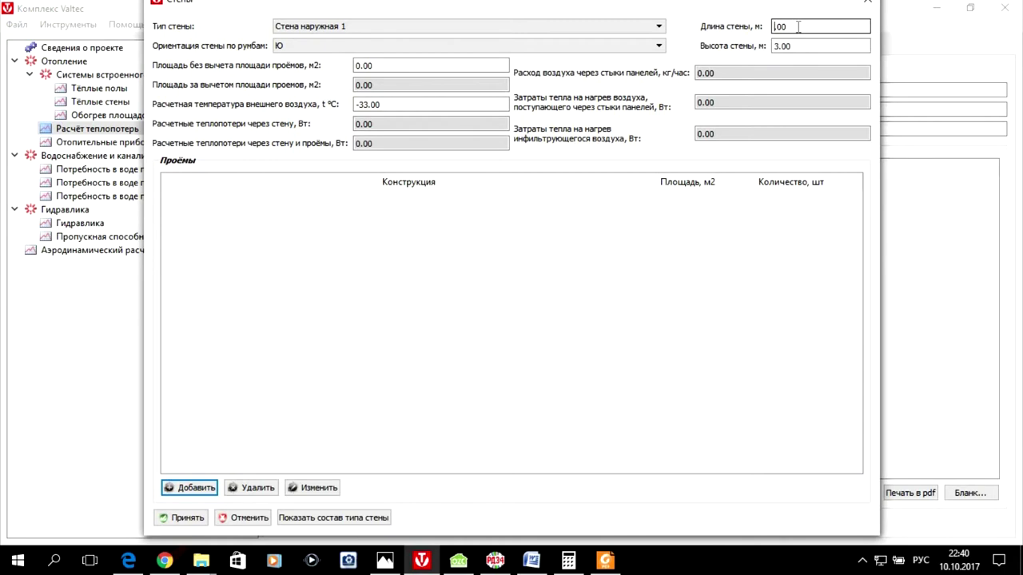
{"action": "type", "text": "5"}
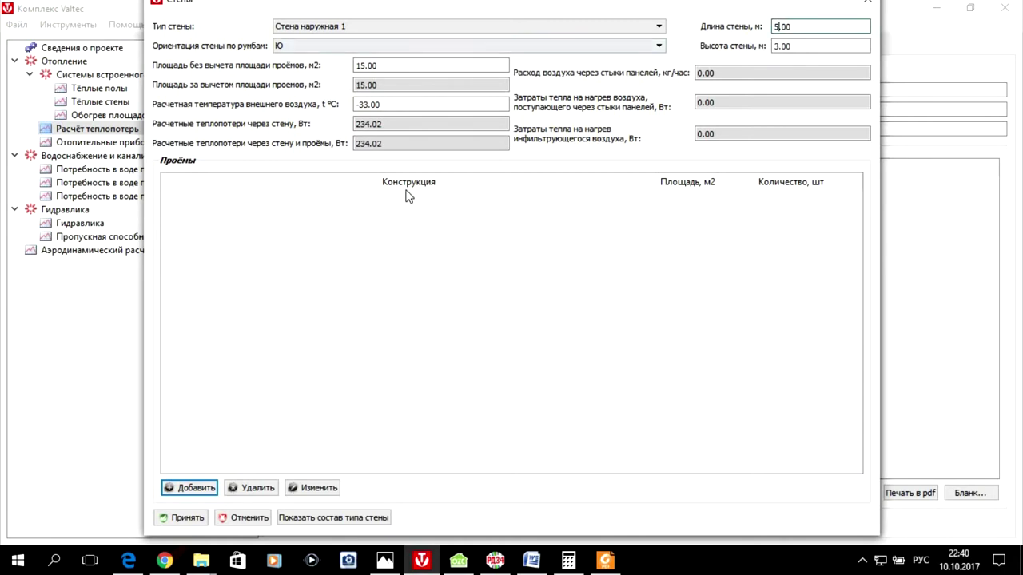
Add a 2 × 1.50 m selective-glass window to the south wall with the preset values, and save the wall.
{"action": "left_click", "coordinate": [192, 489]}
{"action": "left_click", "coordinate": [238, 358]}
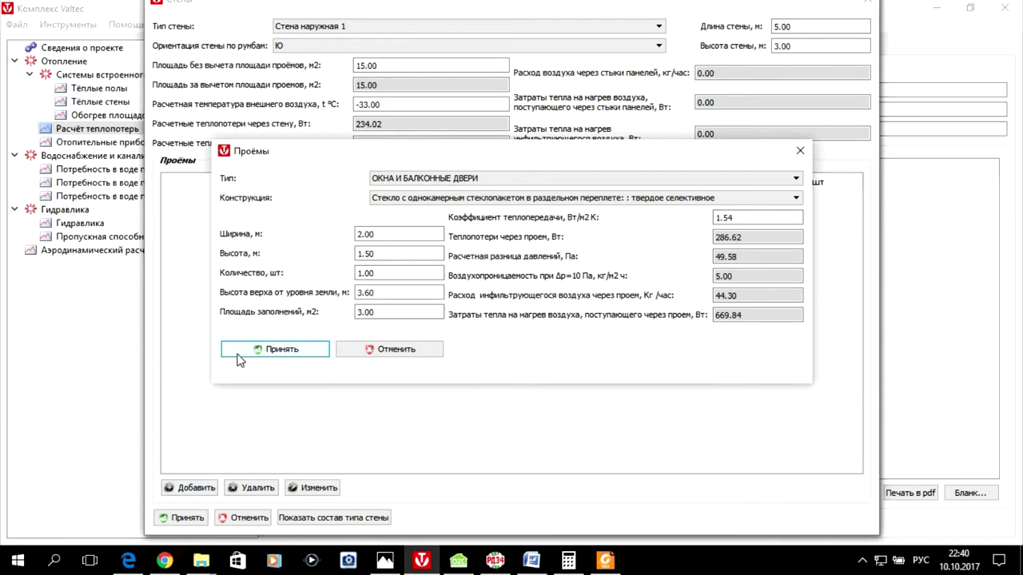
{"action": "left_click", "coordinate": [182, 517]}
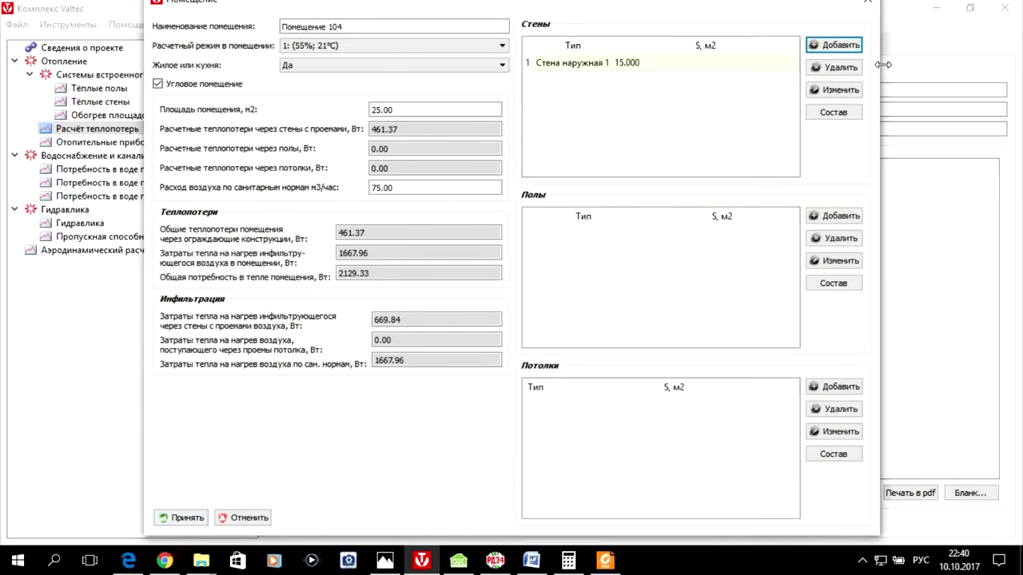
Add a second wall of type Стена наружная 1 to Помещение 104, facing east (В) with a length of 5 m.
{"action": "left_click", "coordinate": [830, 48]}
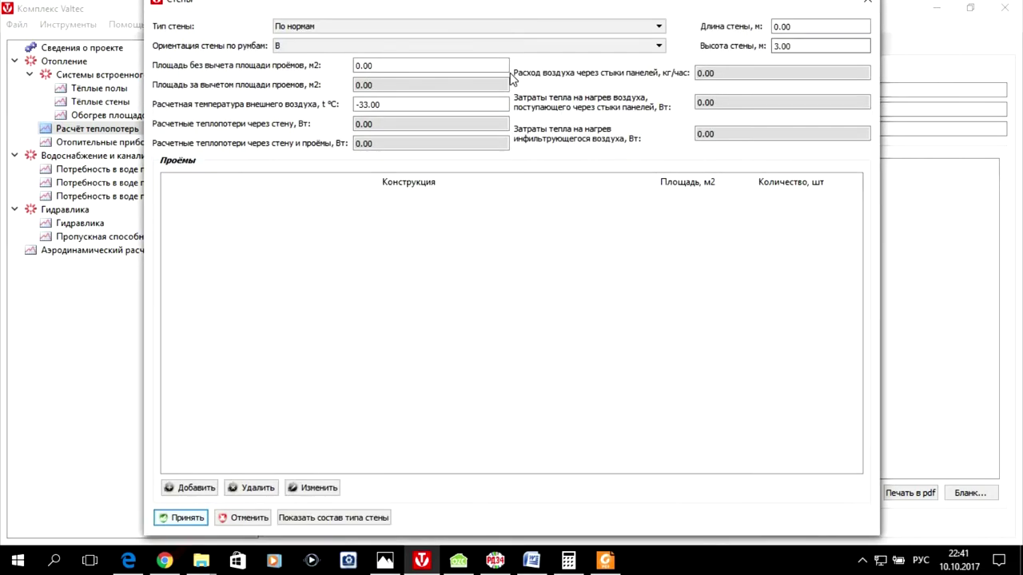
{"action": "left_click", "coordinate": [317, 22]}
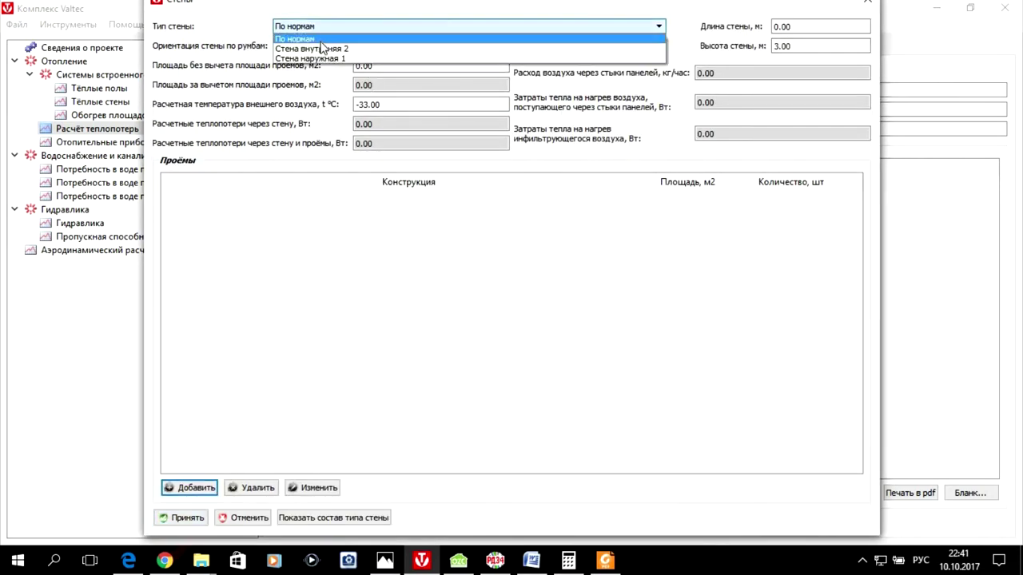
{"action": "left_click", "coordinate": [325, 46]}
{"action": "left_click", "coordinate": [316, 50]}
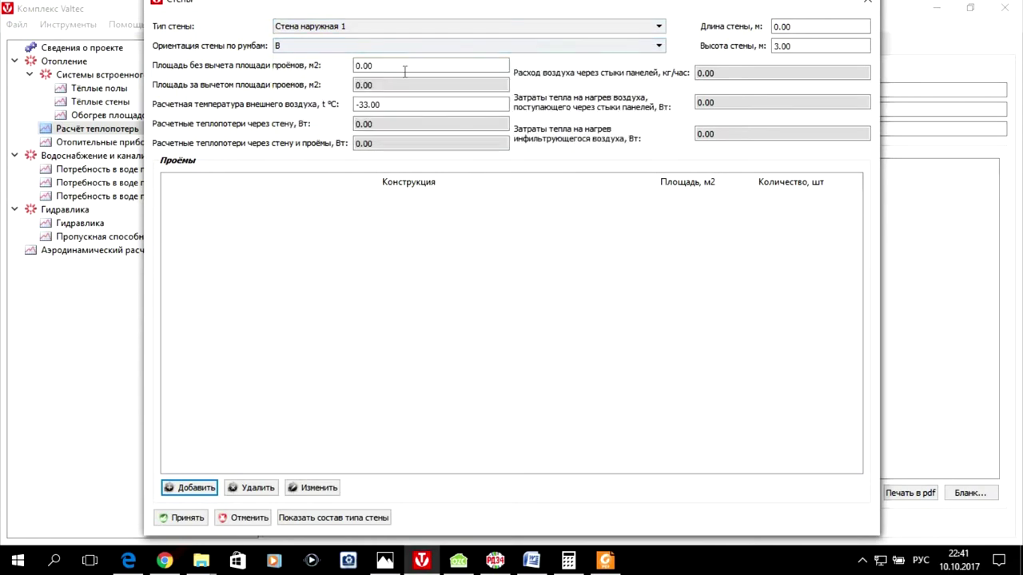
{"action": "left_click", "coordinate": [775, 26]}
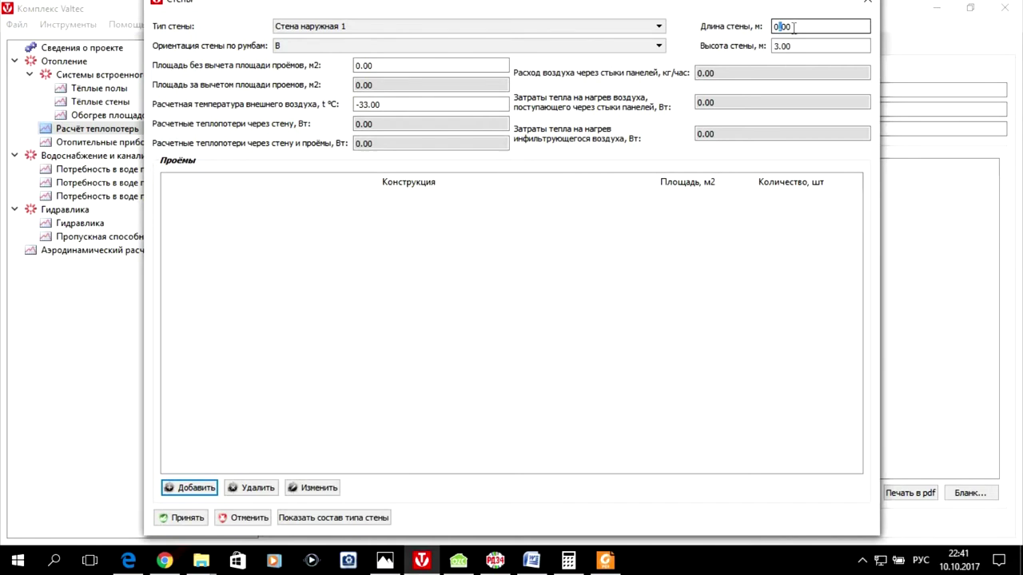
{"action": "type", "text": "5"}
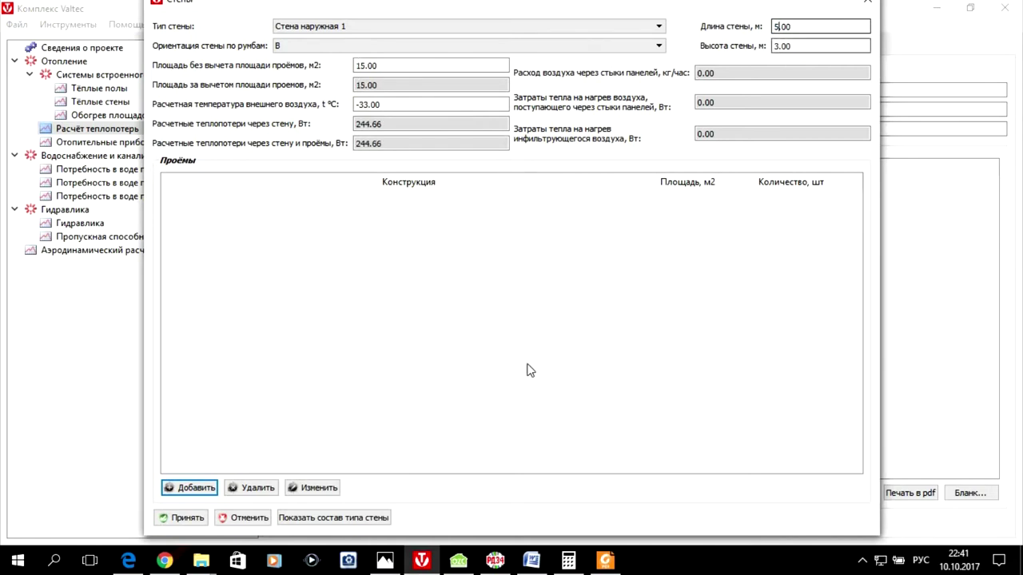
Add the same 2 × 1.50 m selective-glass window to the east wall, keeping the preset values, and save the wall.
{"action": "left_click", "coordinate": [194, 488]}
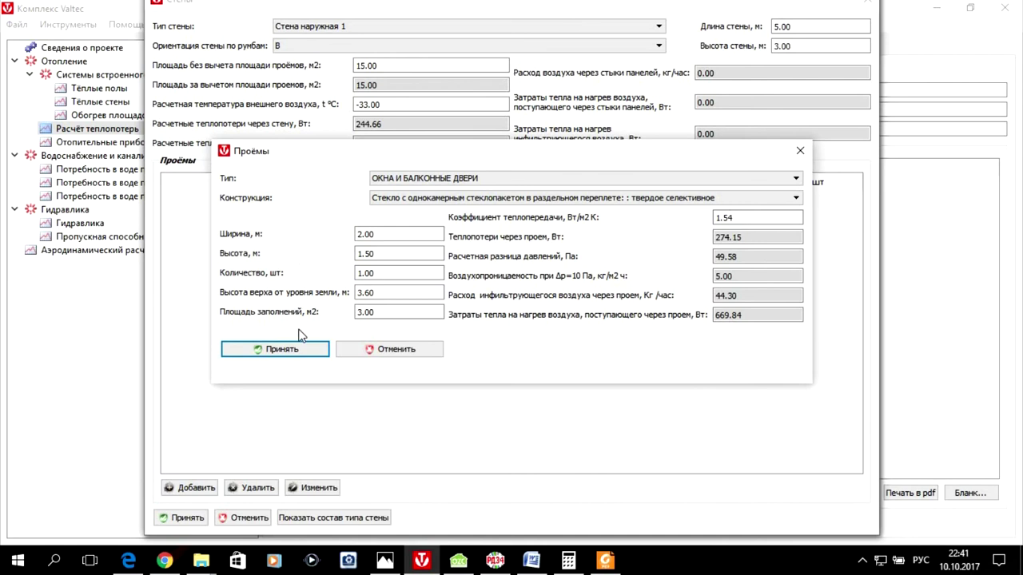
{"action": "left_click", "coordinate": [276, 351]}
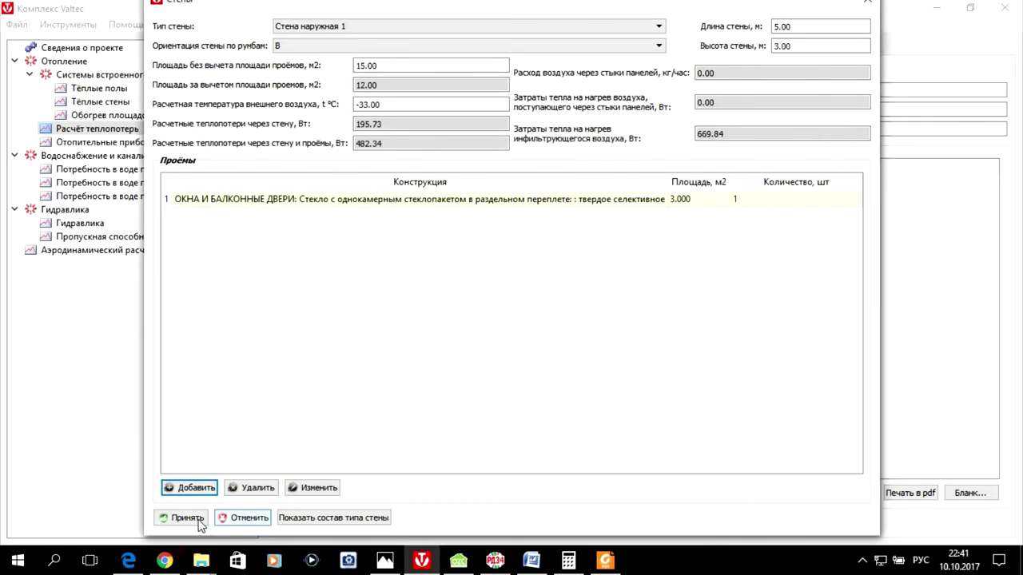
{"action": "left_click", "coordinate": [186, 518]}
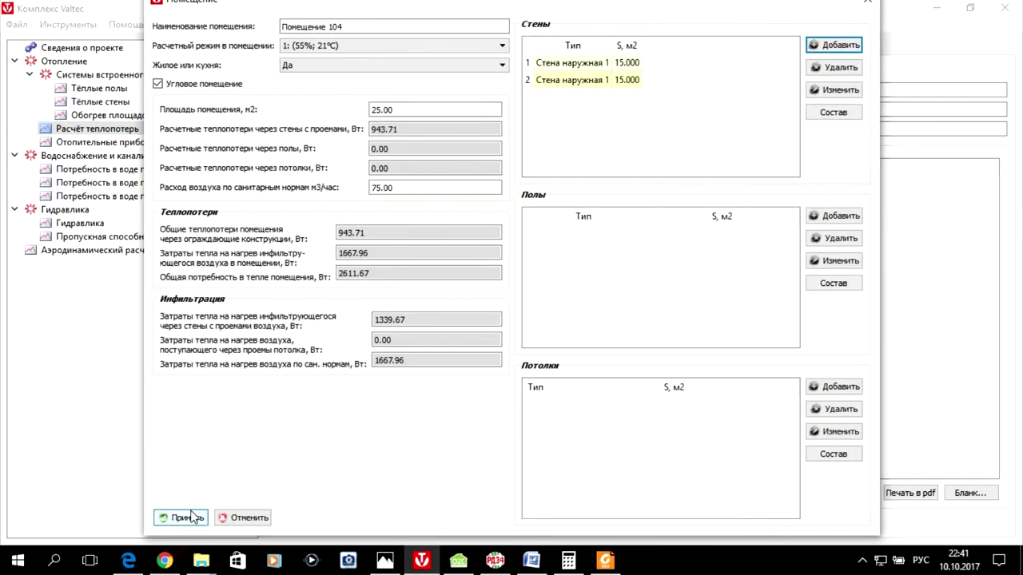
Add a 25 m² floor of type Перекрытие над подвалом 1 to Помещение 104, and save the room and its group.
{"action": "left_click", "coordinate": [834, 216]}
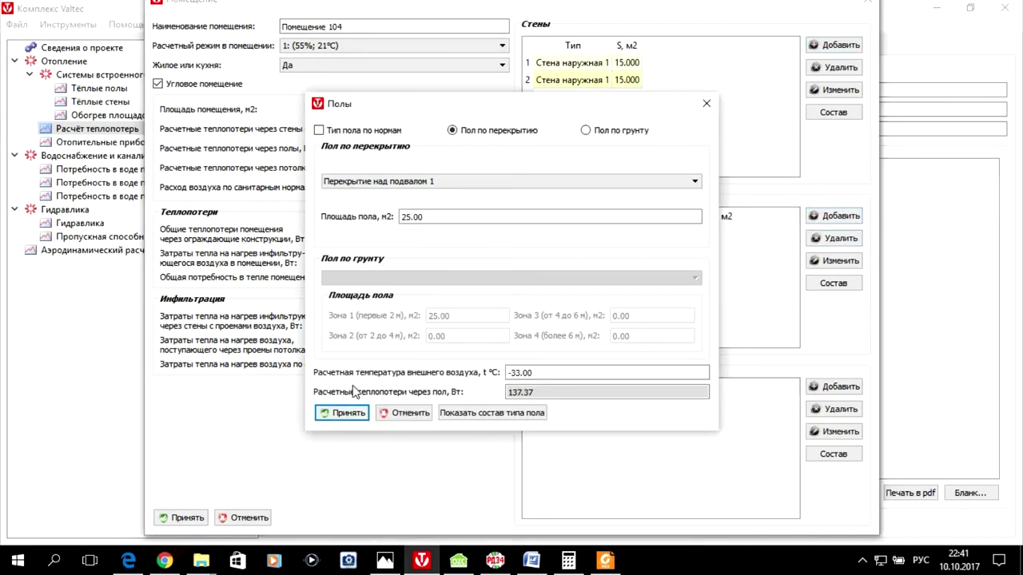
{"action": "left_click", "coordinate": [346, 410]}
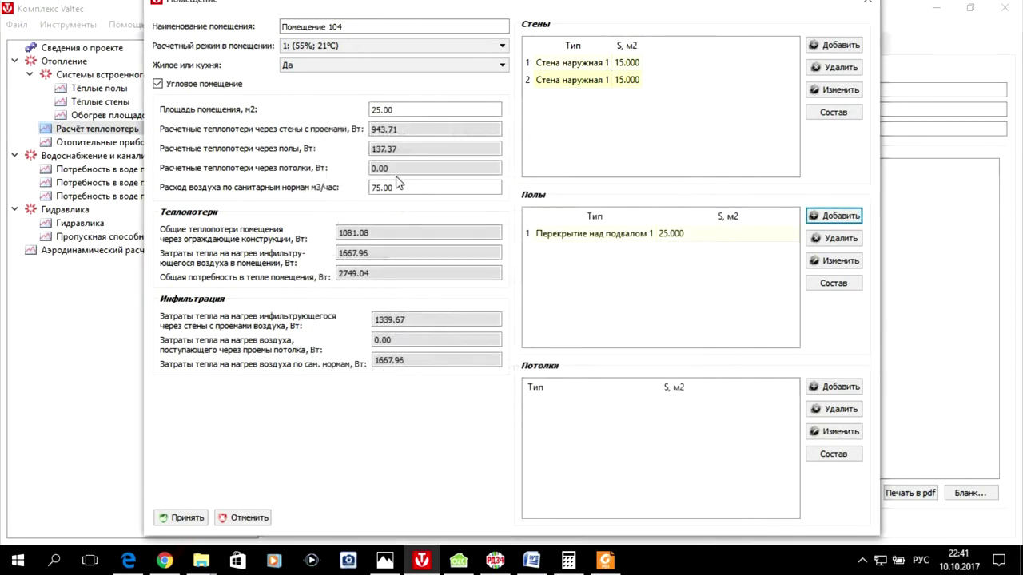
{"action": "left_click", "coordinate": [179, 518]}
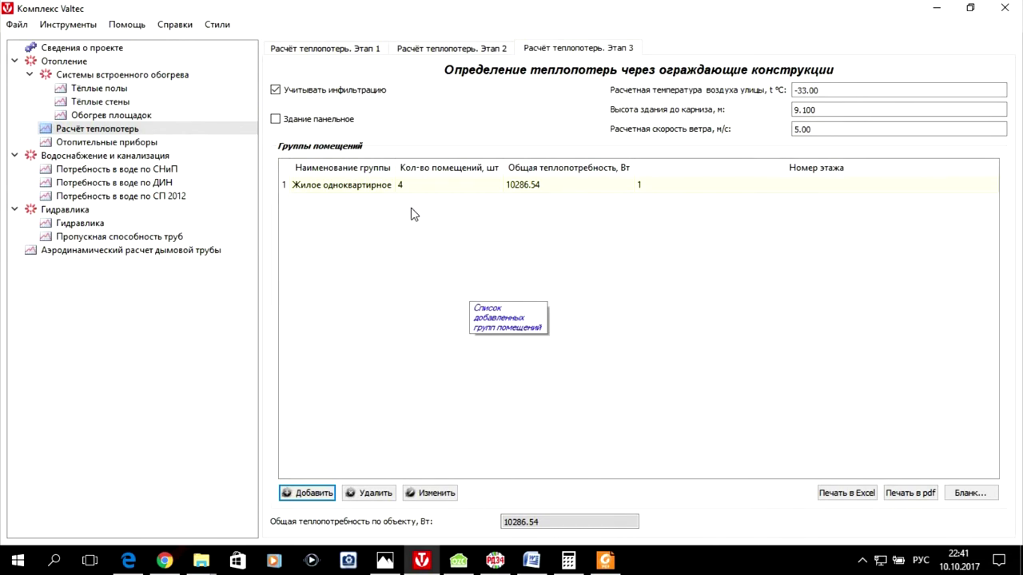
Rename Помещение 203 in the first-floor room group to Помещение 103 and save the change.
{"action": "left_click", "coordinate": [398, 185]}
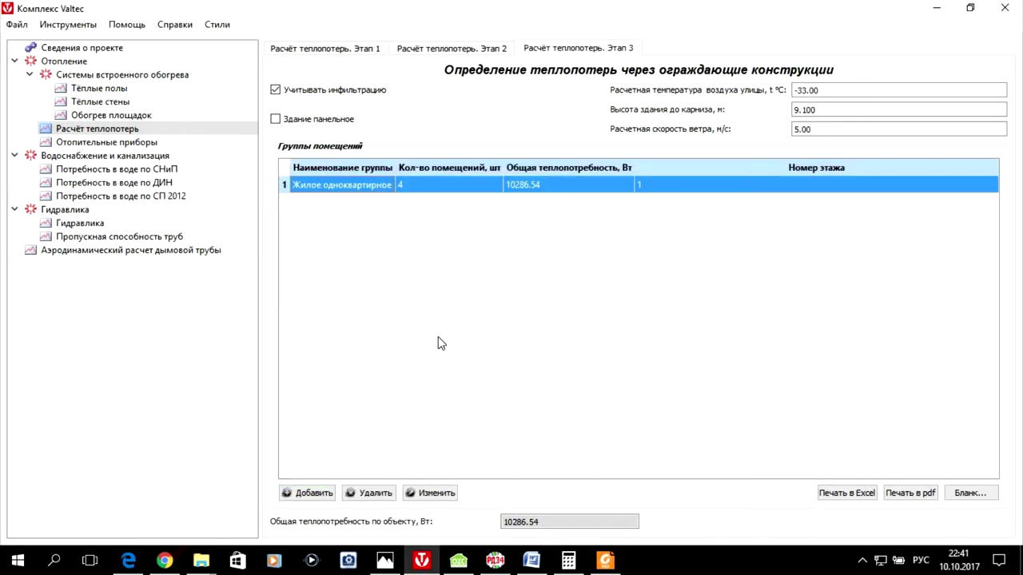
{"action": "left_click", "coordinate": [424, 495]}
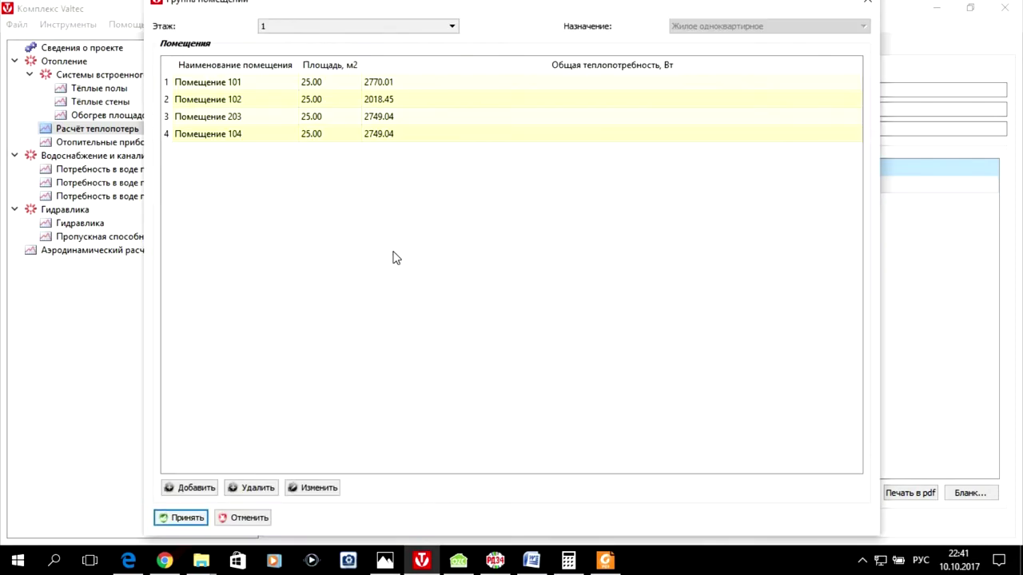
{"action": "left_click", "coordinate": [228, 124]}
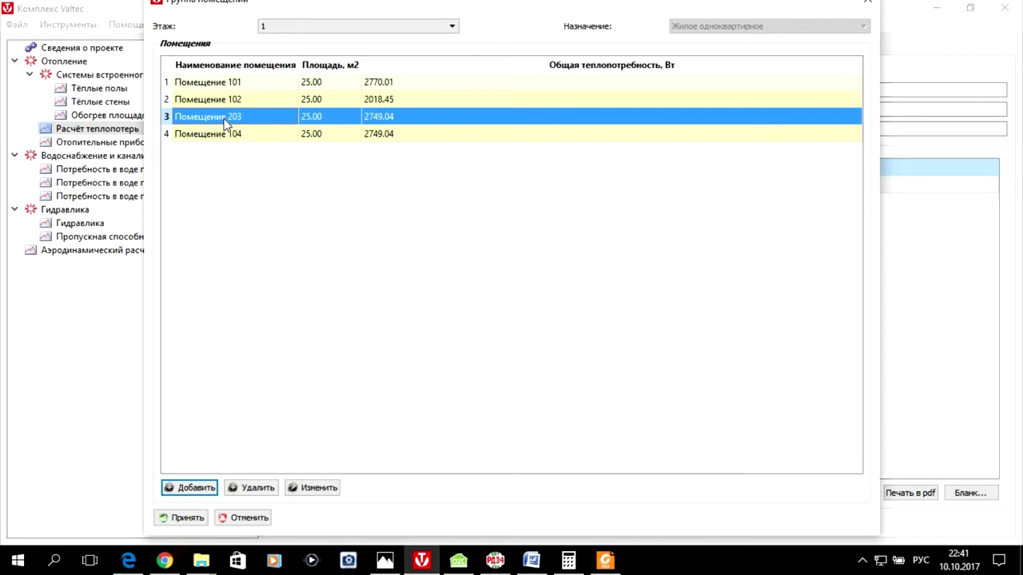
{"action": "left_click", "coordinate": [312, 489]}
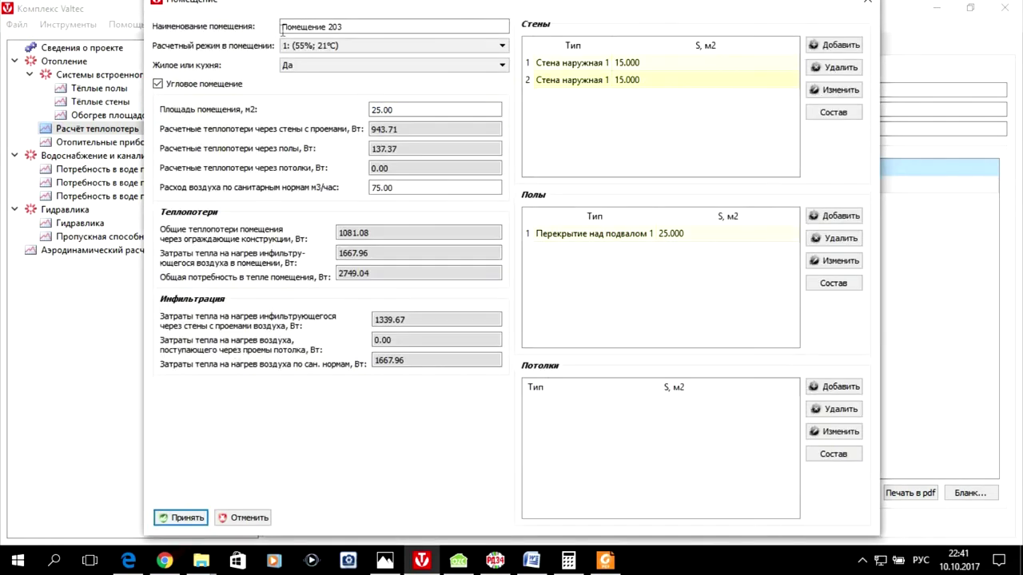
{"action": "type", "text": "1"}
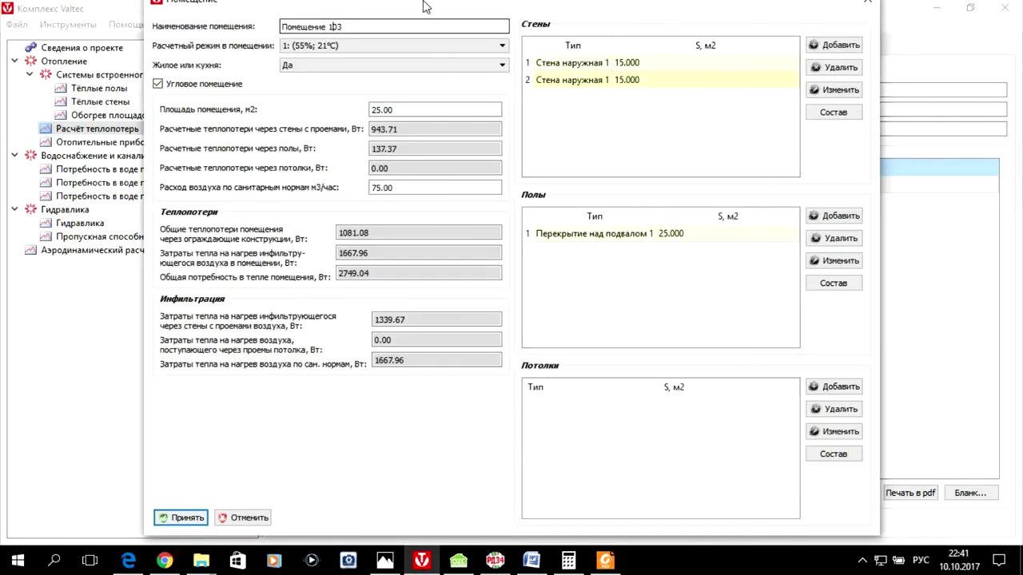
{"action": "left_click", "coordinate": [182, 519]}
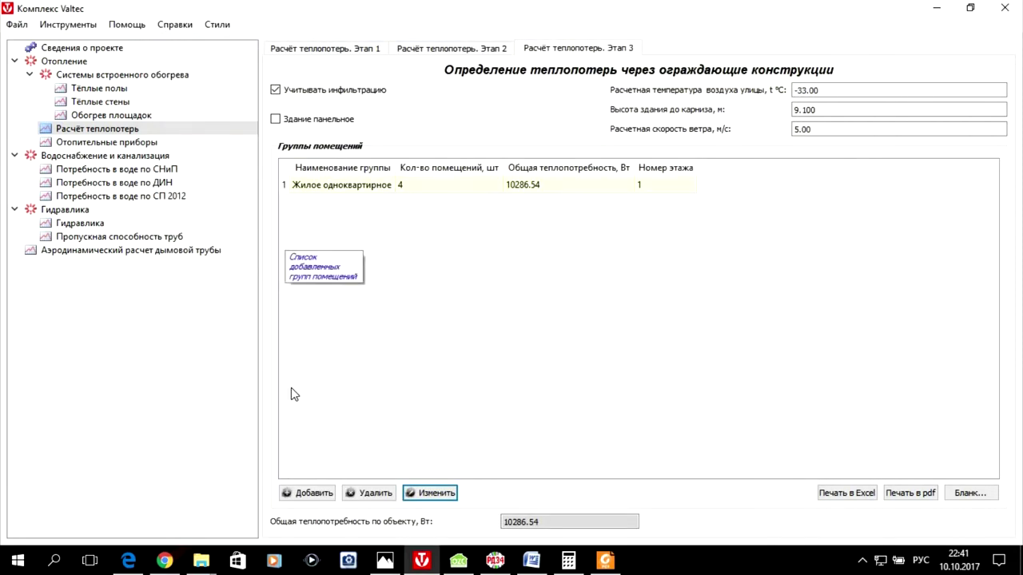
Reopen the first-floor room group to check its room names and heat demands, and close it again.
{"action": "left_click", "coordinate": [435, 495]}
{"action": "left_click", "coordinate": [349, 192]}
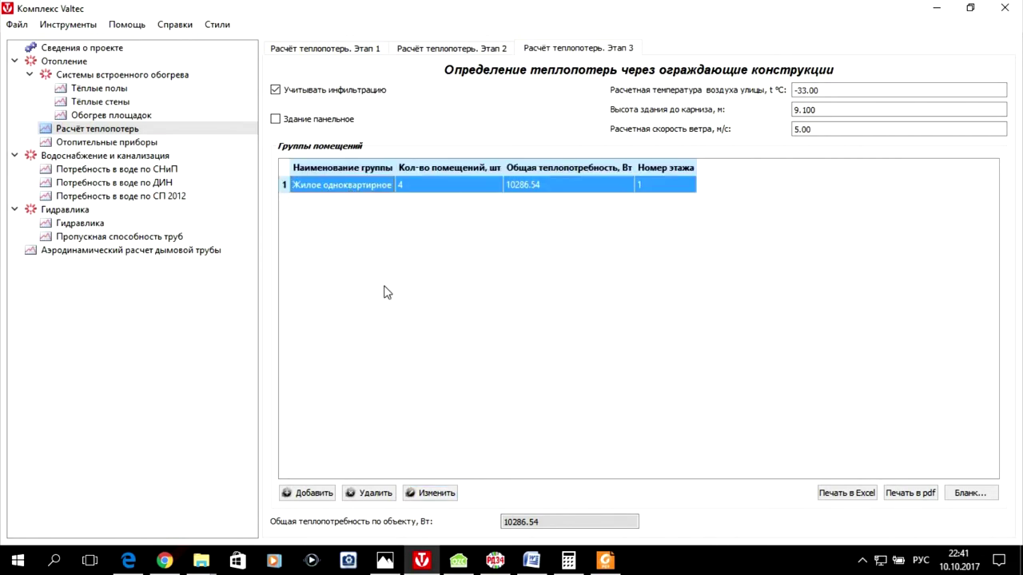
{"action": "left_click", "coordinate": [432, 496]}
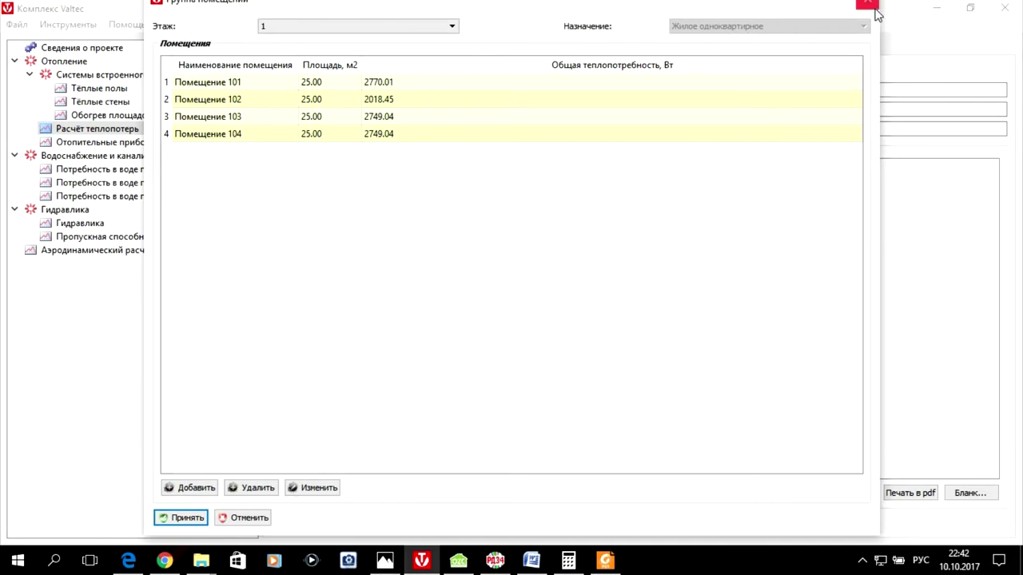
{"action": "left_click", "coordinate": [161, 518]}
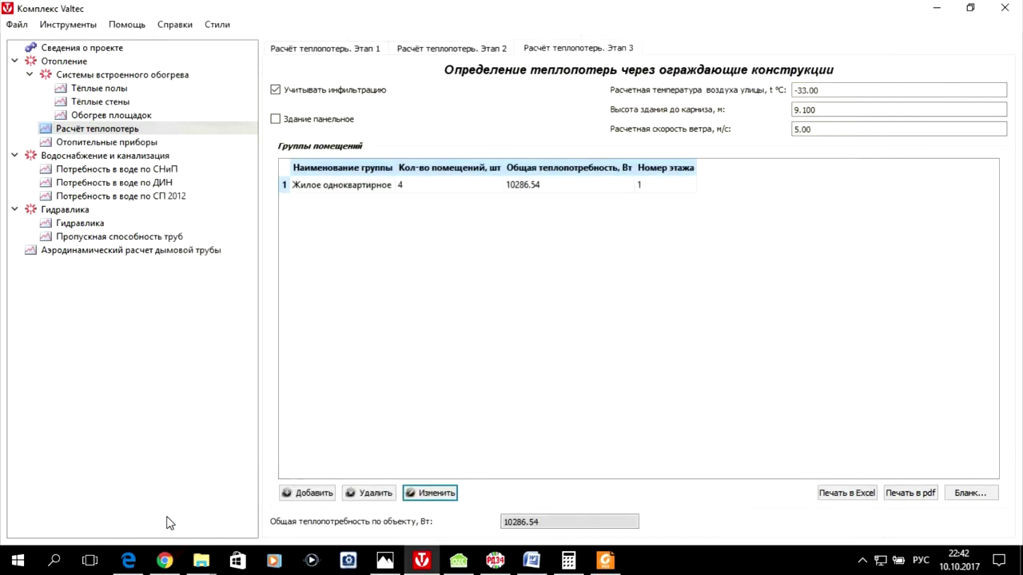
{"action": "left_click", "coordinate": [433, 283]}
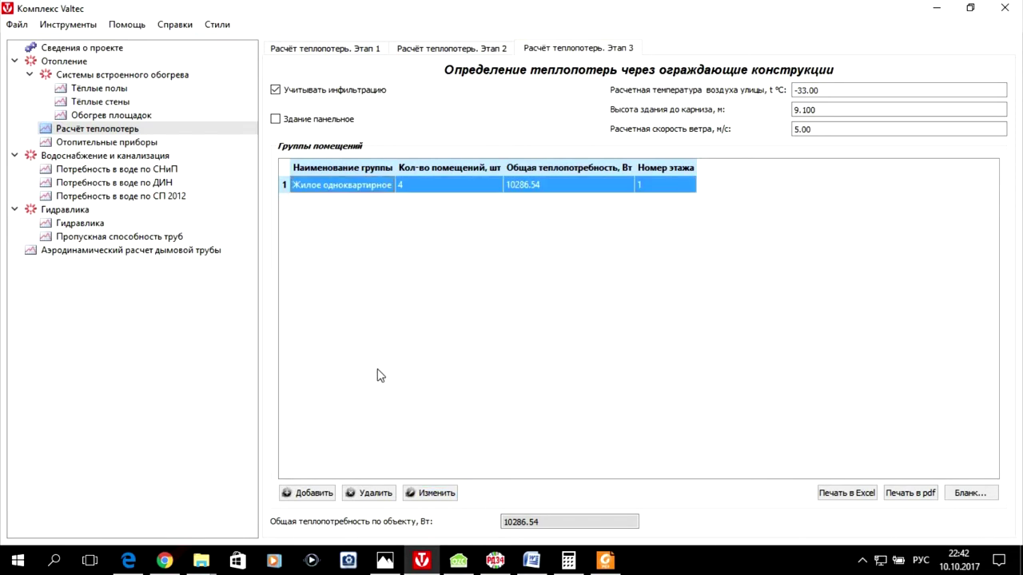
Add a residential room group for floor 2 and start a room in it named Помещение 201.
{"action": "left_click", "coordinate": [303, 496]}
{"action": "left_click", "coordinate": [430, 32]}
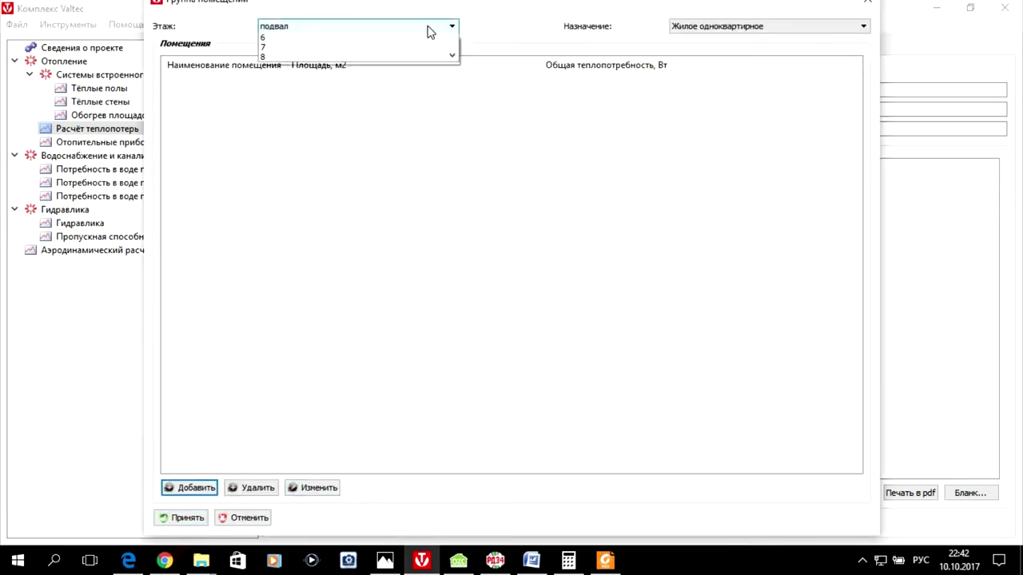
{"action": "left_click", "coordinate": [386, 71]}
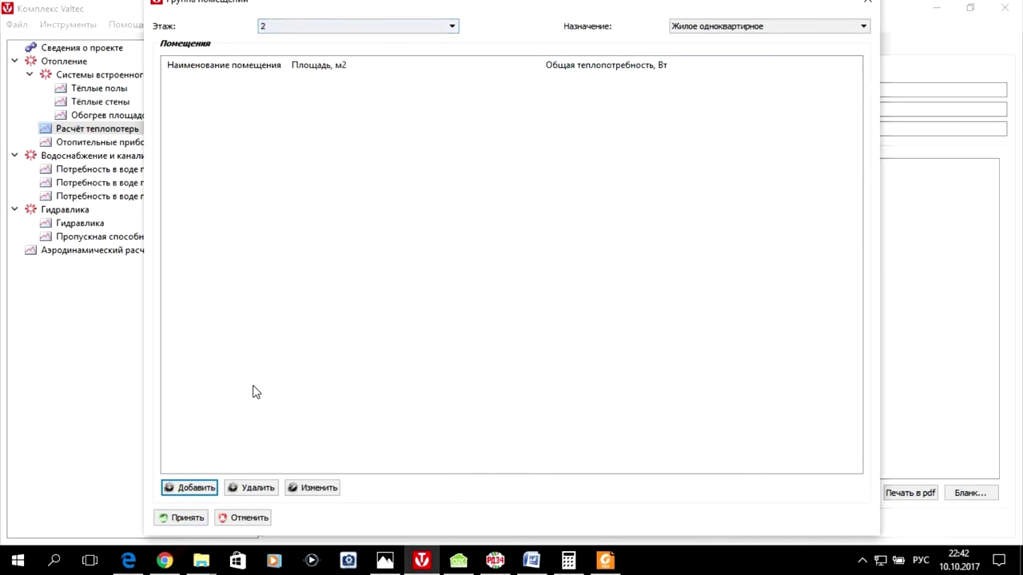
{"action": "left_click", "coordinate": [197, 489]}
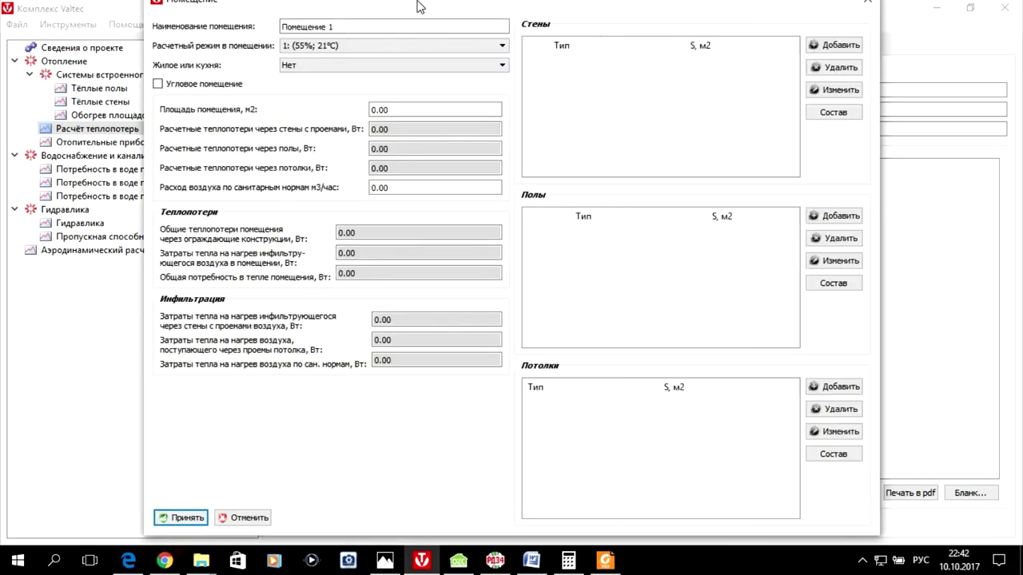
{"action": "left_click", "coordinate": [330, 27]}
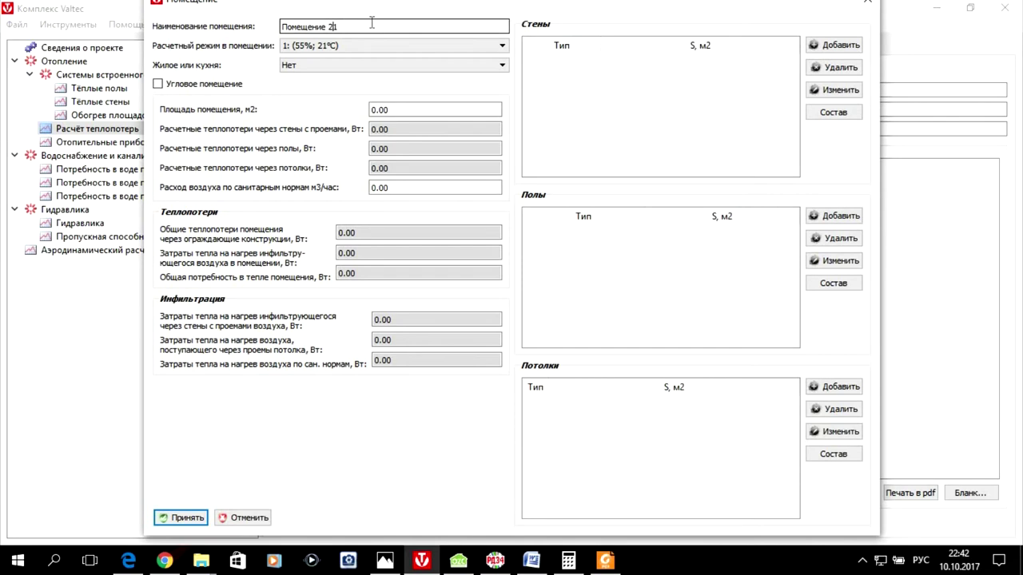
Check the second-floor plan, and mark Помещение 201 as a corner room of the living or kitchen type.
{"action": "left_click", "coordinate": [384, 560]}
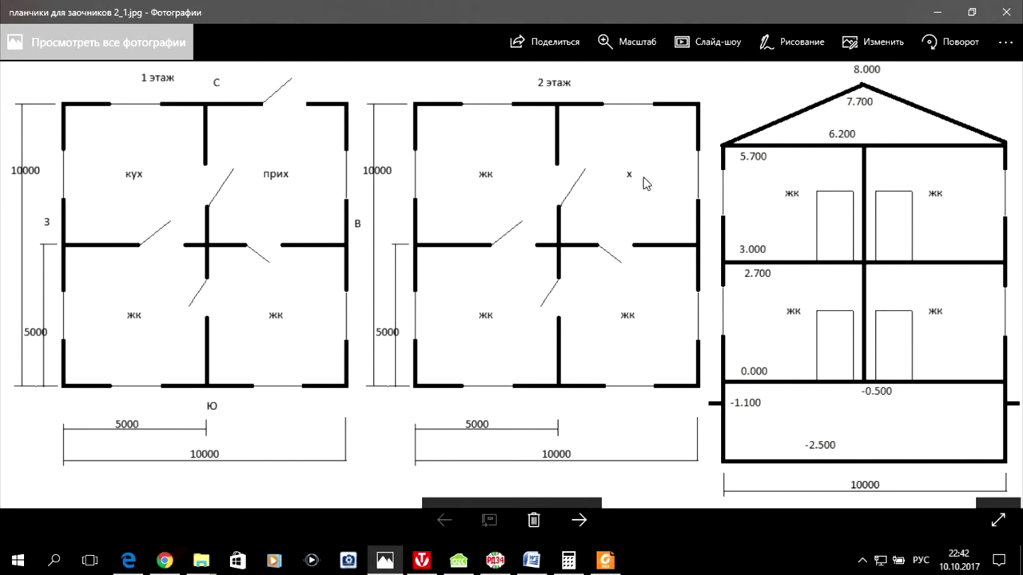
{"action": "left_click", "coordinate": [935, 13]}
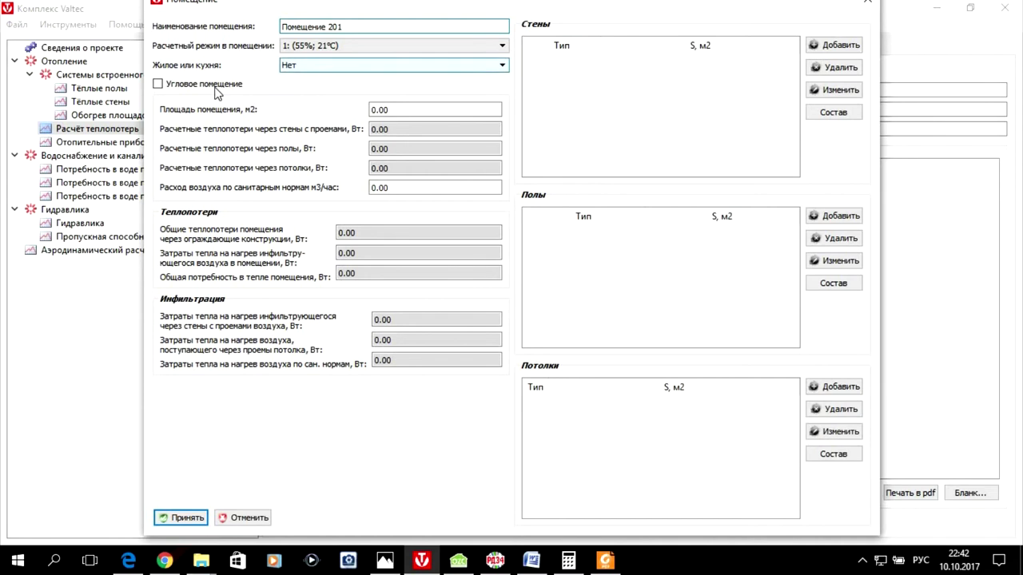
{"action": "left_click", "coordinate": [157, 84]}
{"action": "left_click", "coordinate": [297, 67]}
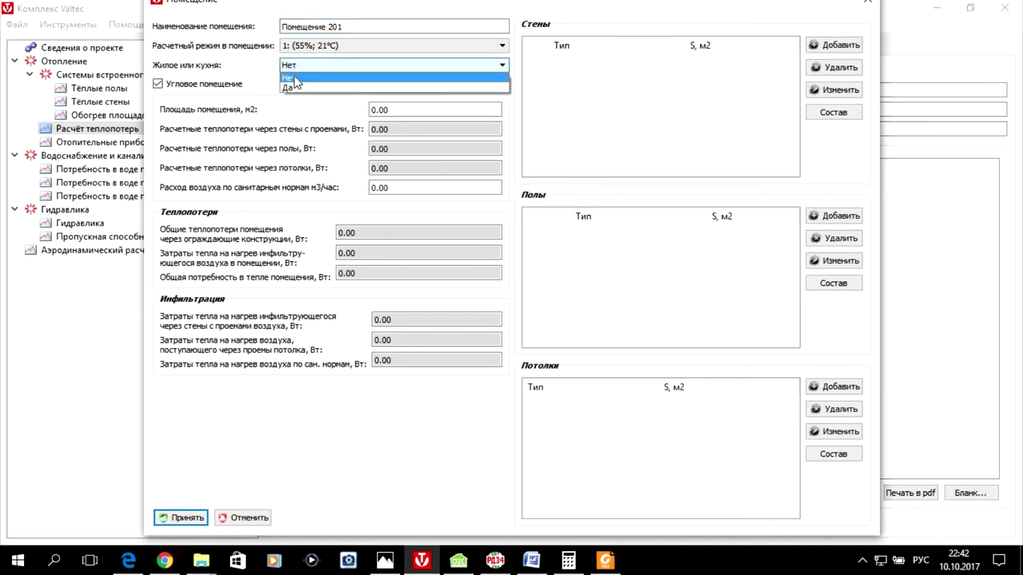
{"action": "left_click", "coordinate": [296, 85]}
Set the area of Помещение 201 to 25 m².
{"action": "left_click", "coordinate": [372, 110]}
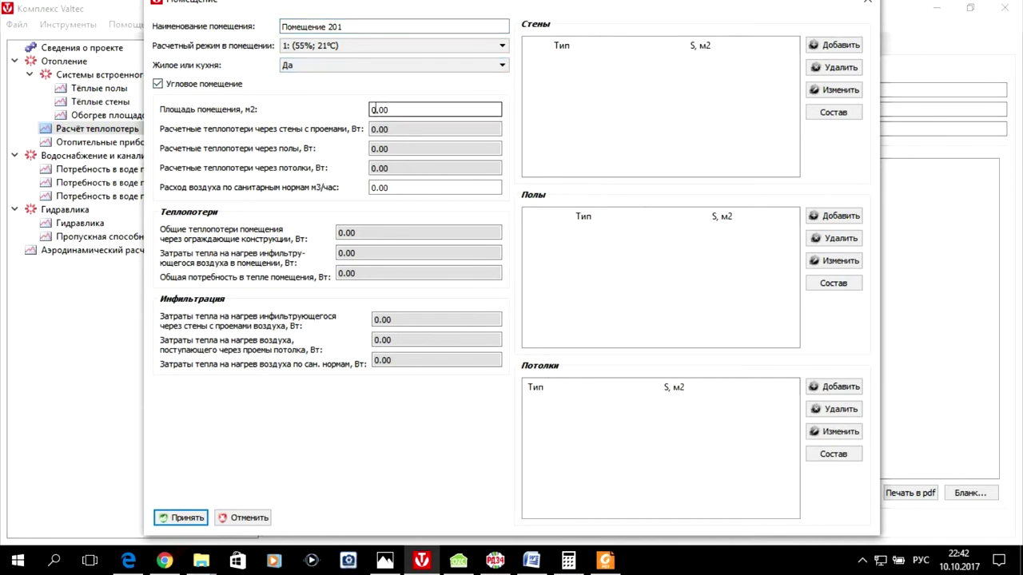
{"action": "key", "text": "Delete"}
{"action": "key", "text": "Delete"}
{"action": "key", "text": "Delete"}
{"action": "key", "text": "Delete"}
{"action": "type", "text": "25"}
{"action": "key", "text": "Return"}
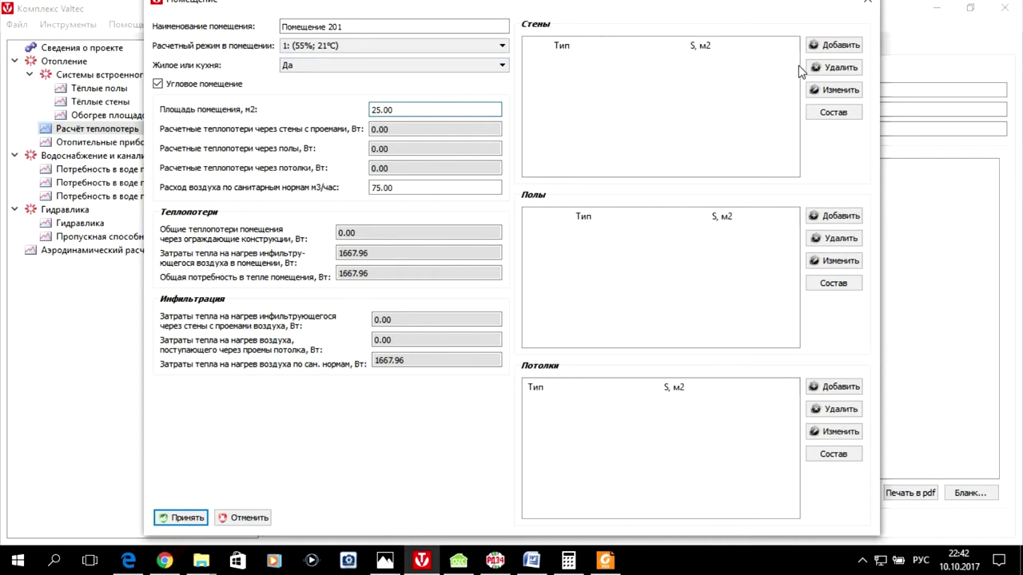
Add a west-facing (З) wall of type Стена наружная 1 to Помещение 201 with a length of 5 m.
{"action": "left_click", "coordinate": [852, 45]}
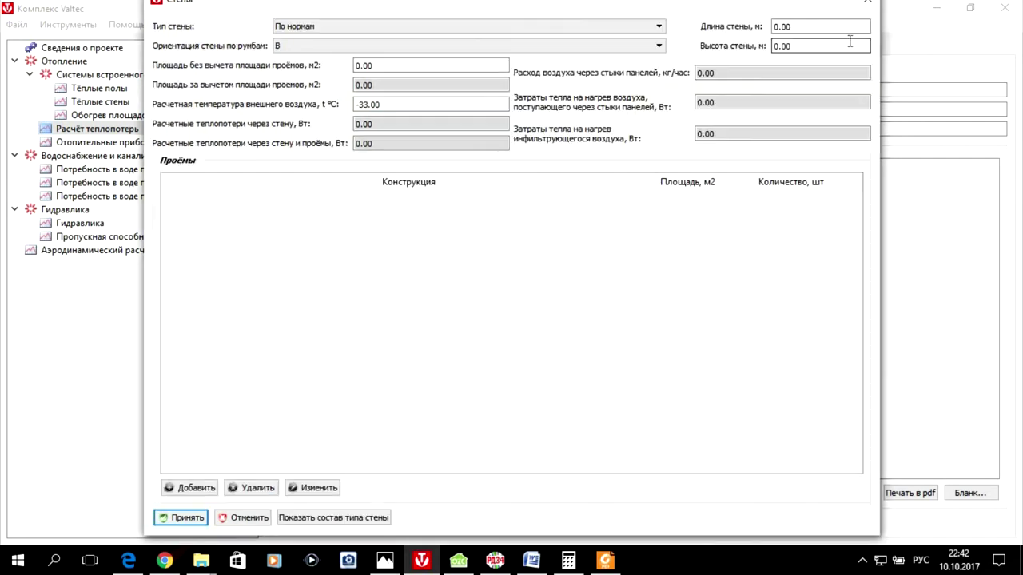
{"action": "left_click", "coordinate": [509, 27]}
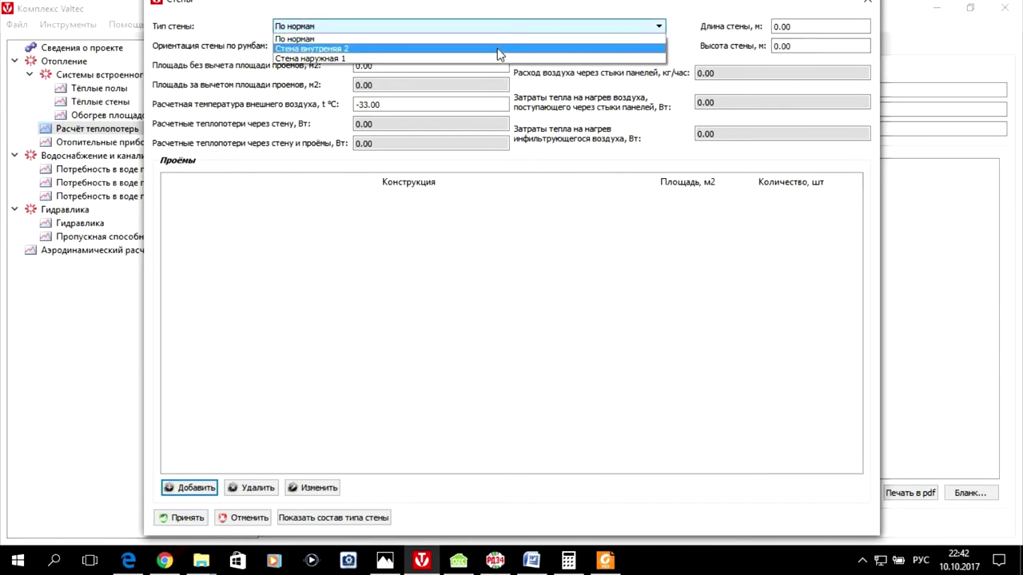
{"action": "double_click", "coordinate": [497, 49]}
{"action": "left_click", "coordinate": [488, 27]}
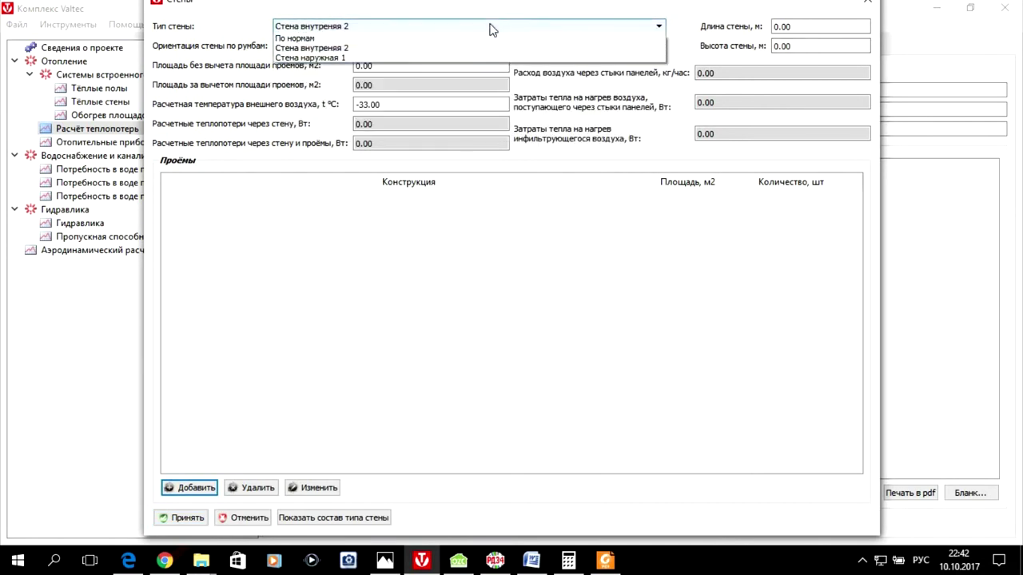
{"action": "left_click", "coordinate": [477, 59]}
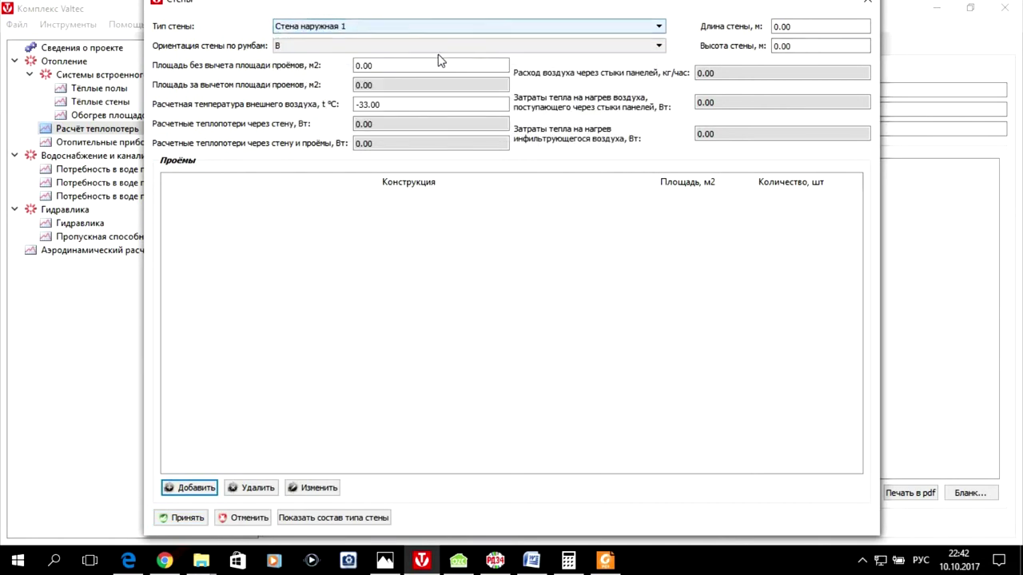
{"action": "left_click", "coordinate": [350, 48]}
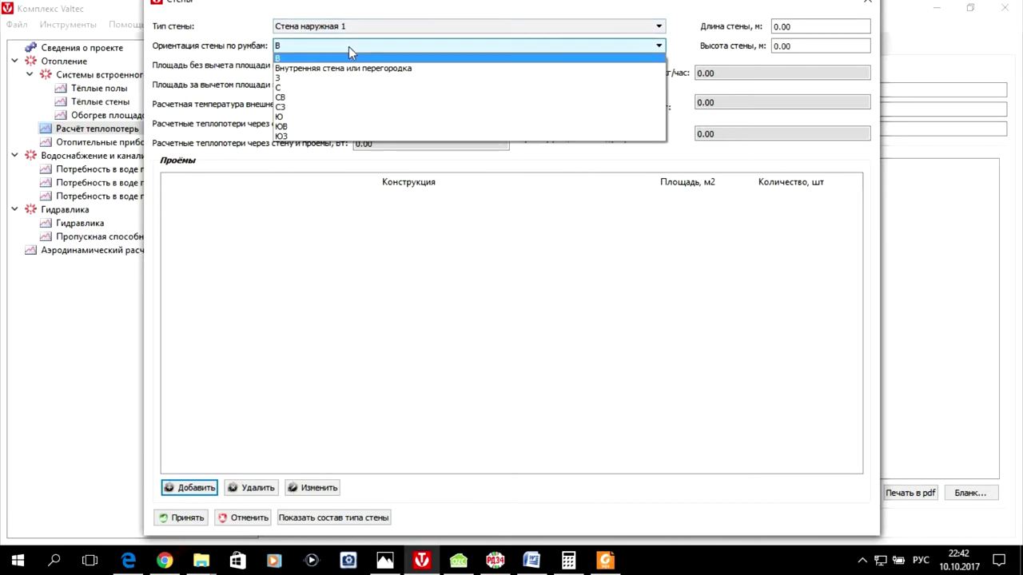
{"action": "left_click", "coordinate": [329, 78]}
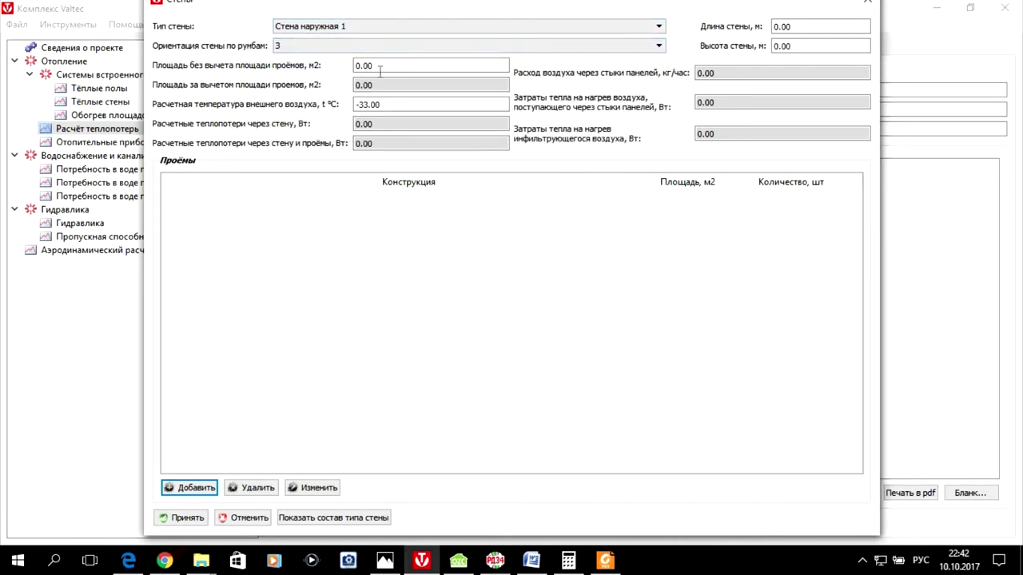
{"action": "left_click", "coordinate": [774, 27]}
{"action": "left_click", "coordinate": [821, 45]}
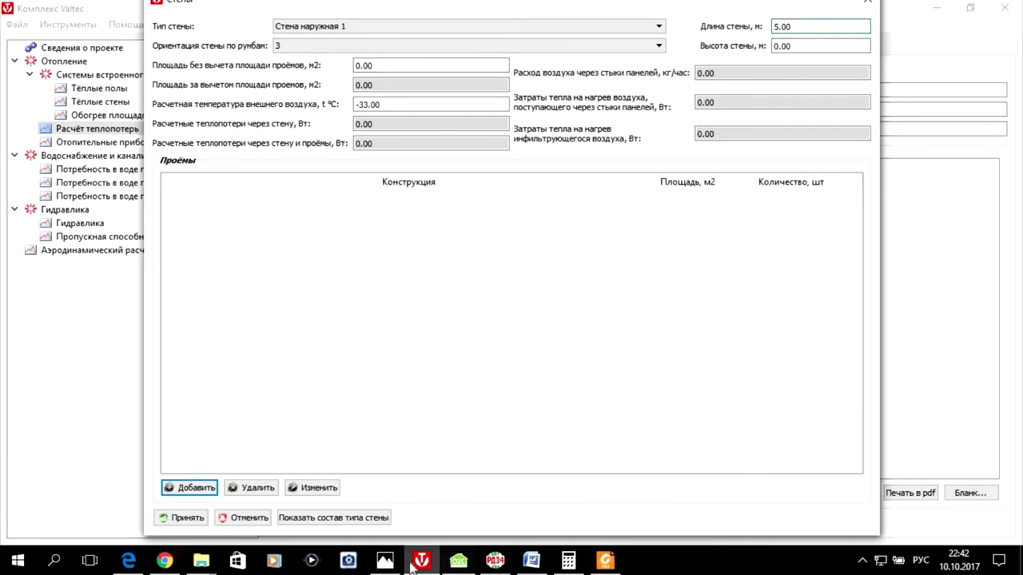
Look up the height of 2 ЭТАЖ in Oventrop and the house section, and set the Valtec west wall's height to 3.20 m.
{"action": "left_click", "coordinate": [458, 562]}
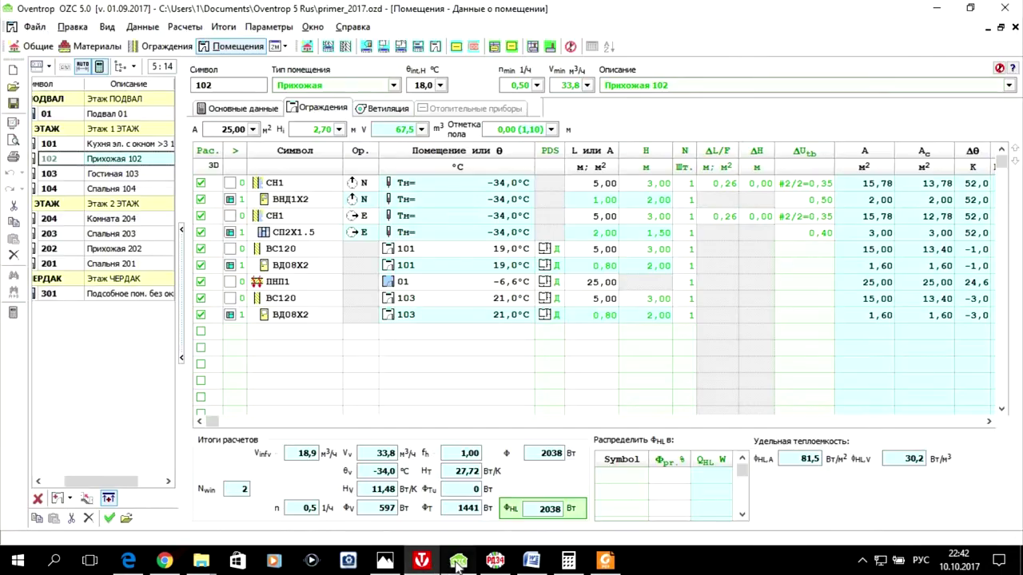
{"action": "double_click", "coordinate": [109, 203]}
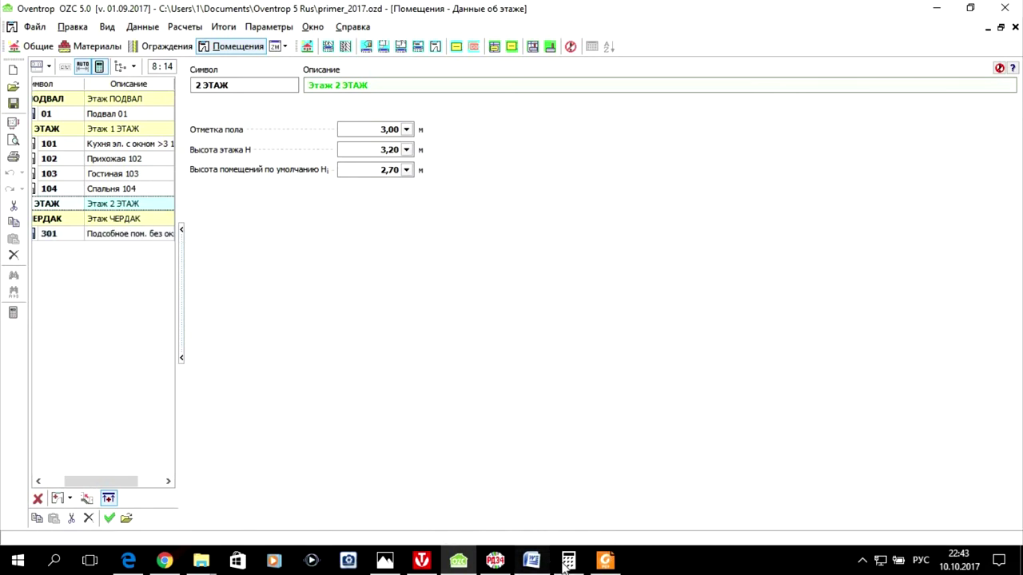
{"action": "left_click", "coordinate": [386, 561]}
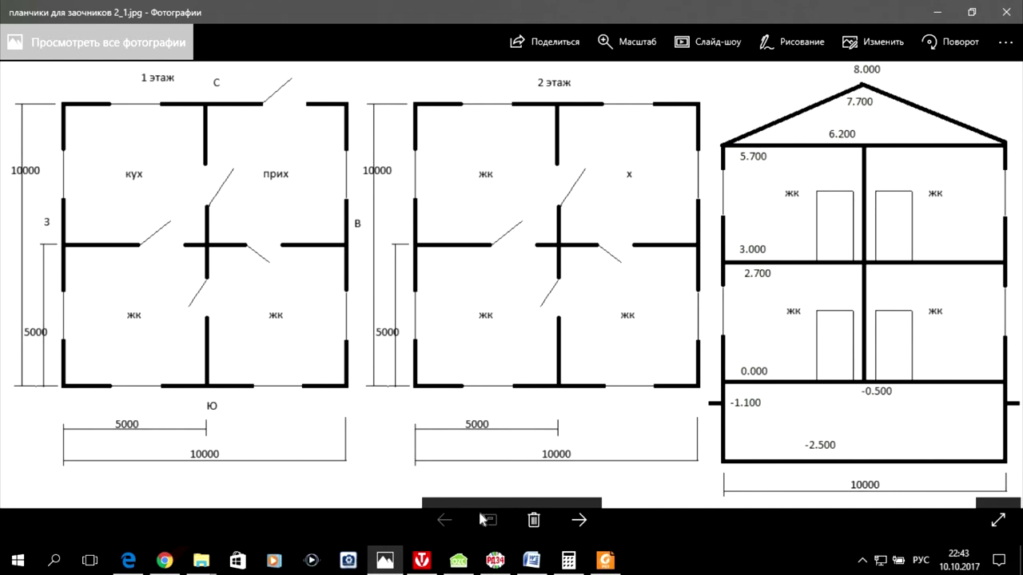
{"action": "left_click", "coordinate": [427, 562]}
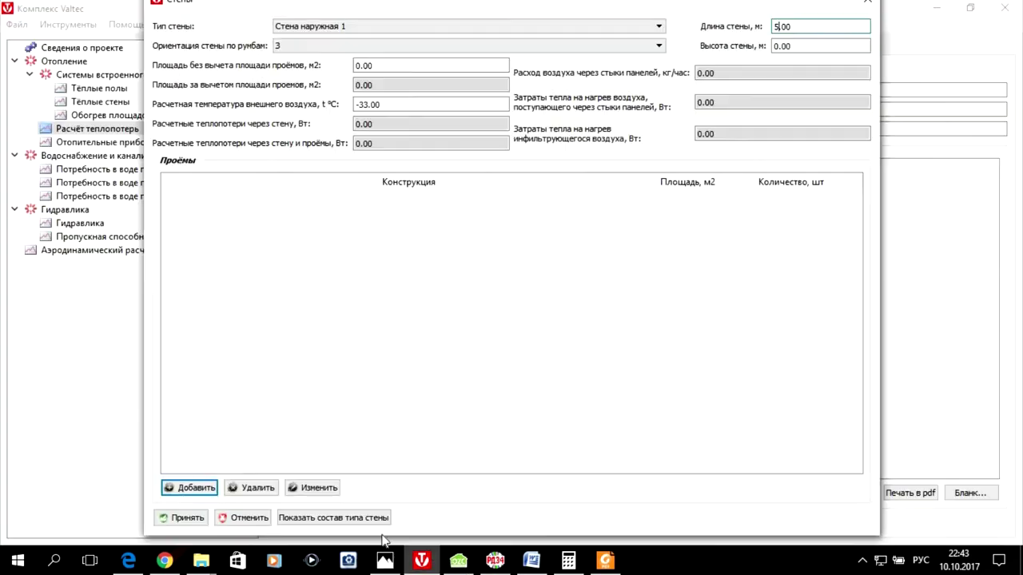
{"action": "left_click", "coordinate": [801, 52]}
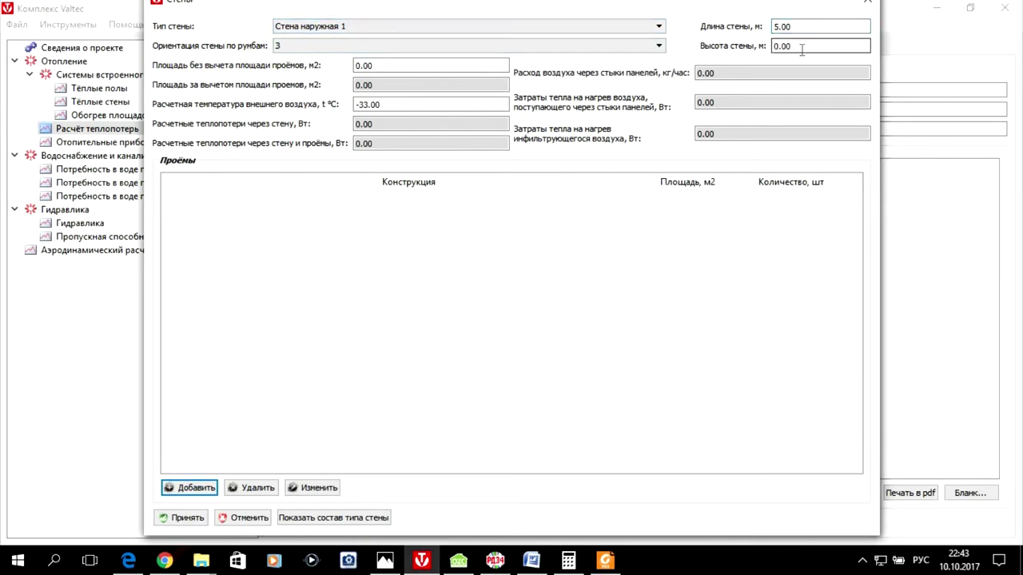
{"action": "type", "text": "3.20"}
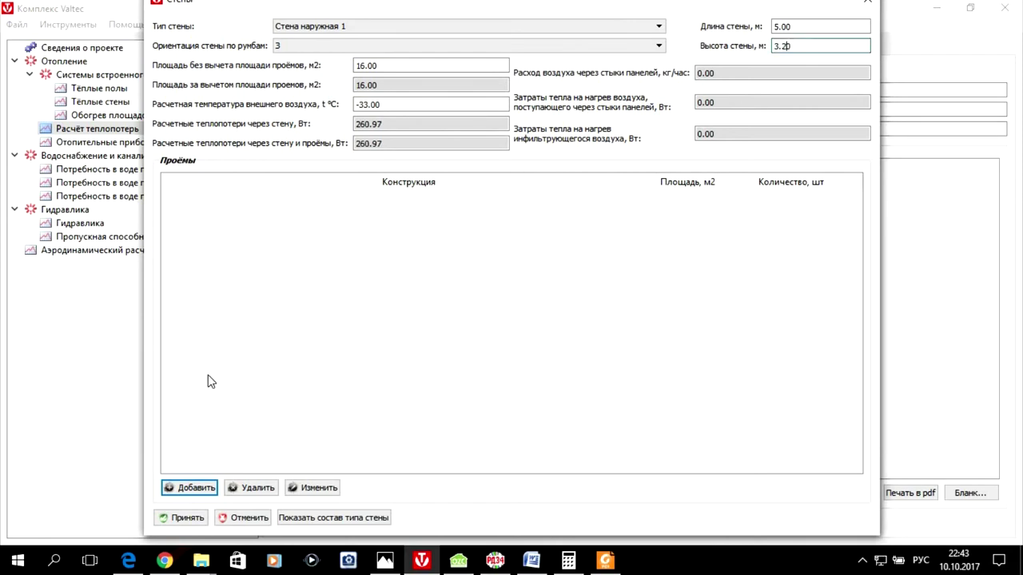
Add a window opening to the west wall using Стекло с однокамерным стеклопакетом в раздельном переплете: твердое селективное.
{"action": "left_click", "coordinate": [193, 485]}
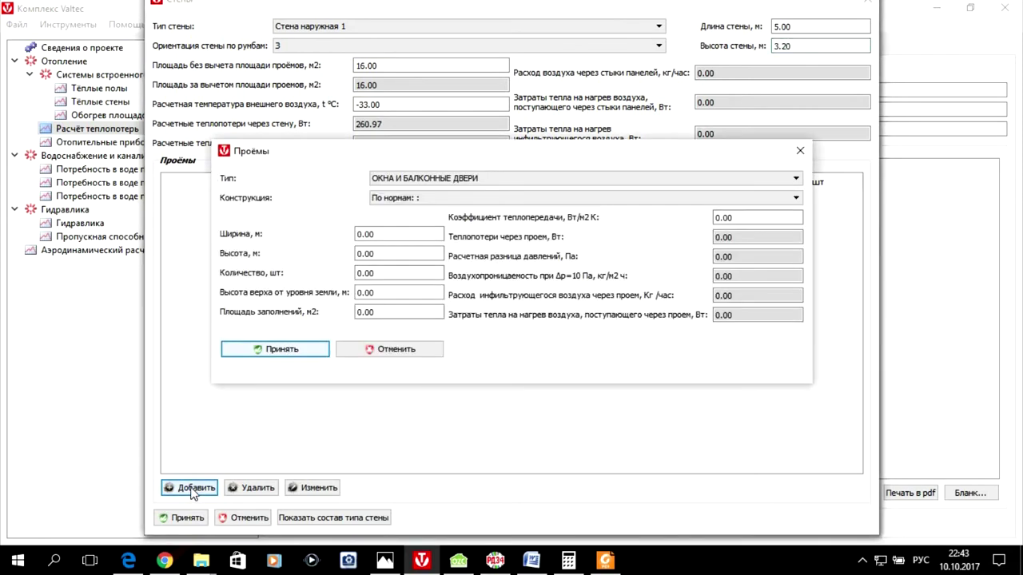
{"action": "left_click", "coordinate": [483, 204]}
{"action": "scroll", "coordinate": [550, 240], "scroll_direction": "down", "scroll_amount": 10}
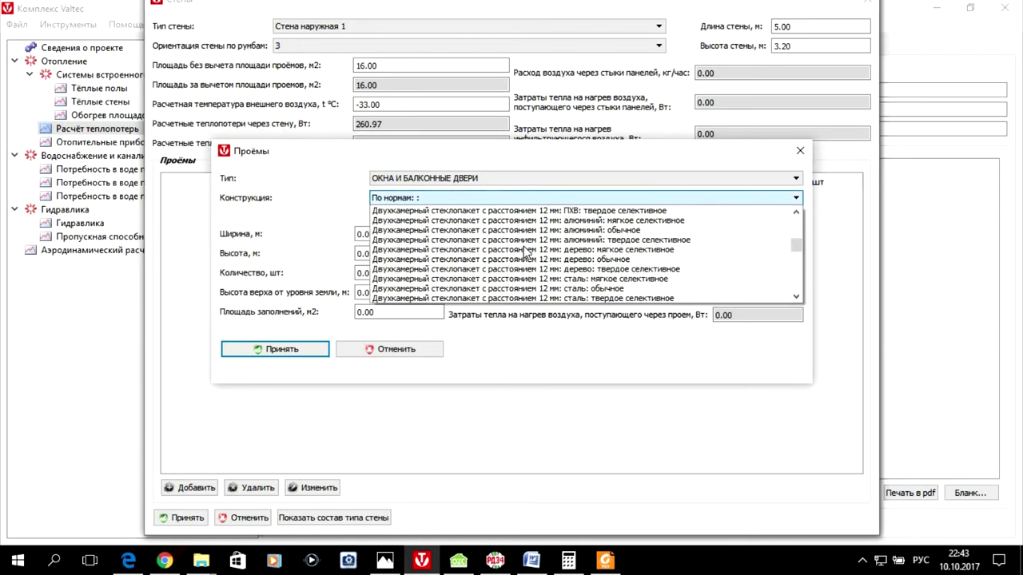
{"action": "left_click", "coordinate": [561, 205]}
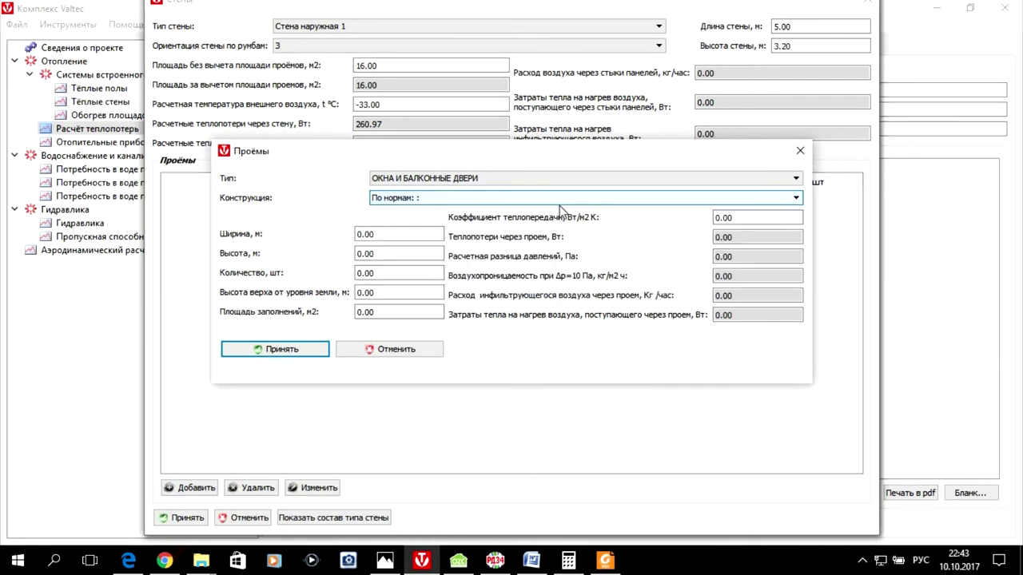
{"action": "left_click", "coordinate": [562, 204]}
{"action": "scroll", "coordinate": [623, 244], "scroll_direction": "down", "scroll_amount": 10}
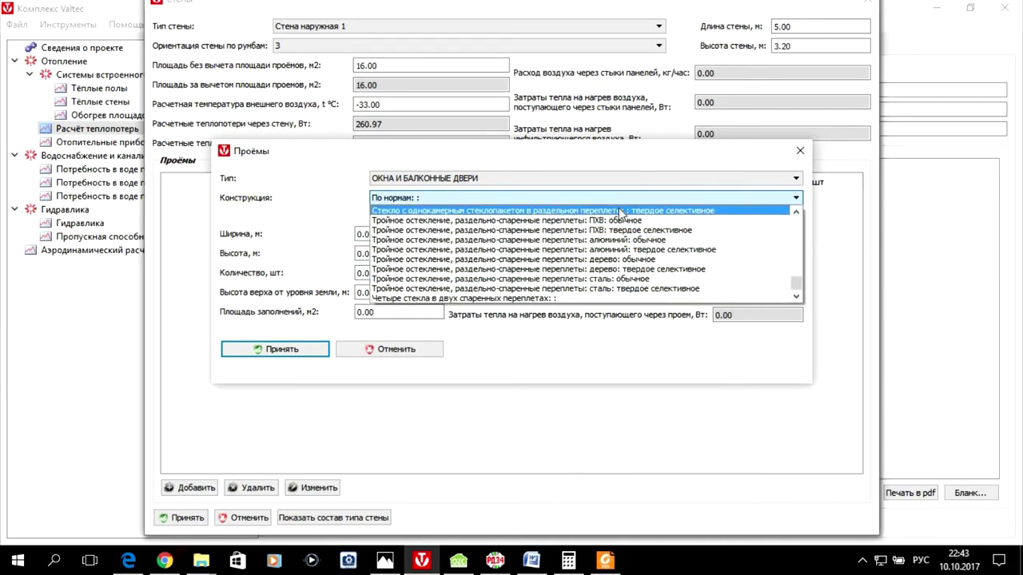
{"action": "left_click", "coordinate": [619, 212]}
Set the window's width to 2 m, height to 1.50 m and quantity to 1.
{"action": "left_click", "coordinate": [359, 233]}
{"action": "type", "text": "2"}
{"action": "left_click", "coordinate": [361, 258]}
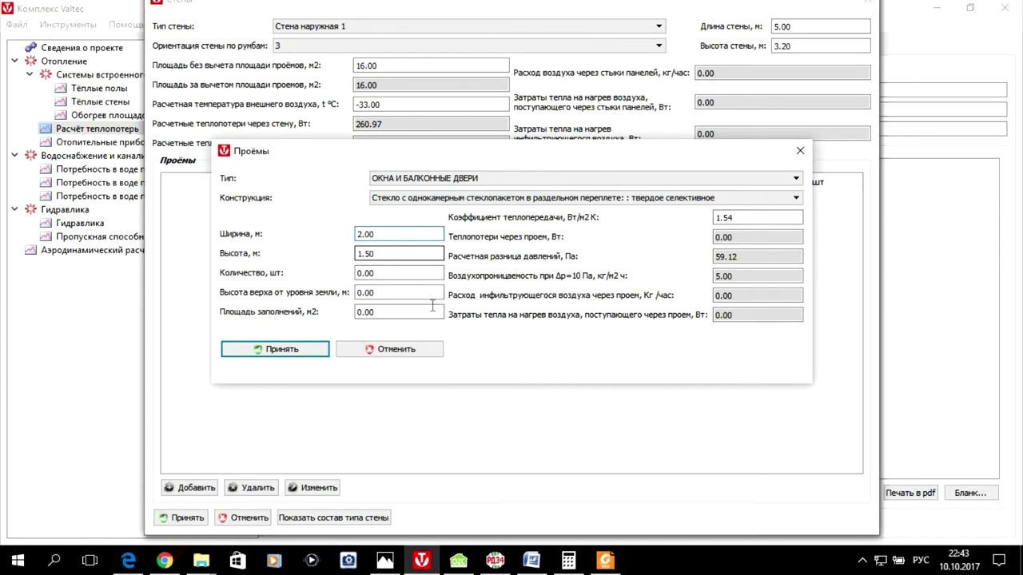
{"action": "left_click", "coordinate": [358, 273]}
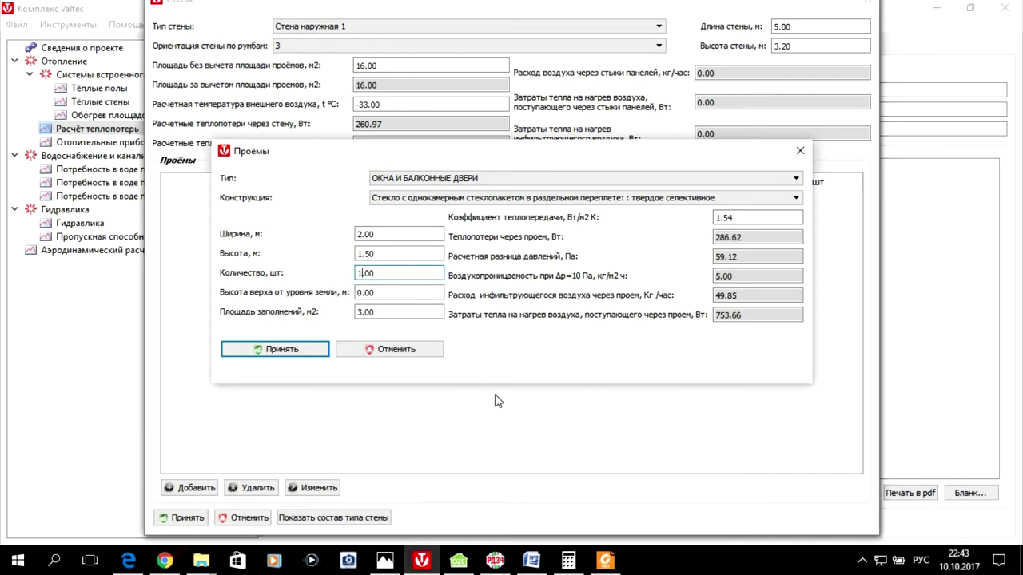
Check the levels on the house section, set the window's top height above ground to 6.60 m, and save the window and wall.
{"action": "left_click", "coordinate": [385, 560]}
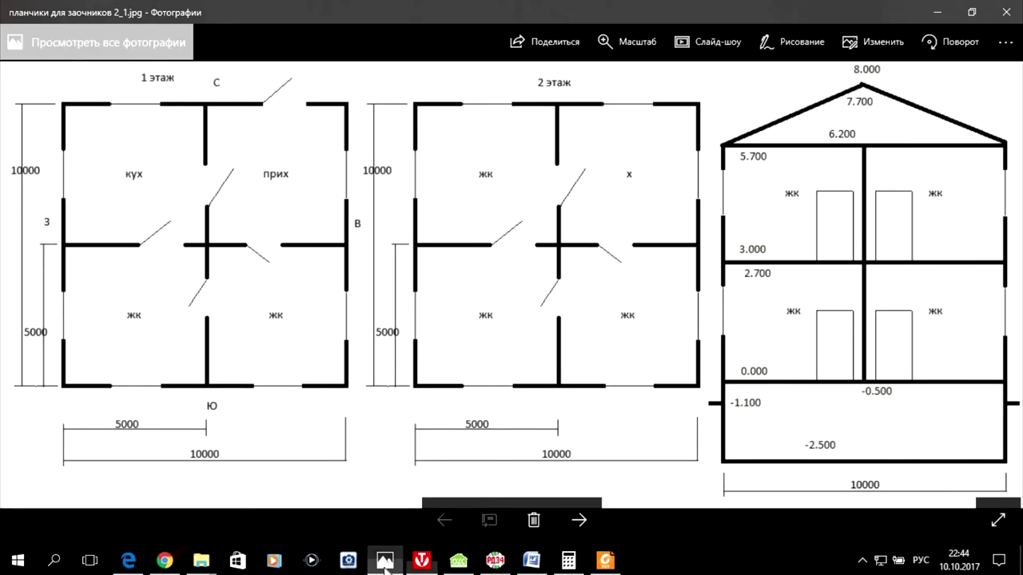
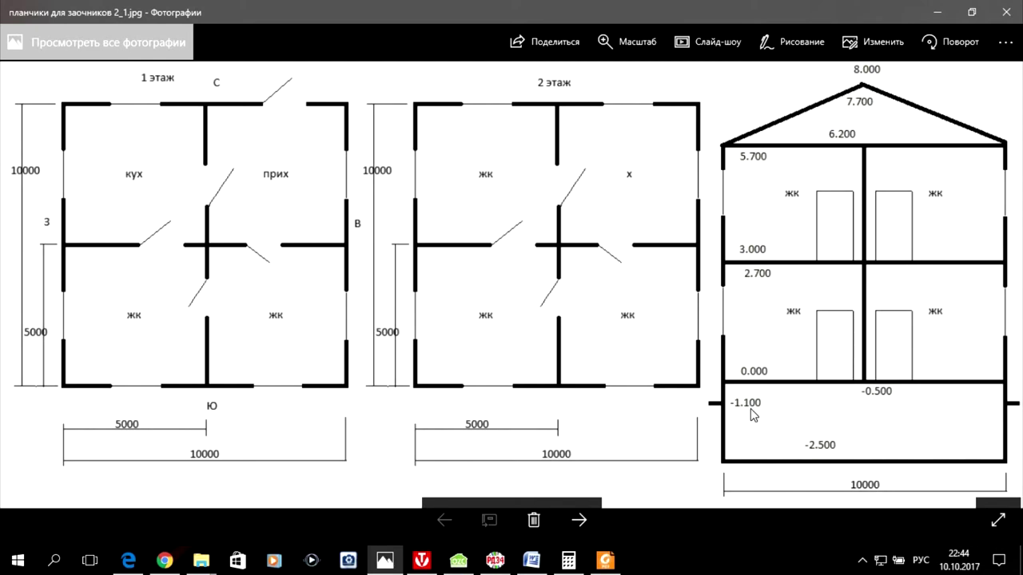
{"action": "left_click", "coordinate": [421, 561]}
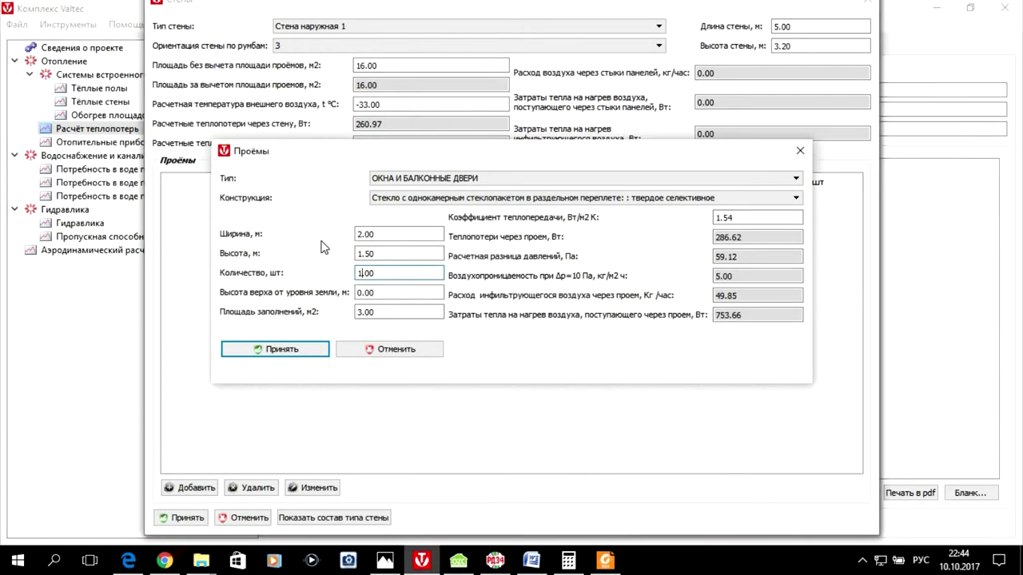
{"action": "left_click", "coordinate": [362, 293]}
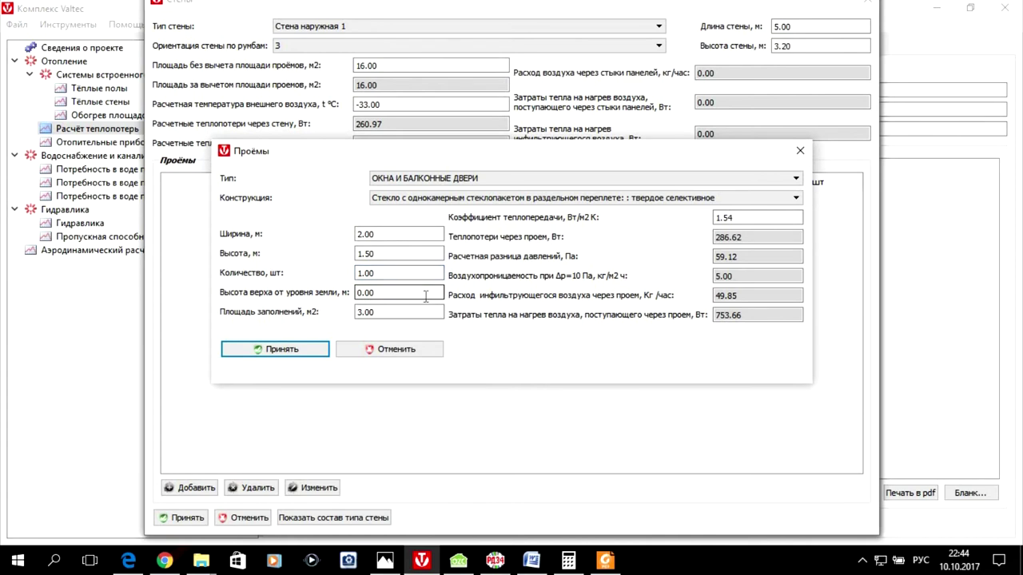
{"action": "type", "text": "6.60"}
{"action": "left_click", "coordinate": [322, 350]}
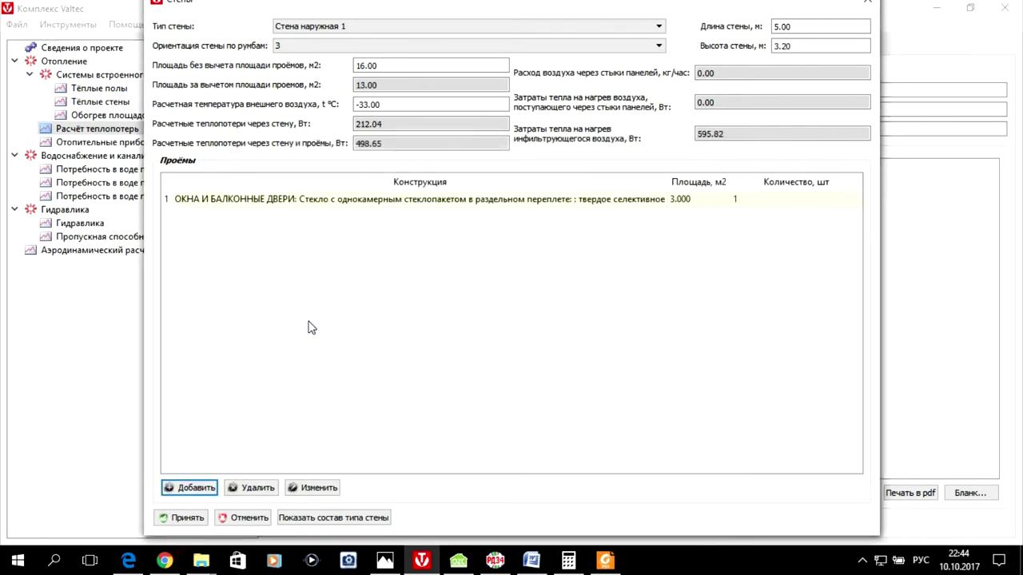
{"action": "left_click", "coordinate": [182, 517]}
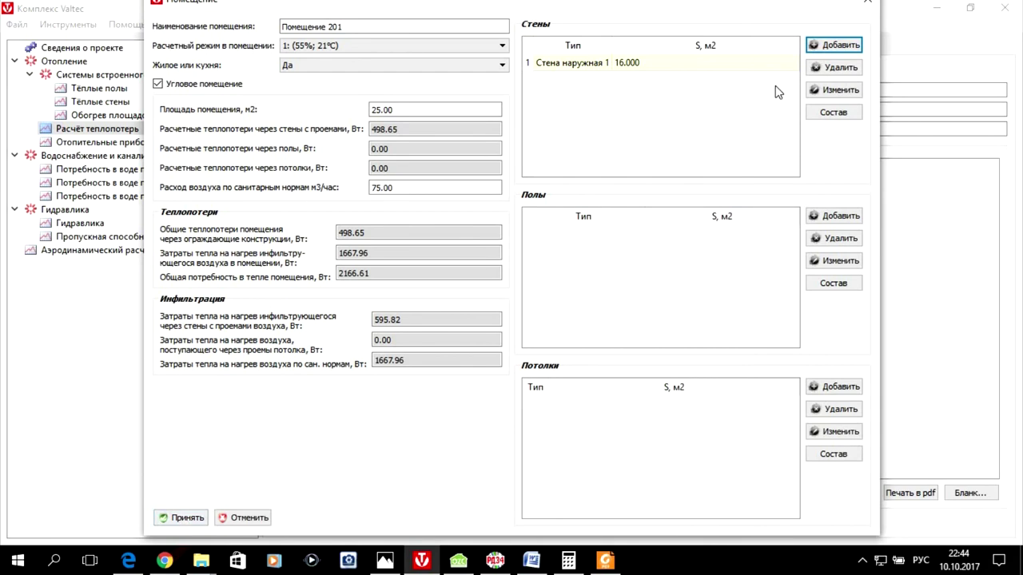
Add a north-facing (С) wall of type Стена наружная 1 to Помещение 201 with a length of 5 m.
{"action": "left_click", "coordinate": [837, 46]}
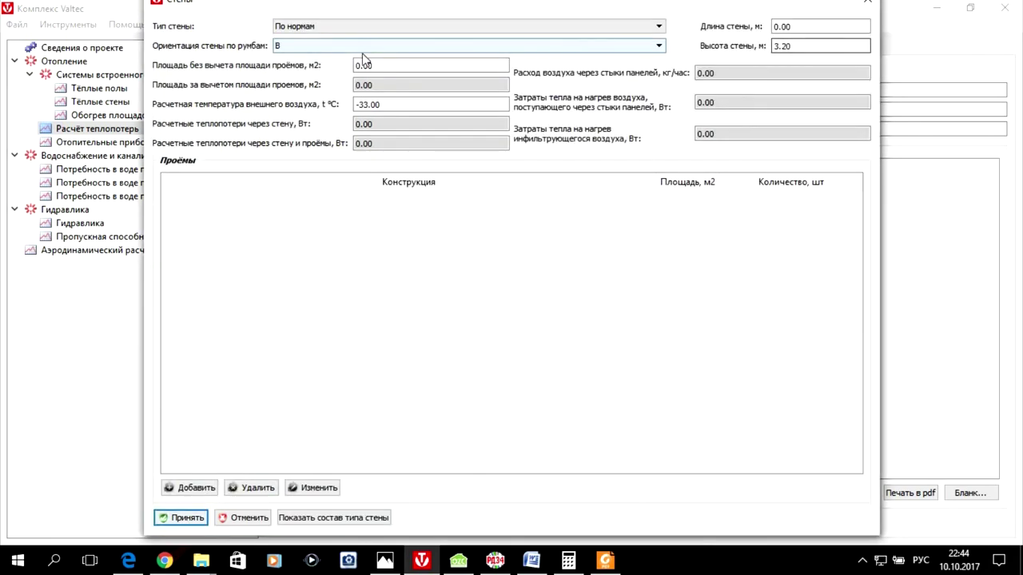
{"action": "left_click", "coordinate": [358, 32]}
{"action": "left_click", "coordinate": [358, 57]}
{"action": "left_click", "coordinate": [351, 46]}
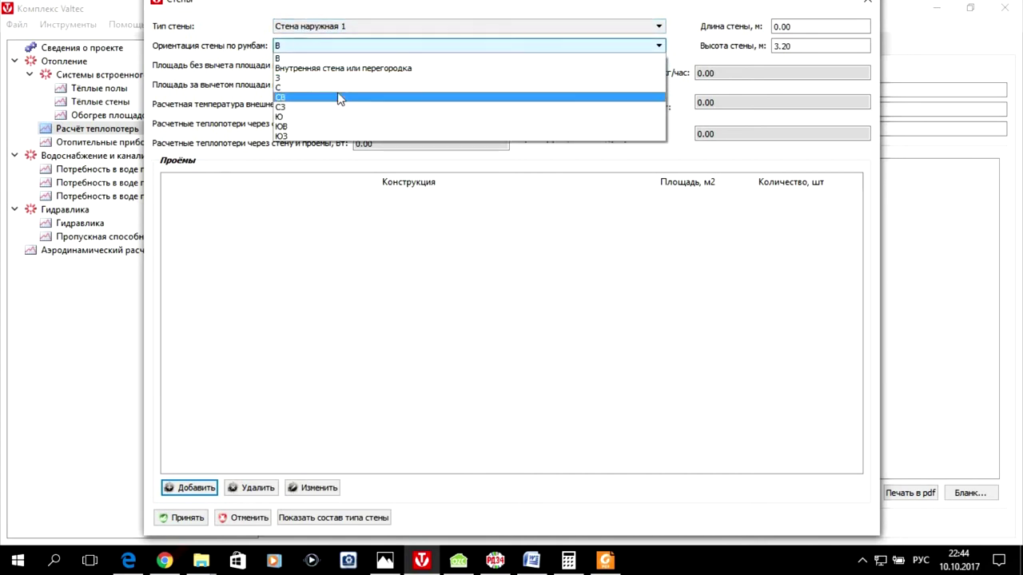
{"action": "left_click", "coordinate": [338, 92]}
{"action": "left_click", "coordinate": [328, 47]}
{"action": "left_click", "coordinate": [326, 90]}
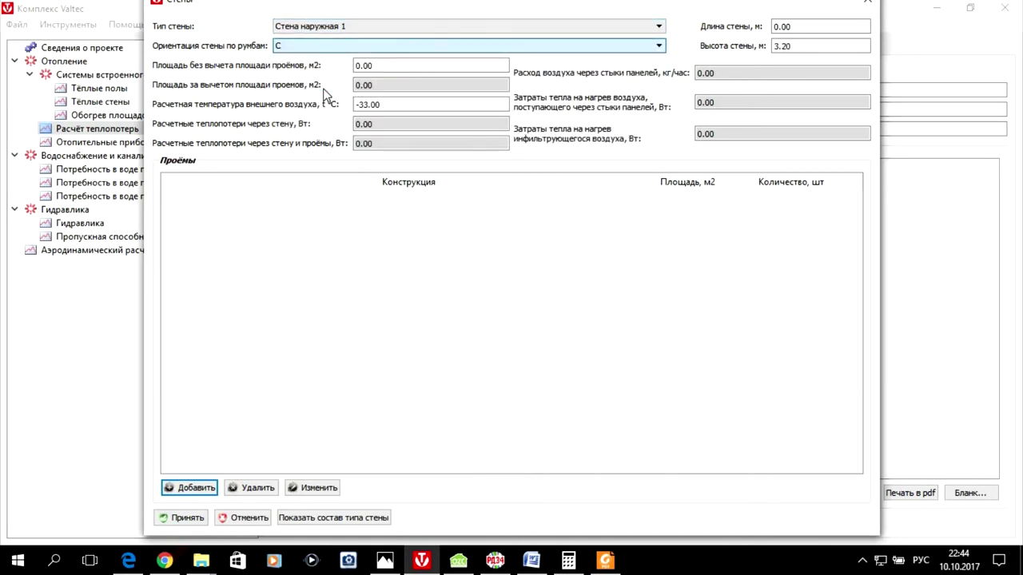
{"action": "left_click", "coordinate": [830, 30]}
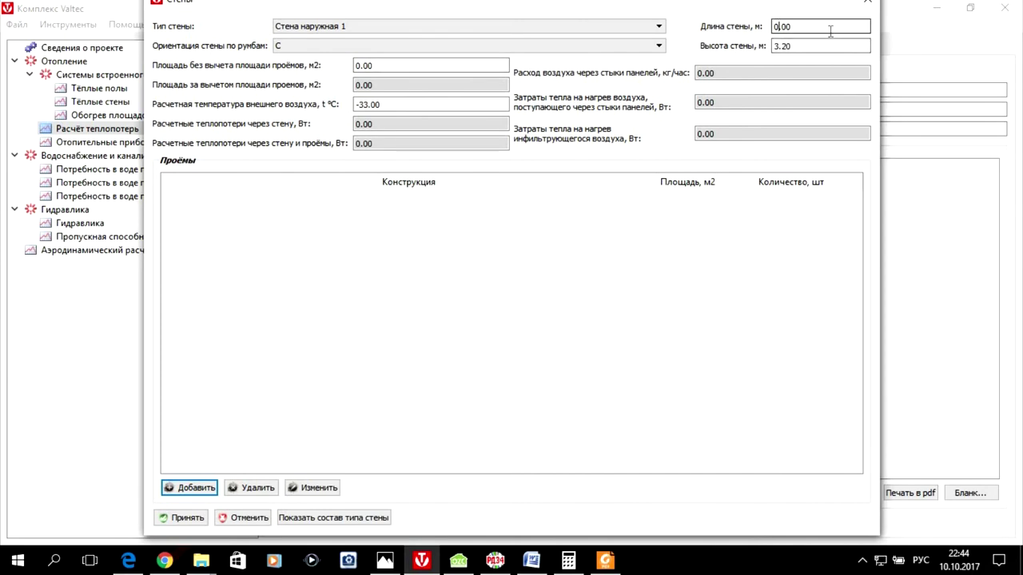
{"action": "type", "text": "5"}
{"action": "left_click", "coordinate": [794, 45]}
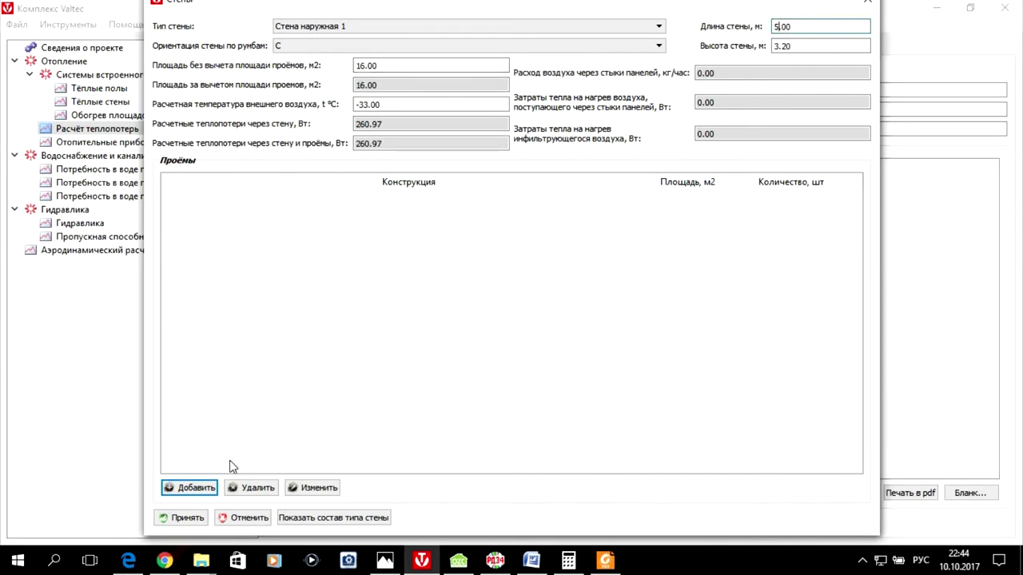
Add one 2 x 1.50 m window with its top at 6.60 m to the north wall and save the wall.
{"action": "left_click", "coordinate": [206, 490]}
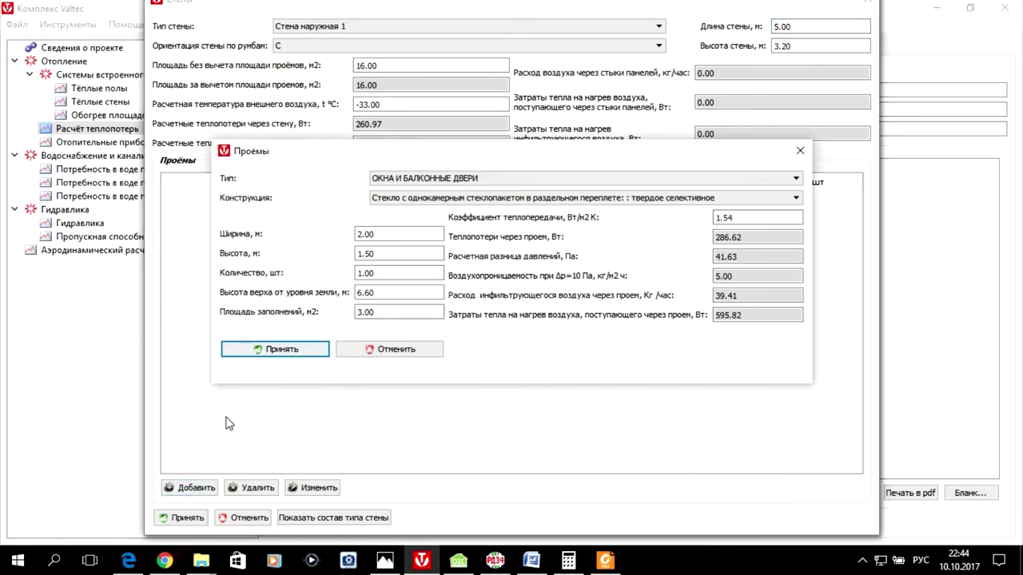
{"action": "left_click", "coordinate": [256, 349]}
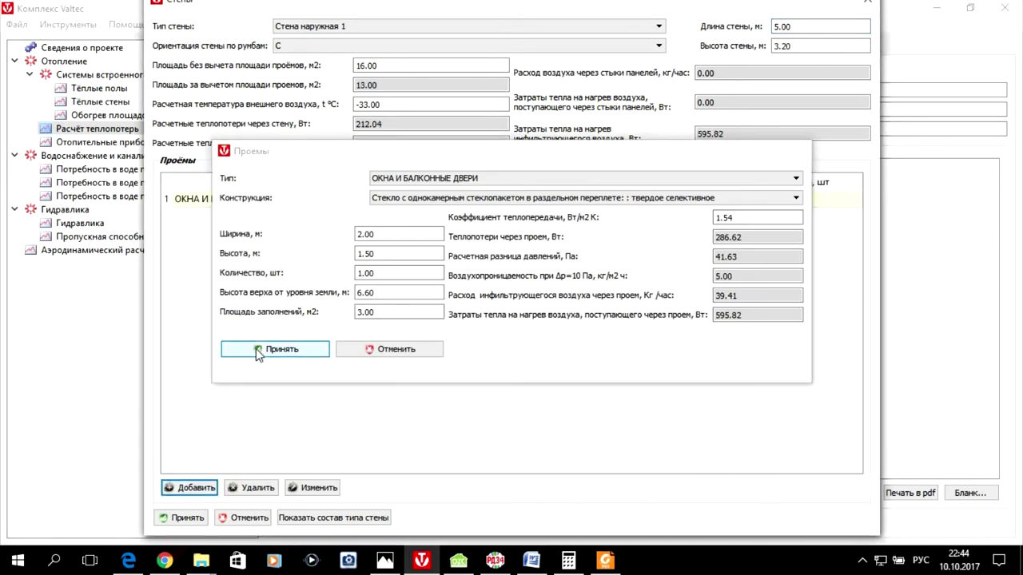
{"action": "left_click", "coordinate": [185, 518]}
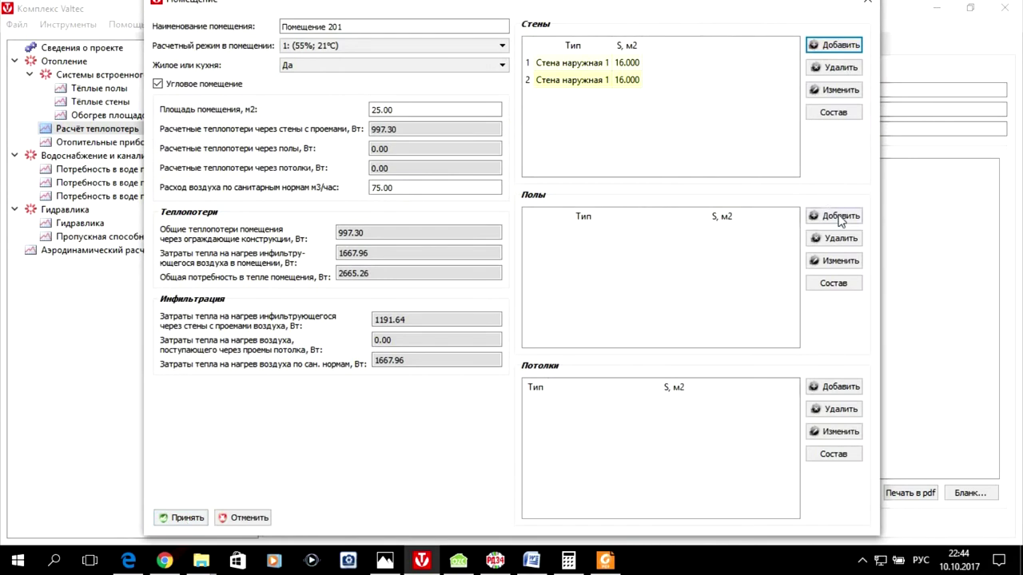
Add a 25 m² ceiling of type Перекрытиепод чердаком 2 to Помещение 201 and save the room.
{"action": "left_click", "coordinate": [836, 391]}
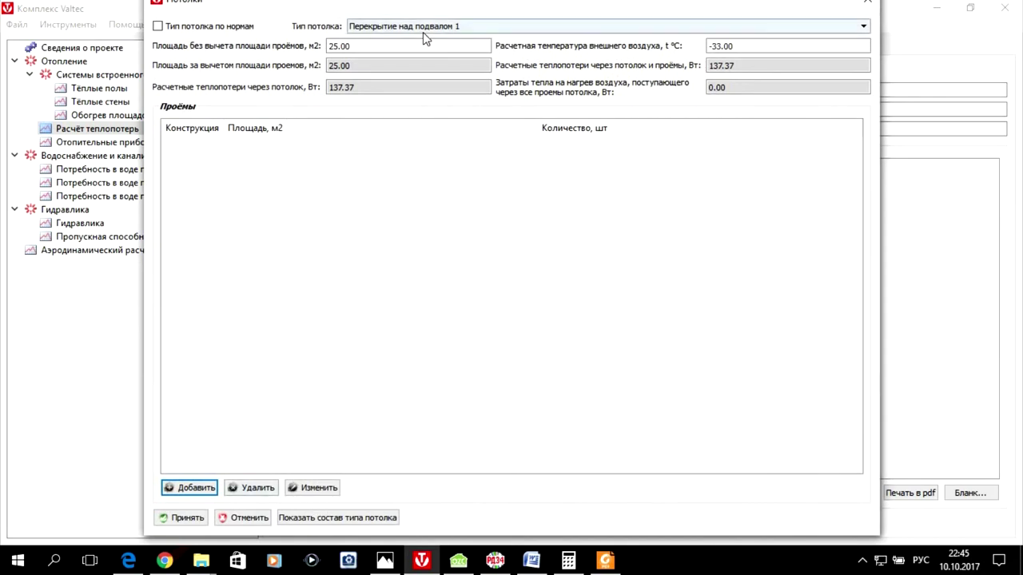
{"action": "left_click", "coordinate": [448, 30]}
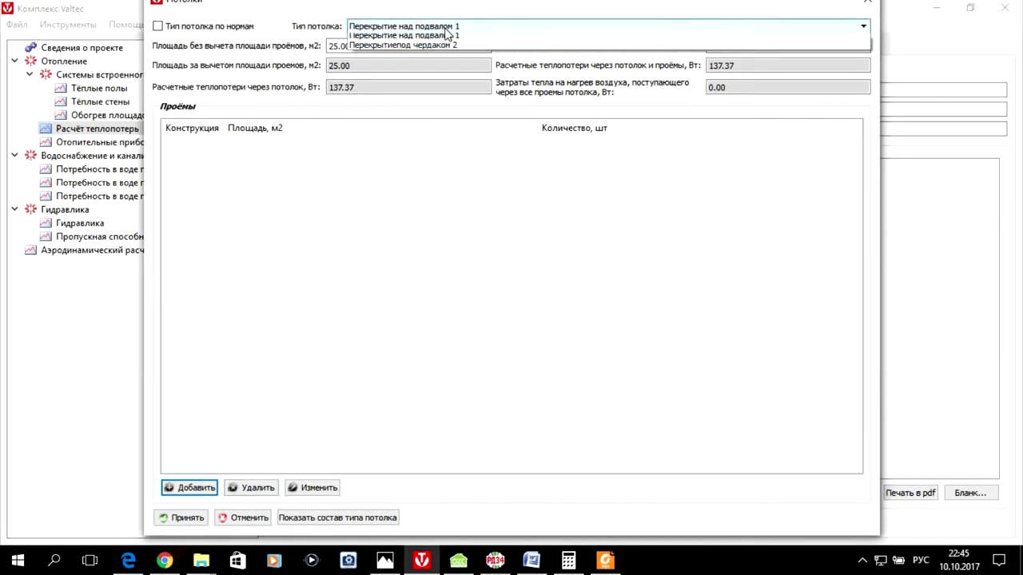
{"action": "left_click", "coordinate": [442, 45]}
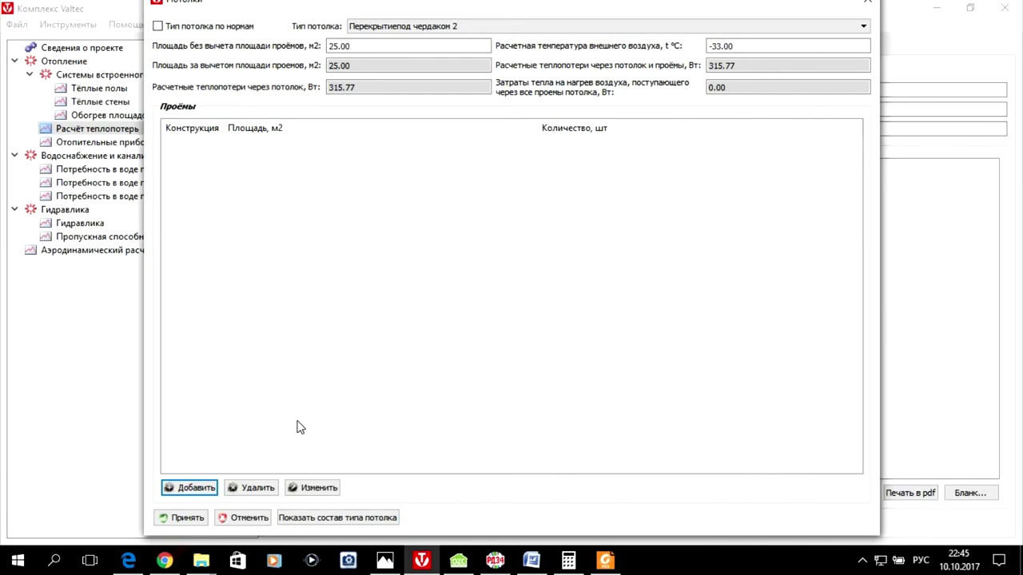
{"action": "left_click", "coordinate": [183, 518]}
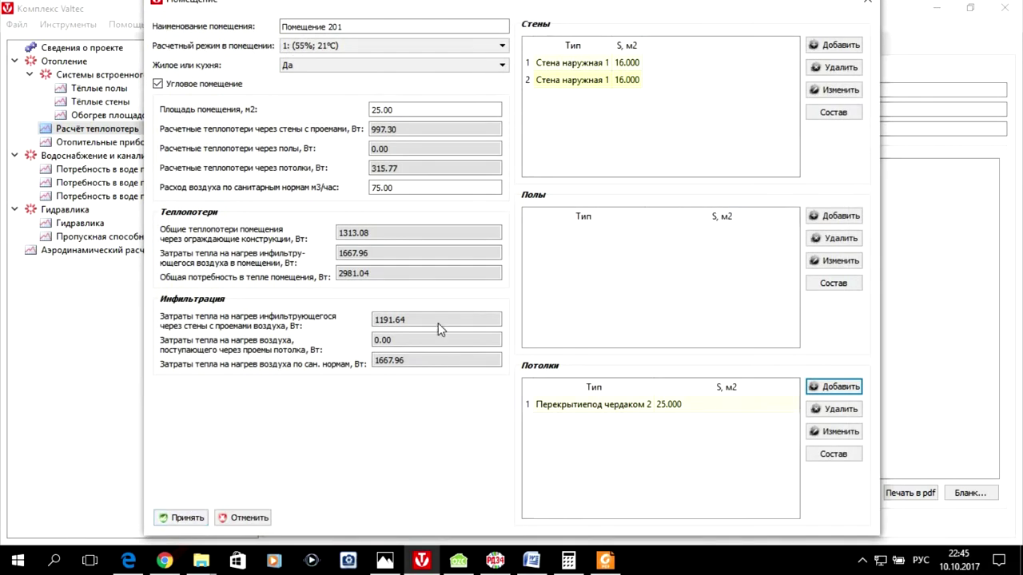
{"action": "left_click", "coordinate": [182, 518]}
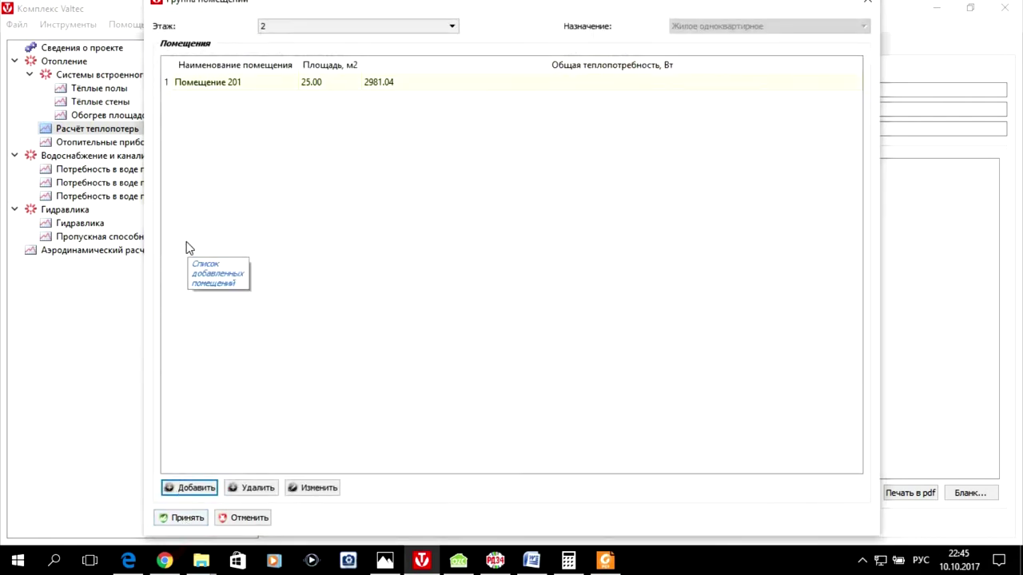
Add a corner room named Помещение 202 on floor 2 with mode 3: (0%; 18°C) and an area of 25 m².
{"action": "left_click", "coordinate": [172, 489]}
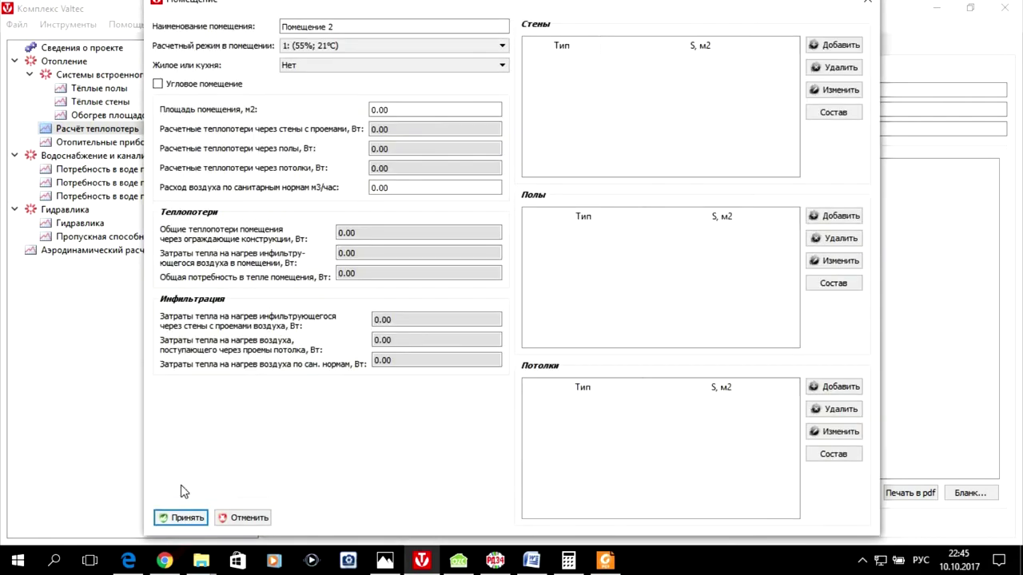
{"action": "left_click", "coordinate": [349, 27]}
{"action": "type", "text": "02"}
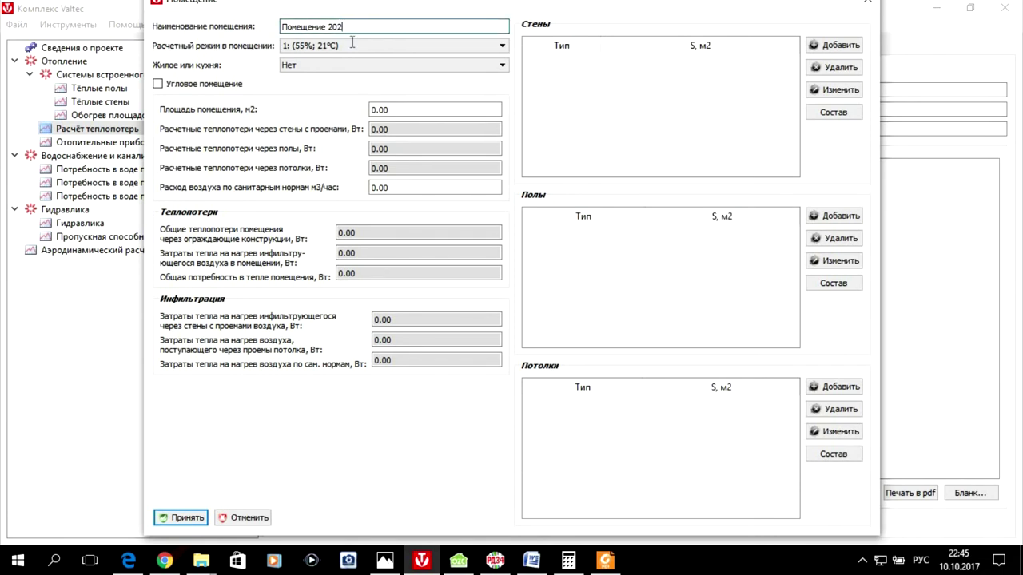
{"action": "left_click", "coordinate": [351, 45]}
{"action": "left_click", "coordinate": [349, 78]}
{"action": "left_click", "coordinate": [194, 88]}
{"action": "left_click", "coordinate": [374, 109]}
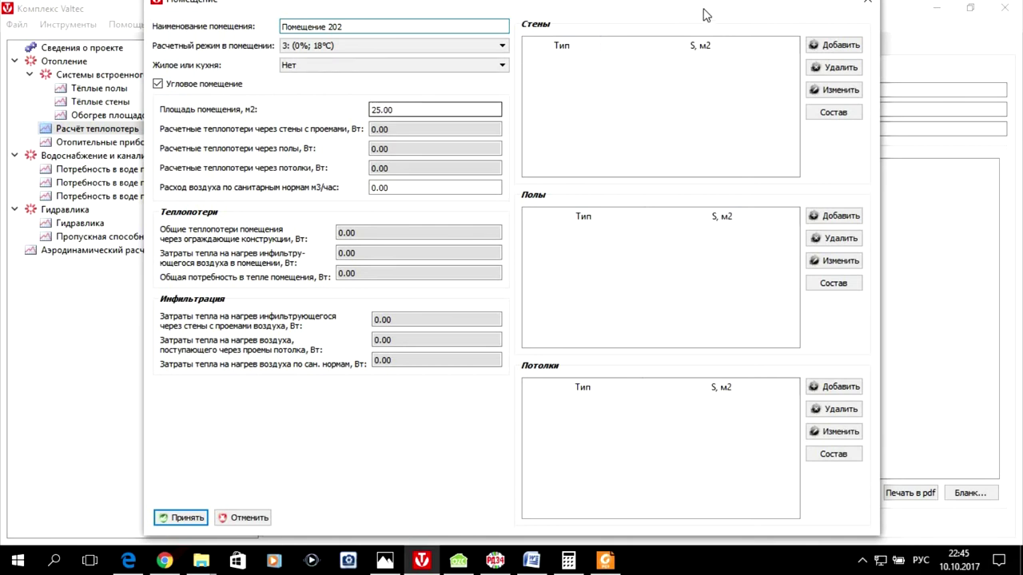
Add a north-facing (С) wall of type Стена наружная 1 to Помещение 202 with a length of 5 m.
{"action": "left_click", "coordinate": [841, 45]}
{"action": "left_click", "coordinate": [311, 26]}
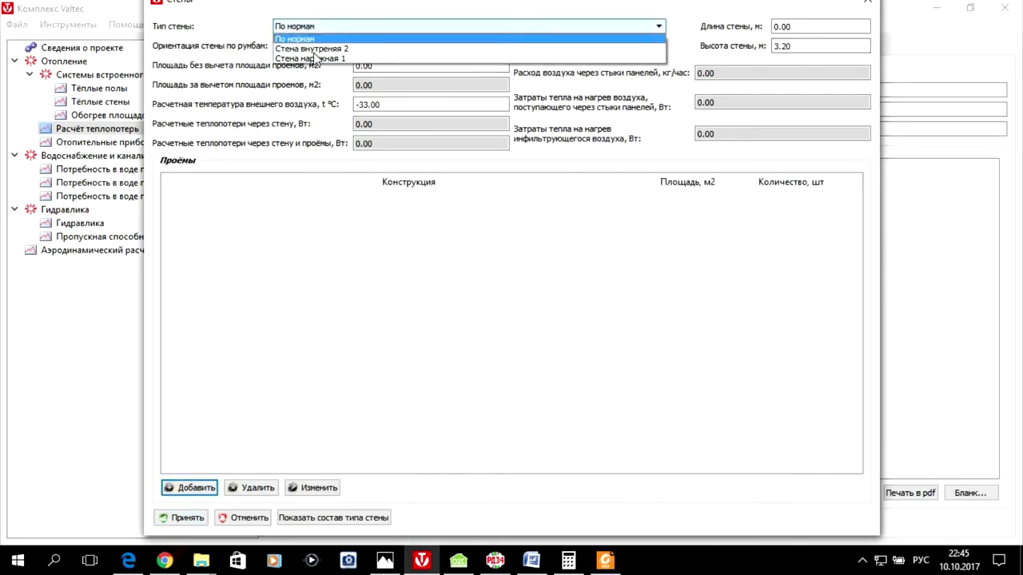
{"action": "left_click", "coordinate": [312, 59]}
{"action": "left_click", "coordinate": [313, 45]}
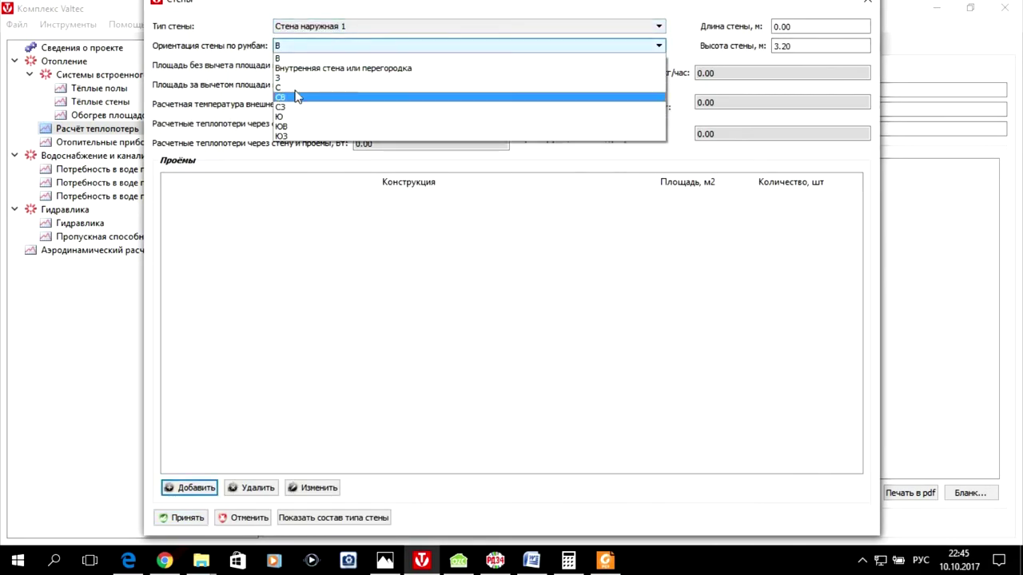
{"action": "left_click", "coordinate": [297, 87]}
{"action": "left_click", "coordinate": [780, 26]}
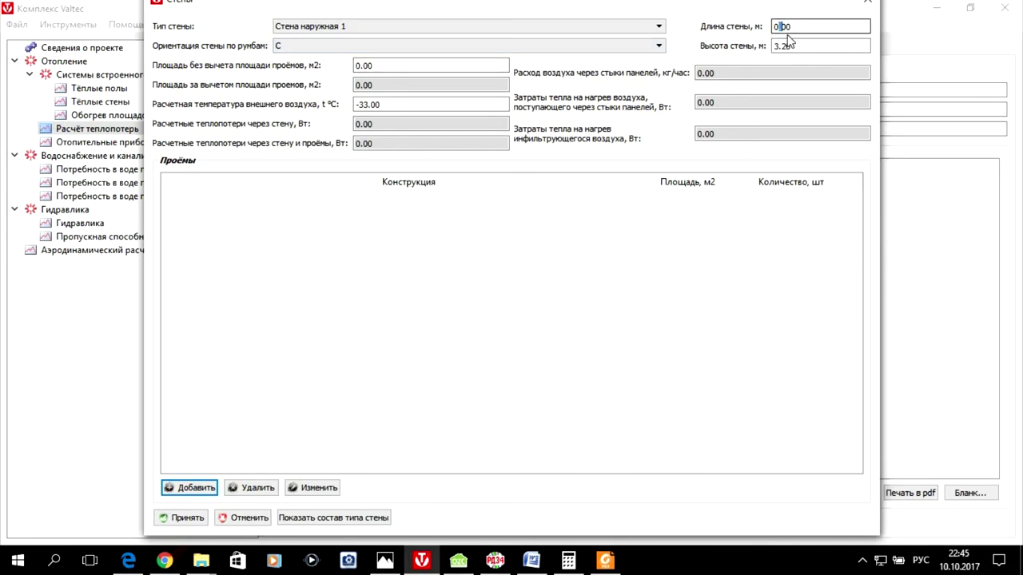
{"action": "type", "text": "5"}
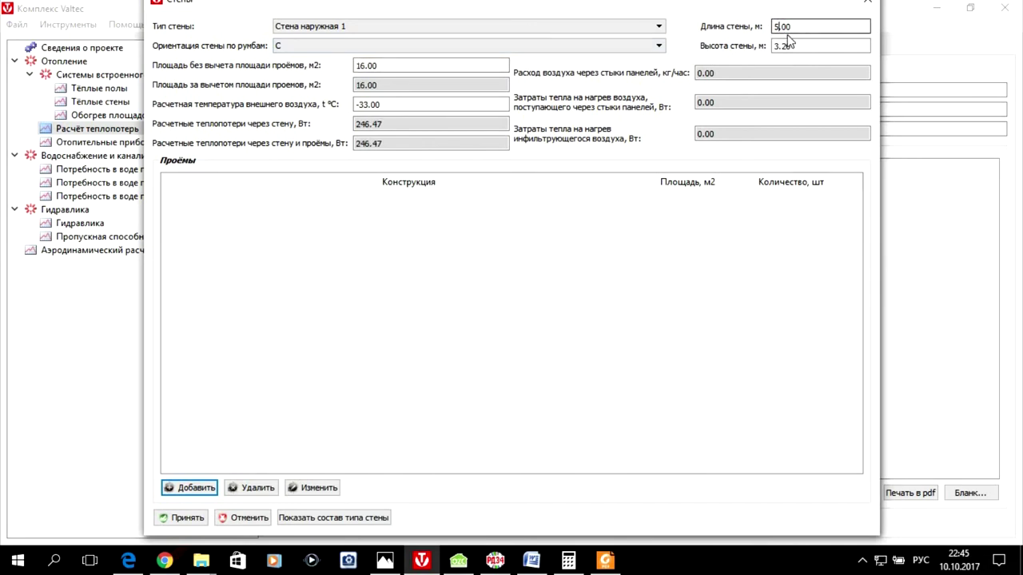
Add one 2 x 1.50 m window to Помещение 202's north wall and save the wall and room.
{"action": "left_click", "coordinate": [188, 487]}
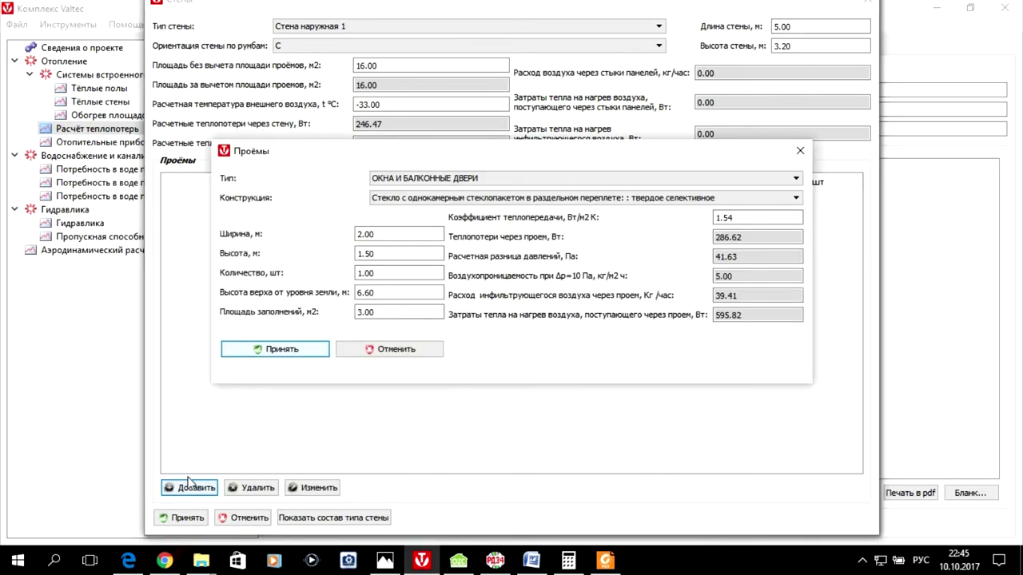
{"action": "left_click", "coordinate": [289, 358]}
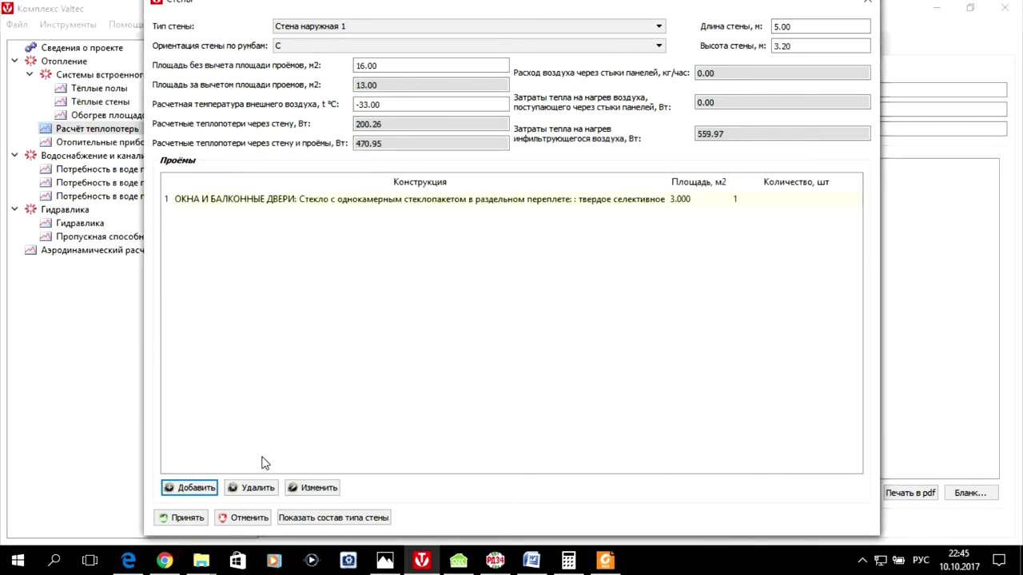
{"action": "left_click", "coordinate": [187, 518]}
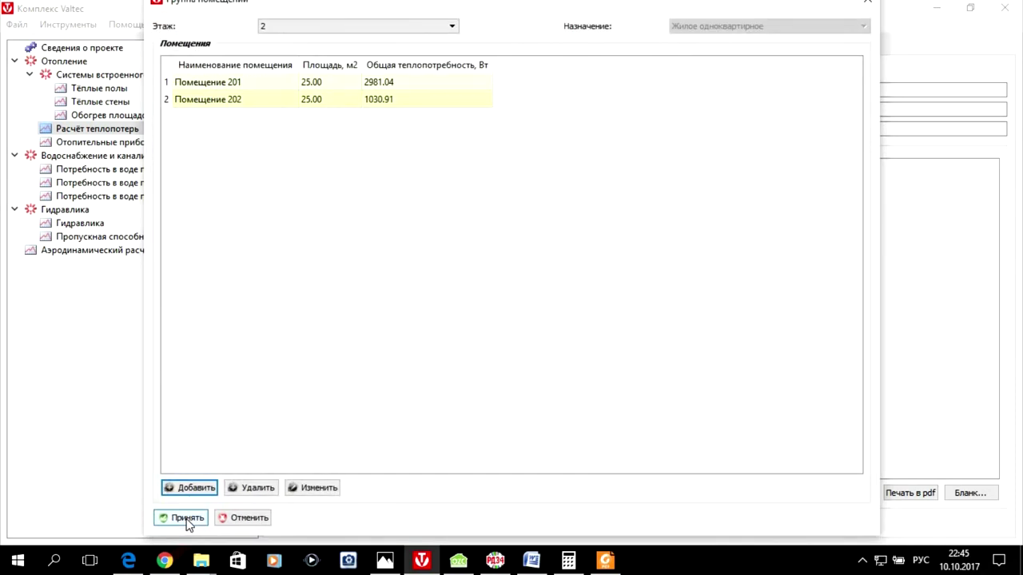
Reopen Помещение 202 and add an east-facing (В) wall of type Стена наружная 1 with a length of 5 m.
{"action": "left_click", "coordinate": [297, 101]}
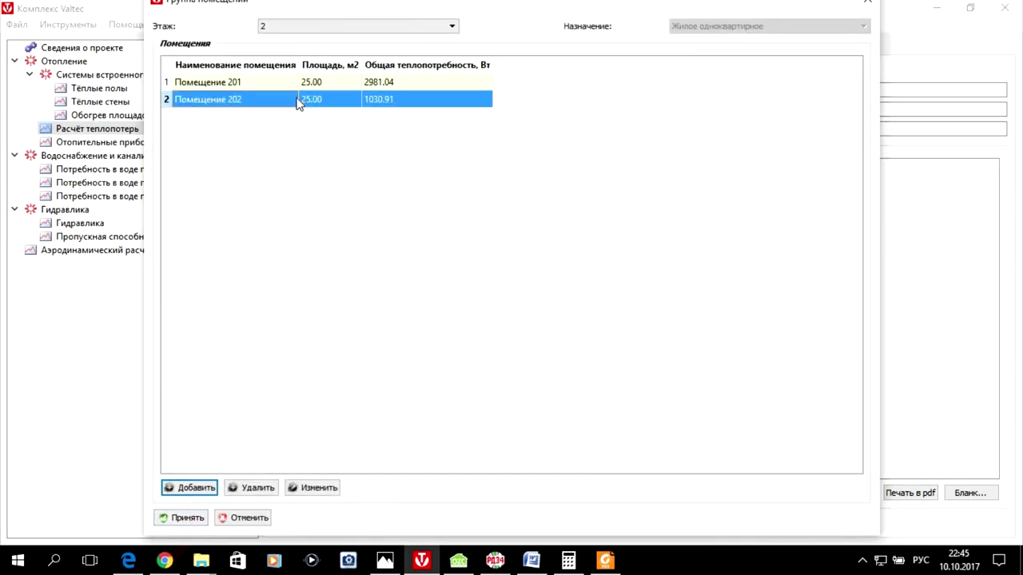
{"action": "double_click", "coordinate": [298, 102]}
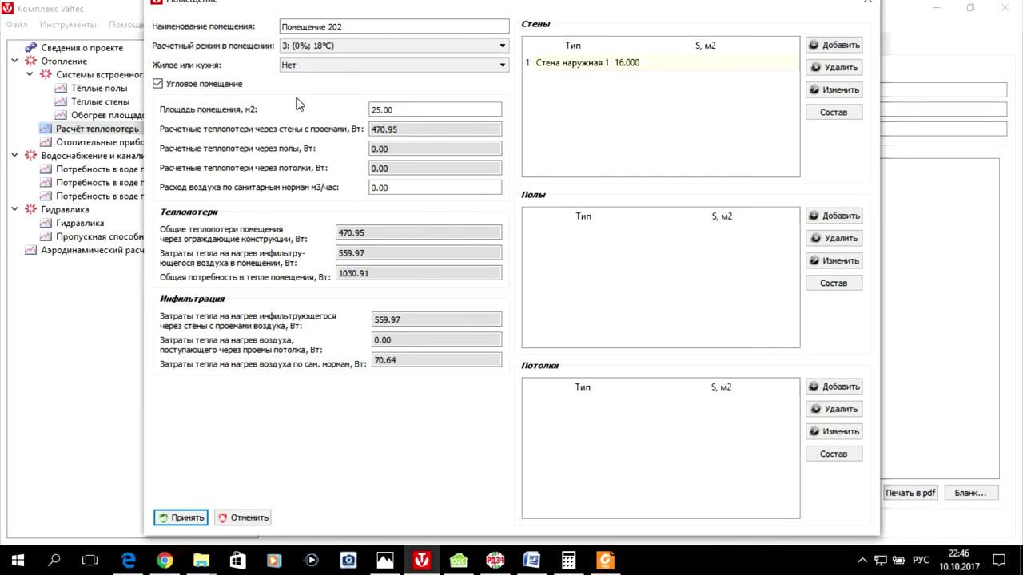
{"action": "left_click", "coordinate": [852, 48]}
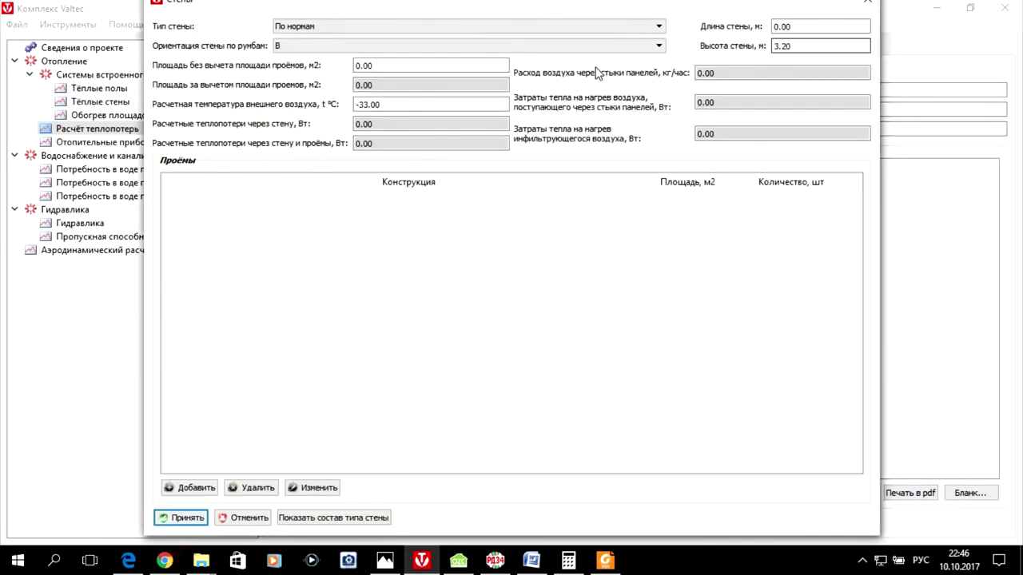
{"action": "left_click", "coordinate": [453, 26]}
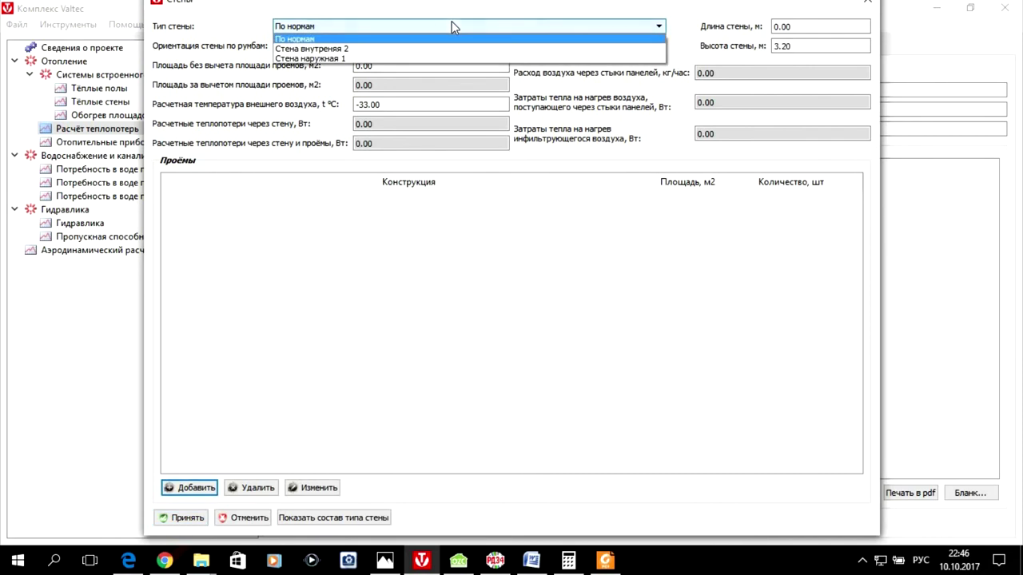
{"action": "left_click", "coordinate": [429, 59]}
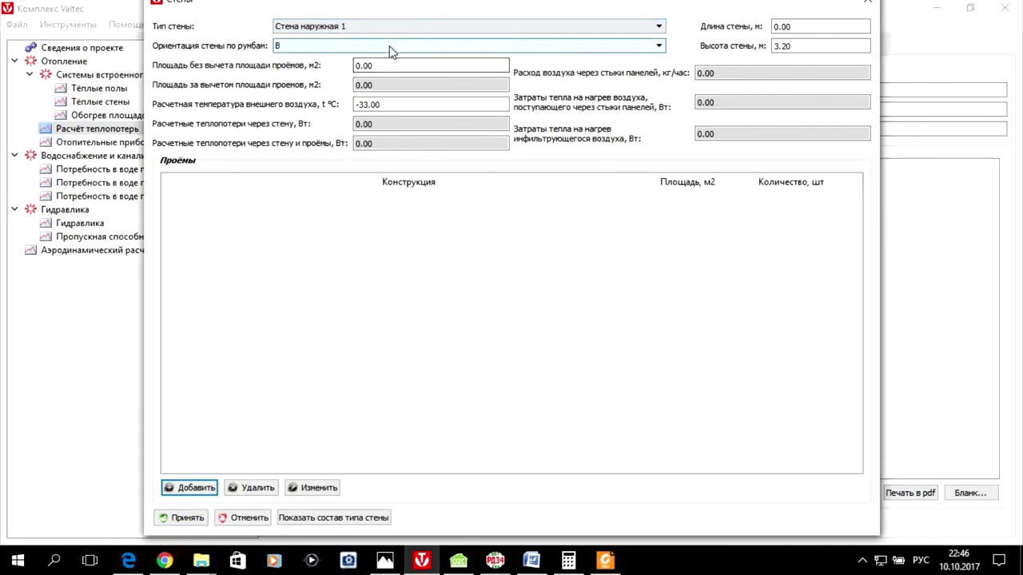
{"action": "left_click", "coordinate": [389, 46]}
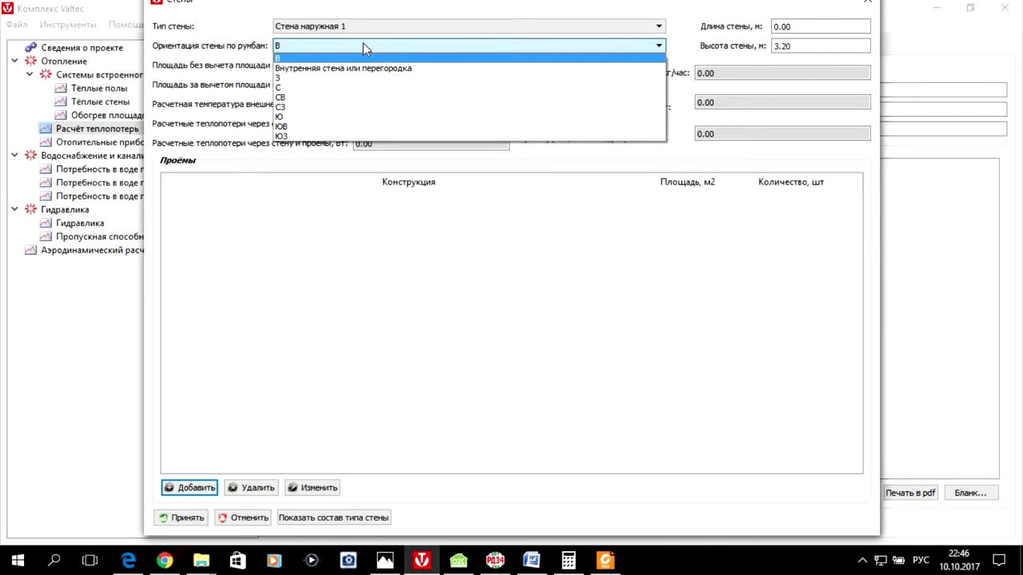
{"action": "left_click", "coordinate": [365, 47]}
{"action": "left_click", "coordinate": [780, 28]}
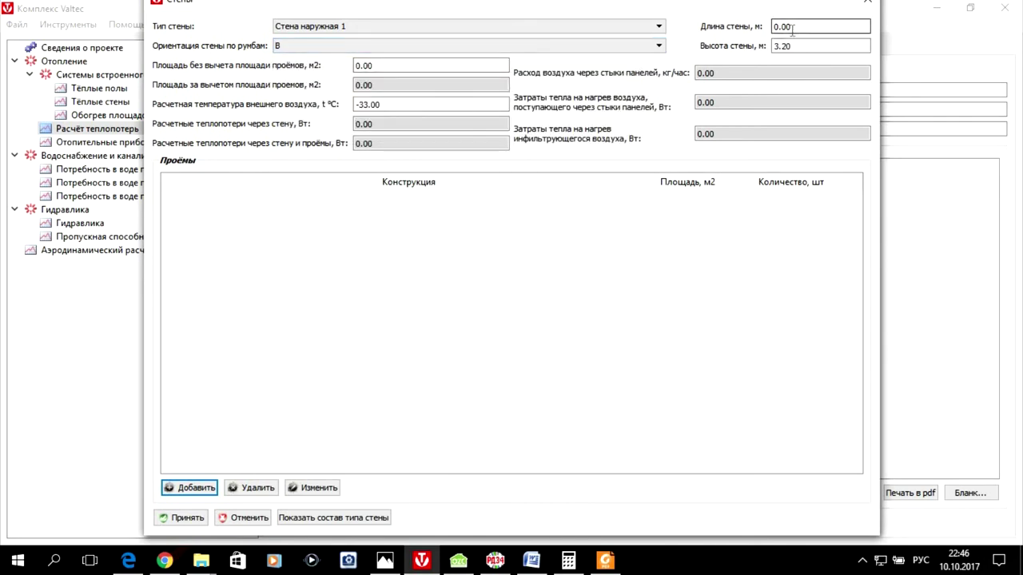
{"action": "type", "text": "5"}
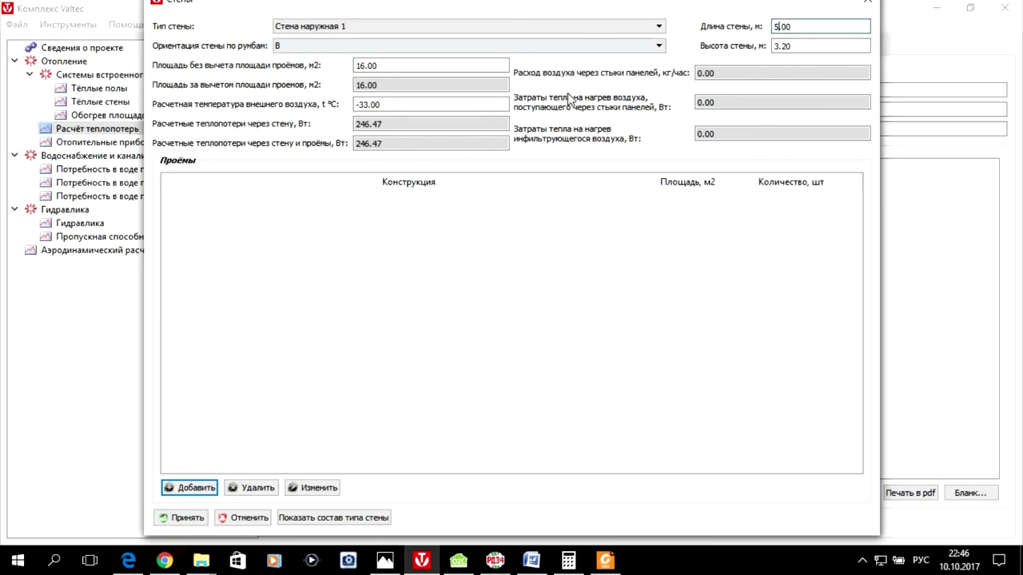
Add one 2 x 1.50 m window with its top at 6.60 m to the east wall and save the wall.
{"action": "left_click", "coordinate": [204, 493]}
{"action": "left_click", "coordinate": [252, 351]}
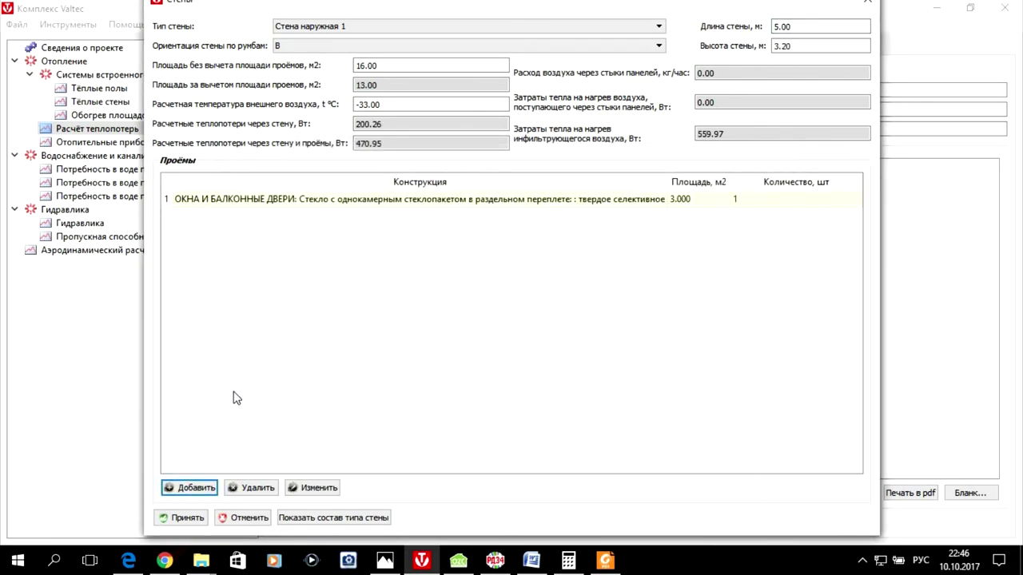
{"action": "left_click", "coordinate": [191, 517]}
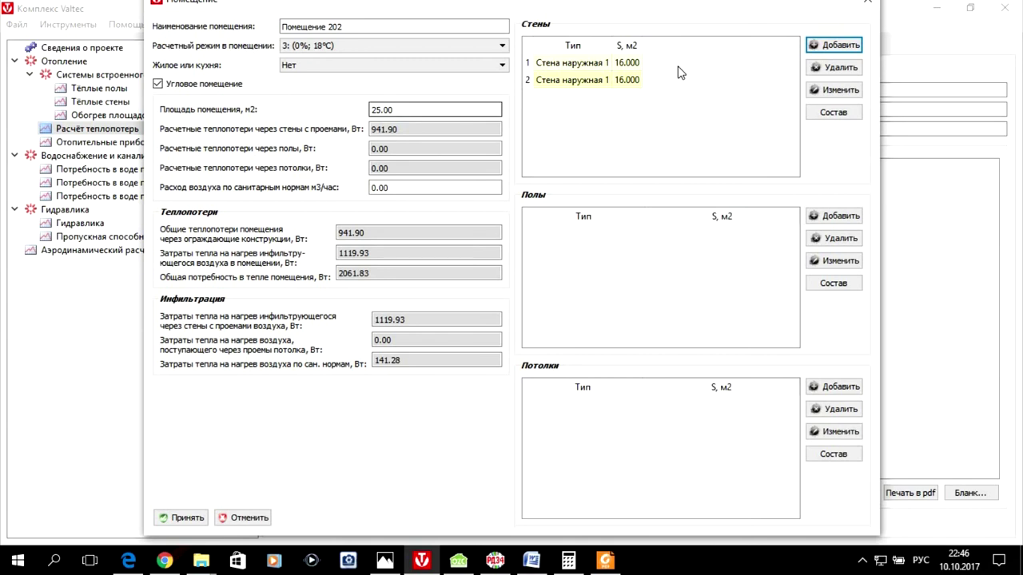
Check the parameters and window of Помещение 202's first wall, the north-facing one.
{"action": "left_click", "coordinate": [637, 71]}
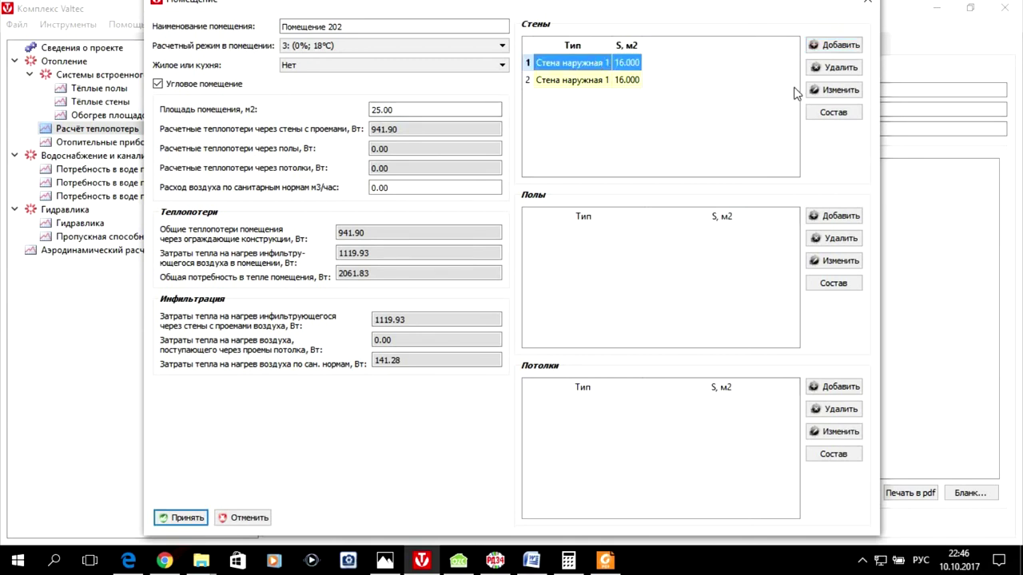
{"action": "left_click", "coordinate": [835, 89]}
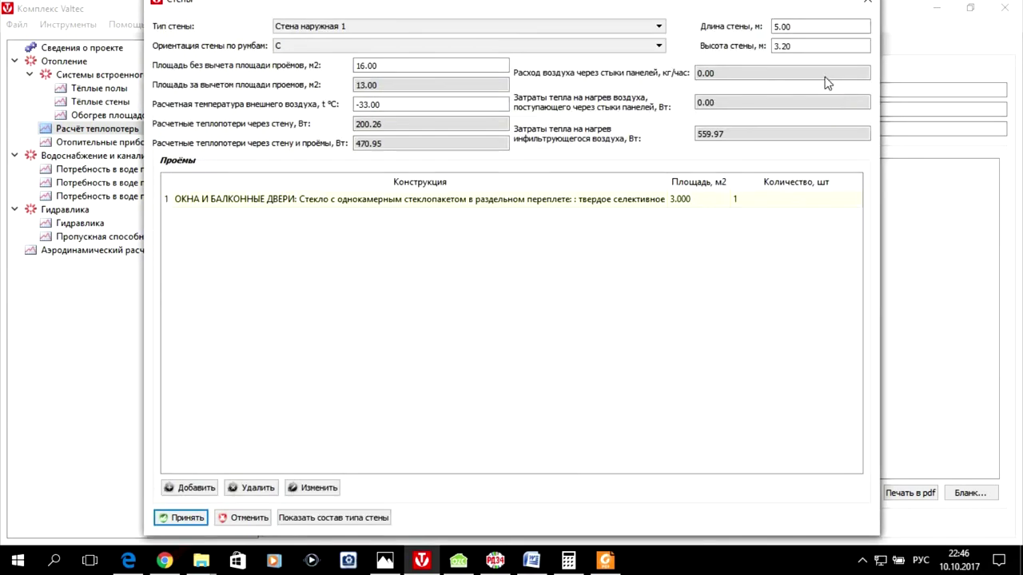
{"action": "left_click", "coordinate": [185, 518]}
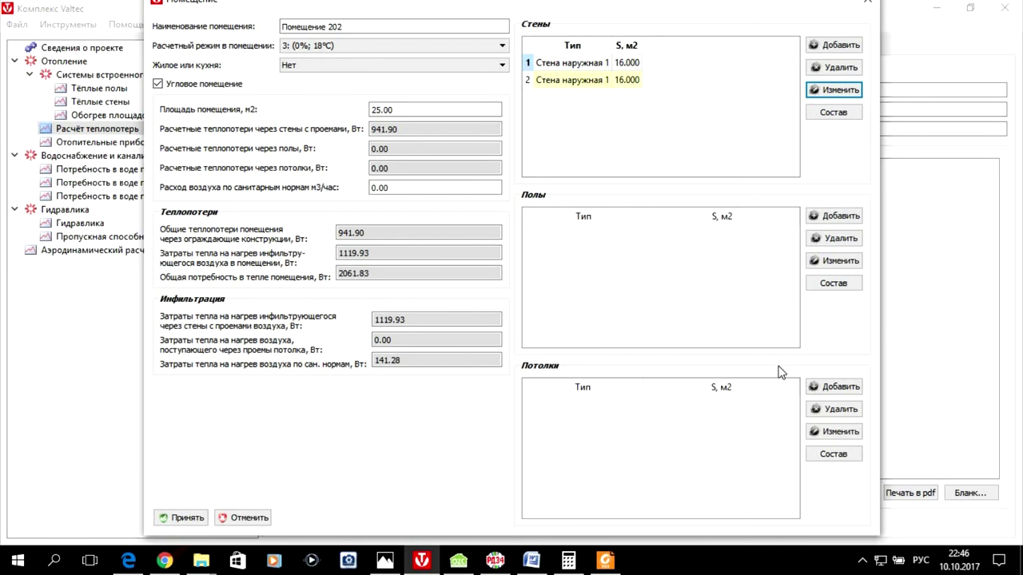
Add a ceiling of type Перекрытиепод чердаком 2 to Помещение 202, save the room, and review its data before closing the room group.
{"action": "left_click", "coordinate": [824, 388]}
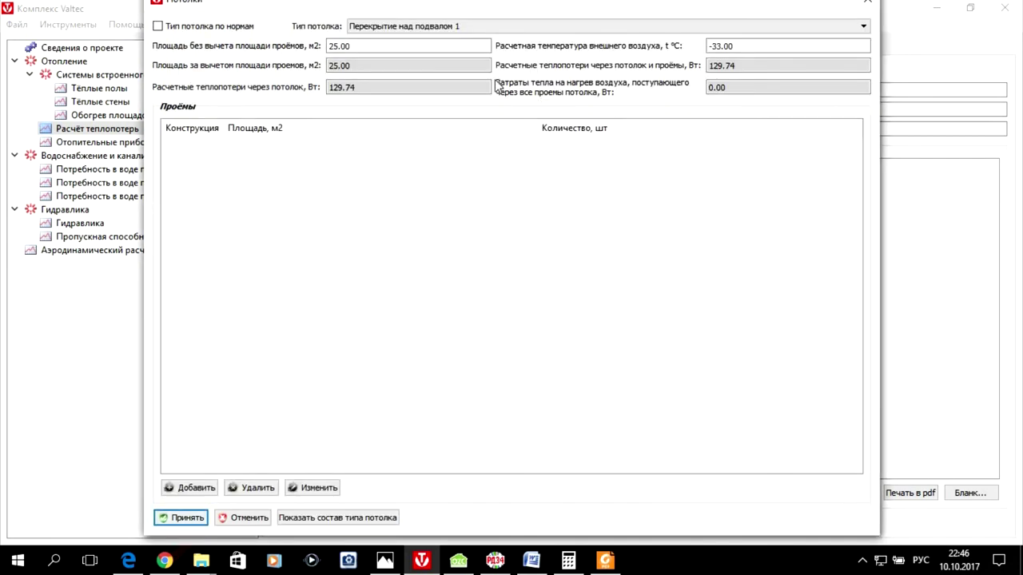
{"action": "left_click", "coordinate": [449, 30]}
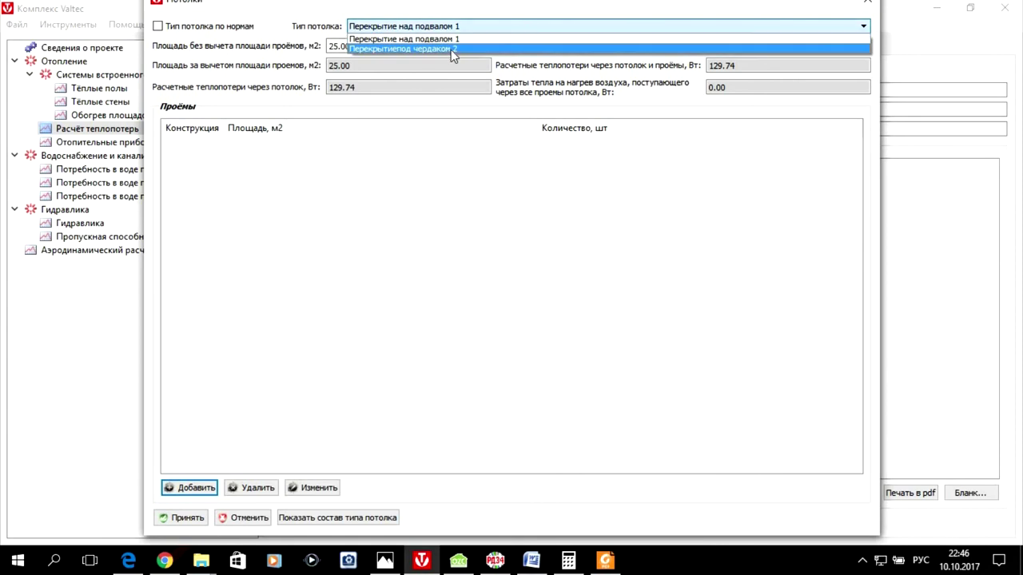
{"action": "left_click", "coordinate": [451, 49]}
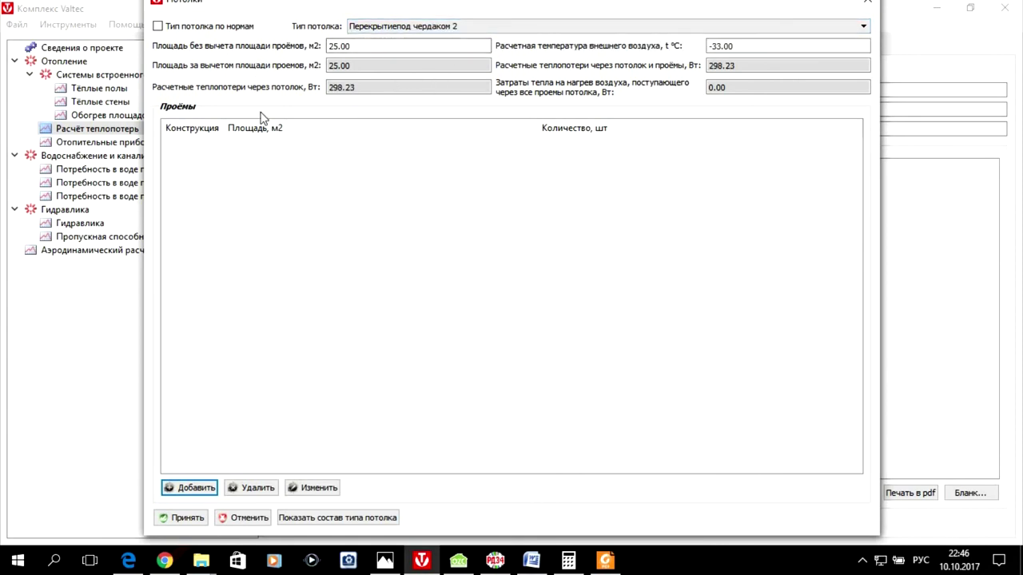
{"action": "left_click", "coordinate": [185, 515]}
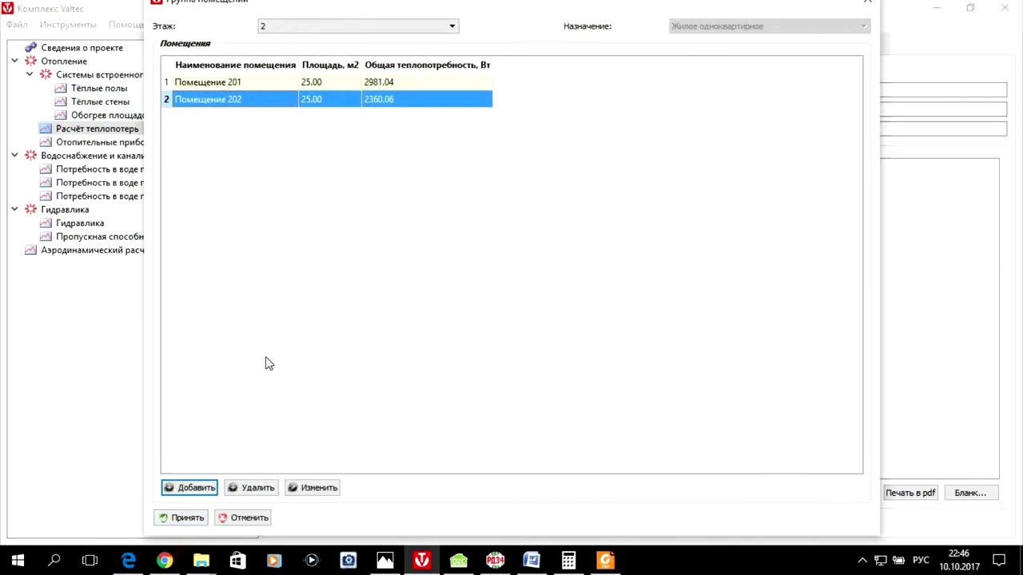
{"action": "double_click", "coordinate": [214, 105]}
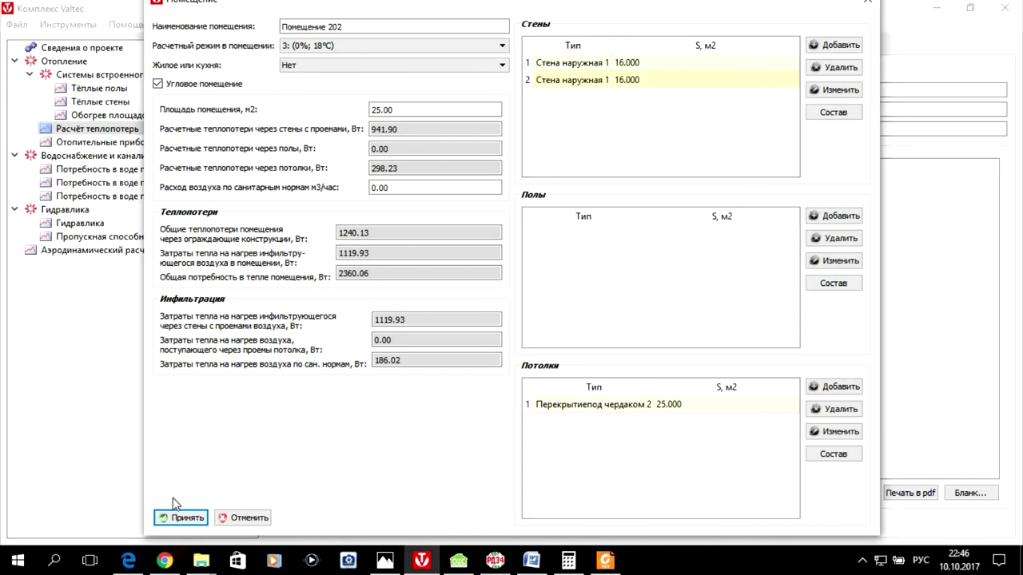
{"action": "left_click", "coordinate": [181, 519]}
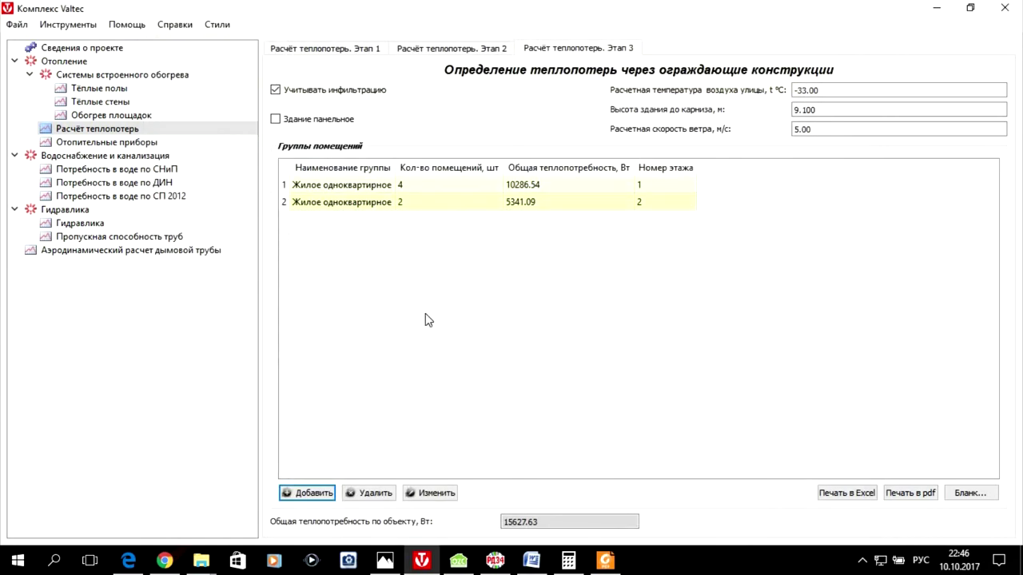
Reopen the second-floor room group and add a new room named Помещение 203.
{"action": "left_click", "coordinate": [471, 208]}
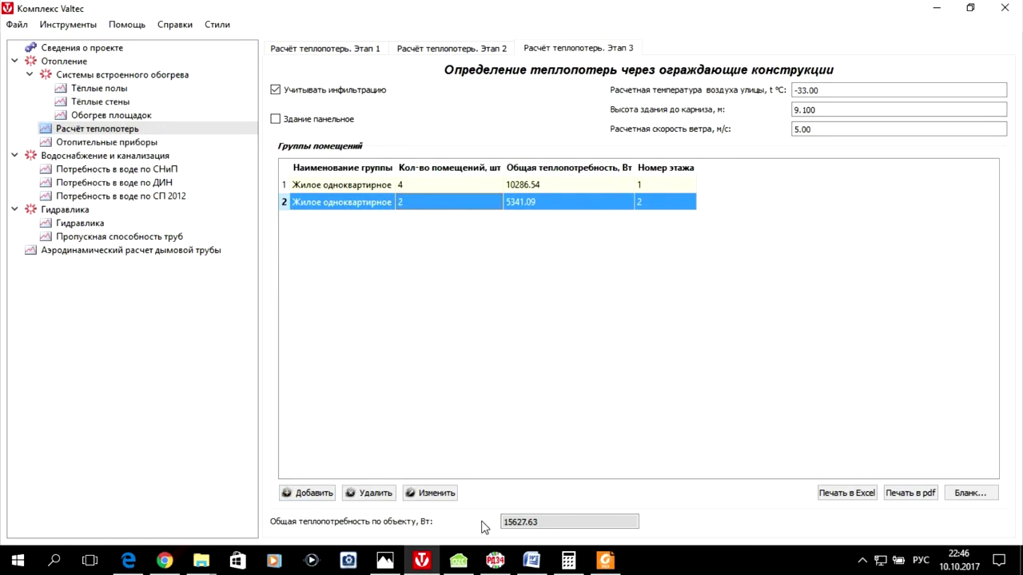
{"action": "left_click", "coordinate": [414, 493]}
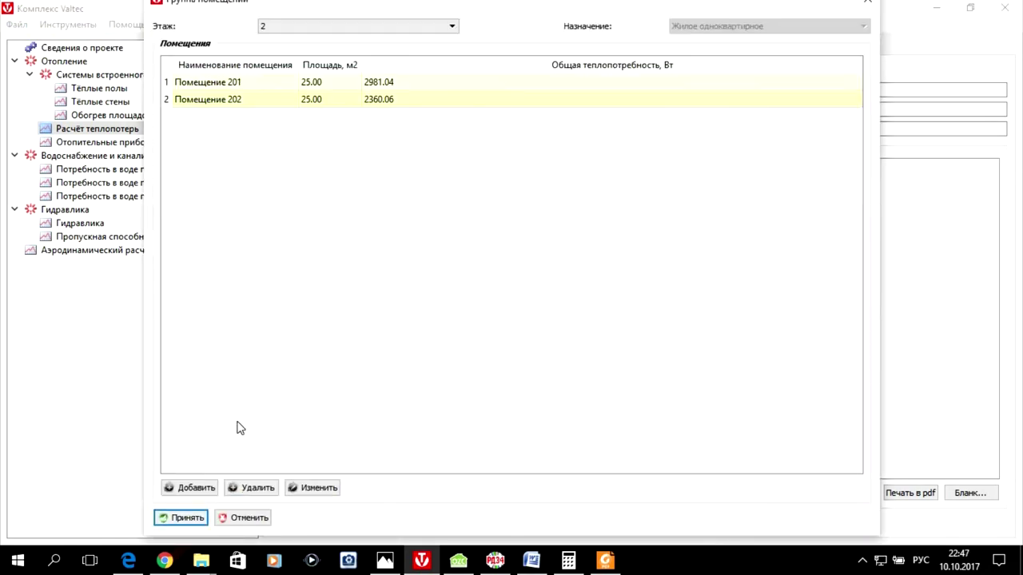
{"action": "left_click", "coordinate": [192, 488]}
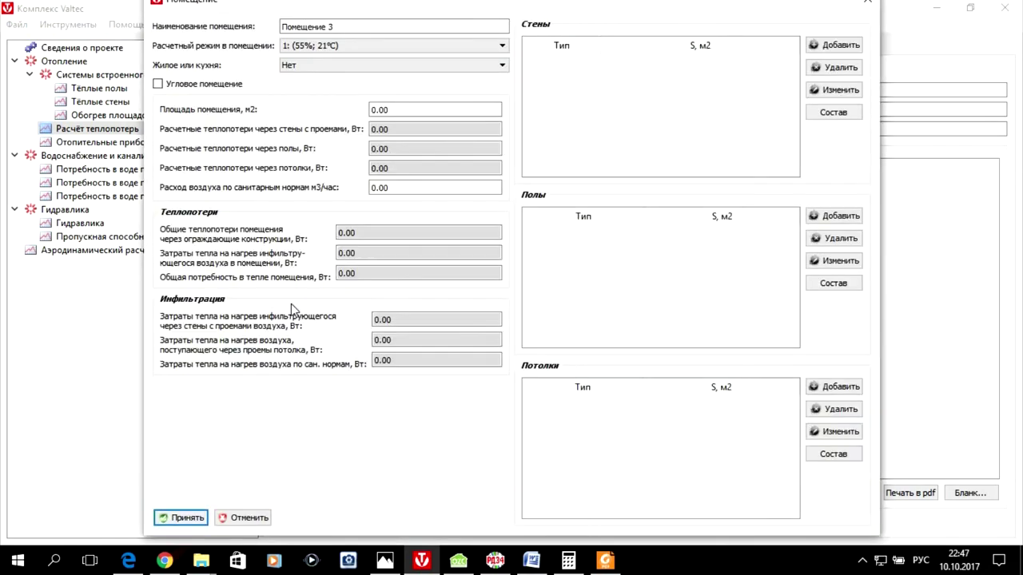
{"action": "left_click", "coordinate": [334, 26]}
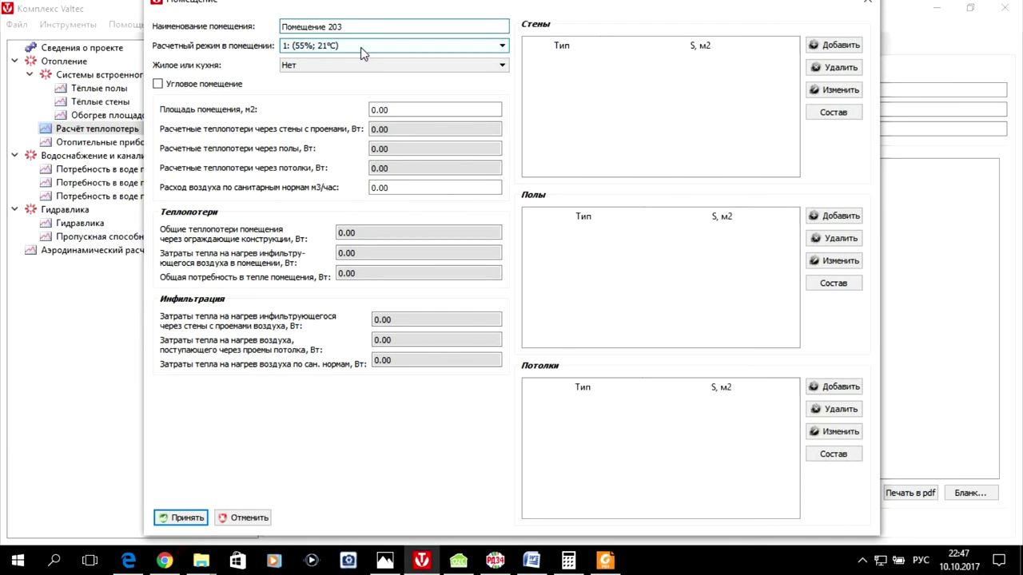
Mark Помещение 203 as living space (Да) and as a corner room, with an area of 25 m².
{"action": "left_click", "coordinate": [346, 66]}
{"action": "left_click", "coordinate": [329, 87]}
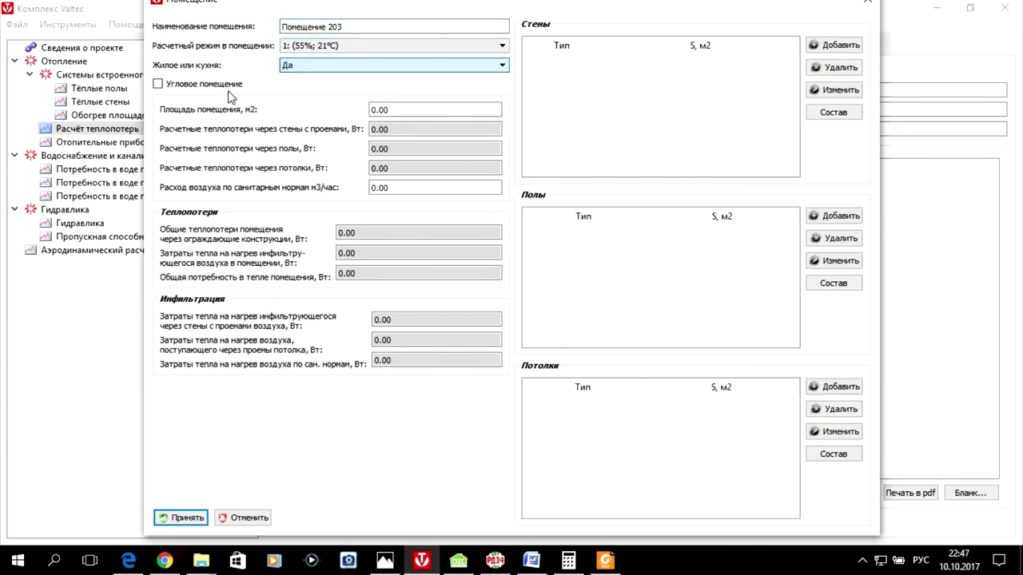
{"action": "left_click", "coordinate": [200, 86]}
{"action": "left_click", "coordinate": [380, 109]}
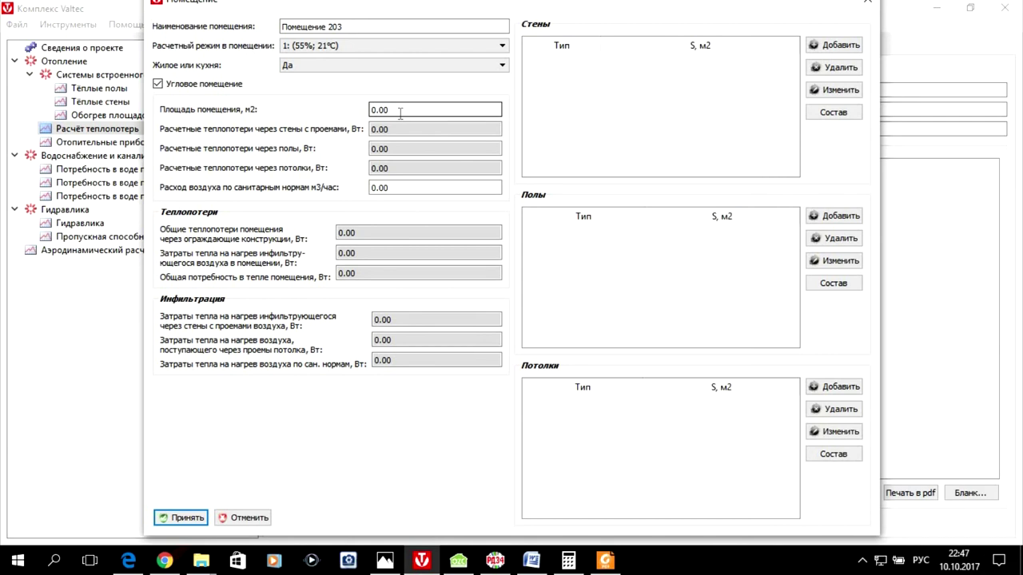
{"action": "type", "text": "25"}
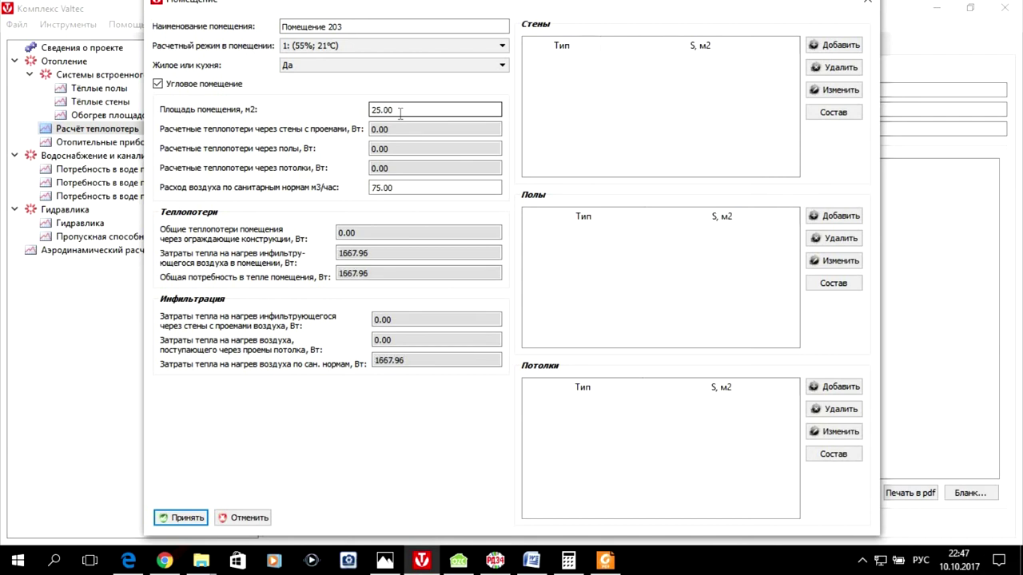
Add an east-facing (В) wall of type Стена наружная 1 to Помещение 203 with a length of 5 m.
{"action": "left_click", "coordinate": [821, 46]}
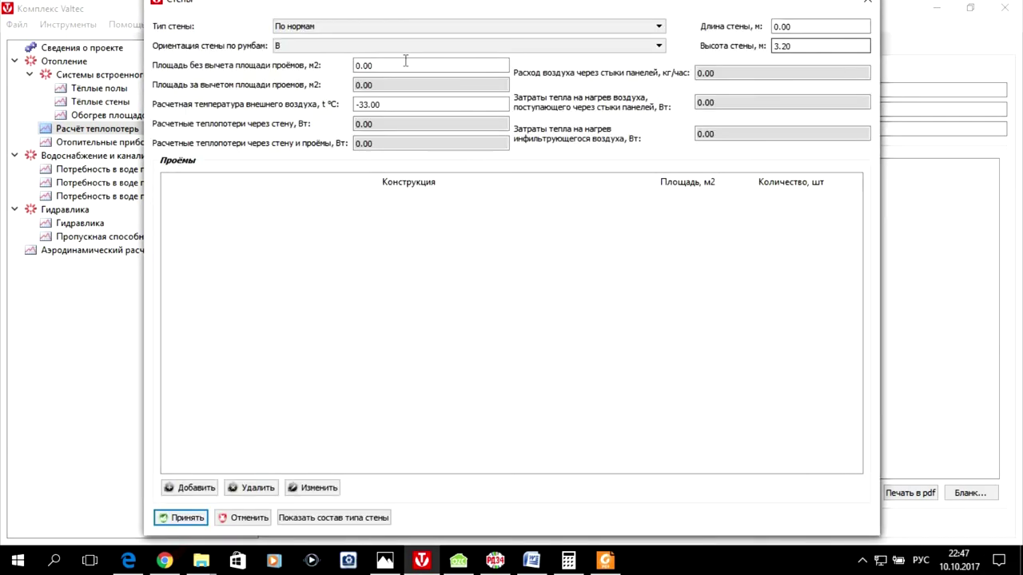
{"action": "left_click", "coordinate": [488, 26]}
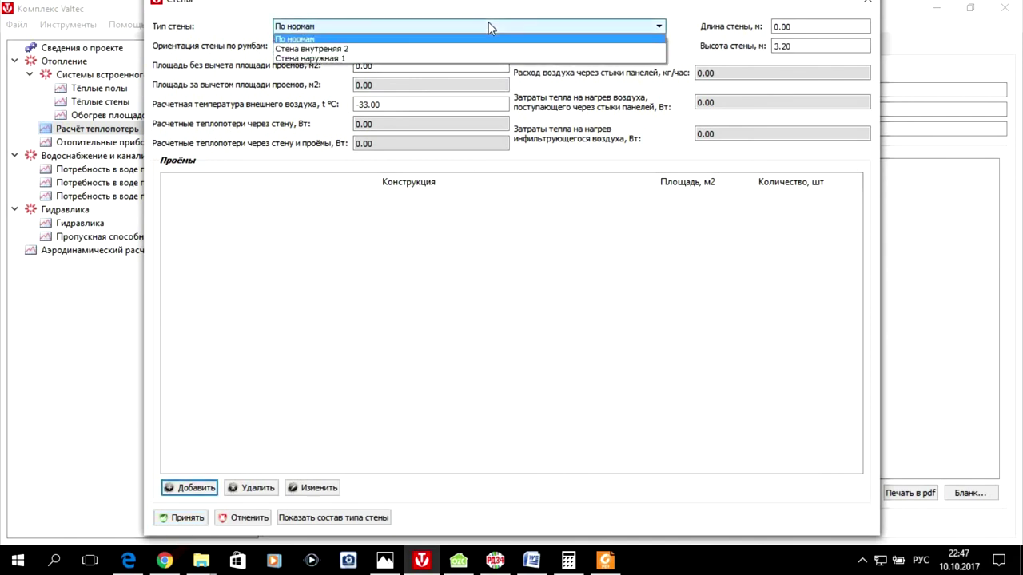
{"action": "left_click", "coordinate": [440, 58]}
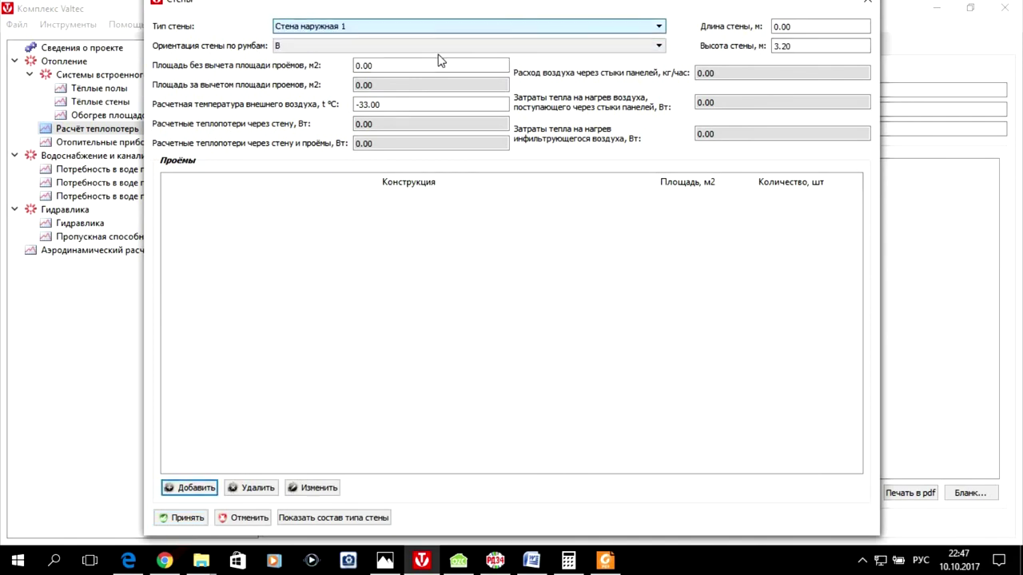
{"action": "left_click", "coordinate": [349, 47]}
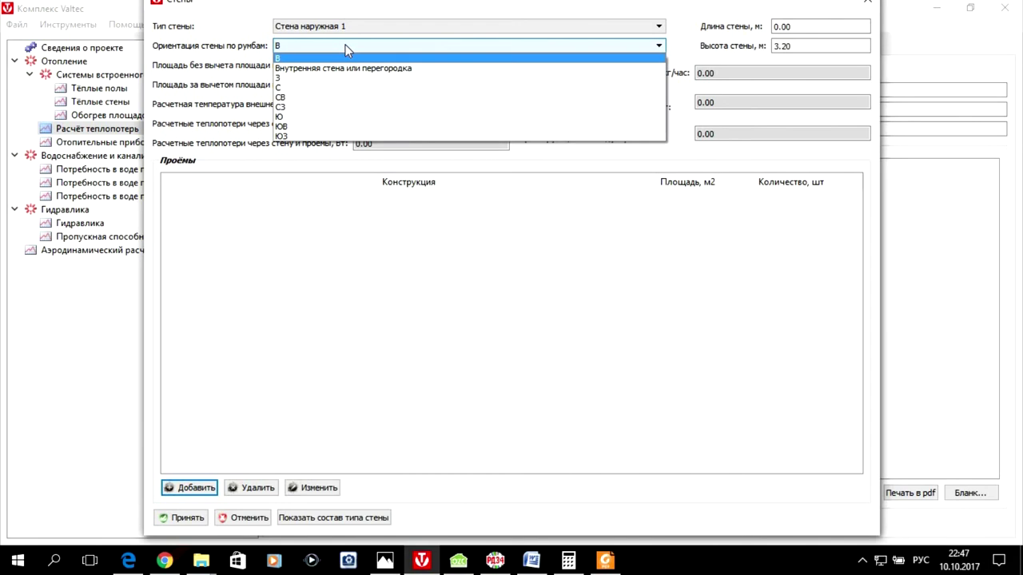
{"action": "left_click", "coordinate": [347, 48]}
{"action": "left_click", "coordinate": [774, 28]}
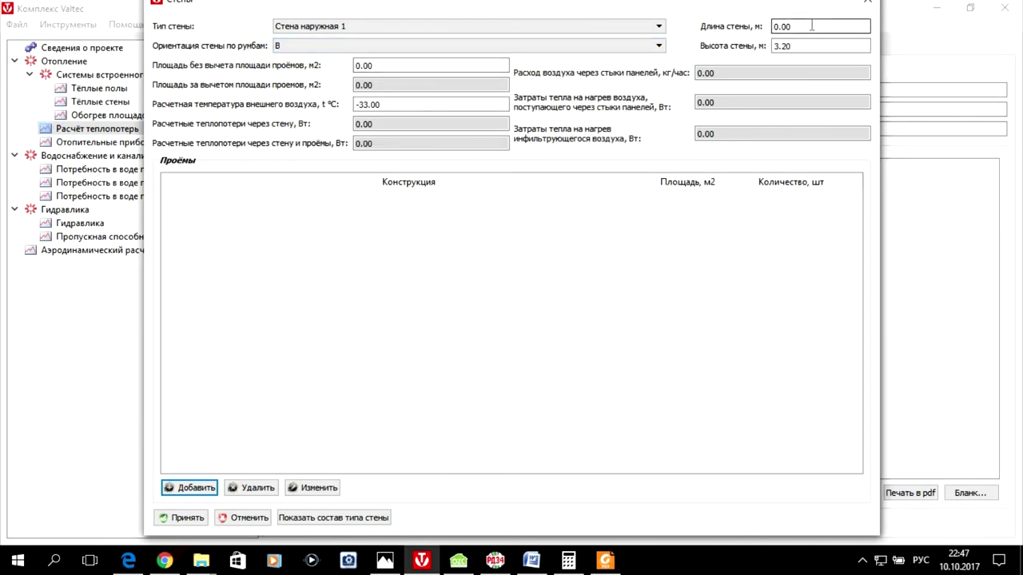
{"action": "type", "text": "5"}
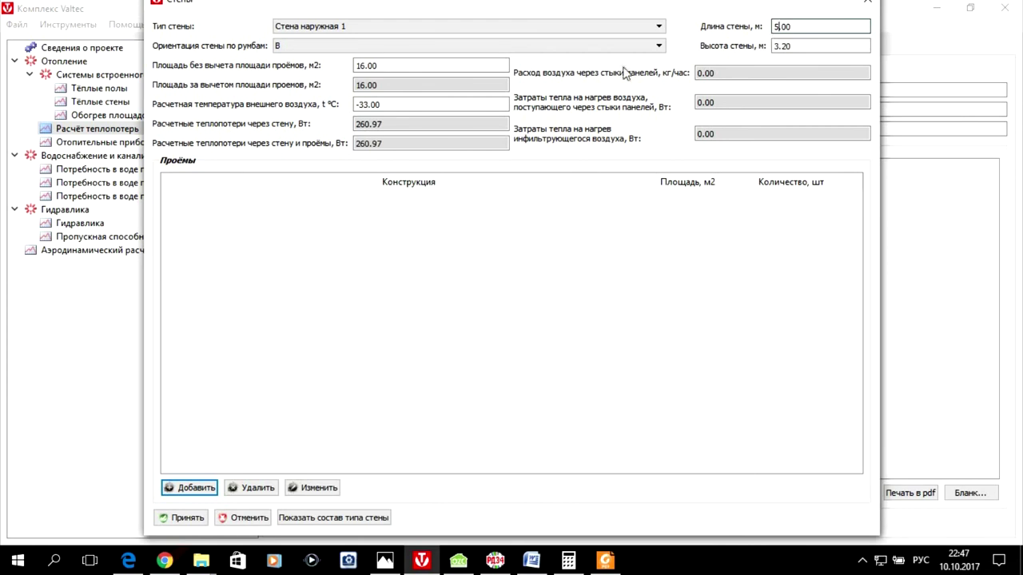
Add one 2 x 1.50 m window with its top at 6.60 m to Помещение 203's east wall and save the wall.
{"action": "left_click", "coordinate": [170, 488]}
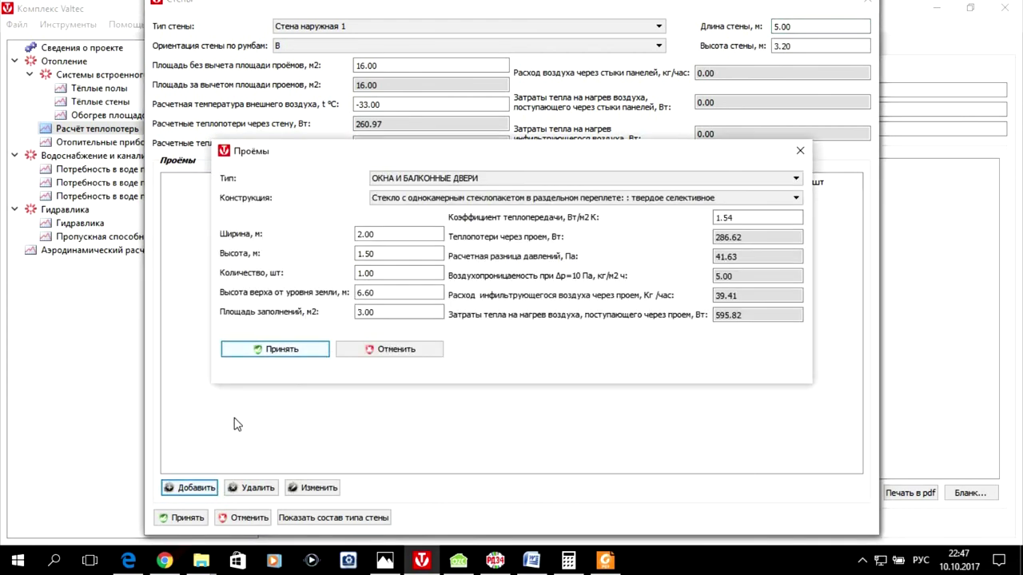
{"action": "left_click", "coordinate": [295, 354]}
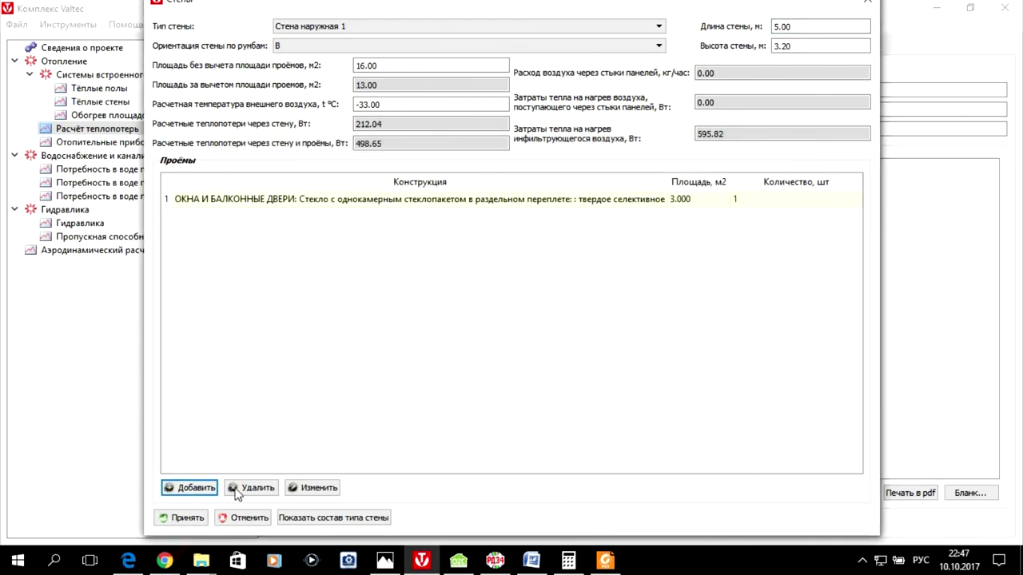
{"action": "left_click", "coordinate": [196, 519]}
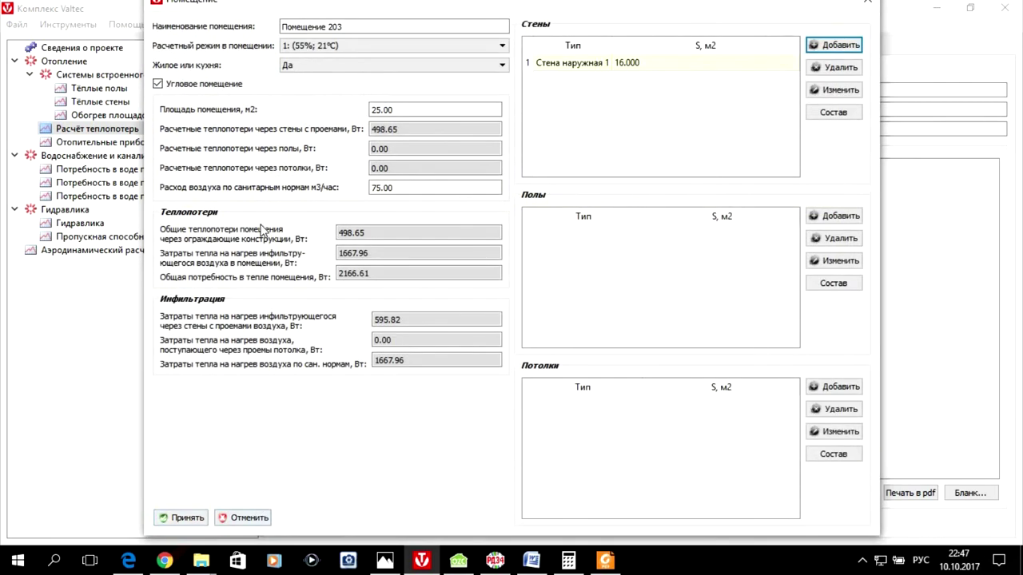
Add a south-facing (Ю) wall of type Стена наружная 1 to Помещение 203 with a length of 5 m.
{"action": "left_click", "coordinate": [835, 45]}
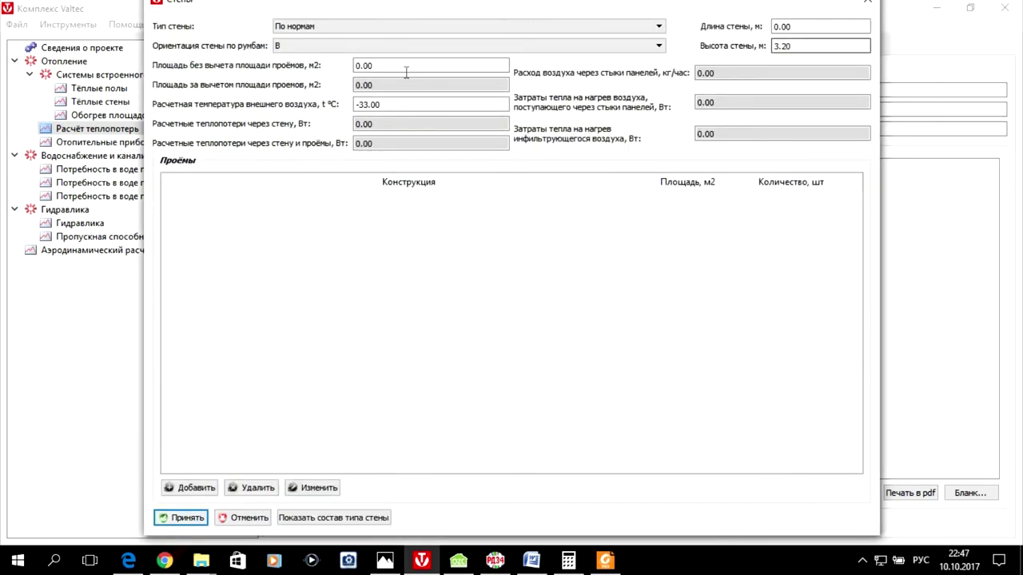
{"action": "left_click", "coordinate": [335, 26]}
{"action": "left_click", "coordinate": [347, 58]}
{"action": "left_click", "coordinate": [330, 46]}
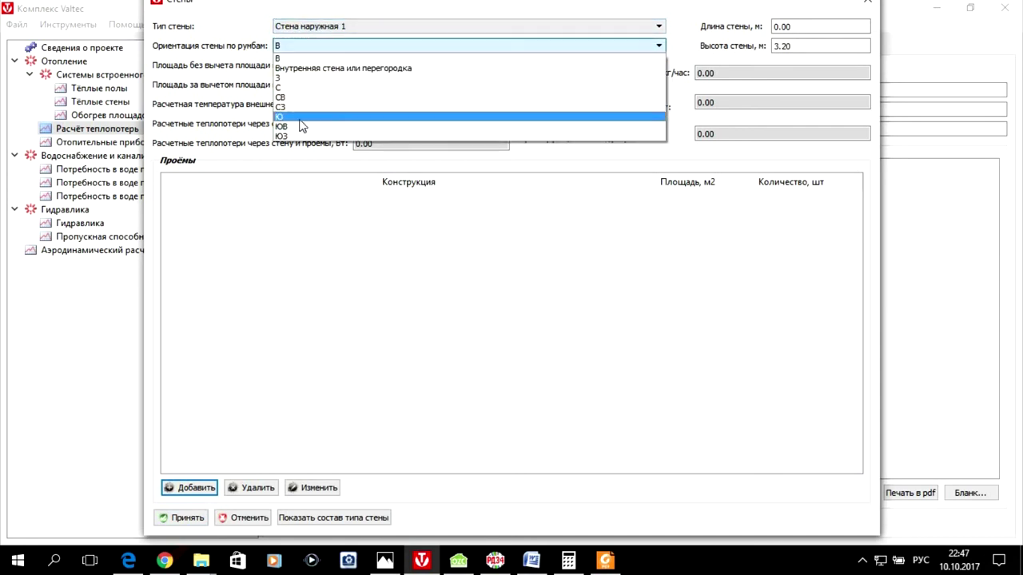
{"action": "left_click", "coordinate": [300, 117]}
{"action": "left_click", "coordinate": [779, 30]}
{"action": "type", "text": "5"}
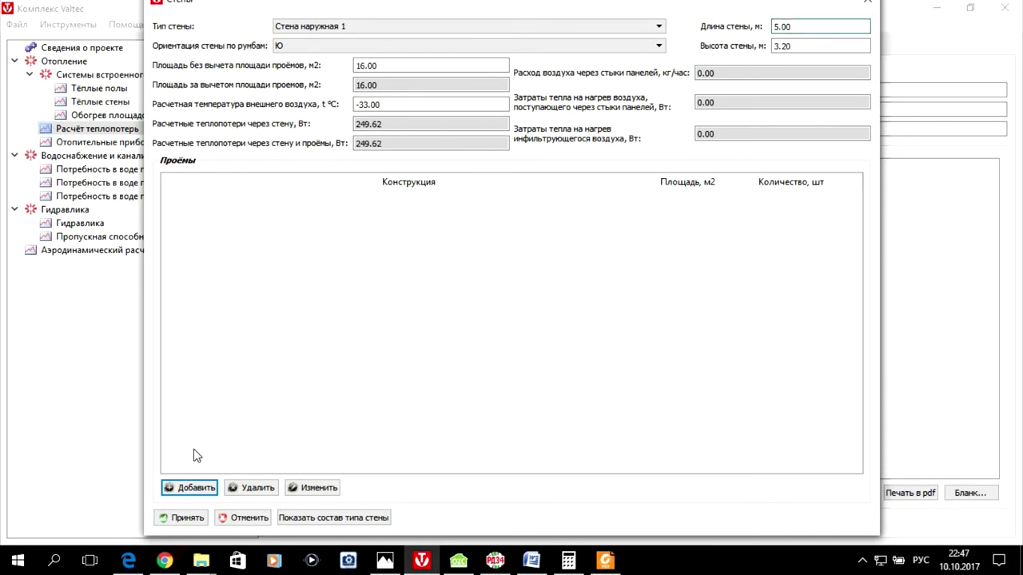
Add one 2 x 1.50 m window with its top at 6.60 m to the south wall, and save the wall and Помещение 203.
{"action": "left_click", "coordinate": [192, 489]}
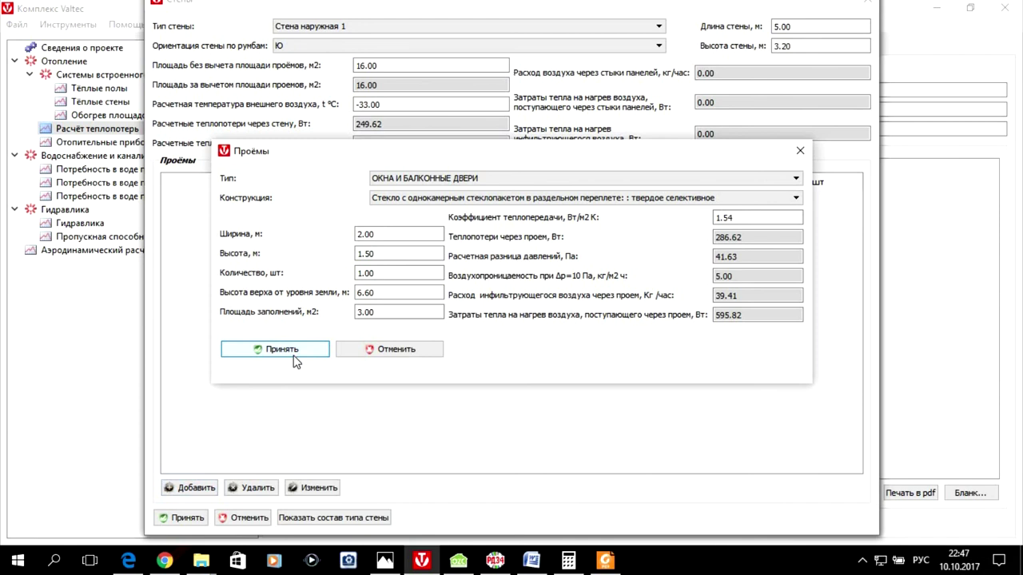
{"action": "left_click", "coordinate": [276, 350]}
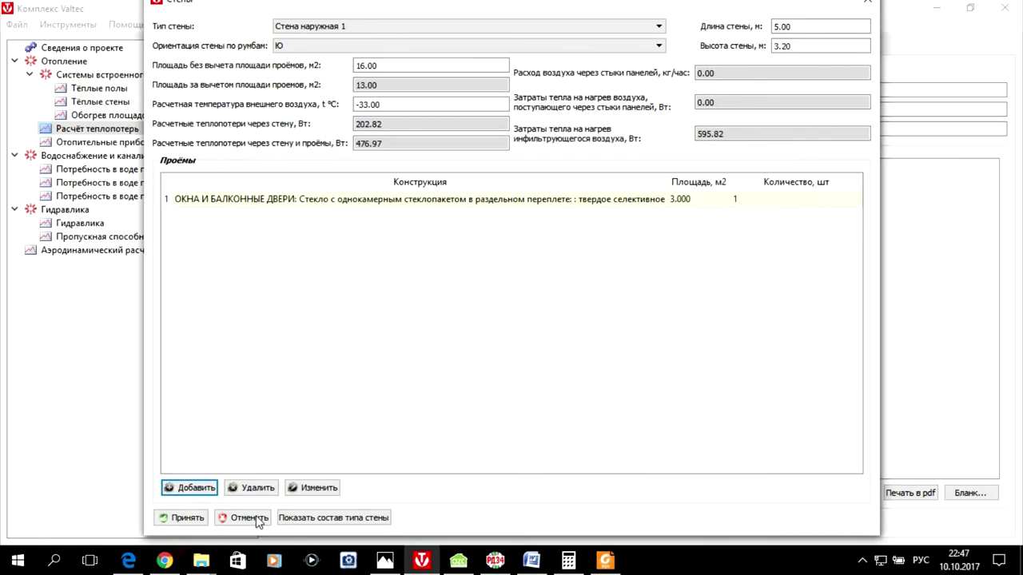
{"action": "left_click", "coordinate": [183, 519]}
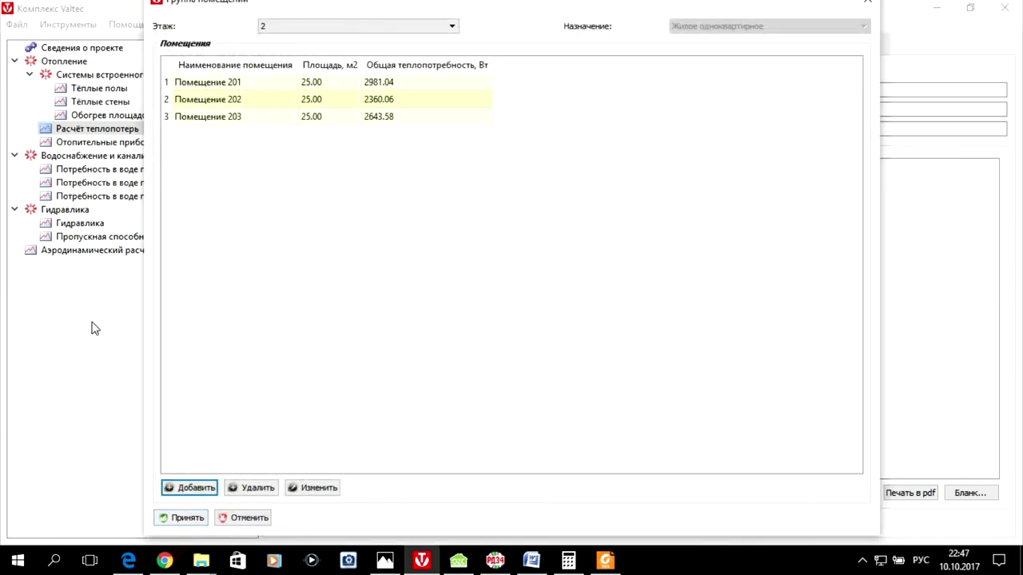
Add a 25 m² ceiling of type Перекрытиепод чердаком 2 to Помещение 203 and save the room.
{"action": "left_click", "coordinate": [274, 121]}
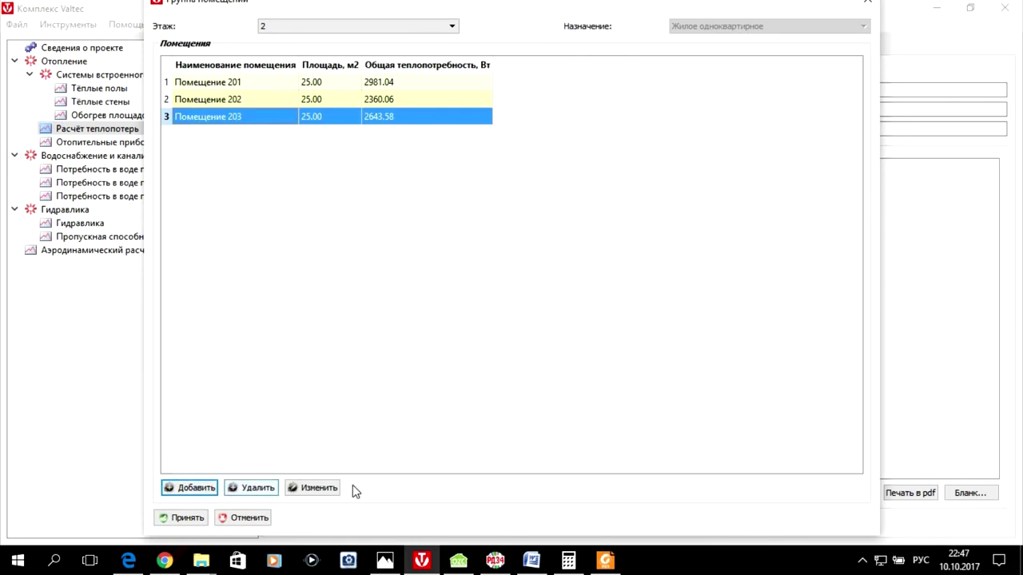
{"action": "left_click", "coordinate": [312, 487]}
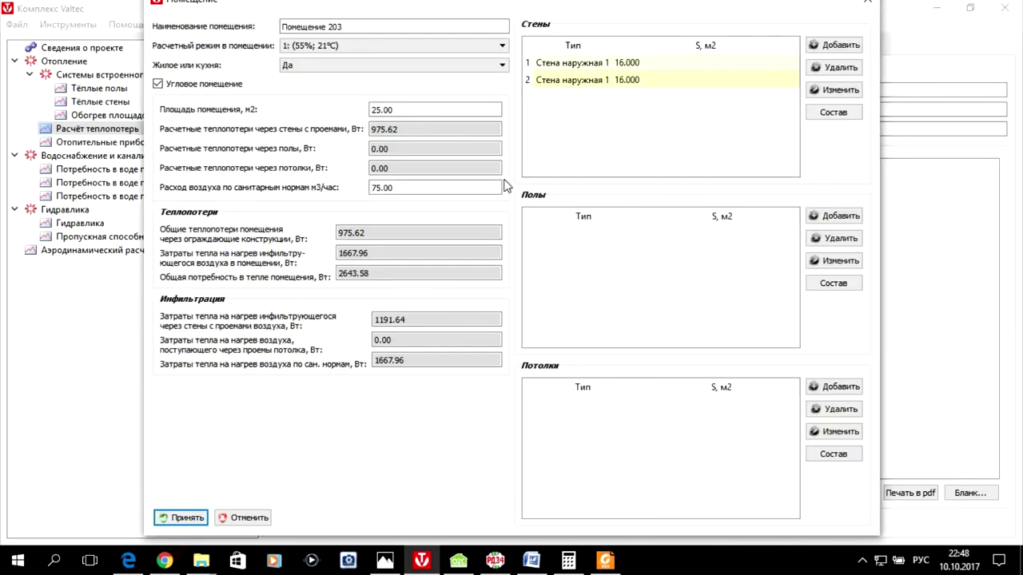
{"action": "left_click", "coordinate": [833, 389]}
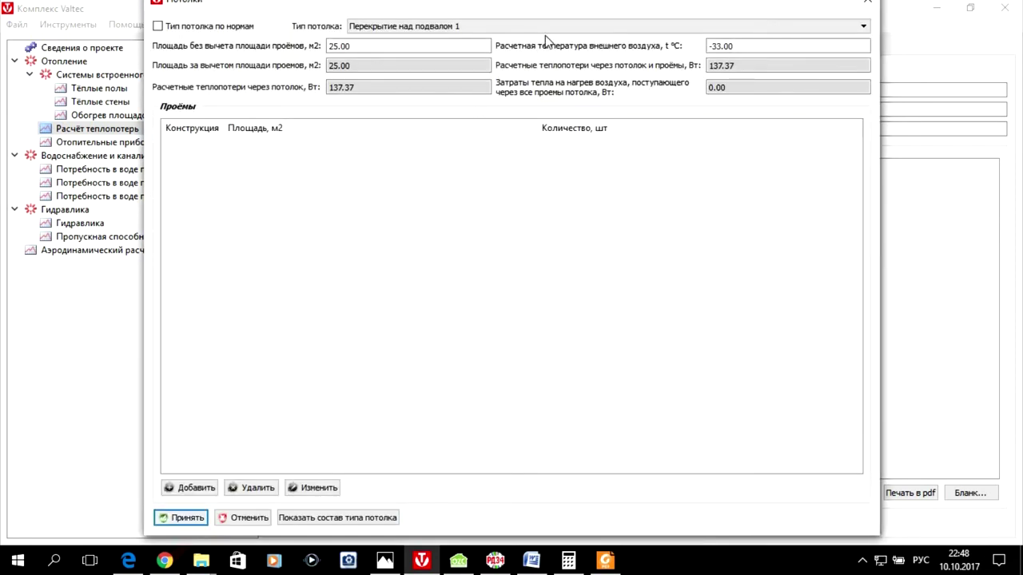
{"action": "left_click", "coordinate": [549, 35]}
{"action": "left_click", "coordinate": [530, 38]}
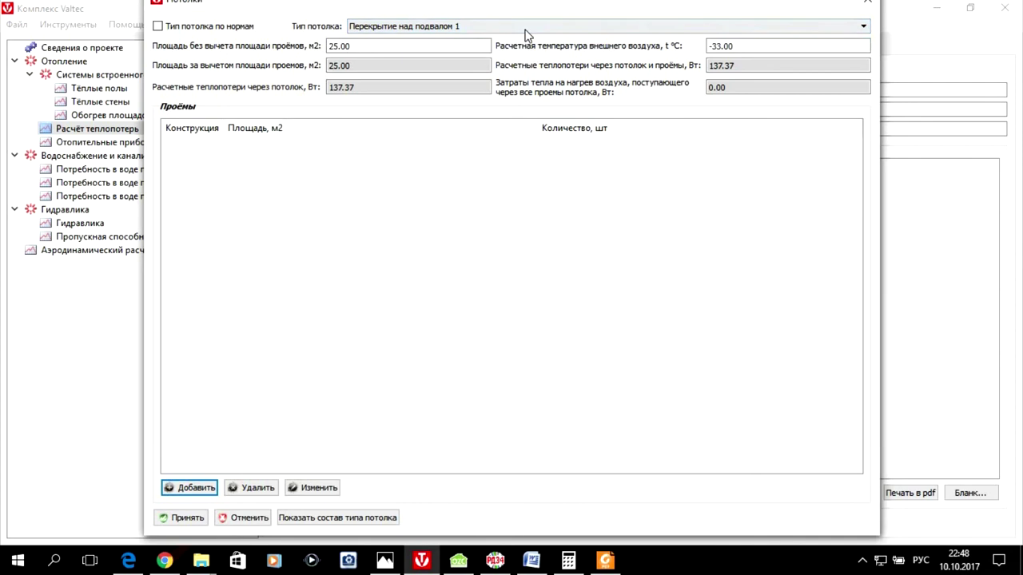
{"action": "left_click", "coordinate": [525, 29]}
{"action": "left_click", "coordinate": [529, 48]}
{"action": "left_click", "coordinate": [193, 518]}
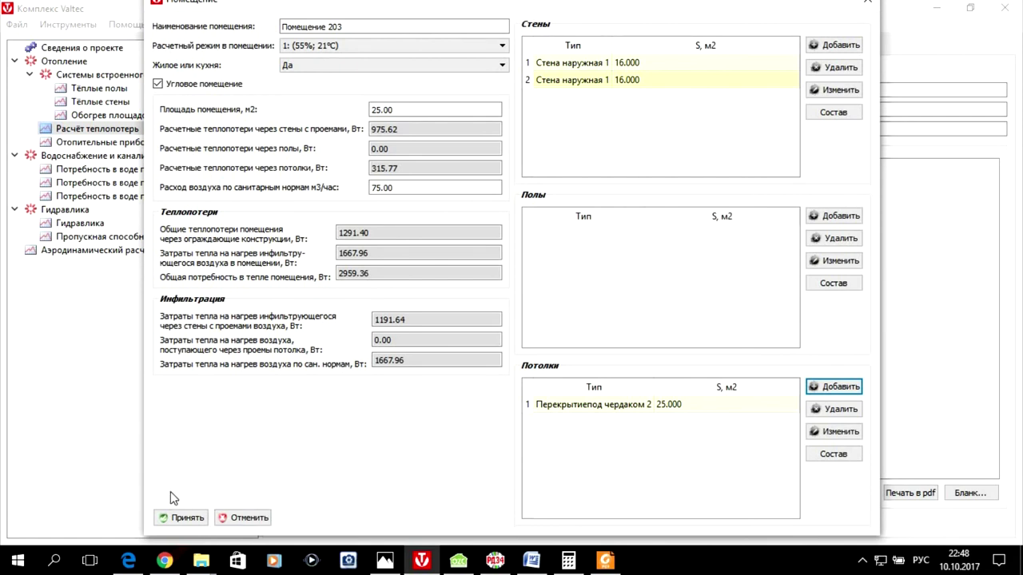
{"action": "left_click", "coordinate": [188, 520]}
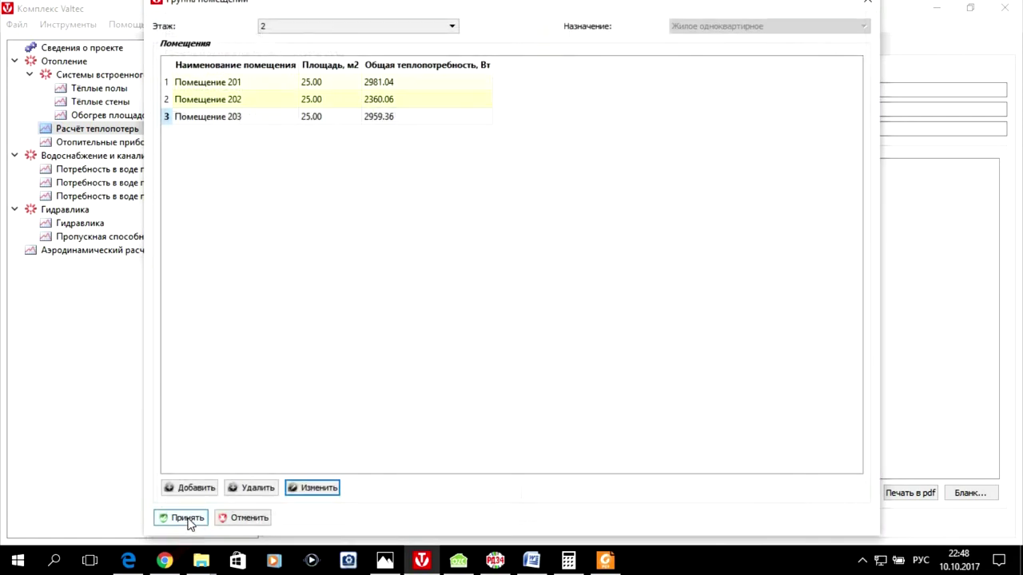
Add a room named Помещение 204 to the second floor as a residential corner room with an area of 25 m².
{"action": "left_click", "coordinate": [180, 489]}
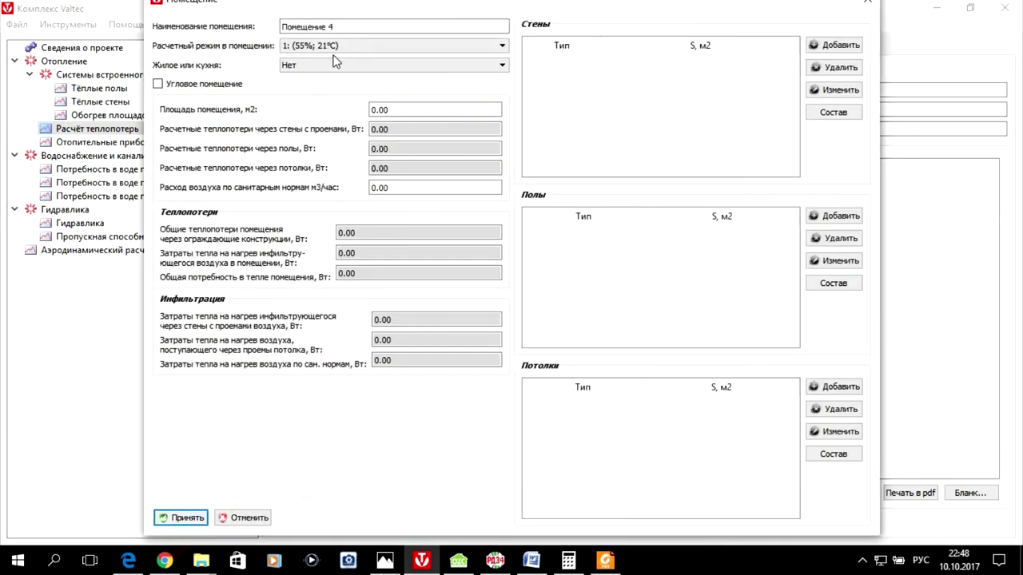
{"action": "left_click", "coordinate": [335, 29]}
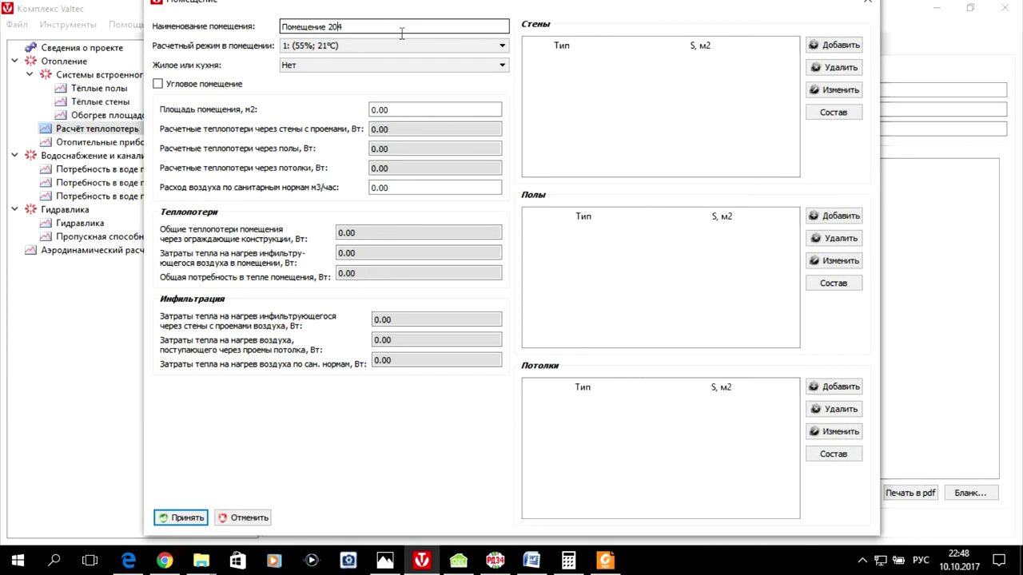
{"action": "left_click", "coordinate": [319, 67]}
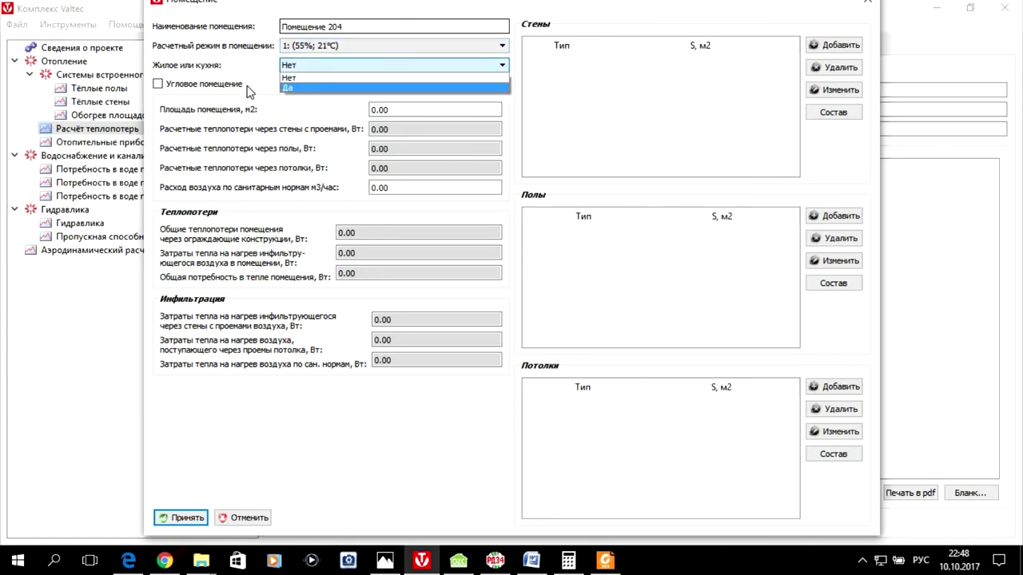
{"action": "left_click", "coordinate": [302, 88]}
{"action": "left_click", "coordinate": [229, 85]}
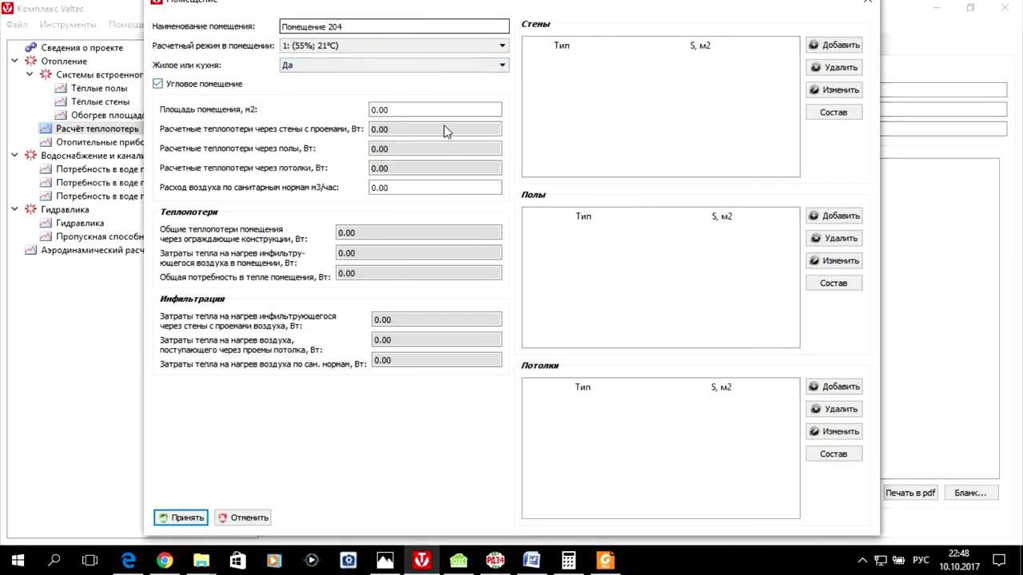
{"action": "left_click", "coordinate": [376, 110]}
{"action": "type", "text": "25"}
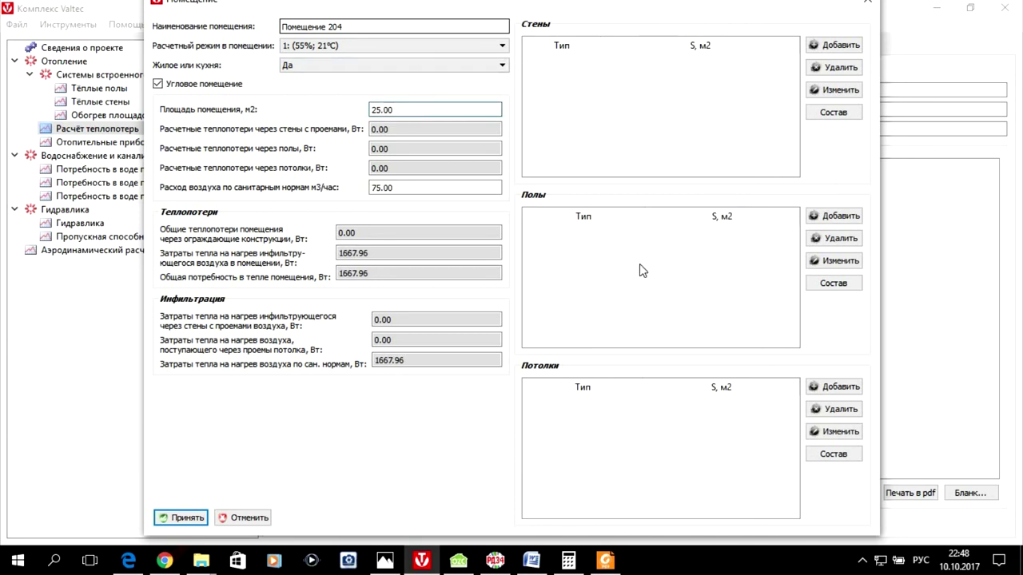
Add a south-facing (Ю) wall of type Стена наружная 1 to Помещение 204 with a length of 5 m.
{"action": "left_click", "coordinate": [834, 39]}
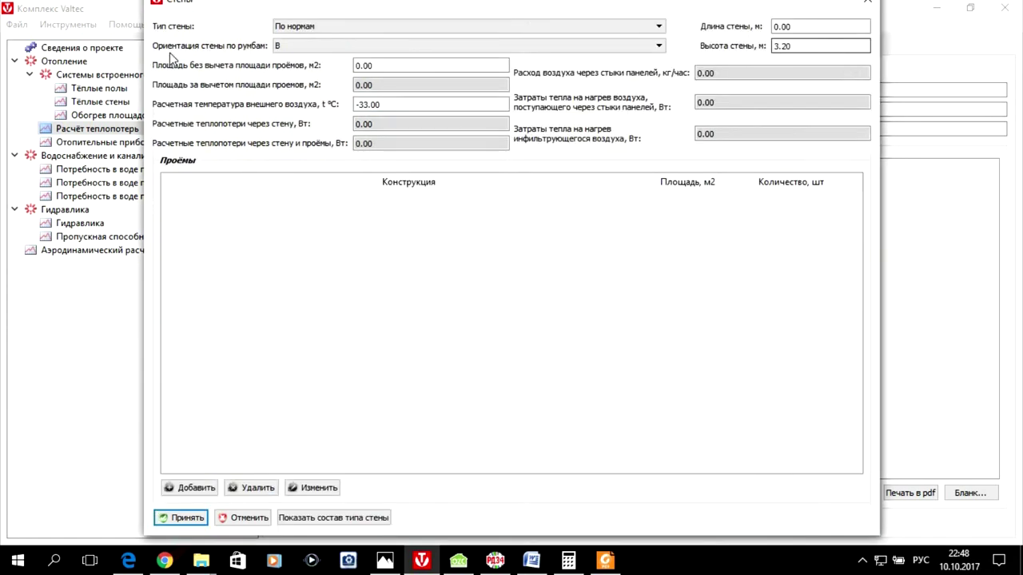
{"action": "left_click", "coordinate": [317, 26]}
{"action": "left_click", "coordinate": [319, 59]}
{"action": "left_click", "coordinate": [314, 45]}
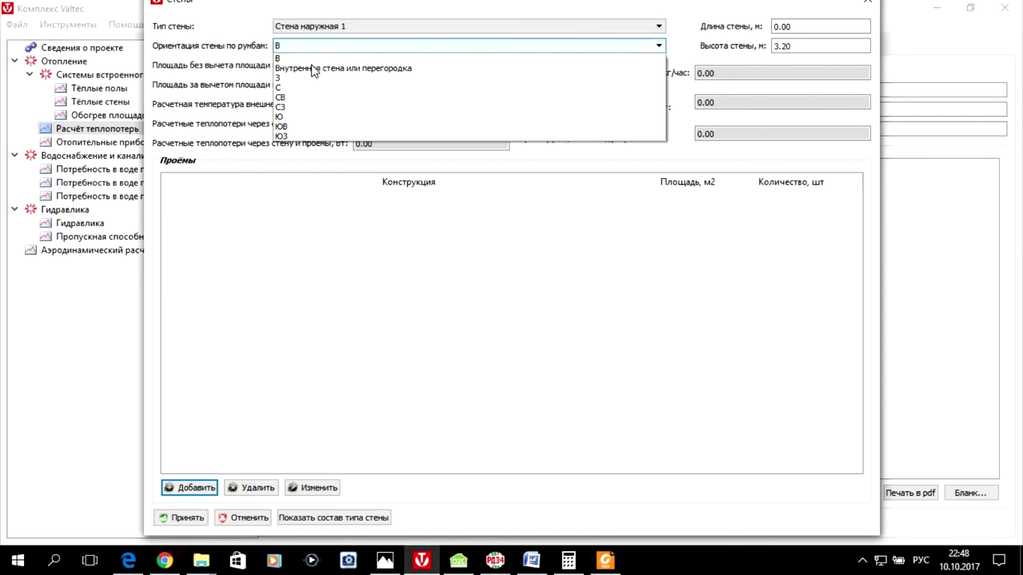
{"action": "left_click", "coordinate": [282, 118]}
{"action": "left_click", "coordinate": [773, 26]}
{"action": "type", "text": "5"}
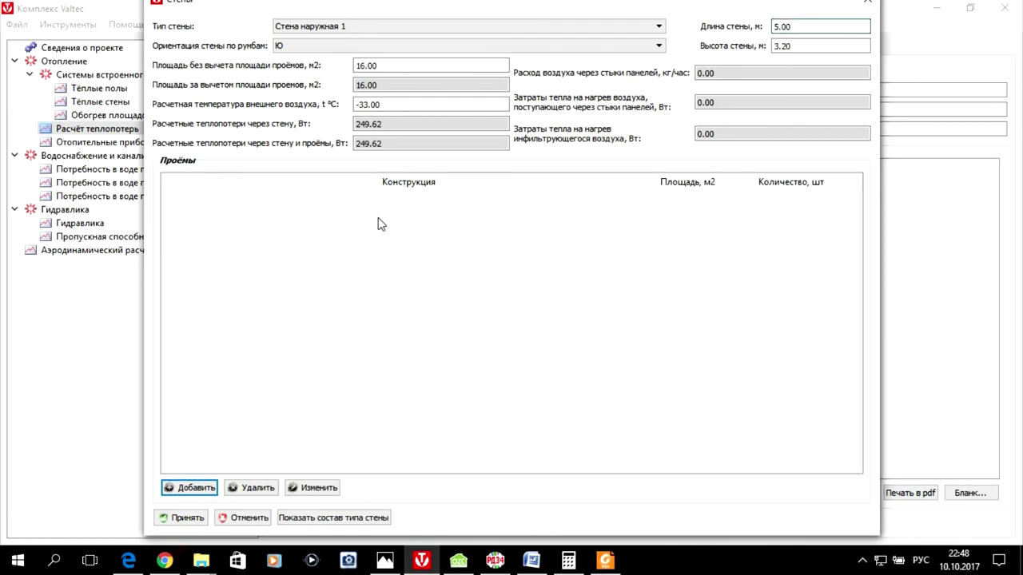
Add one 2 x 1.50 m window with its top at 6.60 m to Помещение 204's south wall and save the wall.
{"action": "left_click", "coordinate": [204, 488]}
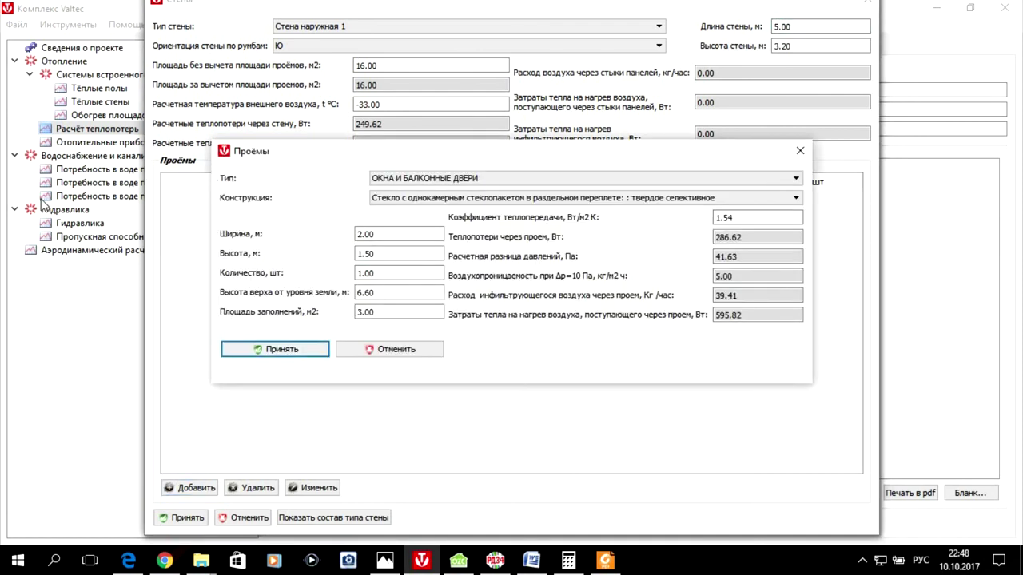
{"action": "left_click", "coordinate": [304, 352]}
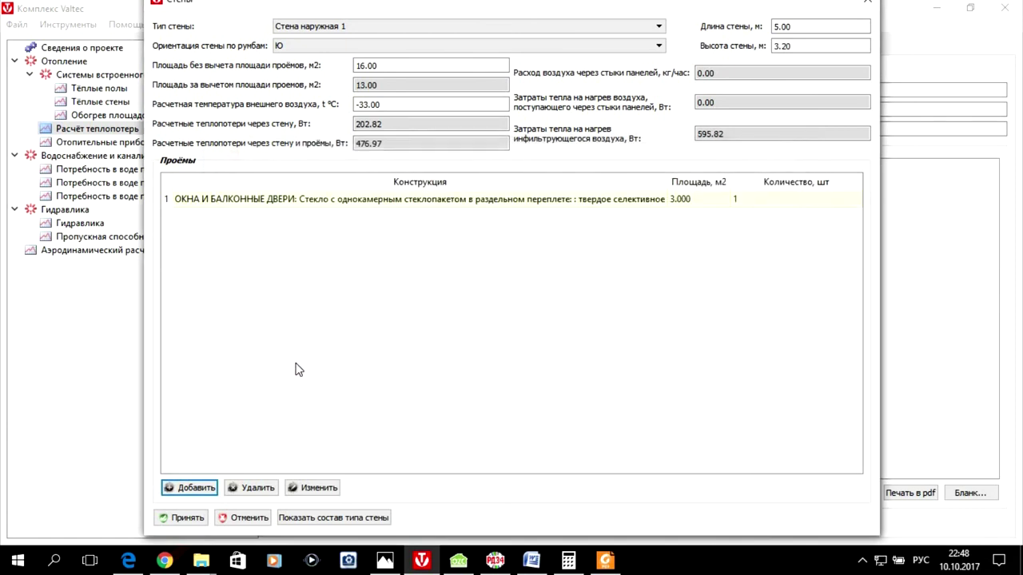
{"action": "left_click", "coordinate": [188, 519]}
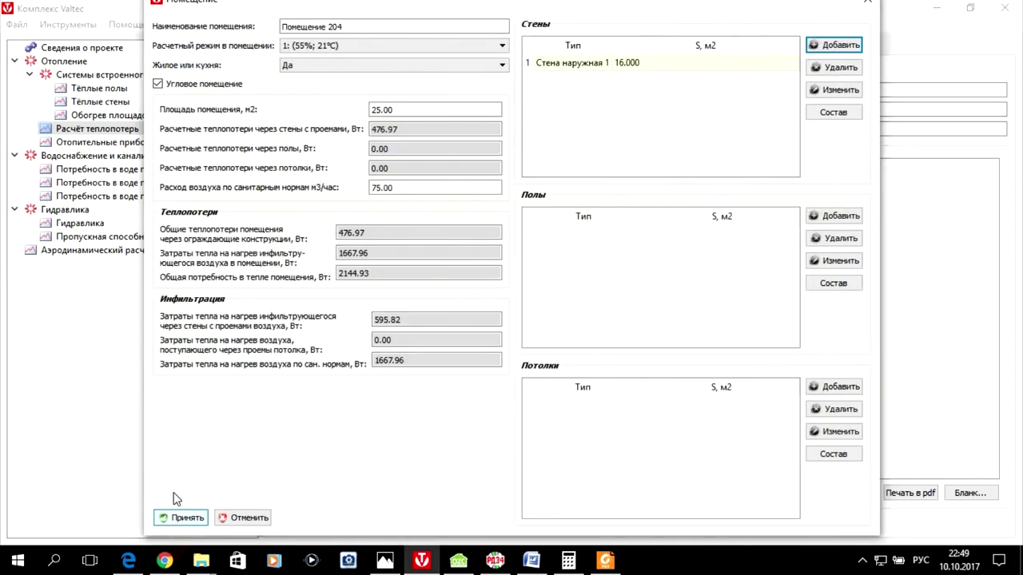
Add a west-facing (З) wall of type Стена наружная 1 to Помещение 204 with a length of 5 m.
{"action": "left_click", "coordinate": [835, 45]}
{"action": "left_click", "coordinate": [405, 35]}
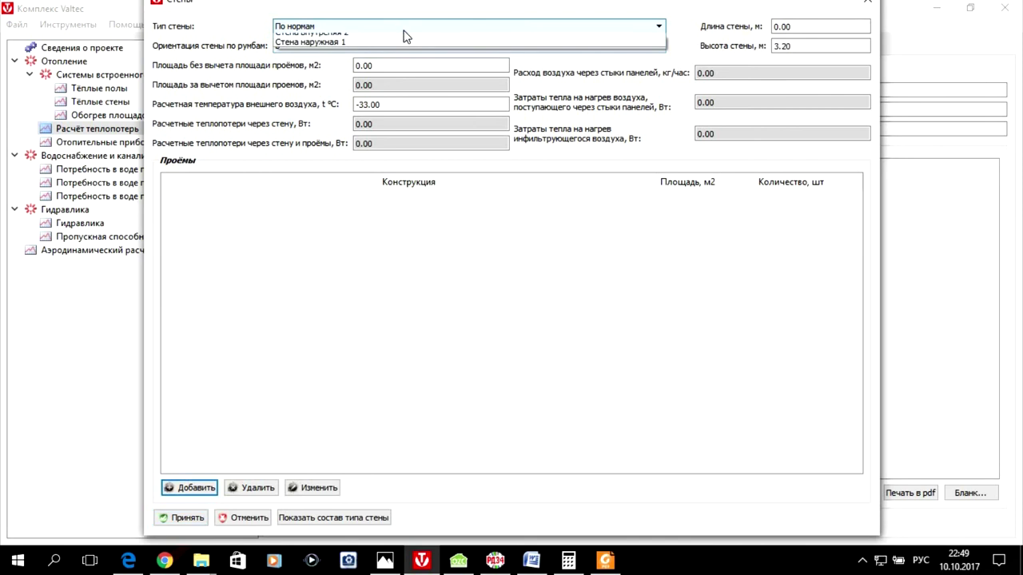
{"action": "left_click", "coordinate": [382, 56]}
{"action": "left_click", "coordinate": [381, 48]}
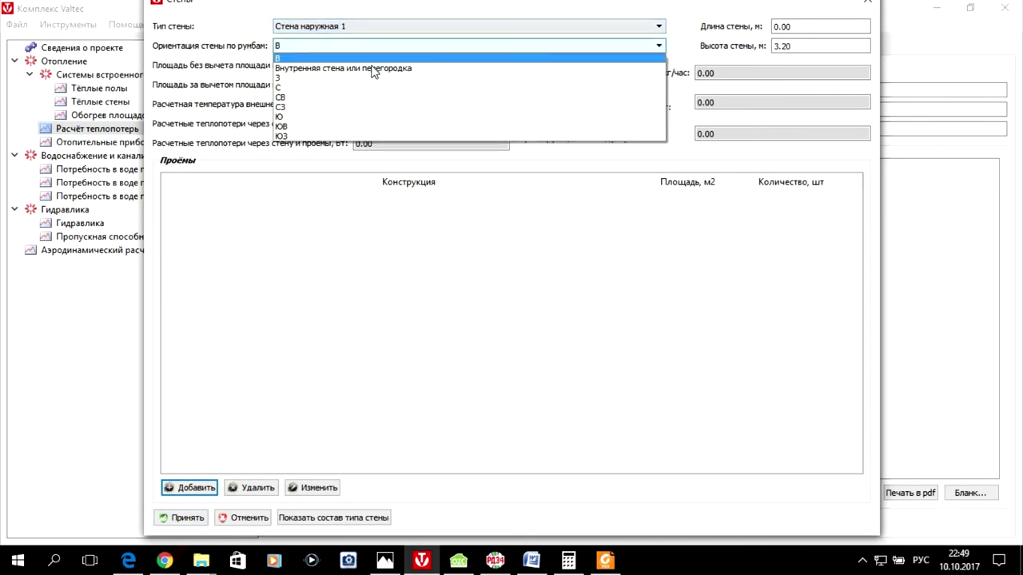
{"action": "left_click", "coordinate": [341, 79]}
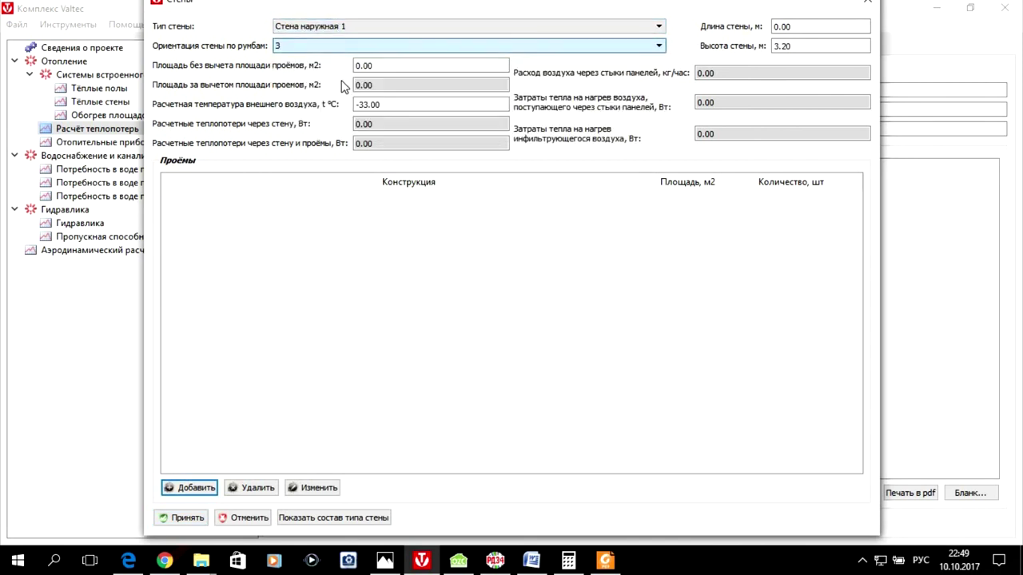
{"action": "left_click", "coordinate": [780, 25]}
{"action": "type", "text": "5"}
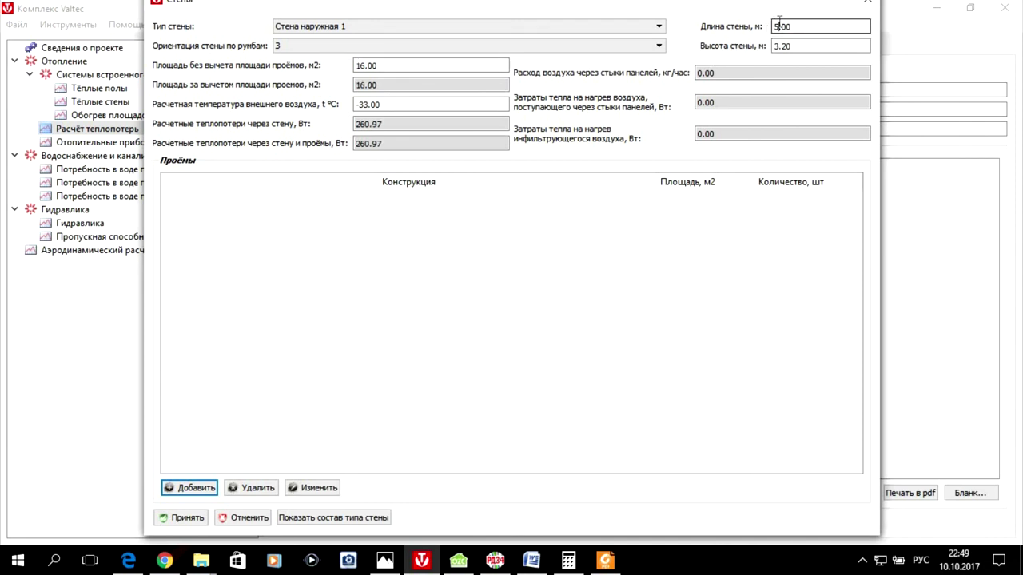
Add one 2 x 1.50 m window with its top at 6.60 m to Помещение 204's west wall and save the wall.
{"action": "left_click", "coordinate": [179, 489]}
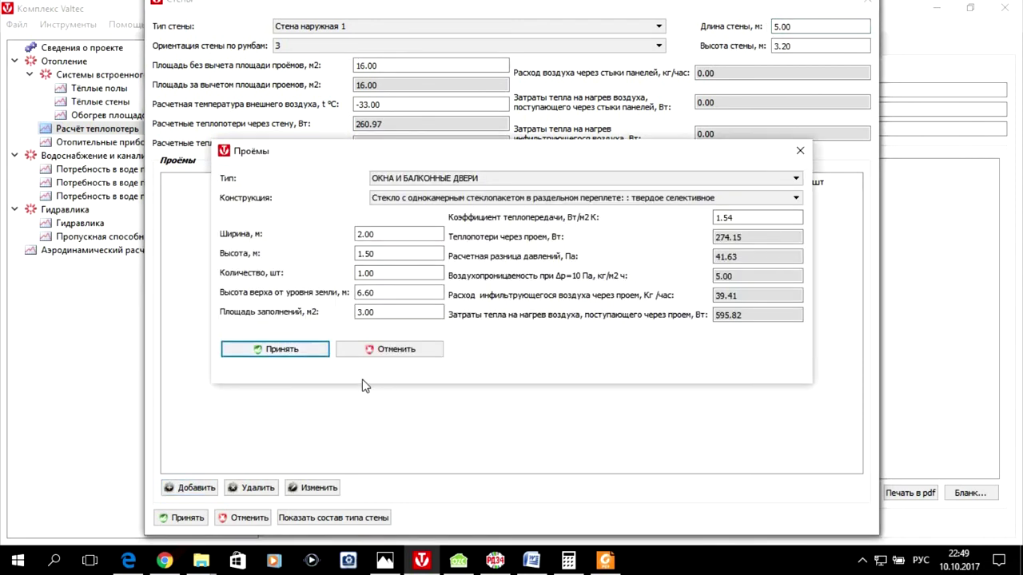
{"action": "left_click", "coordinate": [297, 351]}
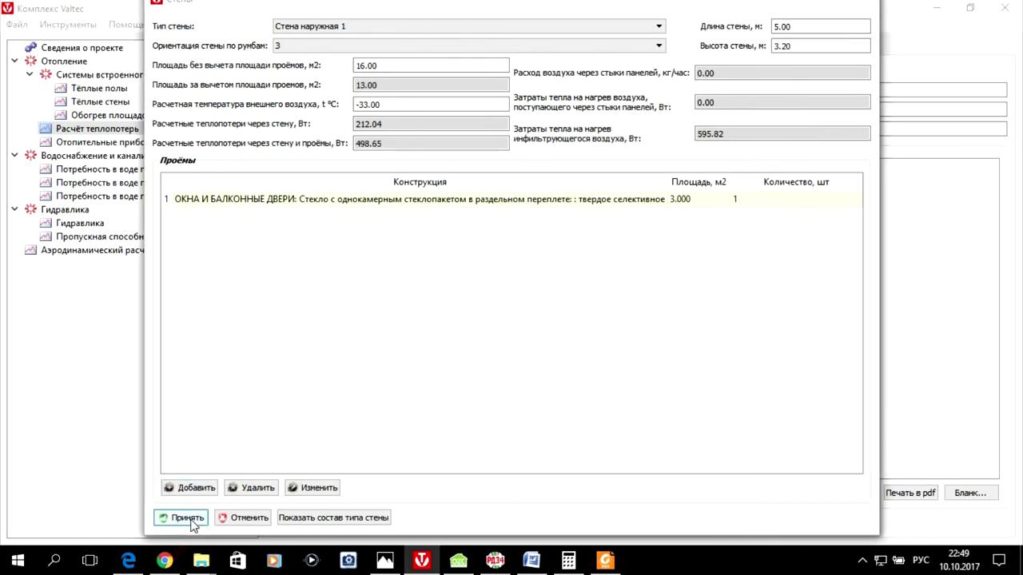
{"action": "left_click", "coordinate": [179, 518]}
Add a 25 m² ceiling of type Перекрытиепод чердаком 2 to Помещение 204 and save the room.
{"action": "left_click", "coordinate": [839, 387]}
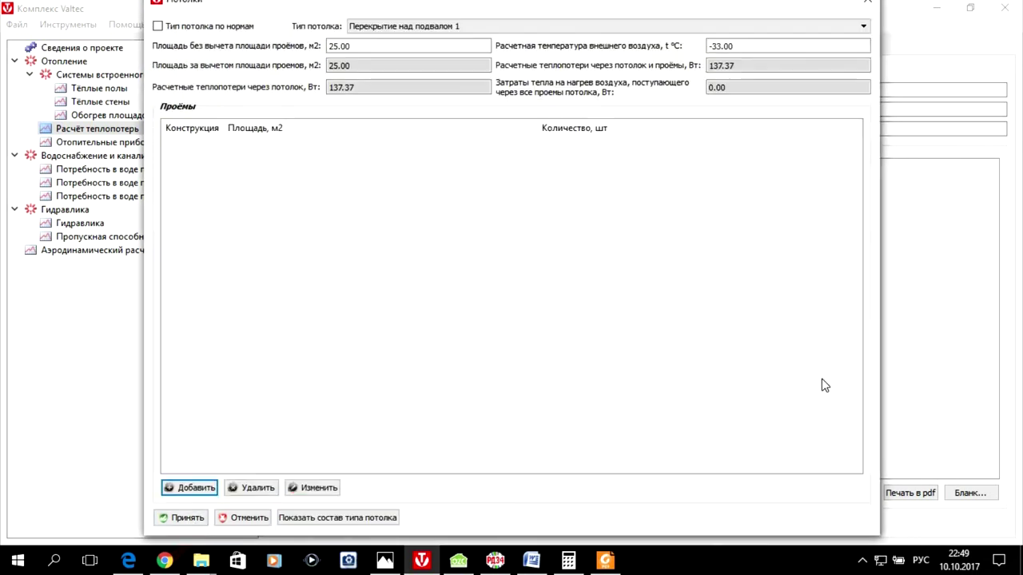
{"action": "left_click", "coordinate": [441, 27]}
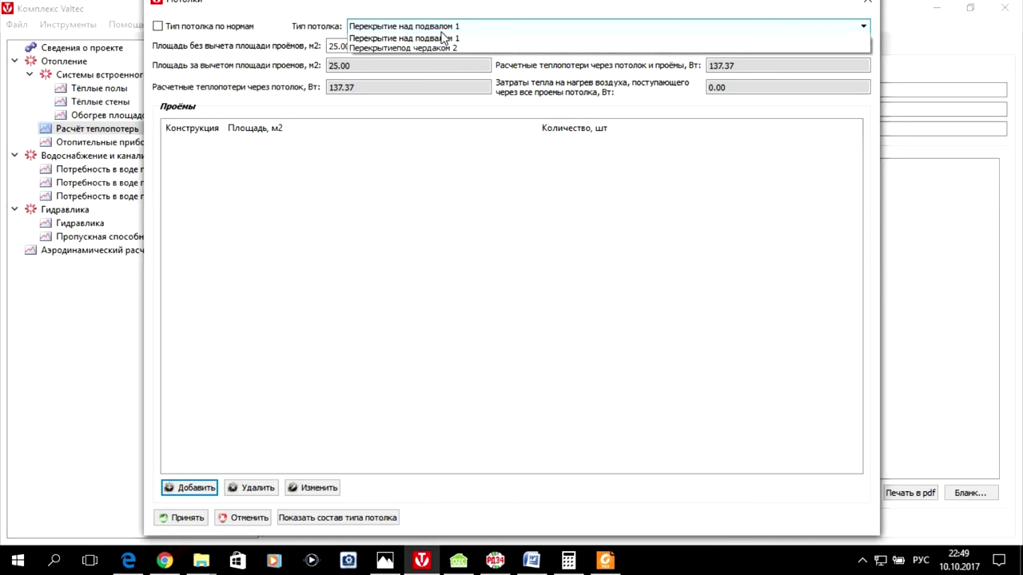
{"action": "left_click", "coordinate": [445, 49]}
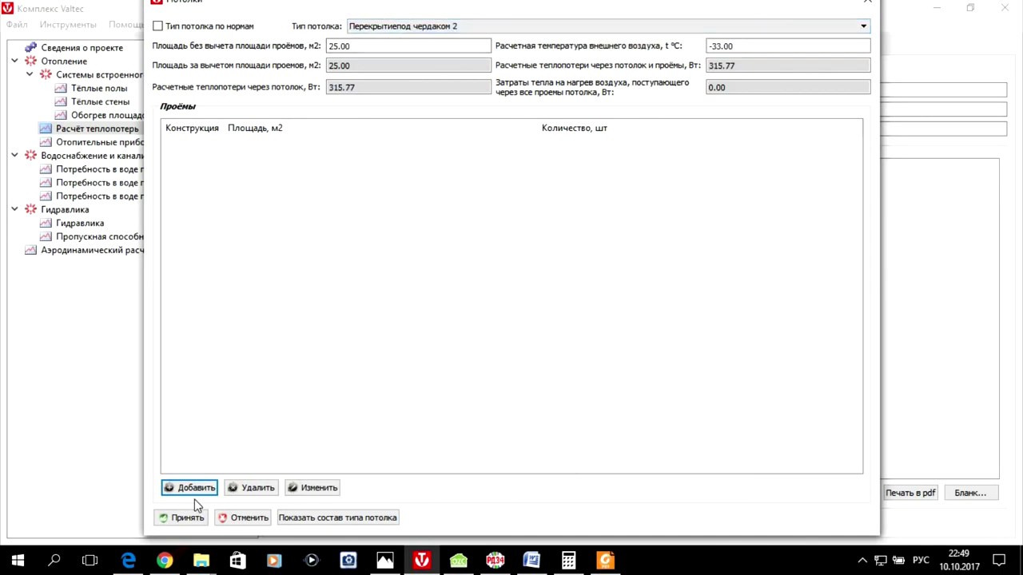
{"action": "left_click", "coordinate": [171, 520]}
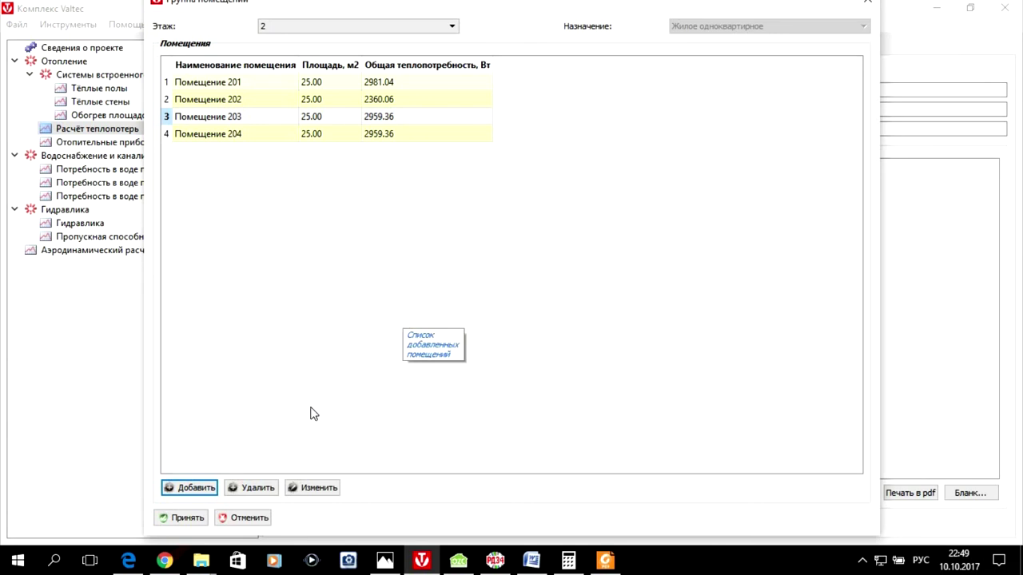
Check the walls and ceiling entered for Помещение 204, and save the second-floor room group.
{"action": "left_click", "coordinate": [213, 135]}
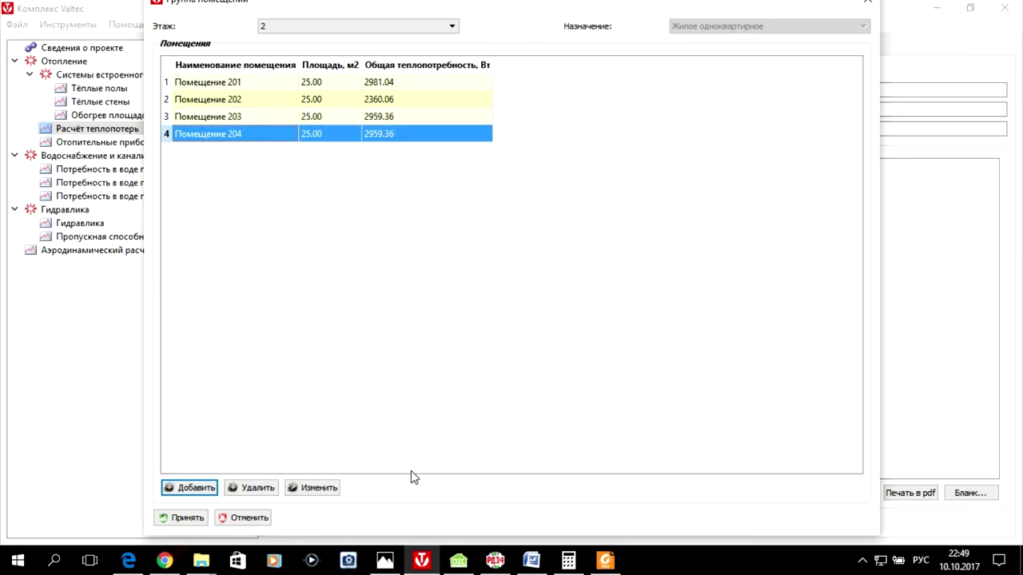
{"action": "left_click", "coordinate": [315, 488]}
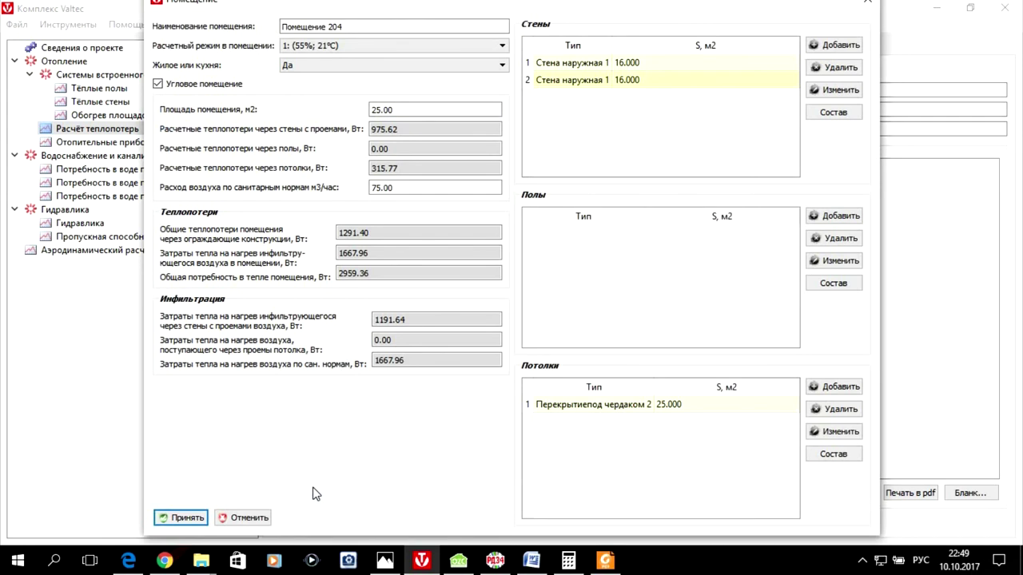
{"action": "left_click", "coordinate": [188, 518]}
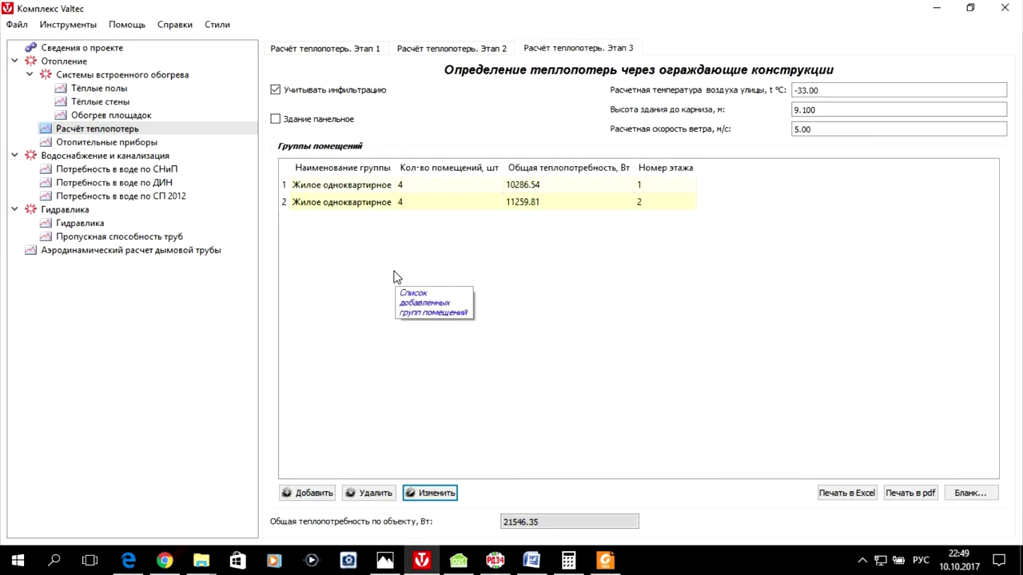
Review the heat demand of each room in the second-floor group and close the group without changes.
{"action": "left_click", "coordinate": [335, 202]}
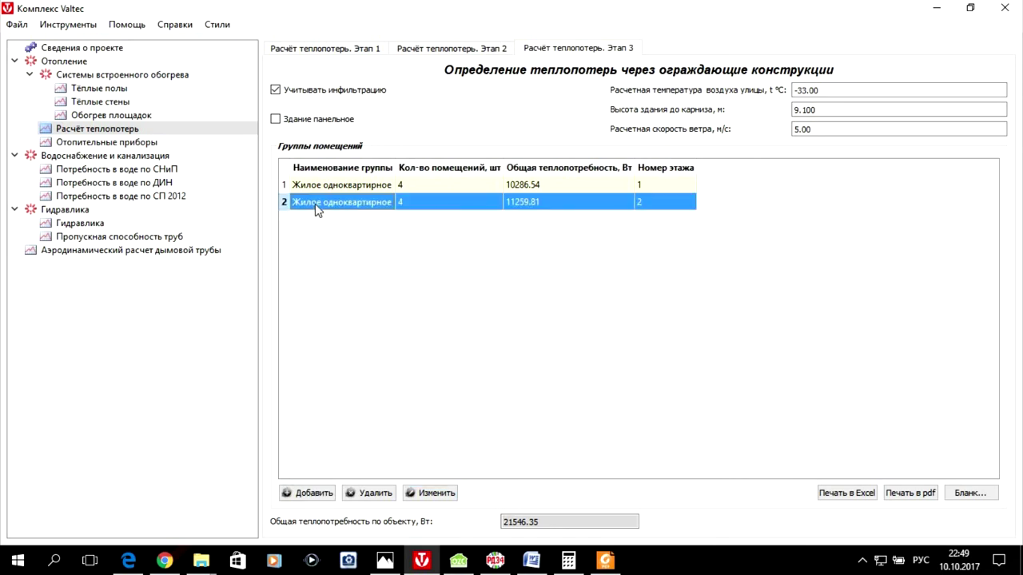
{"action": "left_click", "coordinate": [427, 493]}
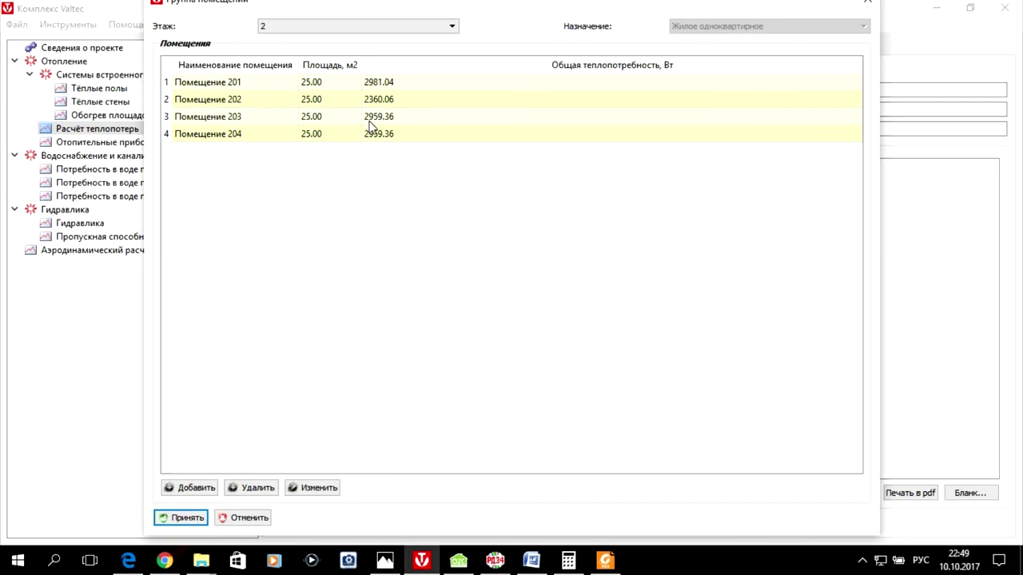
{"action": "left_click", "coordinate": [867, 3]}
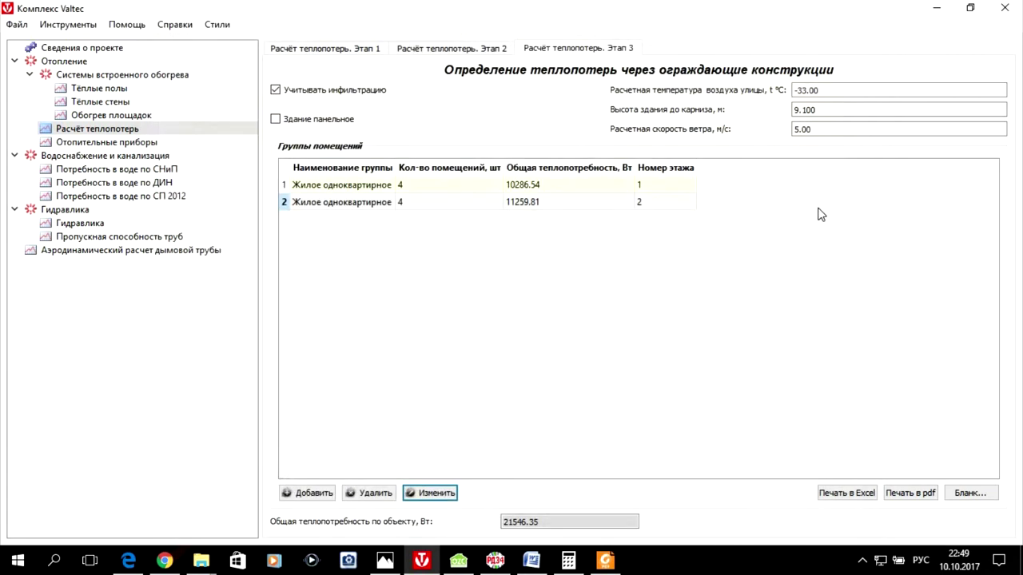